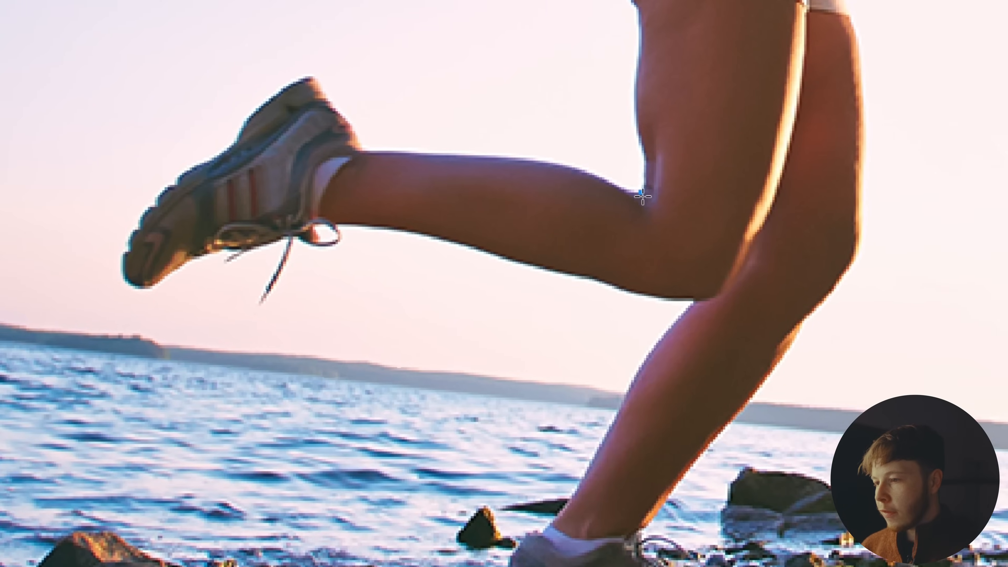
Draw a curved Pen path segment from behind the bent knee through the thigh to the front of the knee, without an outgoing handle
{"action": "left_click_drag", "start_coordinate": [707, 295], "coordinate": [669, 364]}
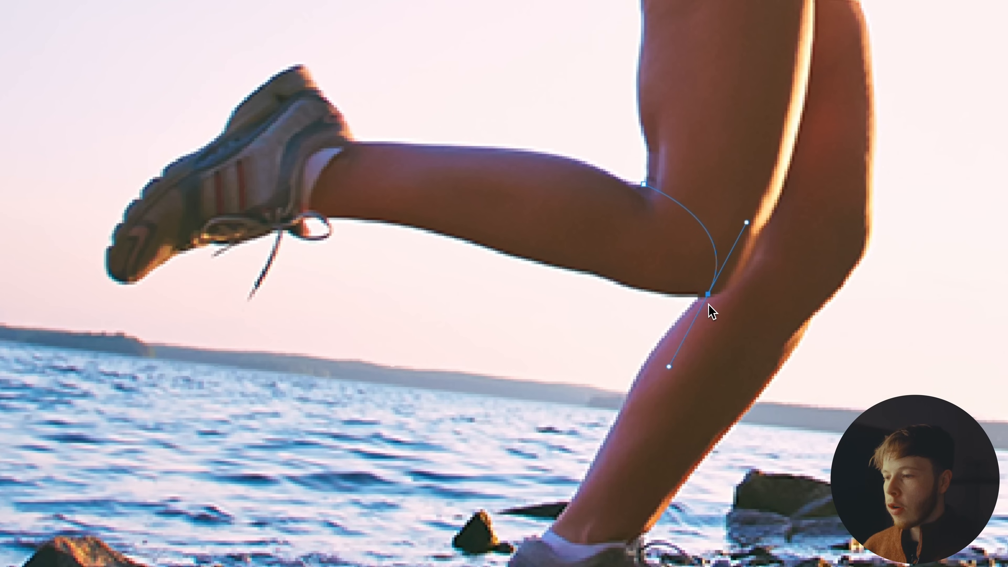
{"action": "key", "text": "super+z"}
{"action": "left_click_drag", "start_coordinate": [725, 286], "coordinate": [709, 383]}
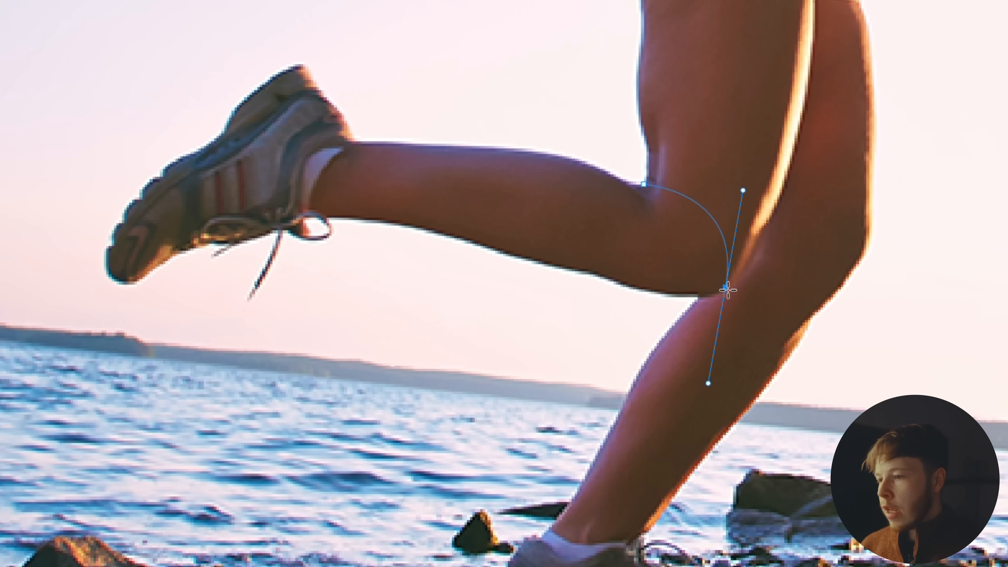
{"action": "left_click", "coordinate": [723, 287], "text": "alt"}
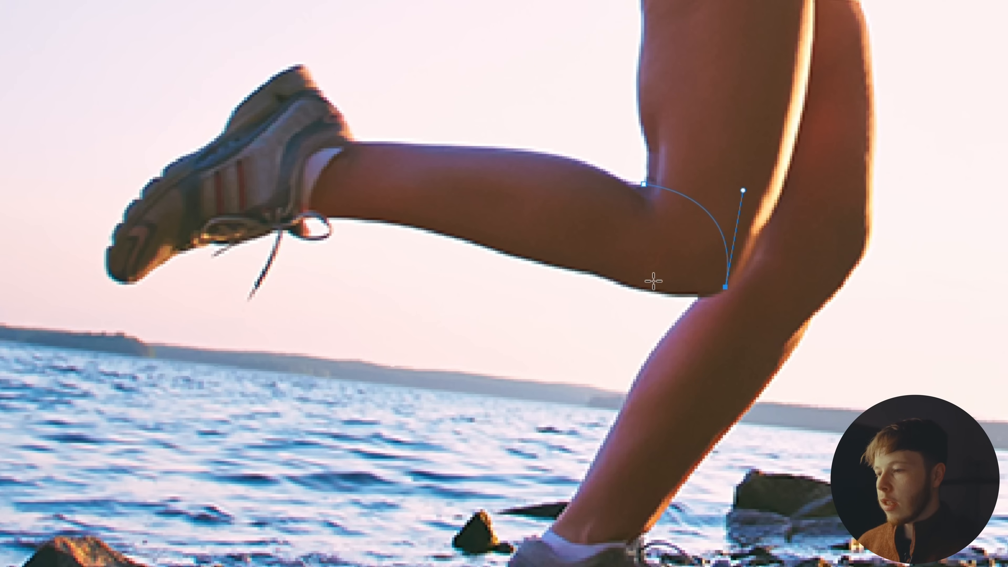
Continue the Pen path around the front of the knee and along the underside of the bent lower leg
{"action": "scroll", "coordinate": [689, 297], "scroll_direction": "up", "scroll_amount": 3}
{"action": "left_click_drag", "start_coordinate": [721, 295], "coordinate": [679, 295]}
{"action": "left_click", "coordinate": [650, 290]}
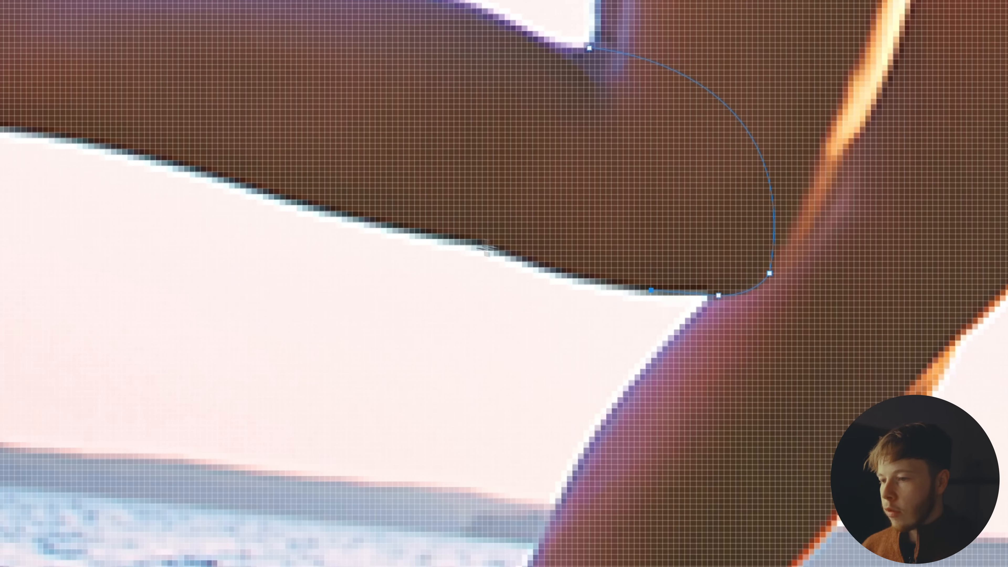
{"action": "left_click_drag", "start_coordinate": [471, 245], "coordinate": [433, 232]}
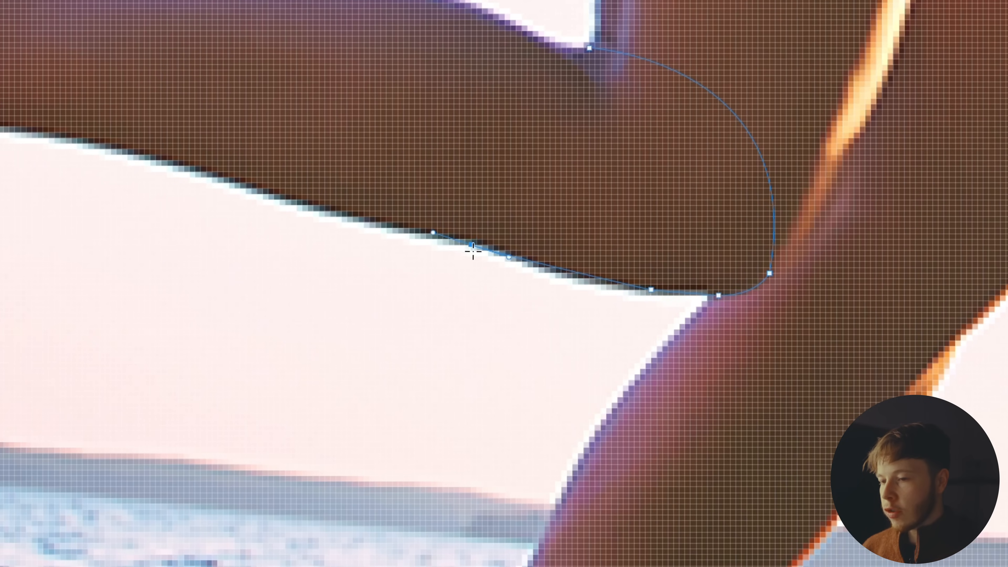
{"action": "scroll", "coordinate": [312, 201], "scroll_direction": "left", "scroll_amount": 10}
{"action": "left_click_drag", "start_coordinate": [613, 294], "coordinate": [583, 281]}
Convert the lower-leg path to a selection and use it to mask the copied photo layer above Foot 1
{"action": "right_click", "coordinate": [627, 342]}
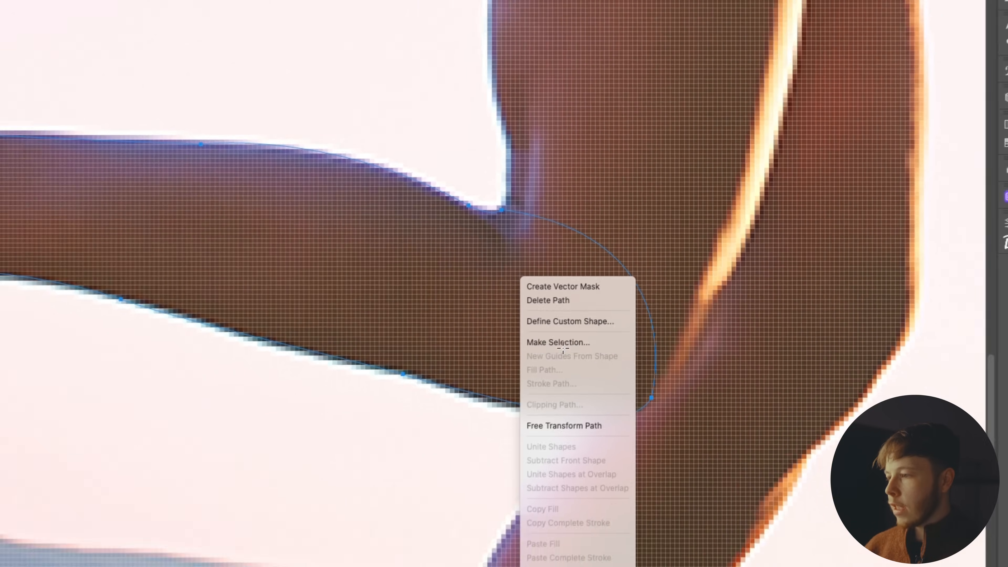
{"action": "left_click", "coordinate": [642, 385]}
{"action": "left_click", "coordinate": [329, 136]}
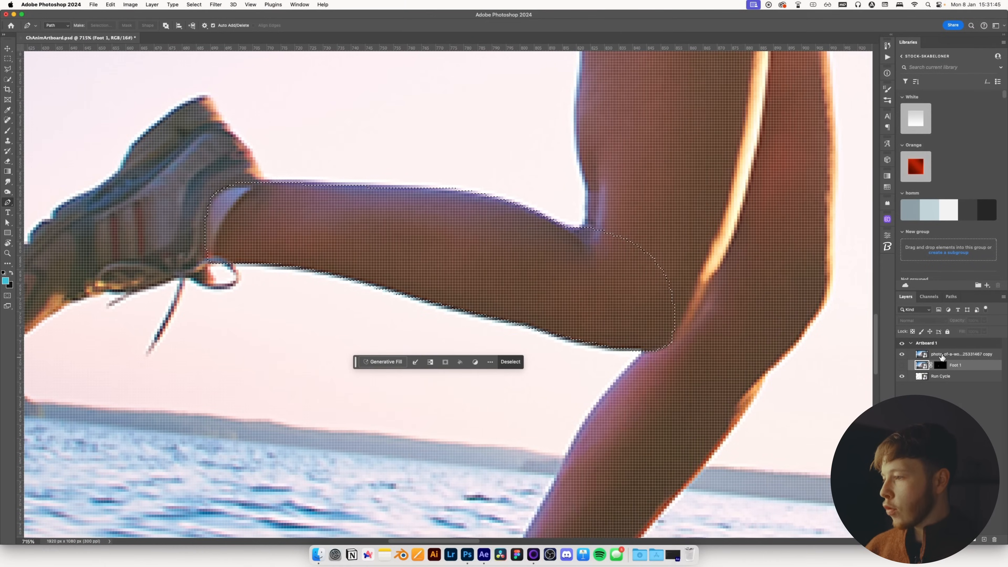
{"action": "left_click", "coordinate": [941, 355]}
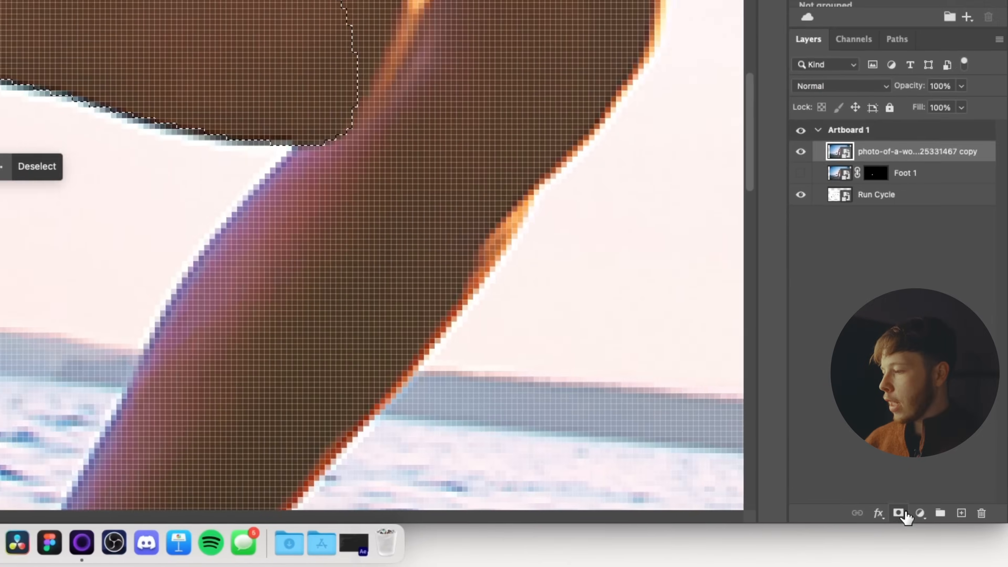
{"action": "left_click", "coordinate": [955, 539]}
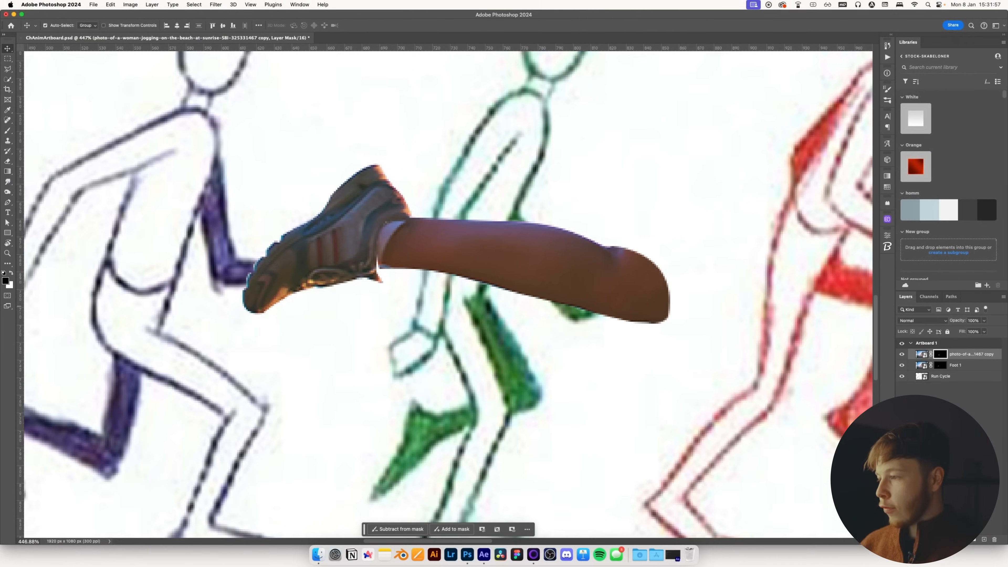
Rename the masked lower-leg layer as Leg 1
{"action": "double_click", "coordinate": [977, 354]}
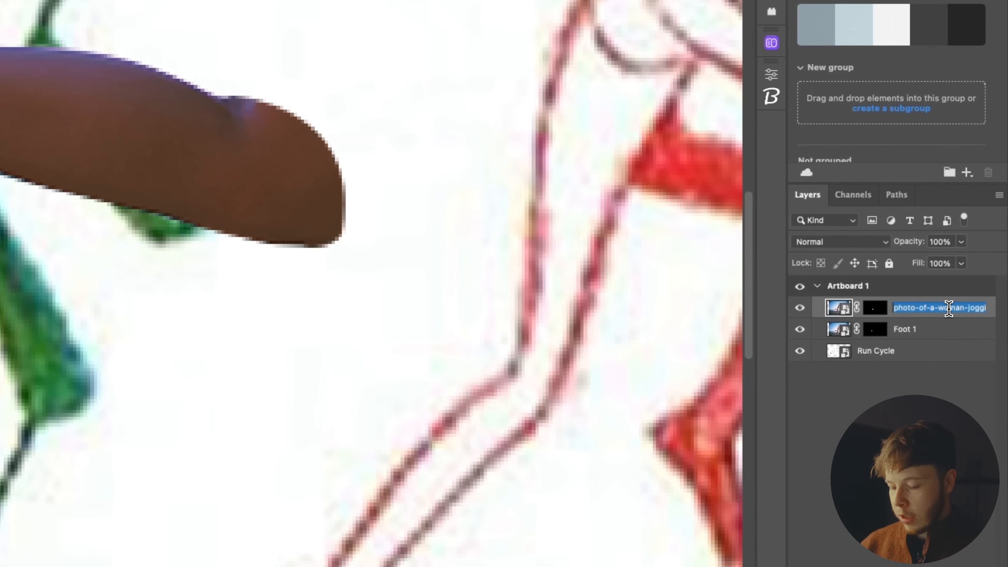
{"action": "type", "text": "Leg 1"}
{"action": "key", "text": "Return"}
Duplicate the Leg 1 layer, hide Leg 1 and Foot 1, and delete the mask from the copy
{"action": "key", "text": "super+j"}
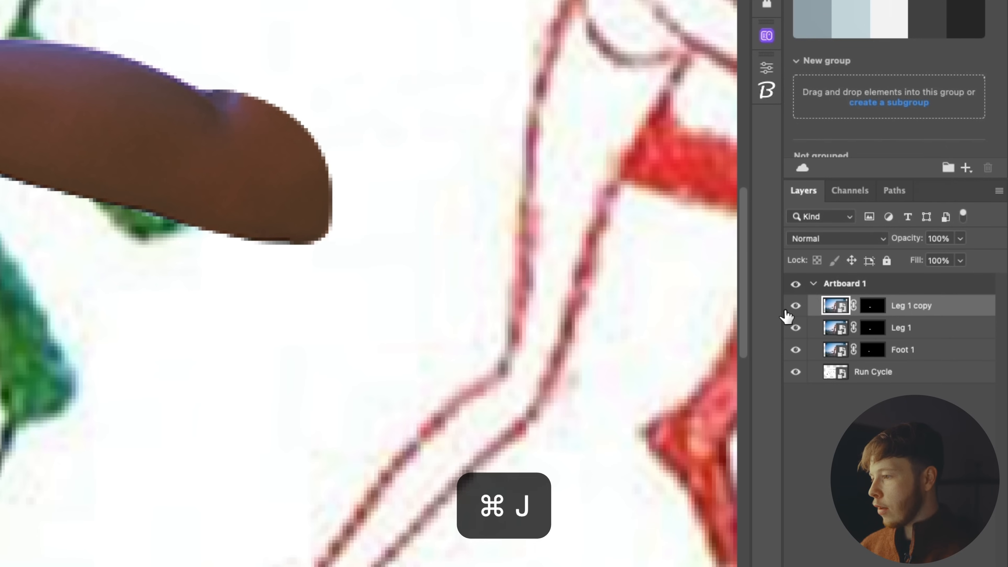
{"action": "left_click_drag", "start_coordinate": [795, 327], "coordinate": [796, 350]}
{"action": "left_click", "coordinate": [873, 307]}
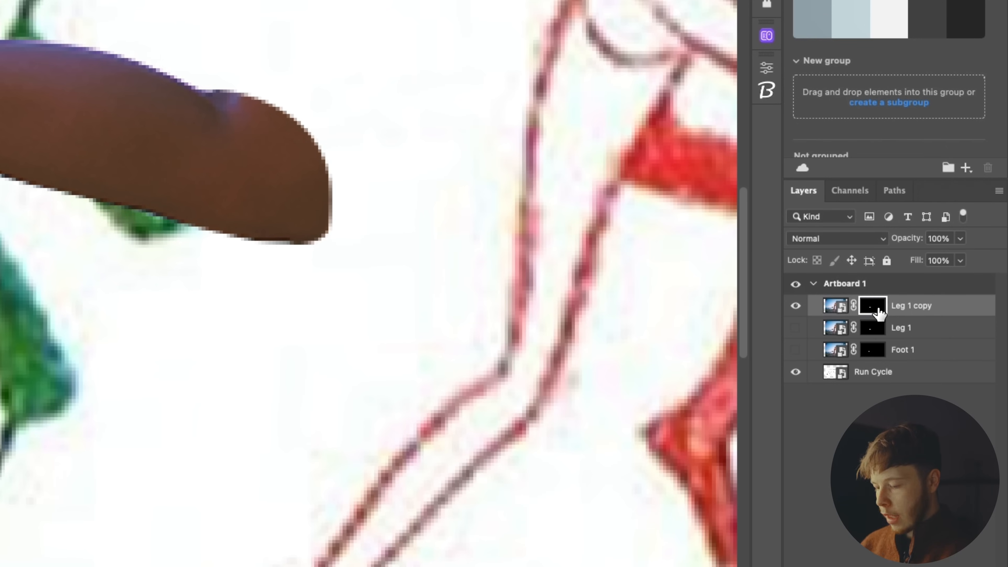
{"action": "key", "text": "super+i"}
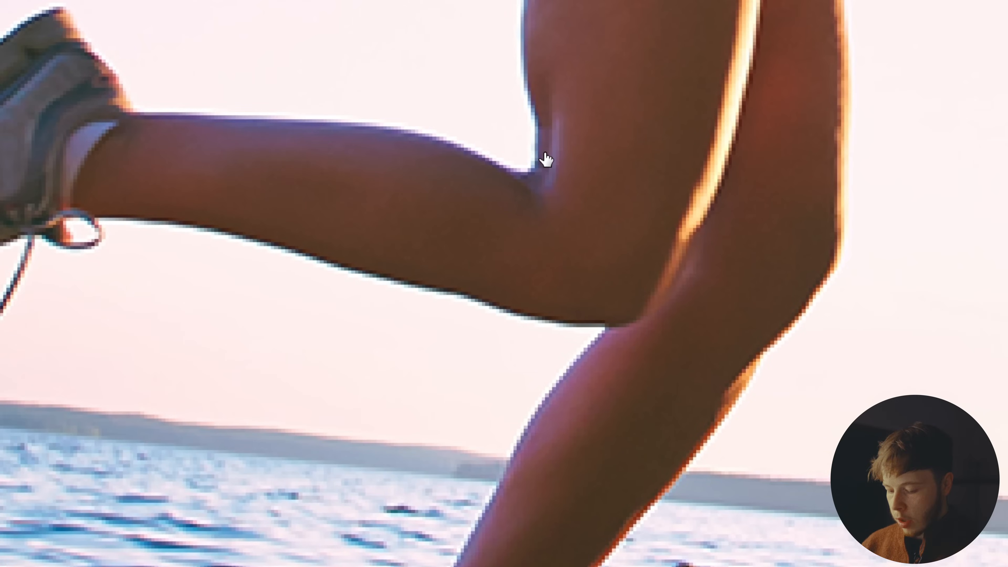
Mask the Leg 1 copy layer to the front thigh, using a Pen path converted to a selection with a 0-pixel feather radius
{"action": "left_click_drag", "start_coordinate": [584, 92], "coordinate": [421, 300]}
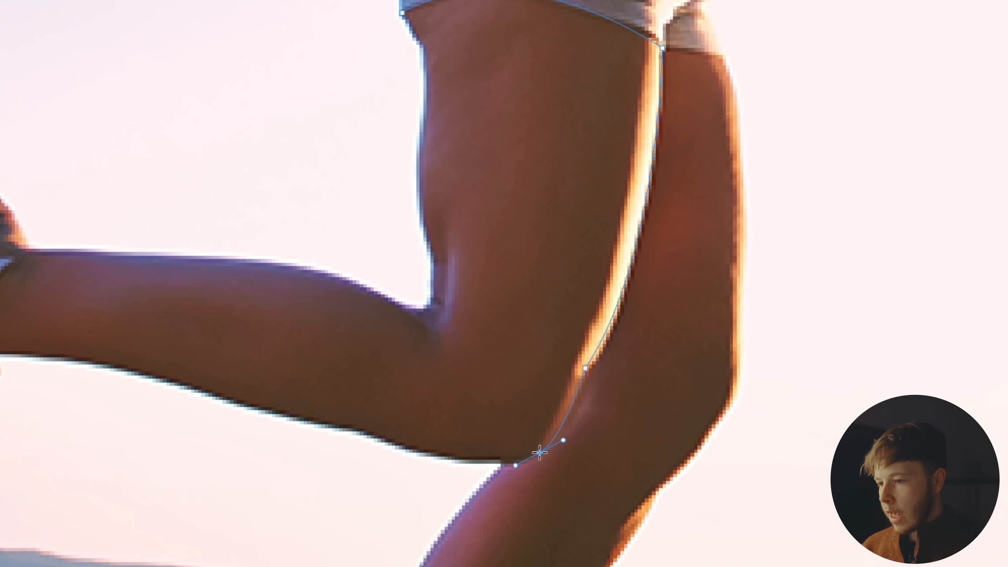
{"action": "left_click_drag", "start_coordinate": [430, 305], "coordinate": [446, 174]}
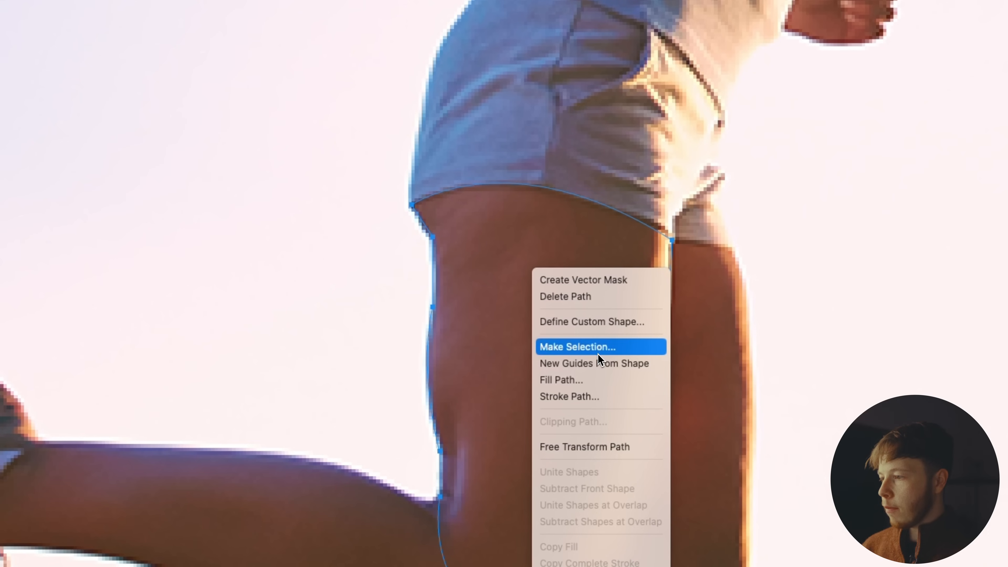
{"action": "left_click", "coordinate": [595, 344]}
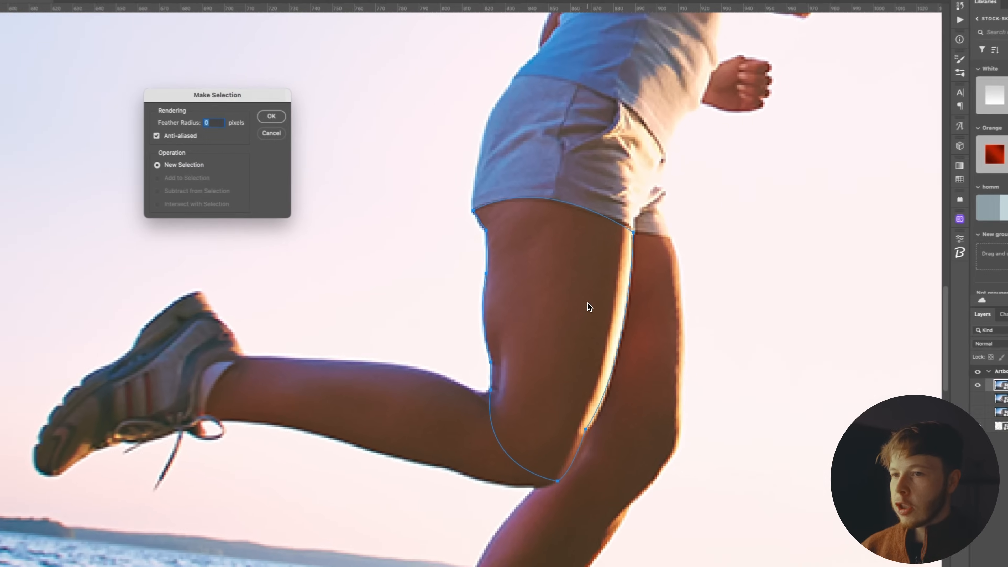
{"action": "key", "text": "Return"}
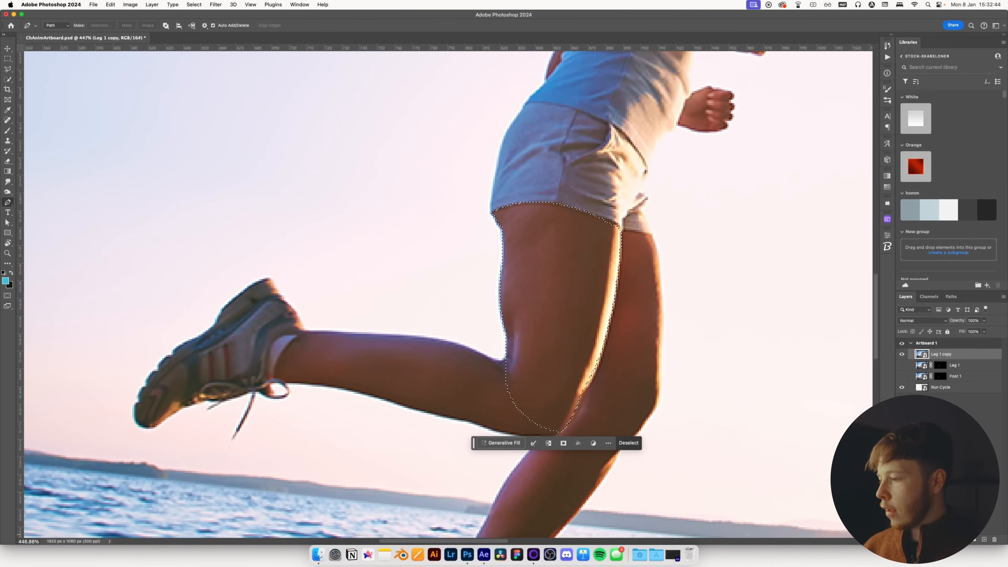
{"action": "left_click", "coordinate": [954, 539]}
Rename the thigh layer as Thigh 1 and the Leg 1 layer as Lower Leg 1
{"action": "double_click", "coordinate": [961, 354]}
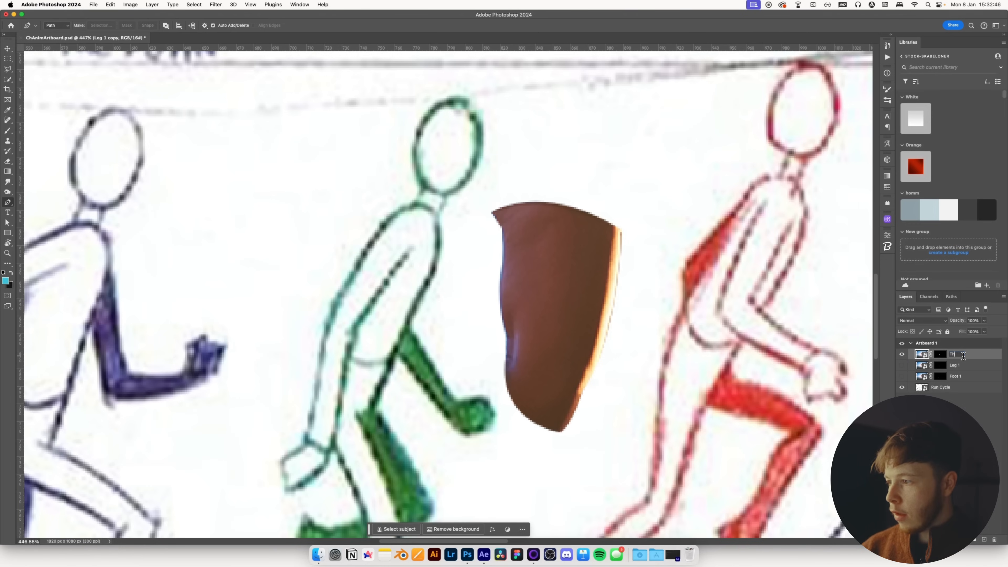
{"action": "double_click", "coordinate": [955, 366]}
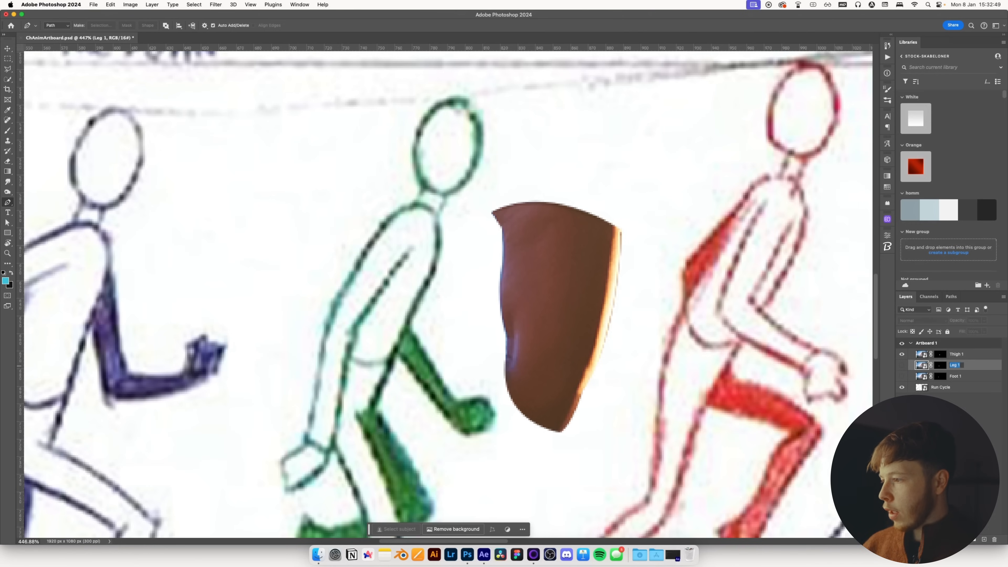
{"action": "type", "text": "Lower Leg 1"}
{"action": "key", "text": "Return"}
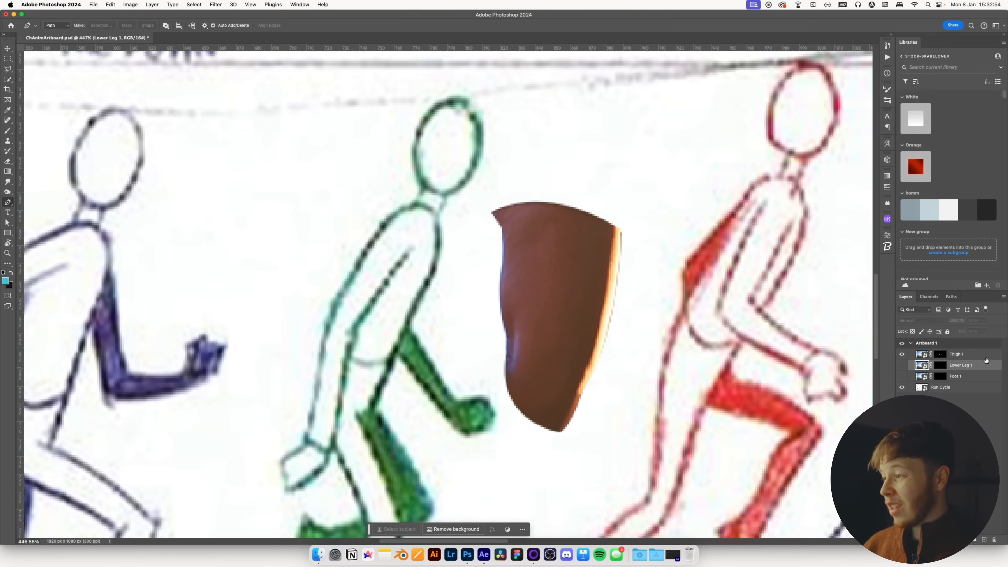
Duplicate the Thigh 1 layer
{"action": "left_click", "coordinate": [985, 357]}
{"action": "key", "text": "super+j"}
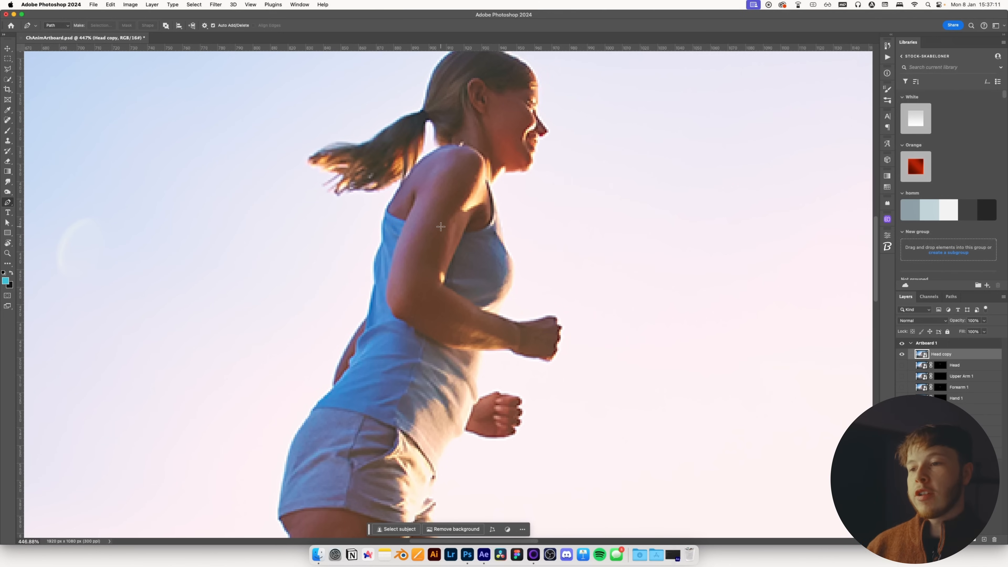
Begin a Pen path around the torso on the Head copy layer, curving along the shirt's lower hem and up the front of the waist
{"action": "left_click", "coordinate": [311, 412]}
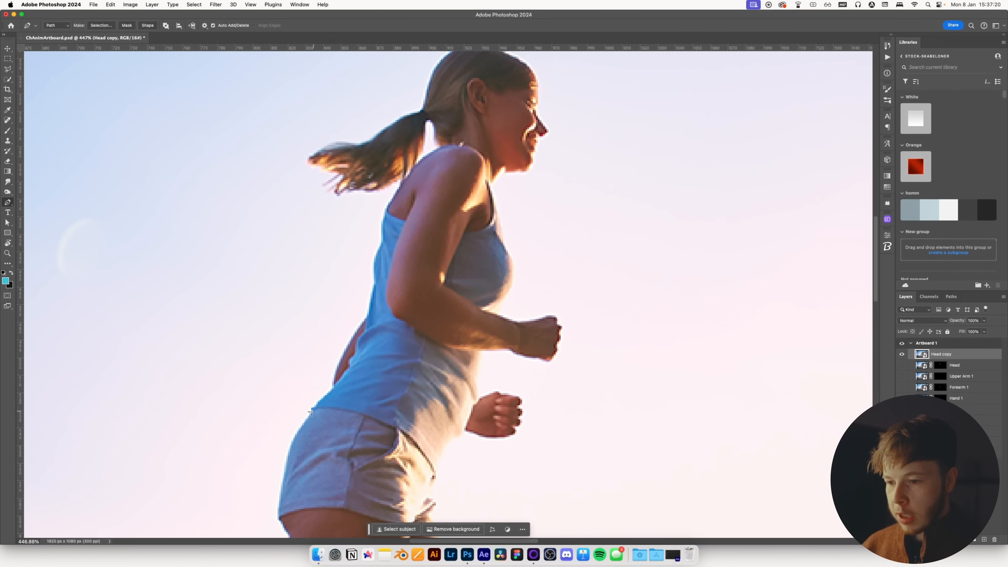
{"action": "left_click", "coordinate": [435, 471]}
{"action": "scroll", "coordinate": [440, 476], "scroll_direction": "down", "scroll_amount": 3}
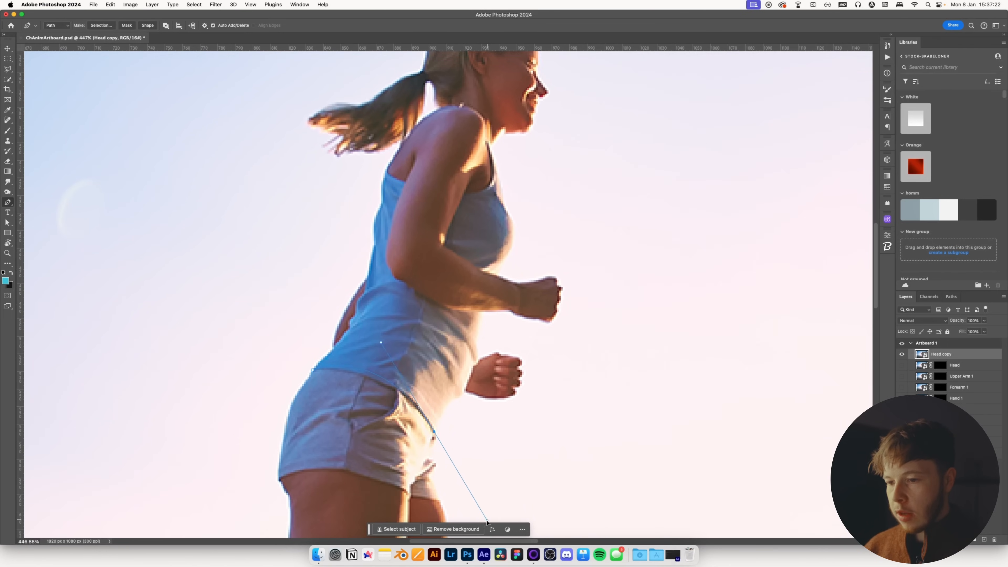
{"action": "left_click_drag", "start_coordinate": [482, 507], "coordinate": [468, 504]}
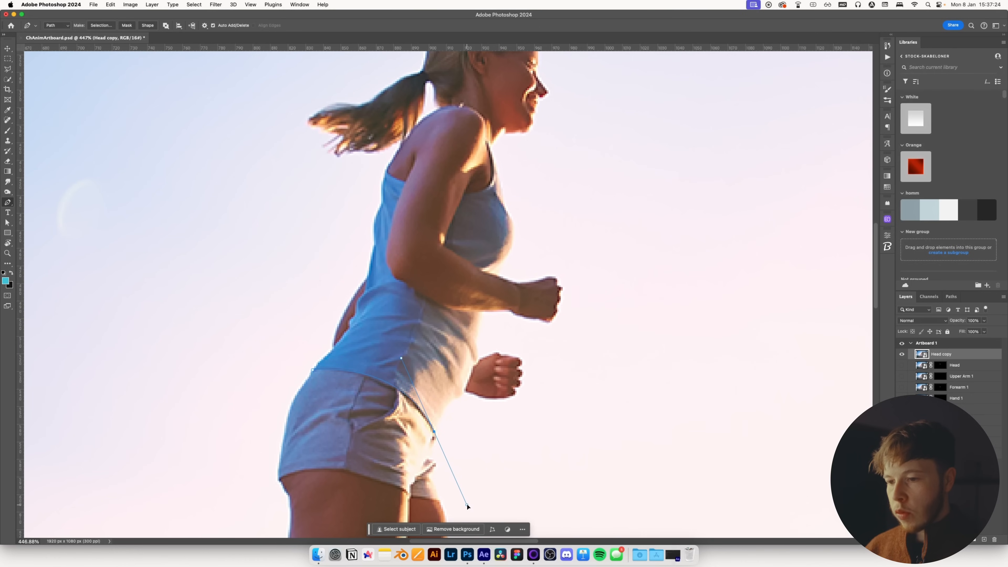
{"action": "left_click", "coordinate": [435, 430], "text": "alt"}
{"action": "left_click", "coordinate": [452, 397]}
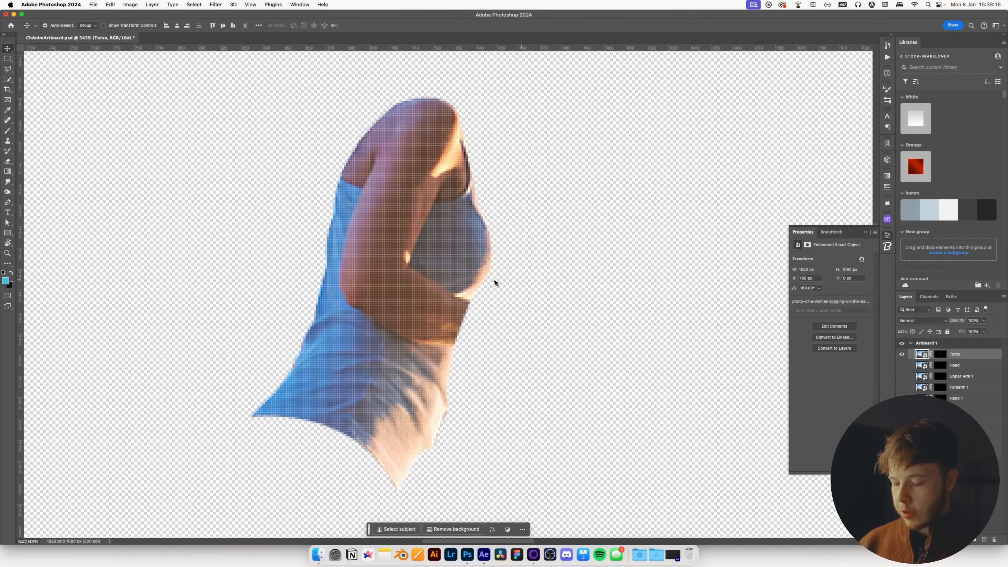
Duplicate the Torso layer, convert the copy to a smart object, and rasterize it into a pixel layer
{"action": "key", "text": "l"}
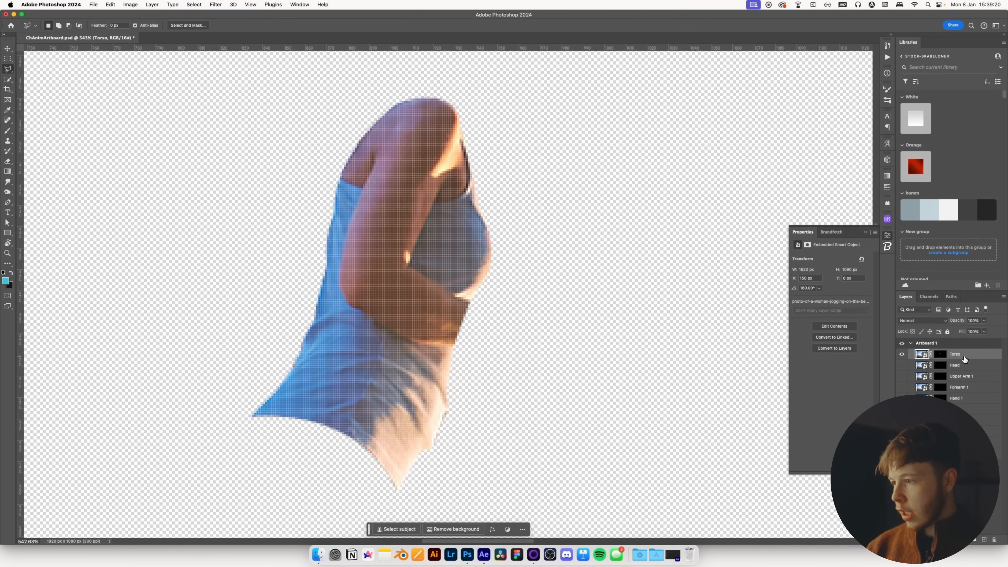
{"action": "key", "text": "super+j"}
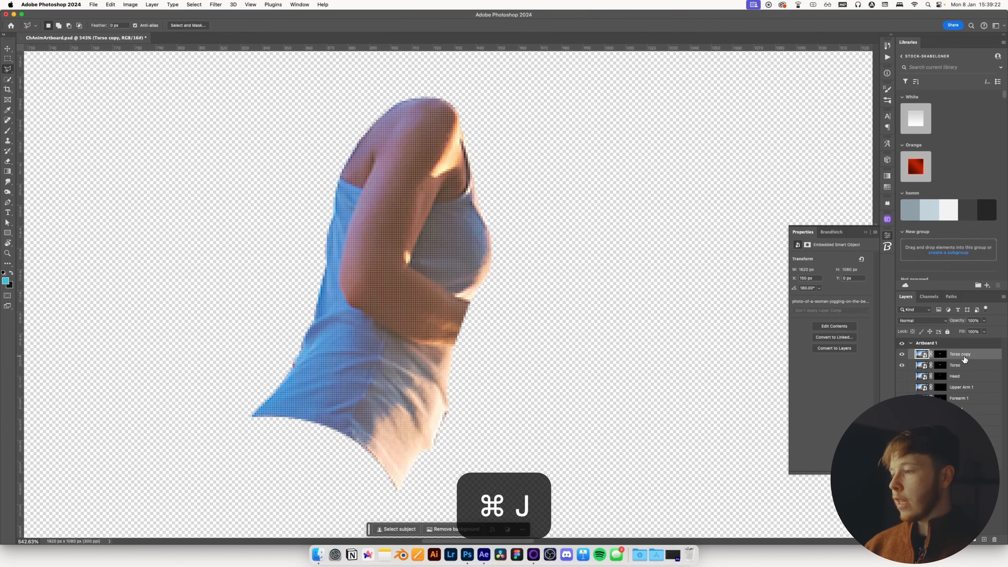
{"action": "right_click", "coordinate": [964, 358]}
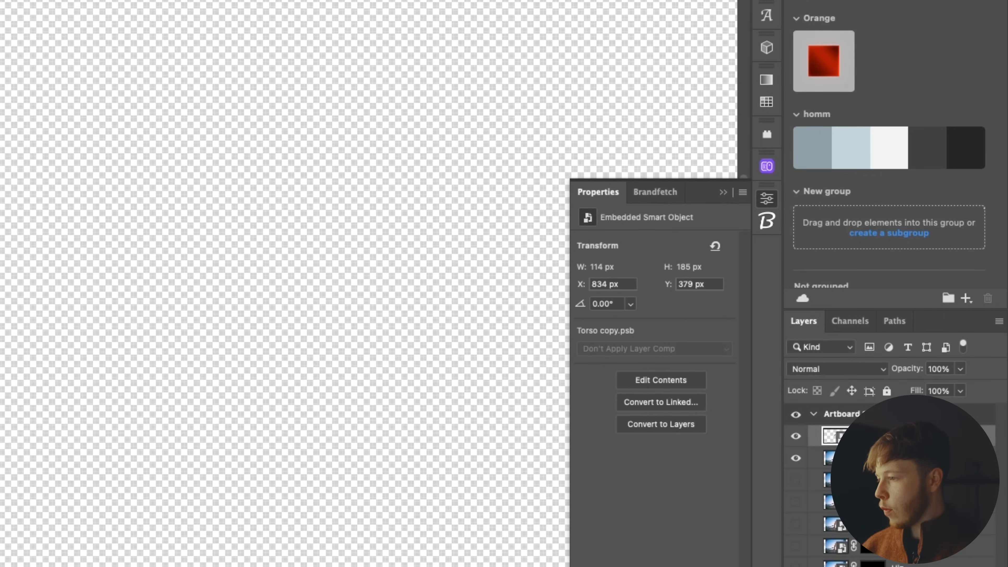
{"action": "right_click", "coordinate": [921, 445]}
{"action": "left_click", "coordinate": [877, 335]}
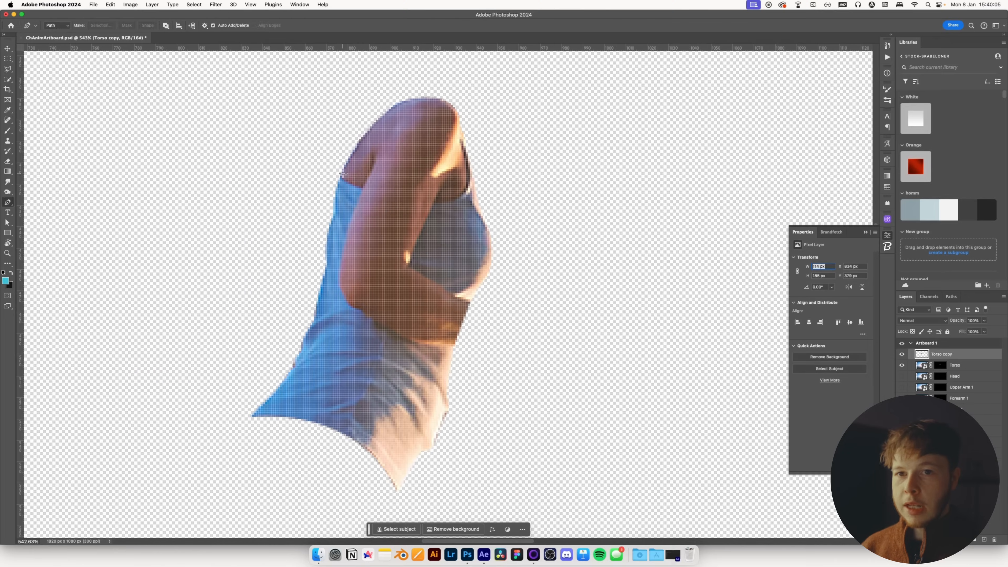
Select the arm overlapping the shirt on the Torso copy layer with a Polygonal Lasso outline, from the shirt's upper edge down around the forearm
{"action": "key", "text": "l"}
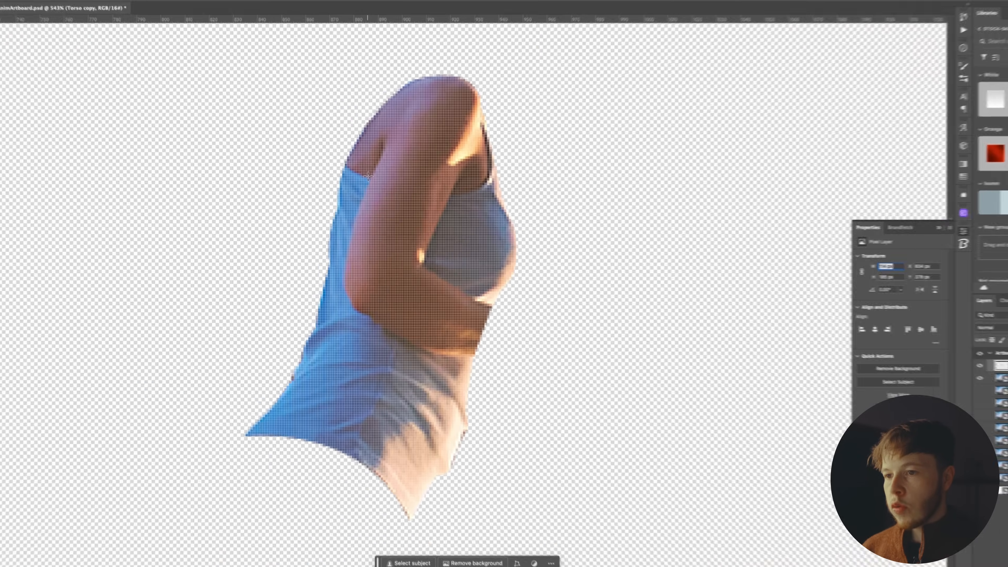
{"action": "left_click", "coordinate": [361, 188]}
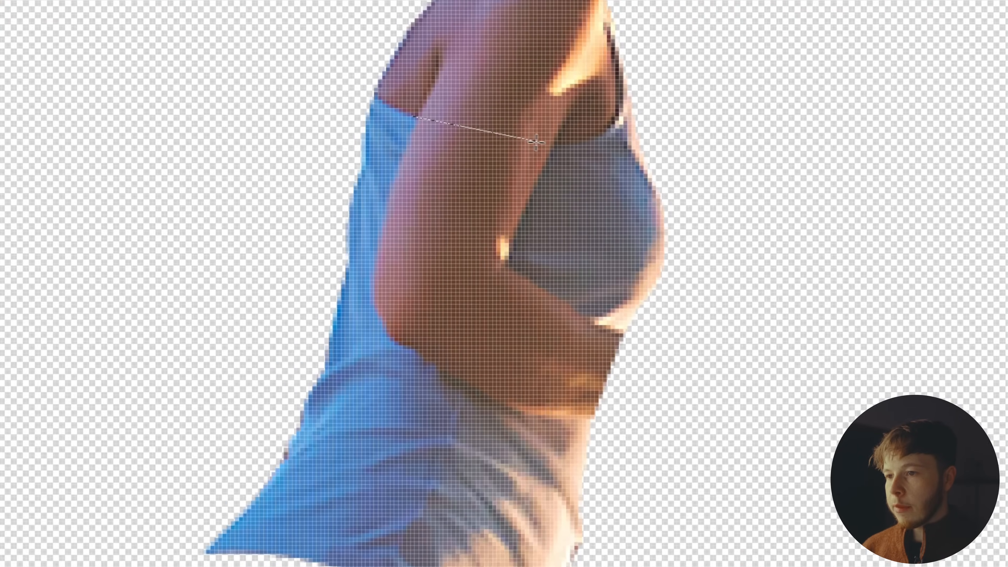
{"action": "left_click", "coordinate": [530, 136]}
{"action": "left_click", "coordinate": [564, 139]}
{"action": "left_click", "coordinate": [529, 267]}
{"action": "left_click", "coordinate": [640, 329]}
{"action": "left_click", "coordinate": [603, 435]}
{"action": "left_click", "coordinate": [507, 423]}
{"action": "left_click", "coordinate": [385, 353]}
{"action": "left_click", "coordinate": [372, 238]}
{"action": "left_click", "coordinate": [393, 153]}
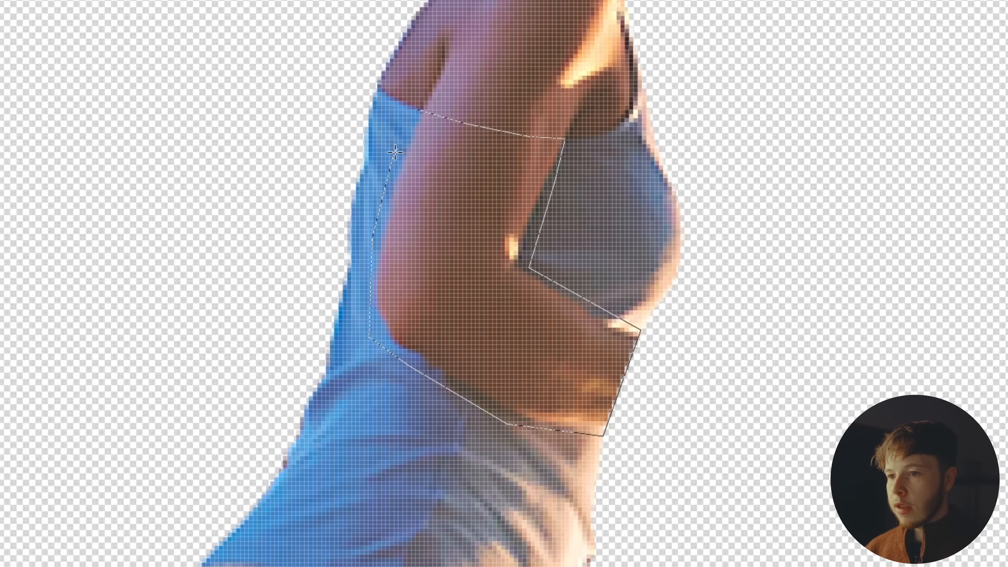
{"action": "left_click", "coordinate": [421, 112]}
Fill the selected arm area with Content-Aware Fill, excluding the skin from the sampling area and adding the lower shirt, output to a new layer, and deselect
{"action": "right_click", "coordinate": [460, 206]}
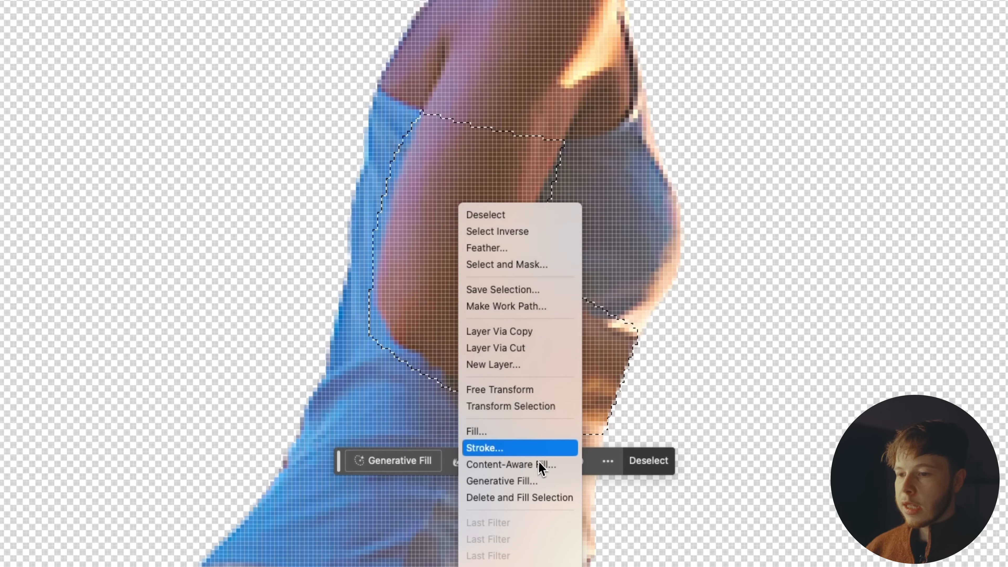
{"action": "left_click", "coordinate": [527, 464]}
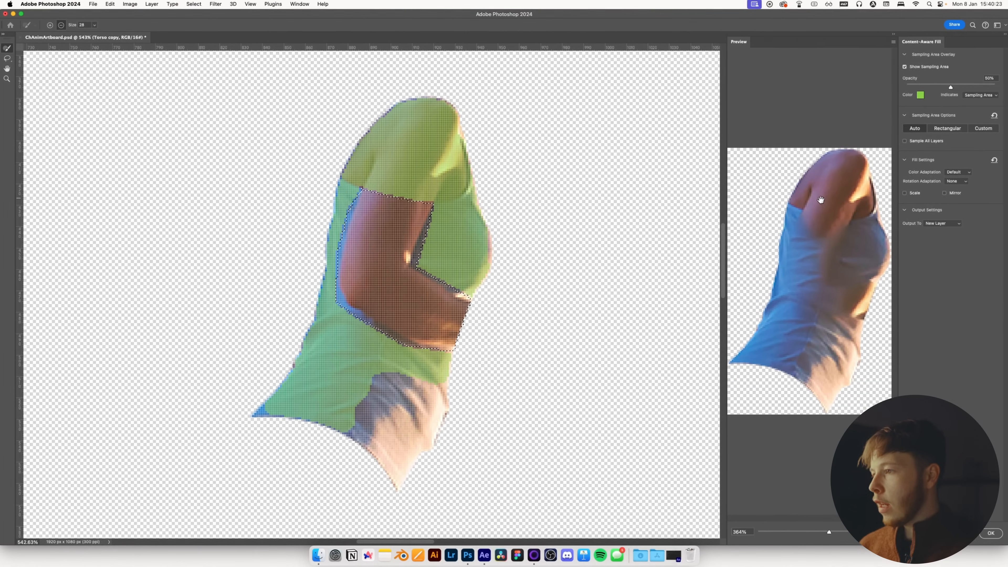
{"action": "mouse_move", "coordinate": [434, 104]}
{"action": "left_mouse_down"}
{"action": "mouse_move", "coordinate": [470, 112]}
{"action": "mouse_move", "coordinate": [465, 163]}
{"action": "mouse_move", "coordinate": [387, 157]}
{"action": "mouse_move", "coordinate": [387, 168]}
{"action": "mouse_move", "coordinate": [482, 171]}
{"action": "left_mouse_up"}
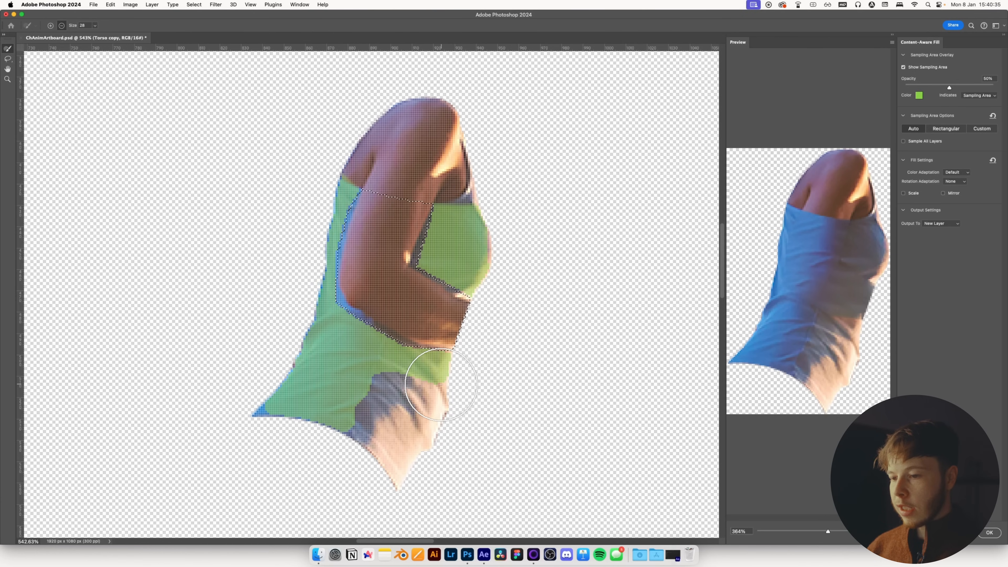
{"action": "mouse_move", "coordinate": [439, 385]}
{"action": "left_mouse_down"}
{"action": "mouse_move", "coordinate": [427, 417]}
{"action": "mouse_move", "coordinate": [404, 387]}
{"action": "left_mouse_up"}
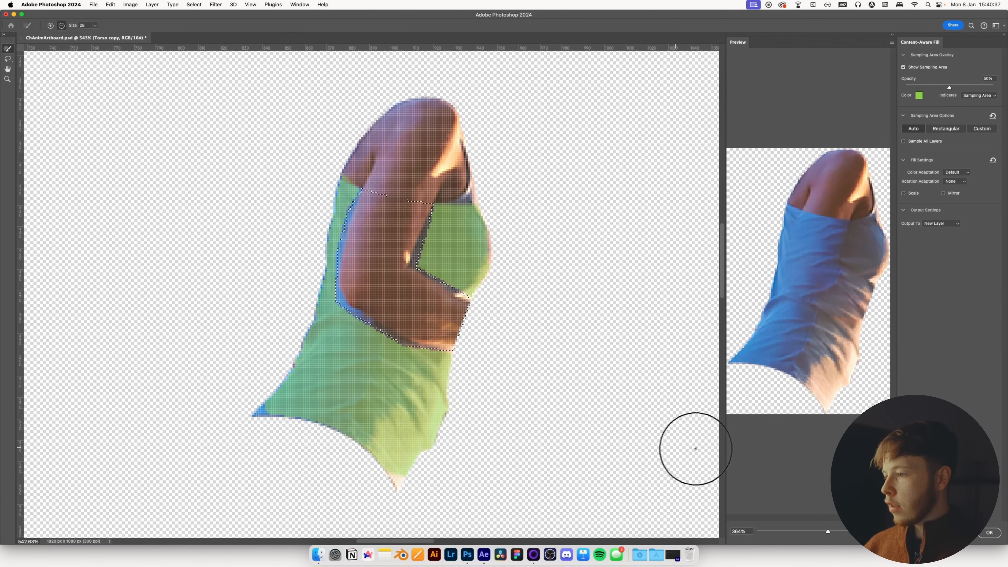
{"action": "left_click", "coordinate": [987, 533]}
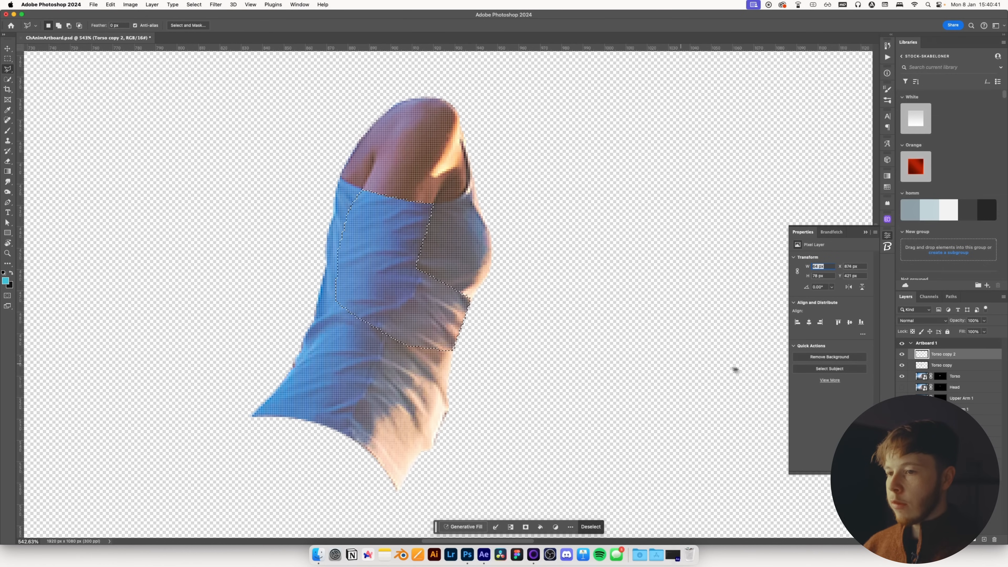
{"action": "key", "text": "super+d"}
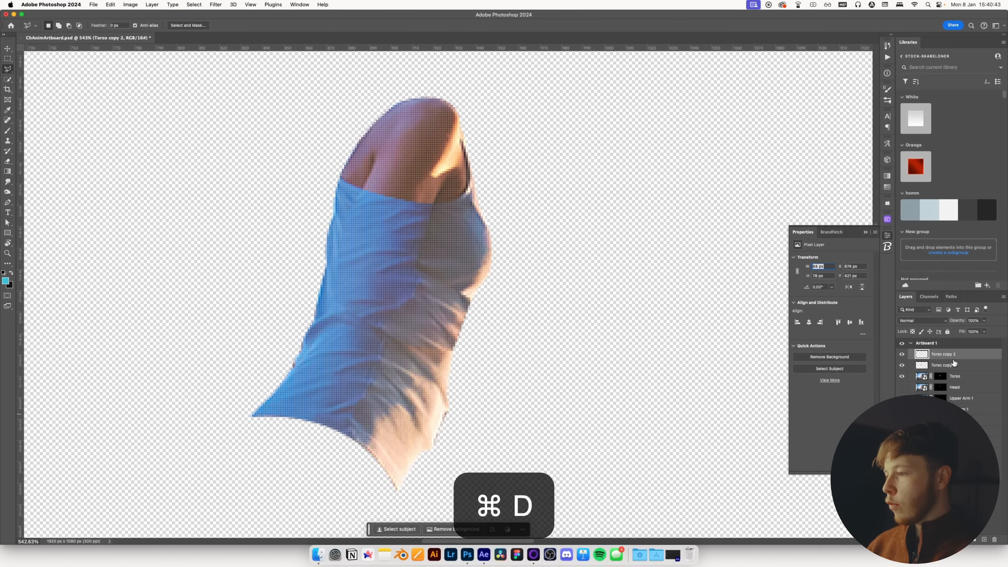
Delete the Torso copy layer and check the Torso copy 2 fill by hiding and showing it
{"action": "left_click", "coordinate": [946, 364]}
{"action": "key", "text": "Delete"}
{"action": "left_click", "coordinate": [919, 358]}
{"action": "left_click", "coordinate": [903, 354]}
{"action": "left_click", "coordinate": [904, 354]}
Combine the Torso copy 2 and Torso layers into one smart object and name it Torso
{"action": "left_click", "coordinate": [964, 366], "text": "shift"}
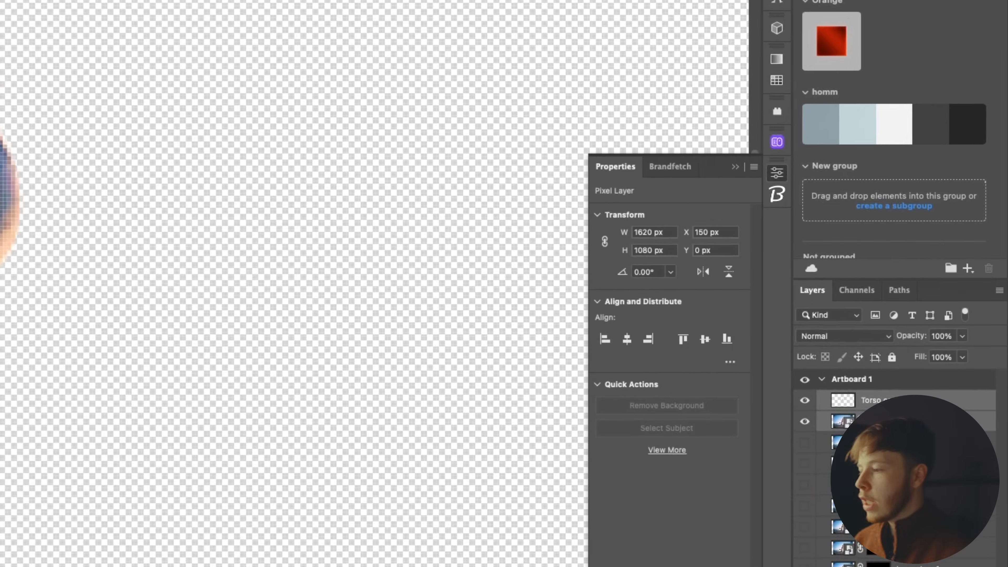
{"action": "right_click", "coordinate": [953, 366]}
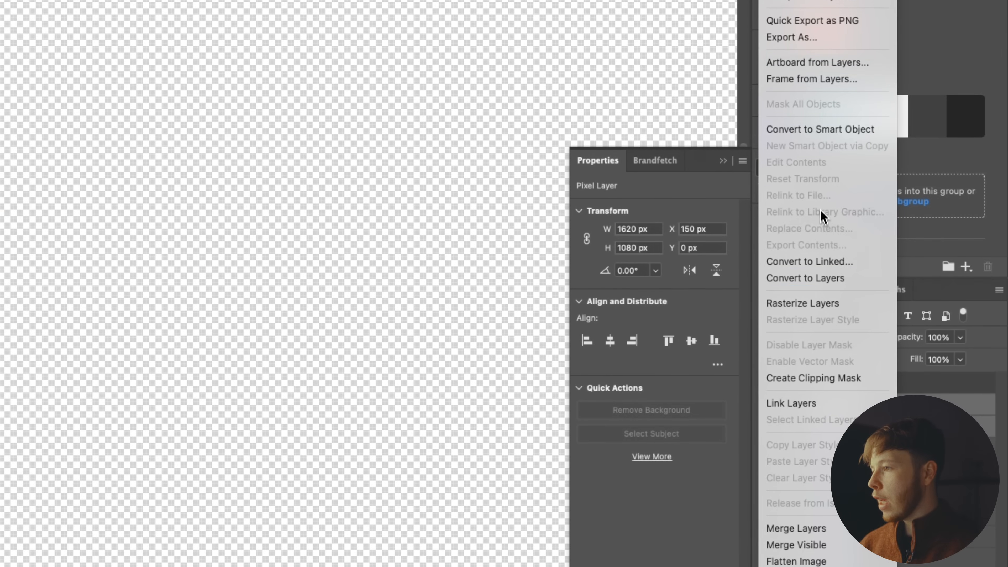
{"action": "left_click", "coordinate": [843, 133]}
{"action": "type", "text": "Torso"}
{"action": "key", "text": "Return"}
Make all the hidden body-part layers from Head down to Foot 1 visible, leaving Run Cycle hidden
{"action": "scroll", "coordinate": [296, 196], "scroll_direction": "down", "scroll_amount": 4}
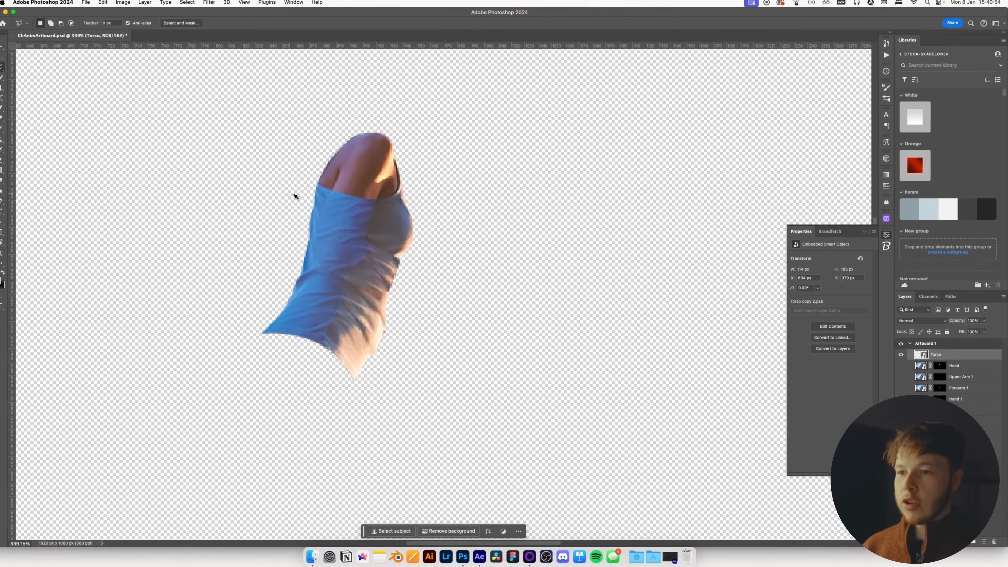
{"action": "key", "text": "v"}
{"action": "scroll", "coordinate": [304, 191], "scroll_direction": "down", "scroll_amount": 3}
{"action": "left_click_drag", "start_coordinate": [311, 193], "coordinate": [460, 258]}
{"action": "scroll", "coordinate": [459, 258], "scroll_direction": "up", "scroll_amount": 3}
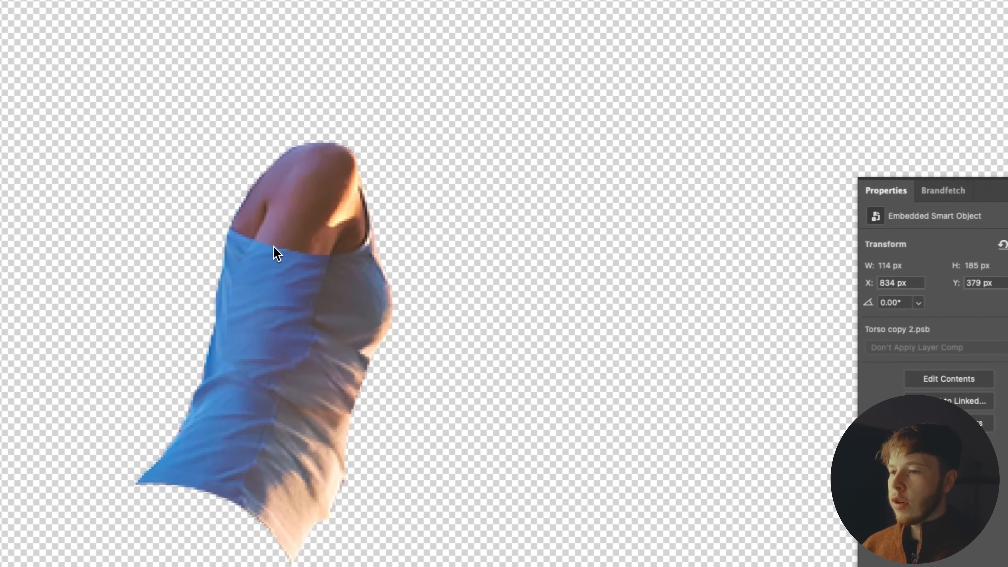
{"action": "scroll", "coordinate": [258, 224], "scroll_direction": "down", "scroll_amount": 3}
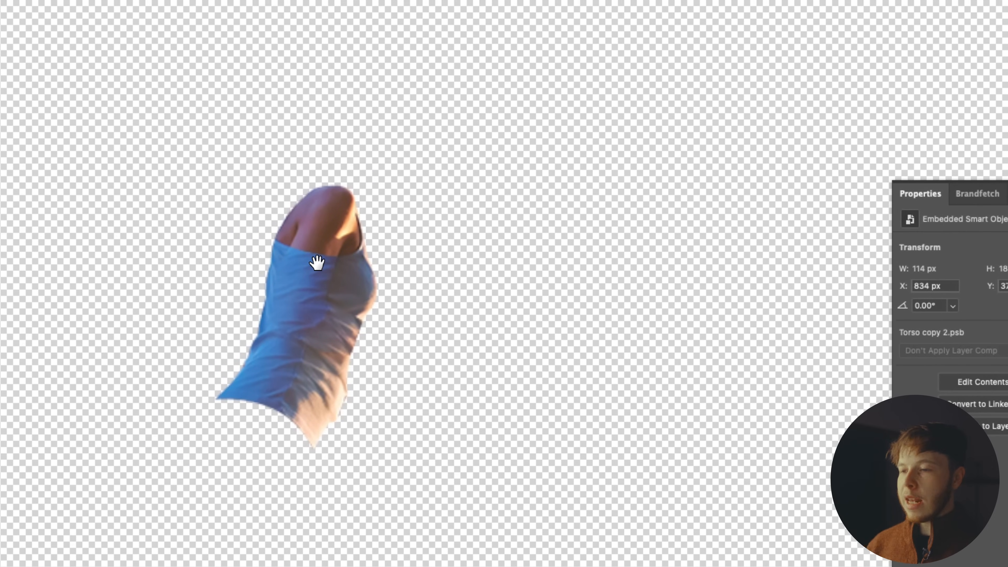
{"action": "scroll", "coordinate": [317, 262], "scroll_direction": "down", "scroll_amount": 3}
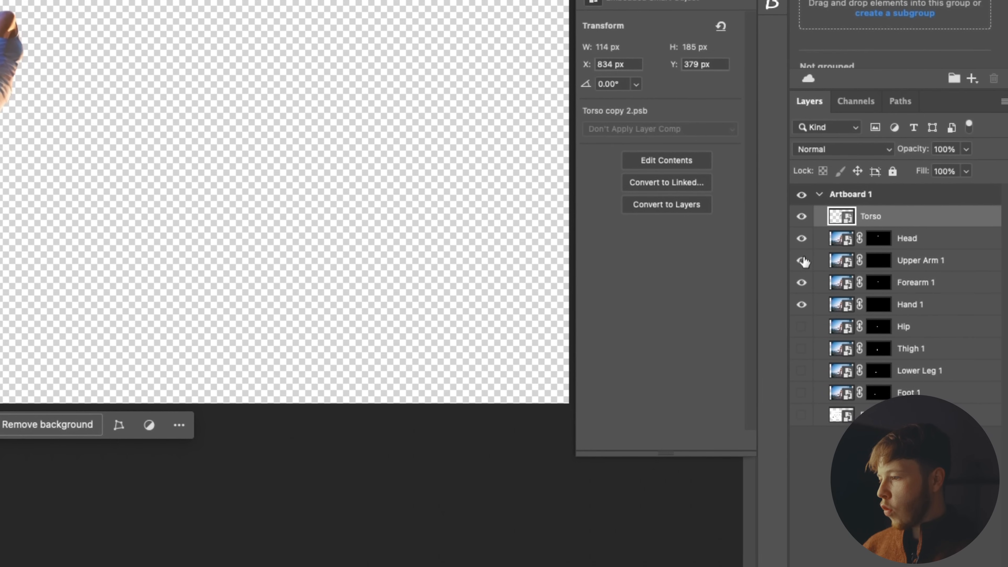
{"action": "left_click_drag", "start_coordinate": [801, 326], "coordinate": [800, 392]}
{"action": "scroll", "coordinate": [487, 280], "scroll_direction": "up", "scroll_amount": 5}
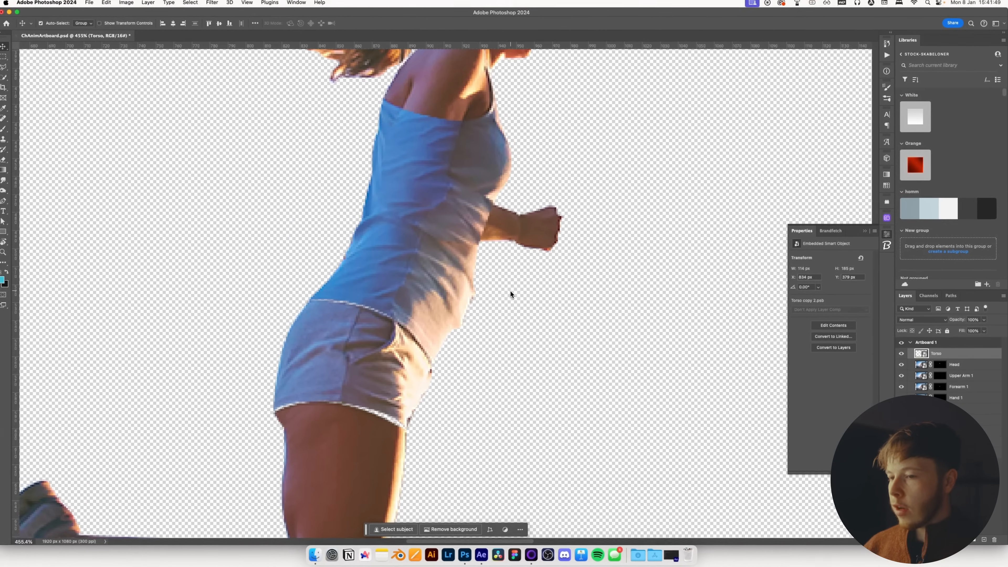
{"action": "scroll", "coordinate": [511, 294], "scroll_direction": "down", "scroll_amount": 5}
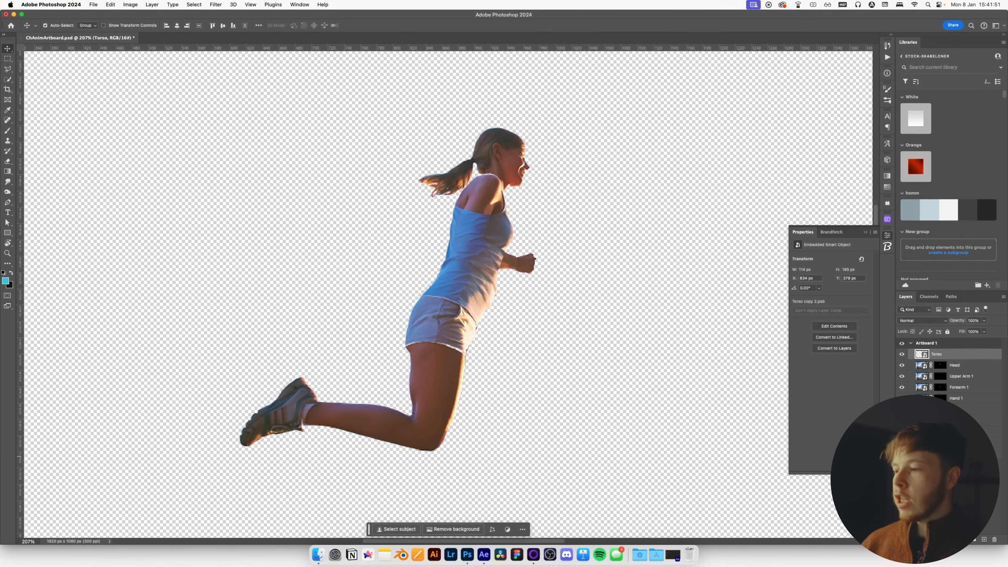
Compare the Free Transform bounding boxes of the Torso smart object and the masked Hip layer, without changing either one
{"action": "left_click", "coordinate": [961, 442]}
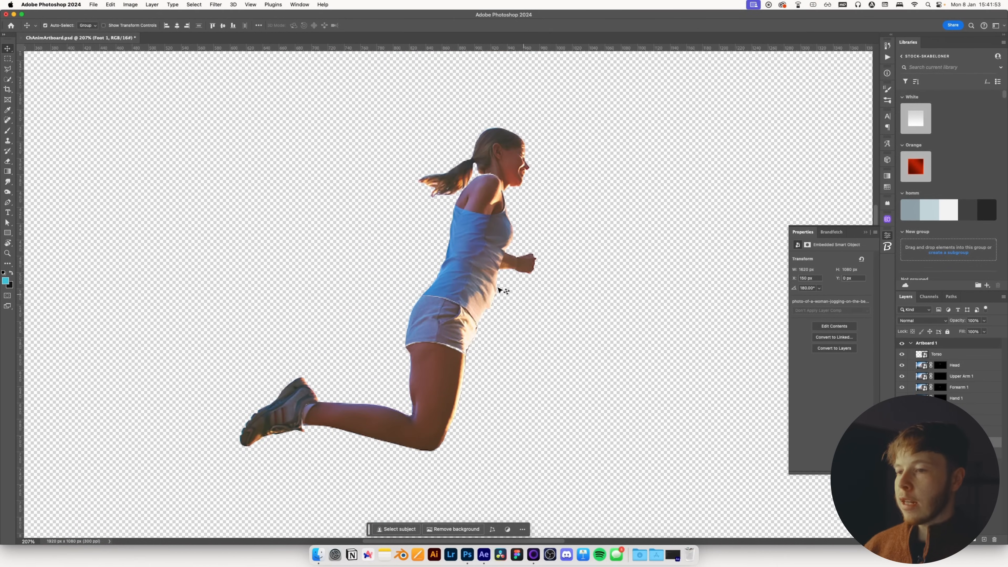
{"action": "left_click", "coordinate": [472, 258]}
{"action": "key", "text": "super+t"}
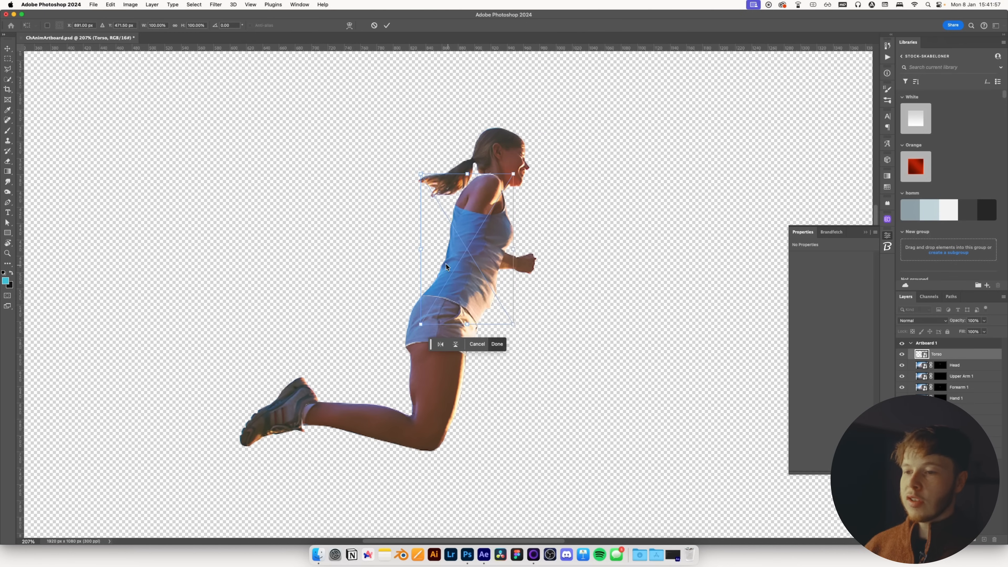
{"action": "key", "text": "Escape"}
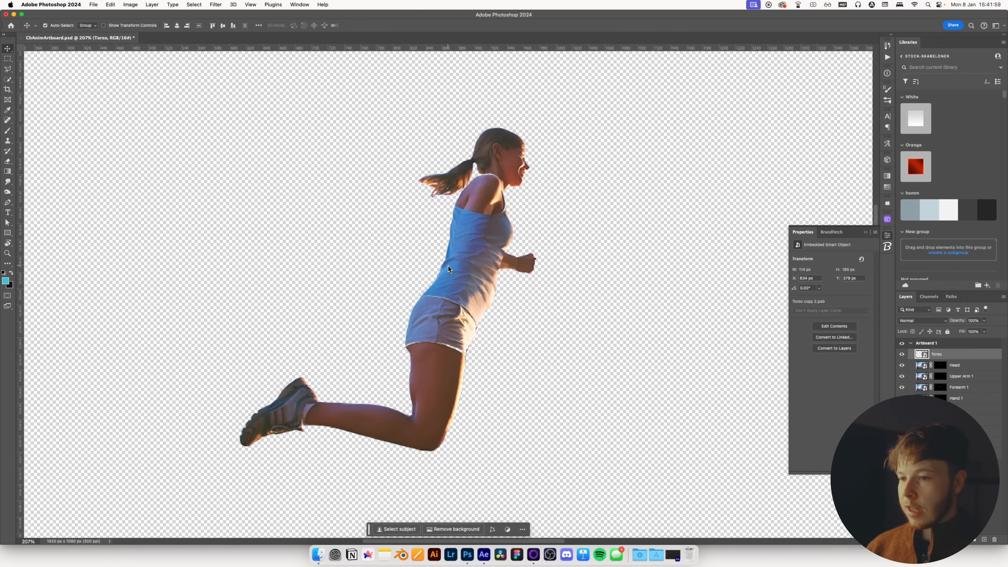
{"action": "left_click", "coordinate": [452, 327]}
{"action": "key", "text": "super+t"}
{"action": "scroll", "coordinate": [501, 278], "scroll_direction": "down", "scroll_amount": 8}
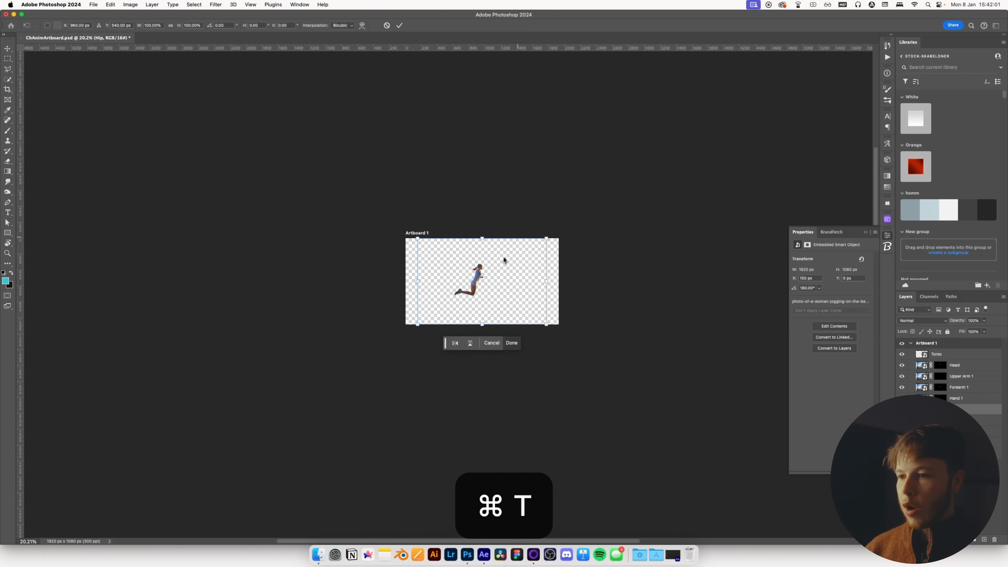
{"action": "scroll", "coordinate": [487, 266], "scroll_direction": "up", "scroll_amount": 8}
{"action": "key", "text": "Escape"}
{"action": "left_click_drag", "start_coordinate": [567, 277], "coordinate": [513, 208]}
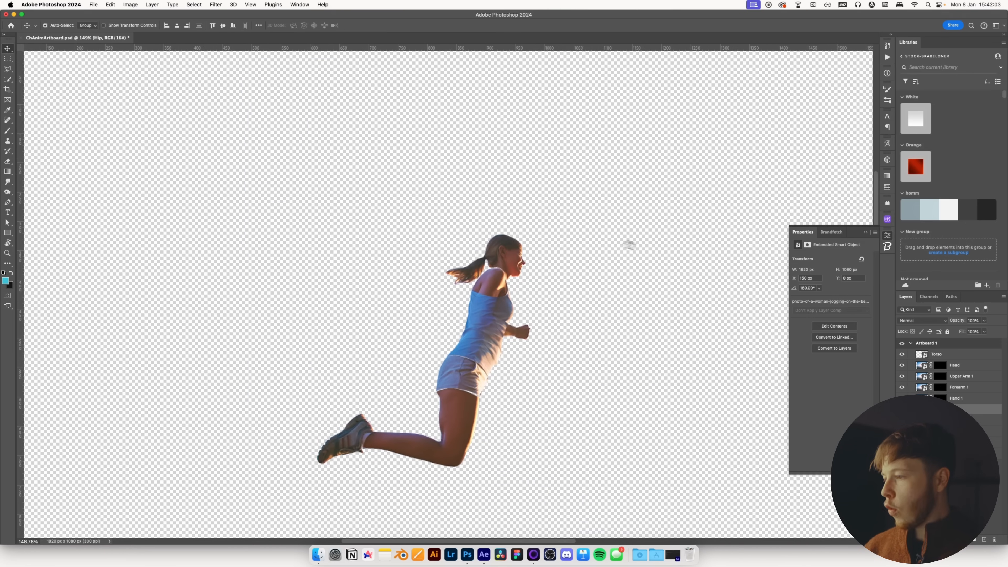
Convert each masked body-part layer from Head to Foot 1 into its own smart object and save the document
{"action": "left_click", "coordinate": [972, 364]}
{"action": "right_click", "coordinate": [975, 369]}
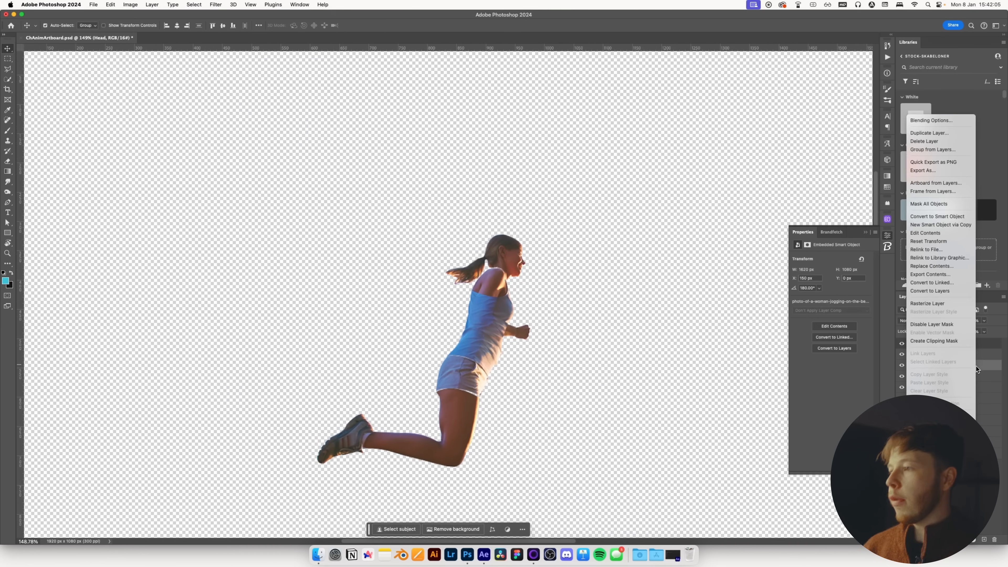
{"action": "left_click", "coordinate": [941, 216]}
{"action": "right_click", "coordinate": [962, 381]}
{"action": "left_click", "coordinate": [930, 324]}
{"action": "key", "text": "super+s"}
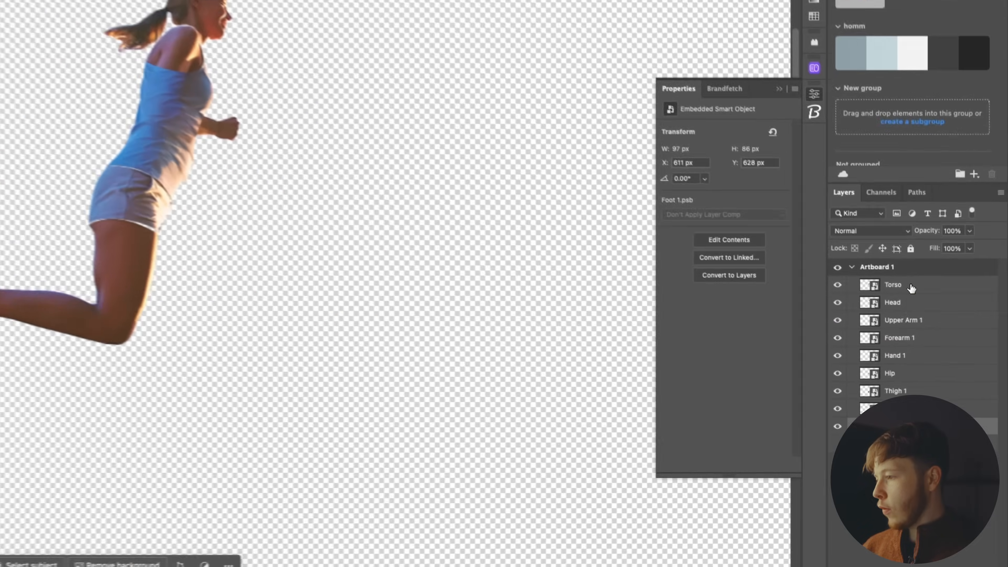
Move the Torso layer below Hand 1 and duplicate the Upper Arm 1, Forearm 1 and Hand 1 layers
{"action": "left_click_drag", "start_coordinate": [947, 356], "coordinate": [940, 403]}
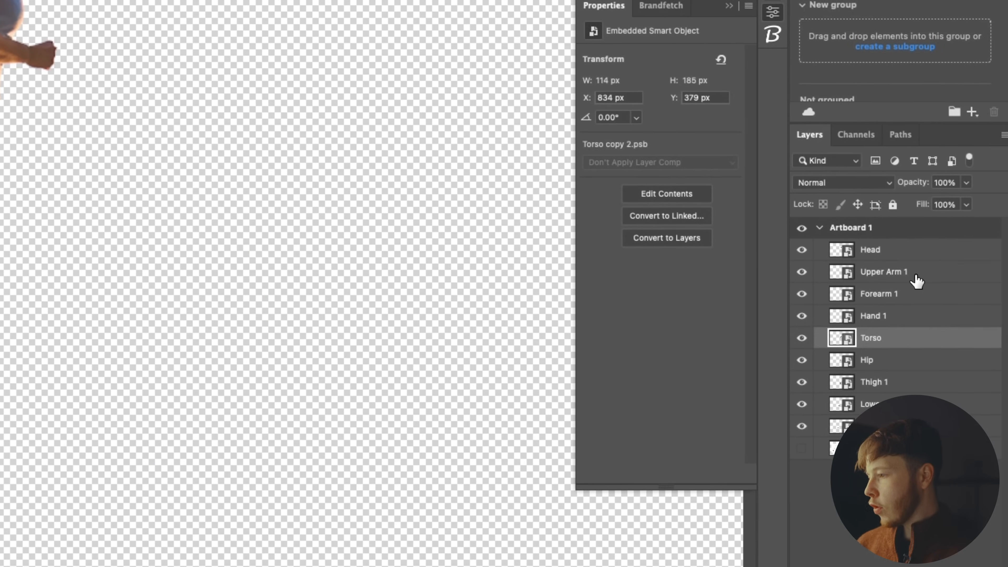
{"action": "left_click", "coordinate": [915, 276]}
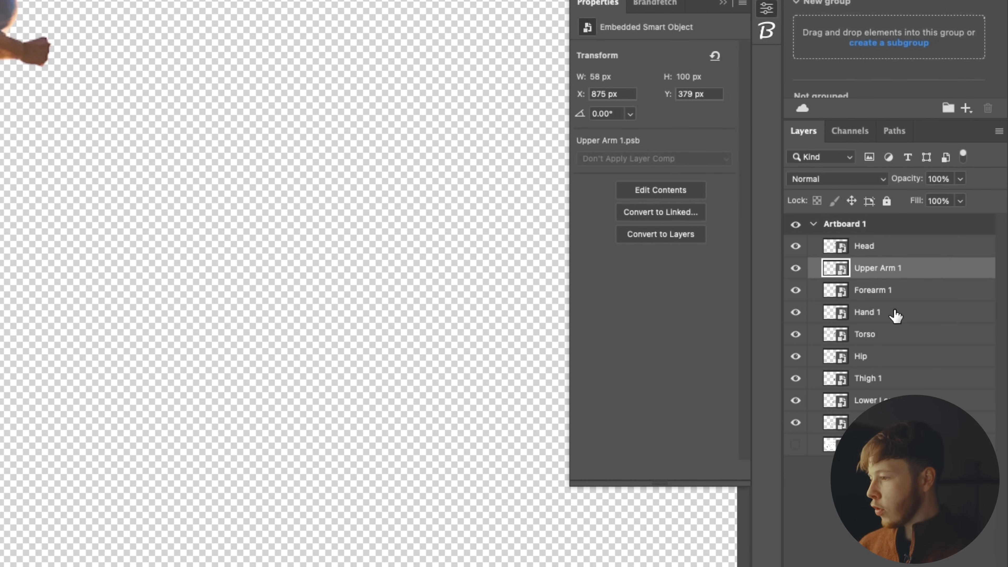
{"action": "left_click", "coordinate": [900, 317], "text": "shift"}
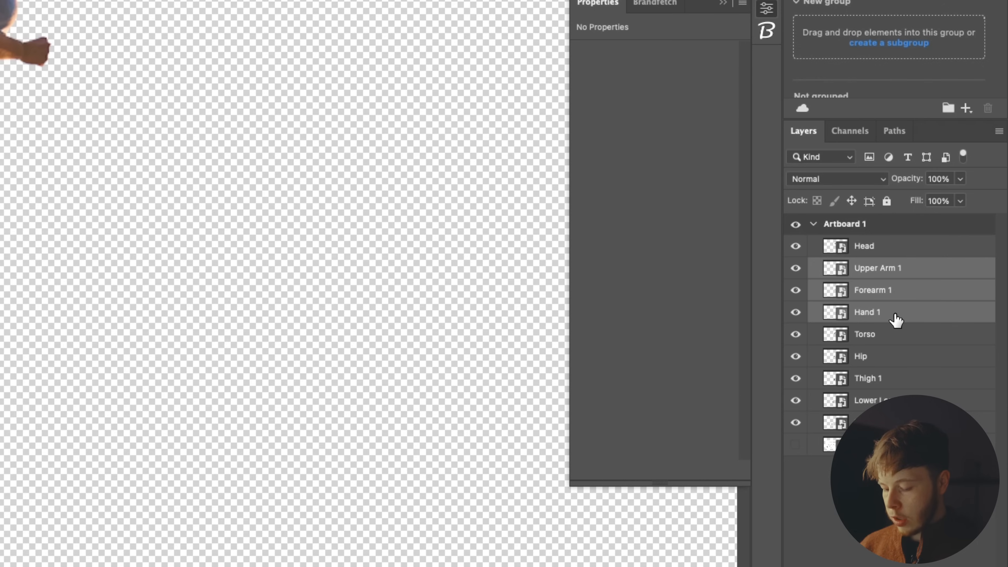
{"action": "key", "text": "super+j"}
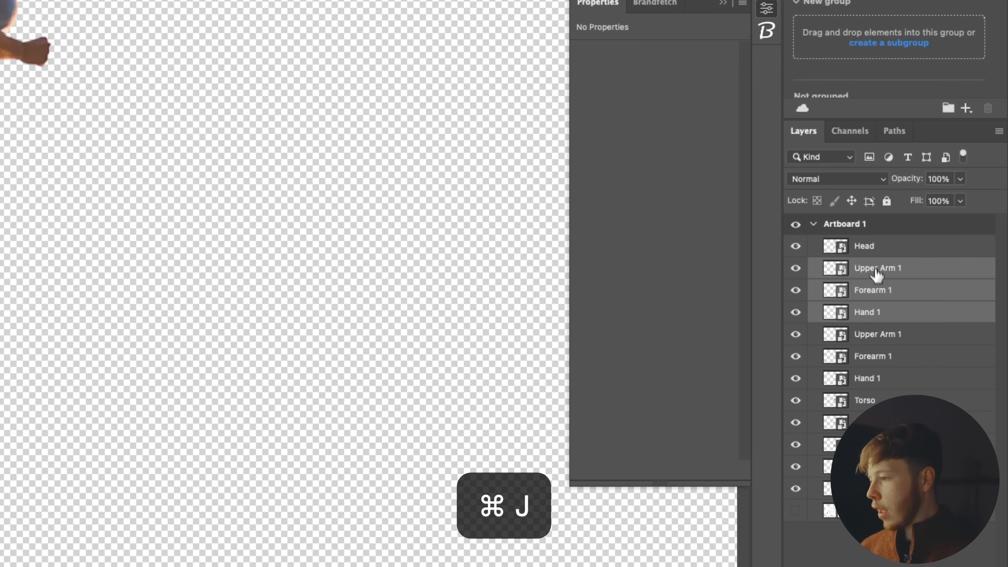
Rename the duplicated arm layers as Hand 2, Forearm 2 and Upper Arm 2
{"action": "double_click", "coordinate": [875, 314]}
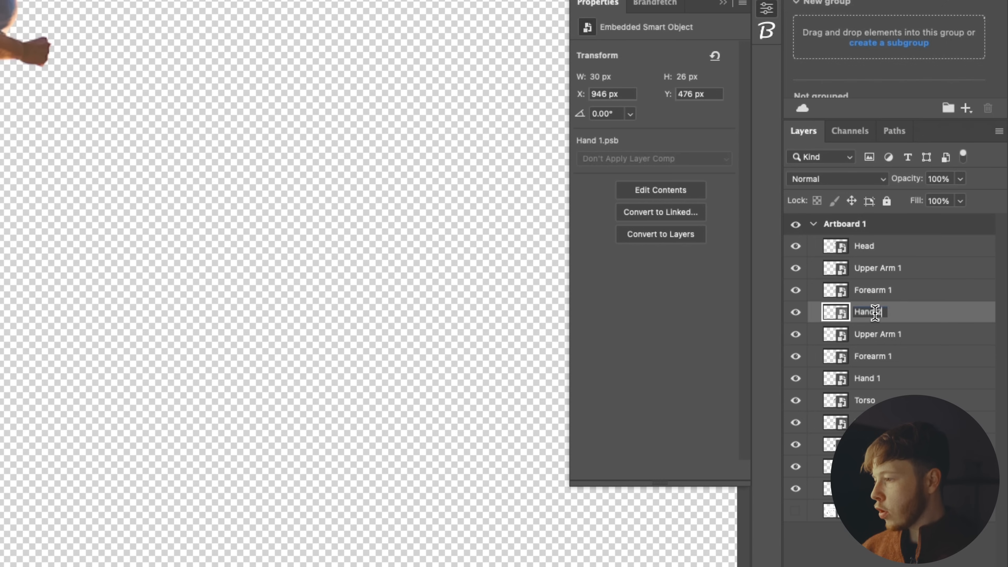
{"action": "type", "text": "Hand 2"}
{"action": "key", "text": "Return"}
{"action": "double_click", "coordinate": [881, 292]}
{"action": "key", "text": "Right"}
{"action": "key", "text": "BackSpace"}
{"action": "type", "text": "2"}
{"action": "key", "text": "Return"}
{"action": "double_click", "coordinate": [888, 270]}
{"action": "key", "text": "Right"}
{"action": "key", "text": "BackSpace"}
{"action": "type", "text": "2"}
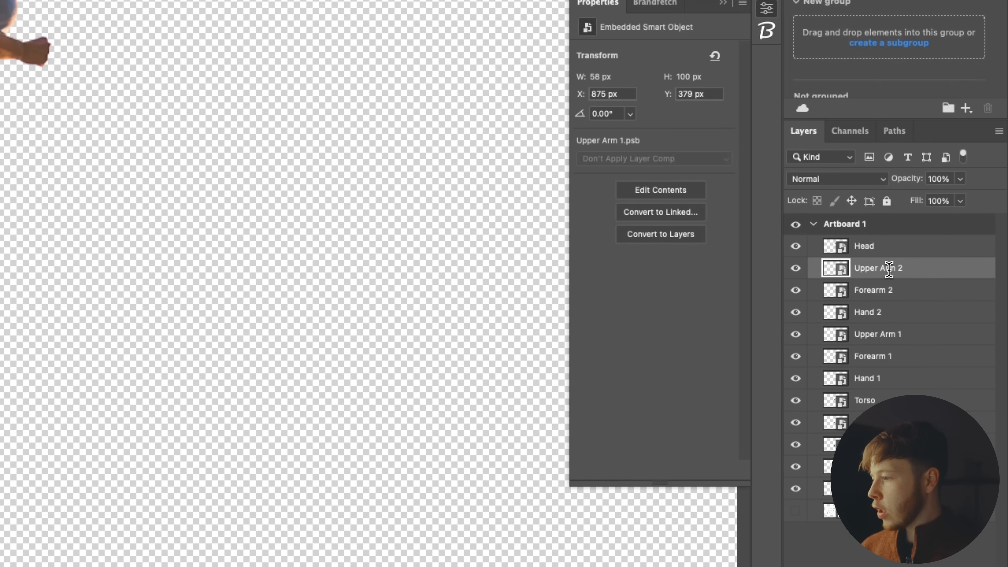
{"action": "key", "text": "Return"}
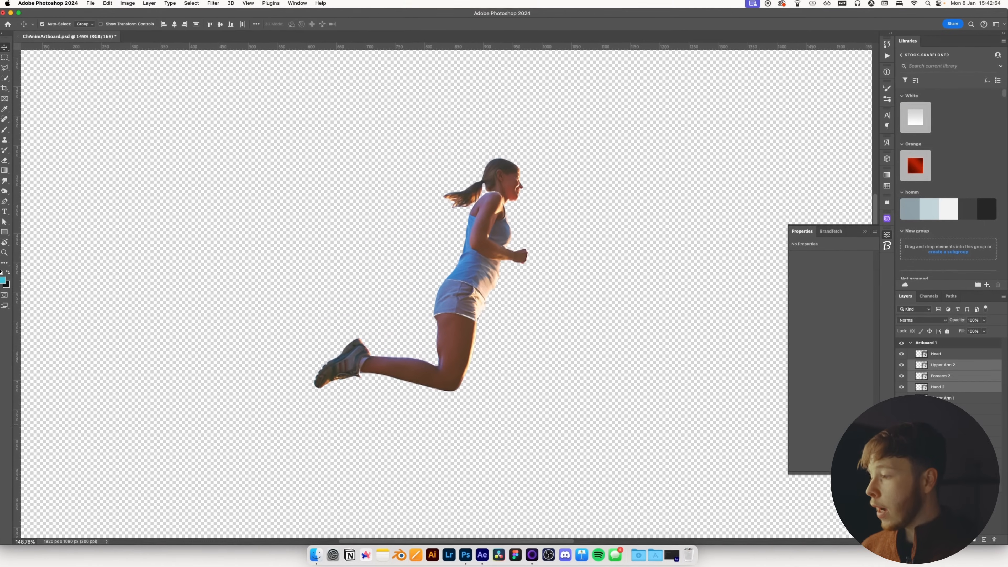
Move the Upper Arm 2, Forearm 2 and Hand 2 layers together to between Torso and Hip
{"action": "double_click", "coordinate": [964, 386]}
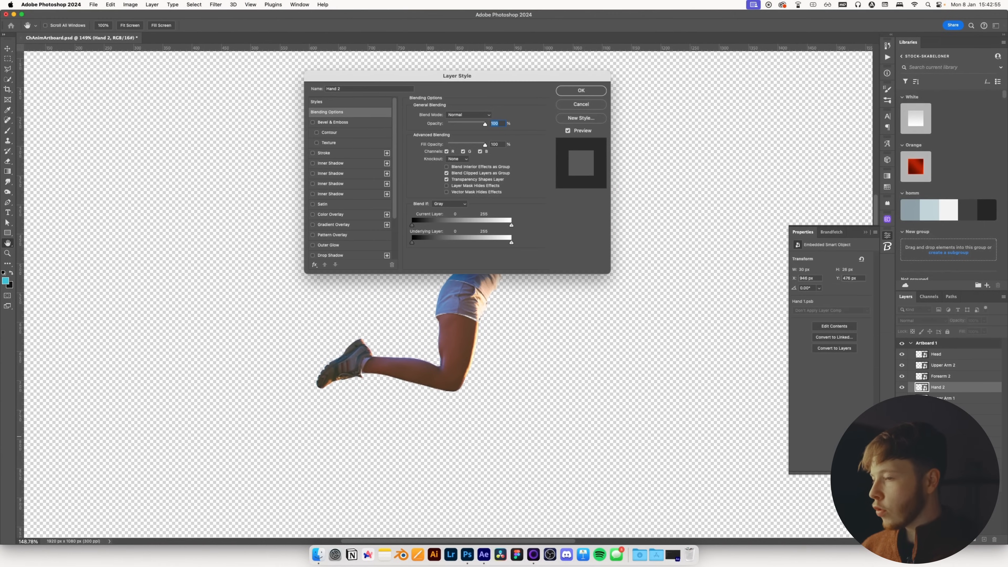
{"action": "left_click", "coordinate": [580, 103]}
{"action": "left_click", "coordinate": [943, 365], "text": "shift"}
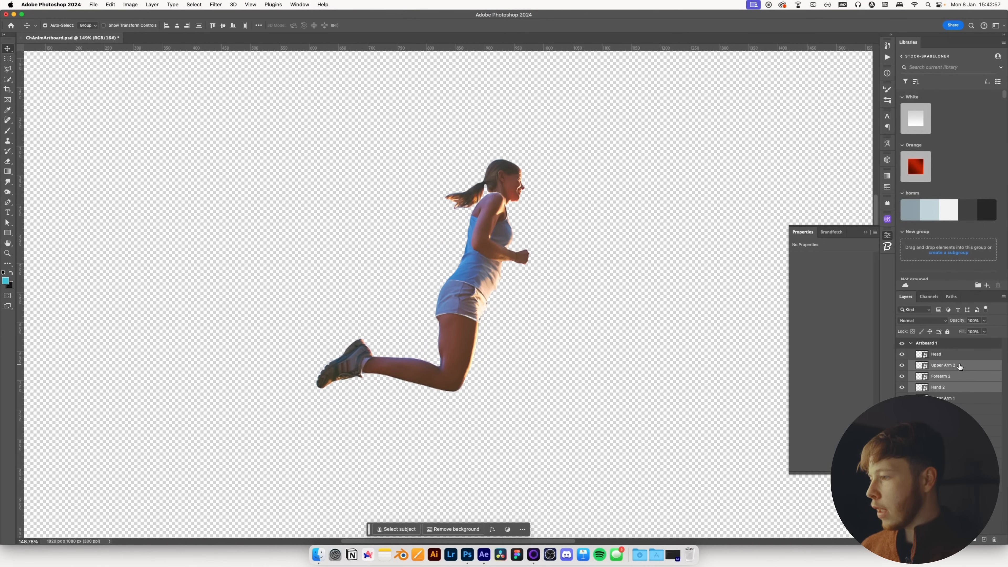
{"action": "left_click_drag", "start_coordinate": [958, 389], "coordinate": [954, 437]}
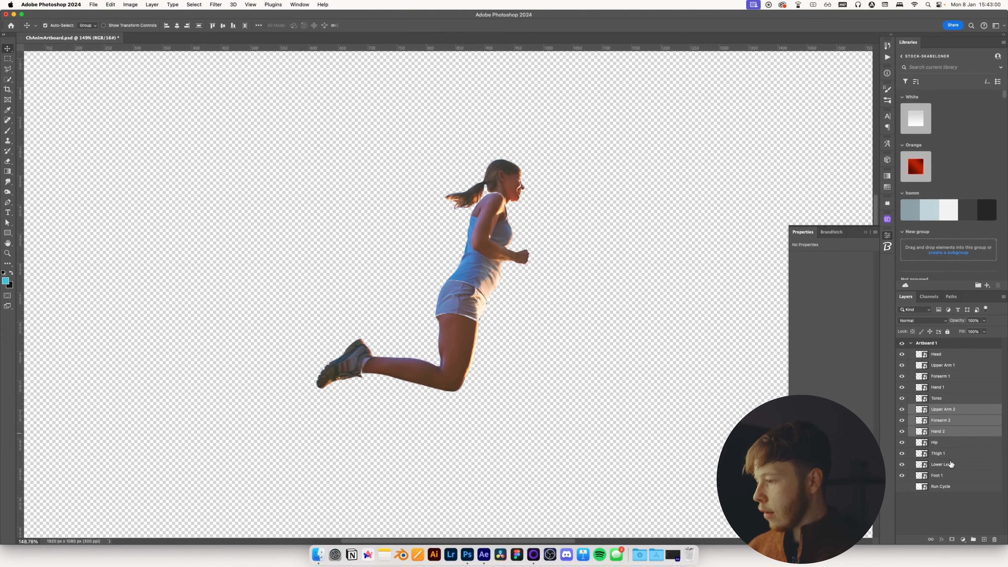
Duplicate the Thigh 1, Lower Leg 1 and Foot 1 layers and rename the copies Thigh 2, Lower Leg 2 and Foot 2
{"action": "left_click", "coordinate": [948, 452]}
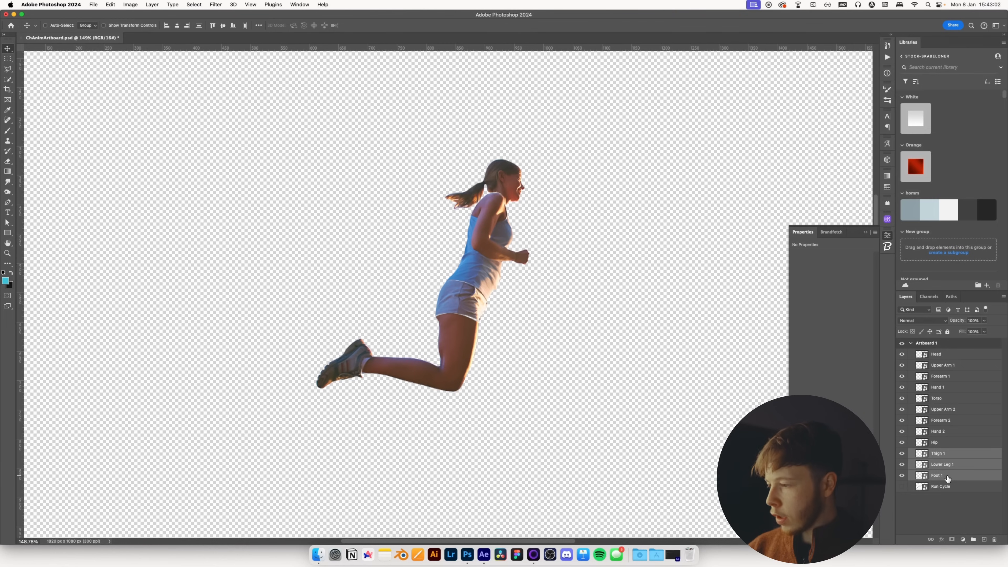
{"action": "key", "text": "super+j"}
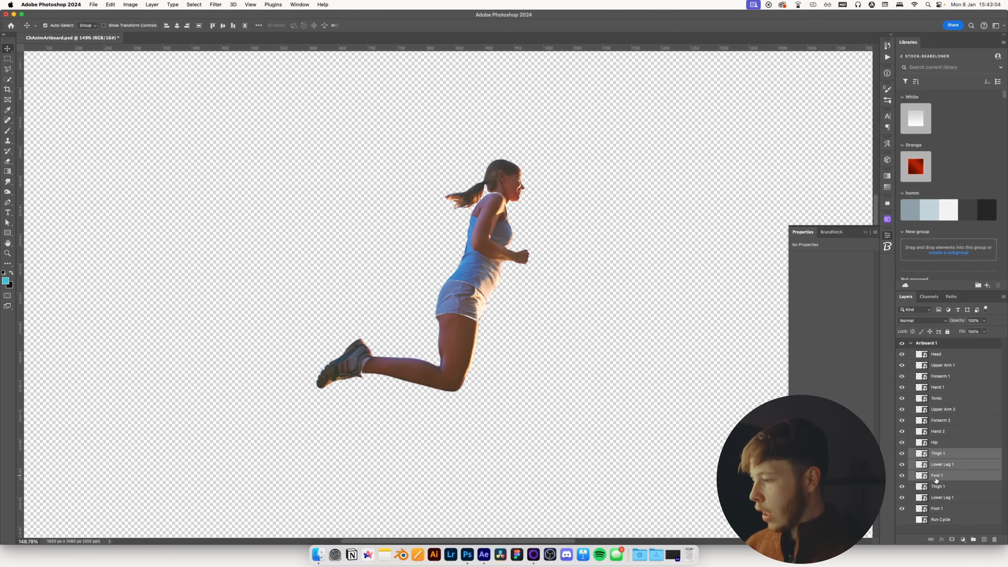
{"action": "double_click", "coordinate": [935, 477]}
{"action": "double_click", "coordinate": [948, 465]}
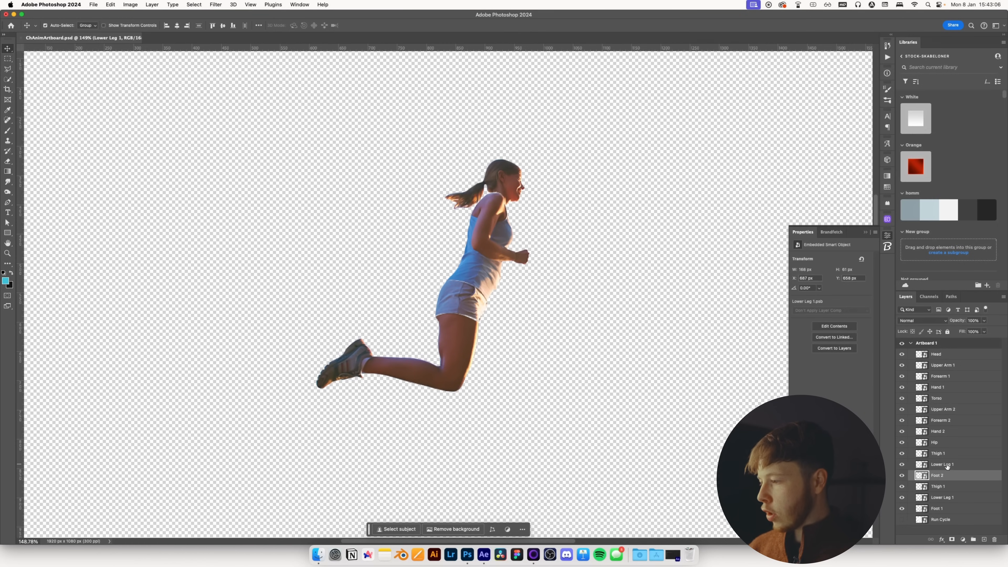
{"action": "left_click", "coordinate": [956, 490]}
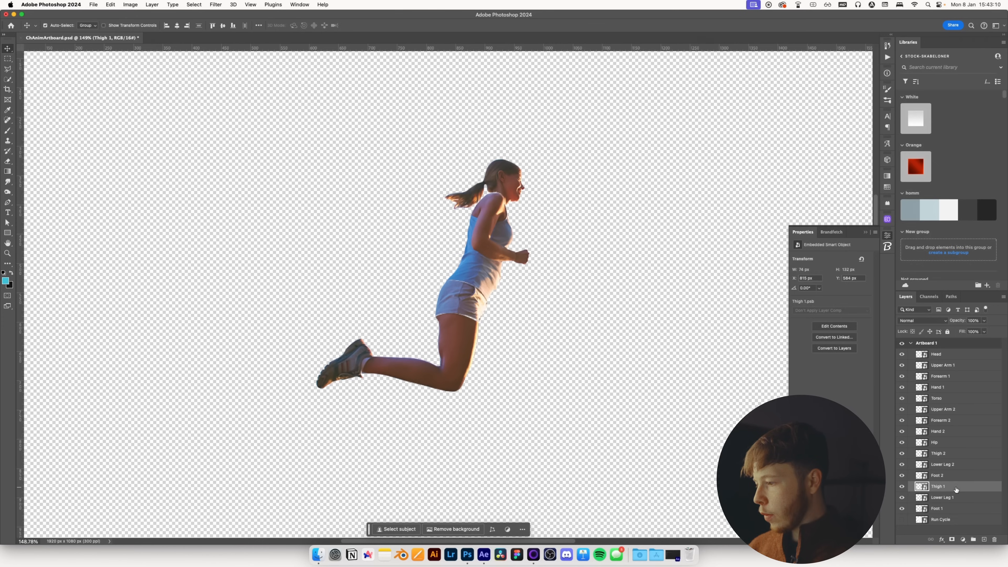
Move the Thigh 1, Lower Leg 1 and Foot 1 layers together to between Hand 2 and Hip, and show the Run Cycle layer
{"action": "left_click", "coordinate": [947, 511], "text": "shift"}
{"action": "left_click_drag", "start_coordinate": [948, 512], "coordinate": [952, 441]}
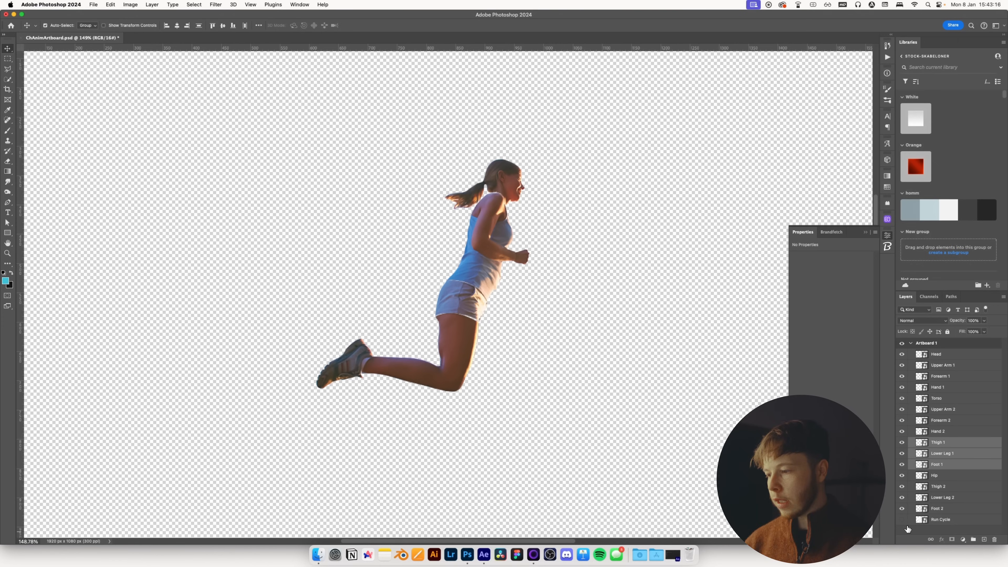
{"action": "left_click", "coordinate": [902, 520]}
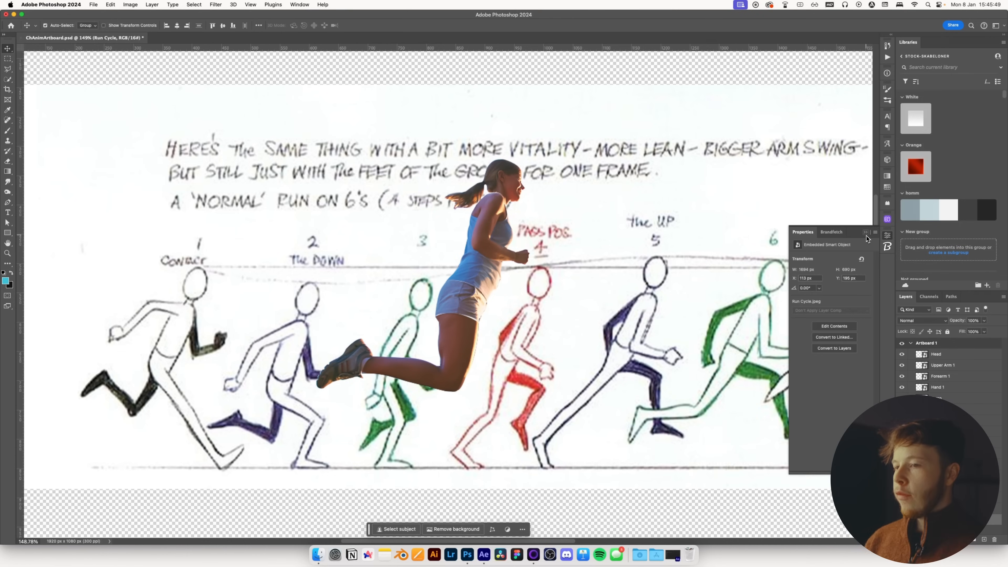
Enlarge the Run Cycle image to about 2048 px wide and move it up to the artboard's top edge
{"action": "left_click", "coordinate": [865, 232]}
{"action": "scroll", "coordinate": [554, 265], "scroll_direction": "down", "scroll_amount": 2}
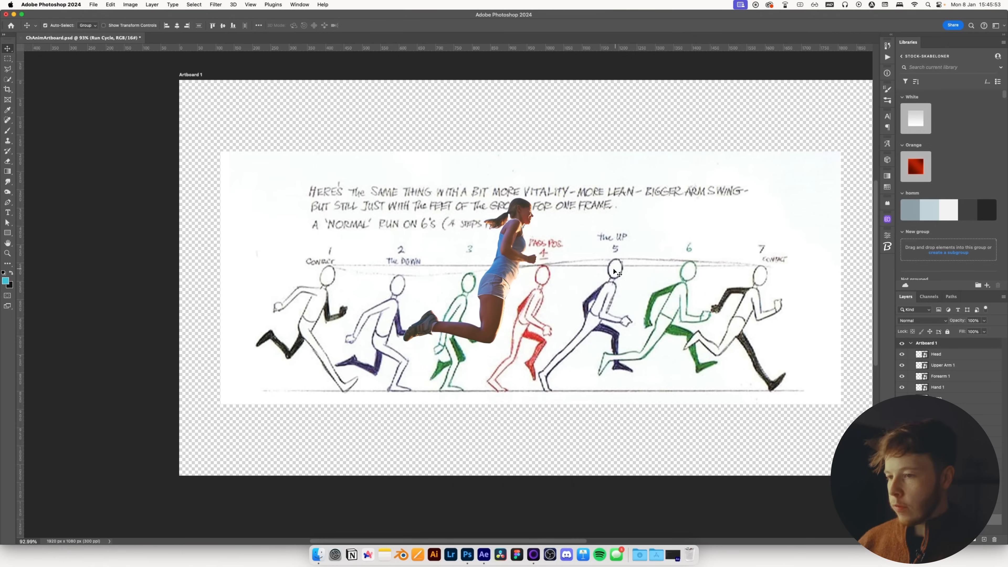
{"action": "scroll", "coordinate": [615, 268], "scroll_direction": "down", "scroll_amount": 2}
{"action": "key", "text": "super+t"}
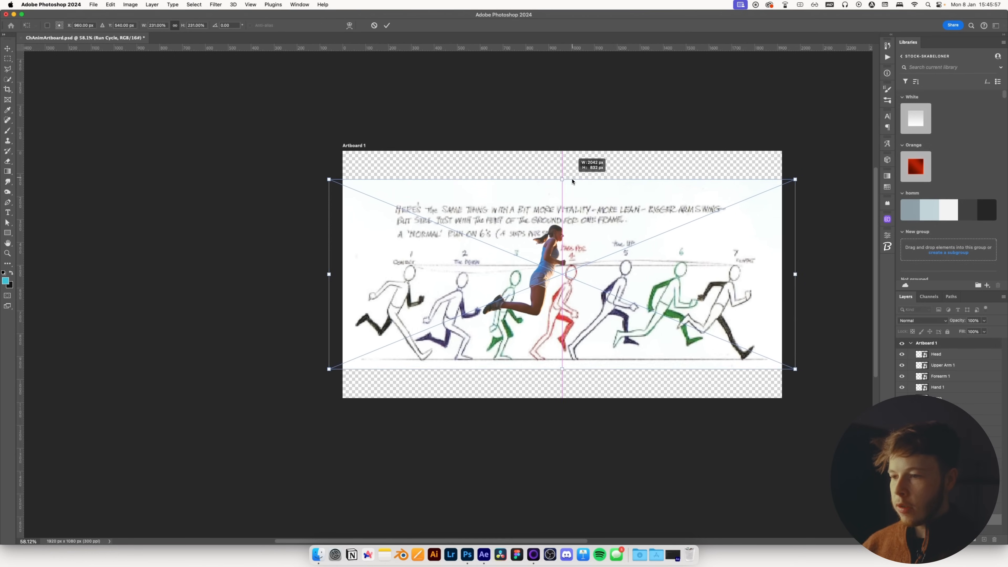
{"action": "key", "text": "Return"}
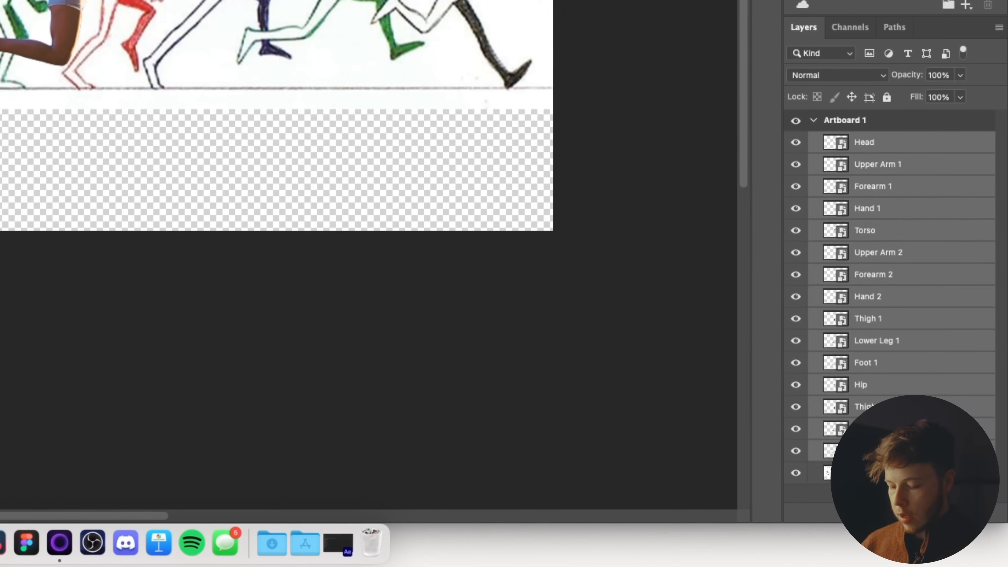
Group all the body-part layers and name the group Run 1
{"action": "key", "text": "super+g"}
{"action": "double_click", "coordinate": [861, 141]}
{"action": "type", "text": "Run 1"}
{"action": "key", "text": "Return"}
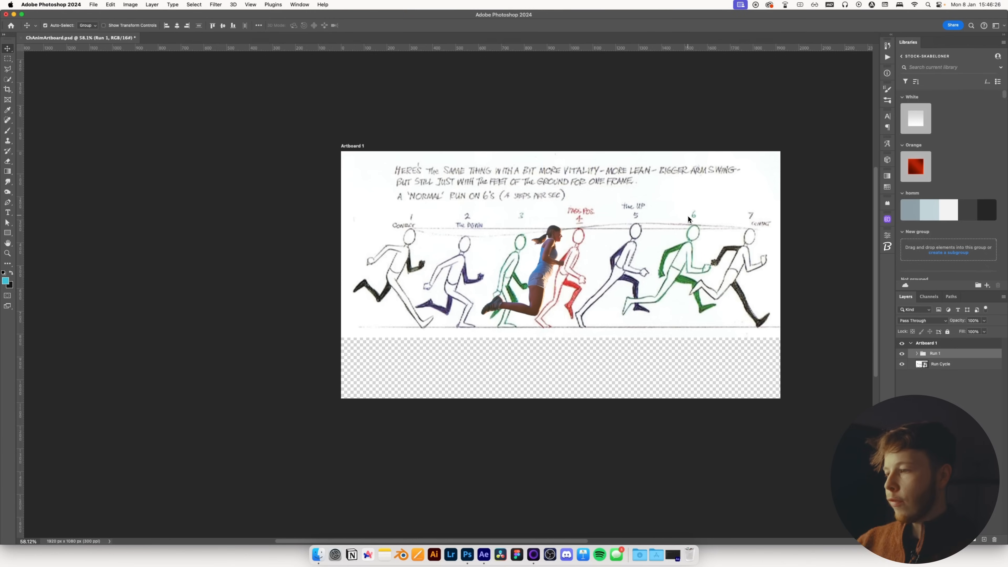
Move the Run 1 group over the contact pose (figure 1) of the reference and hide all its body-part layers
{"action": "left_click", "coordinate": [917, 354]}
{"action": "scroll", "coordinate": [460, 304], "scroll_direction": "up", "scroll_amount": 3}
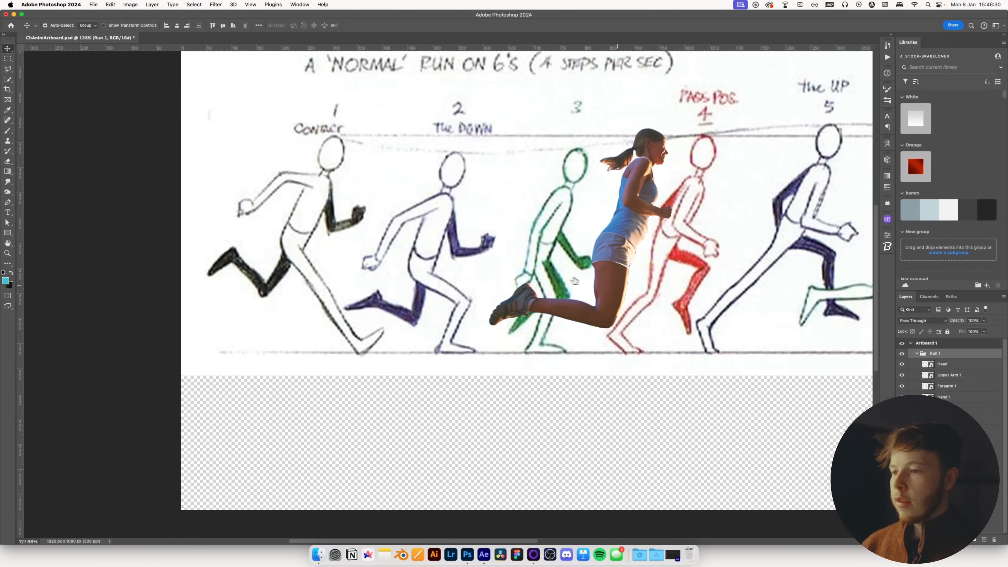
{"action": "left_click_drag", "start_coordinate": [627, 272], "coordinate": [339, 274]}
{"action": "left_click_drag", "start_coordinate": [901, 396], "coordinate": [901, 516]}
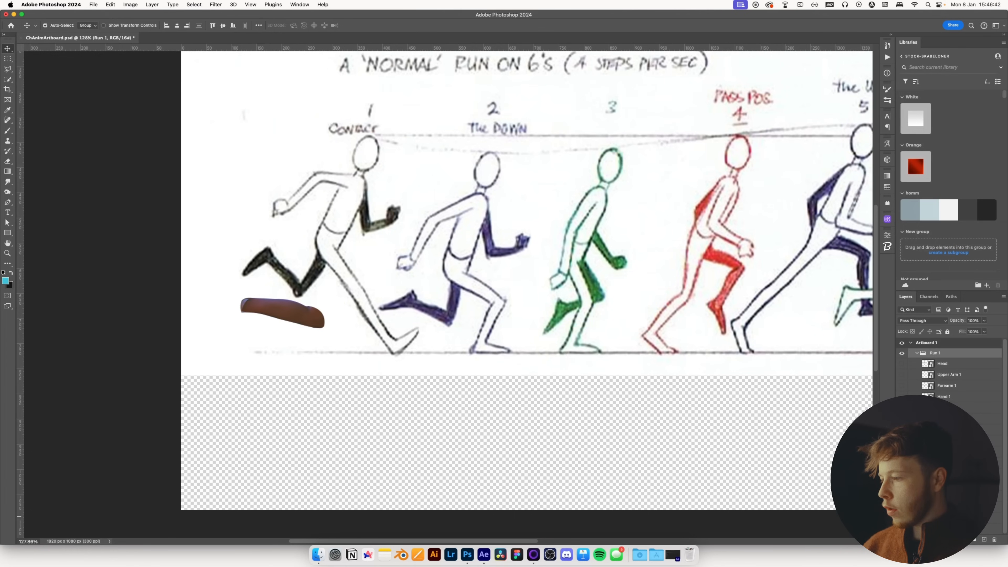
{"action": "left_click", "coordinate": [900, 495]}
Show the Head layer and place it over the head of reference figure 1
{"action": "left_click", "coordinate": [901, 363]}
{"action": "left_click", "coordinate": [939, 365]}
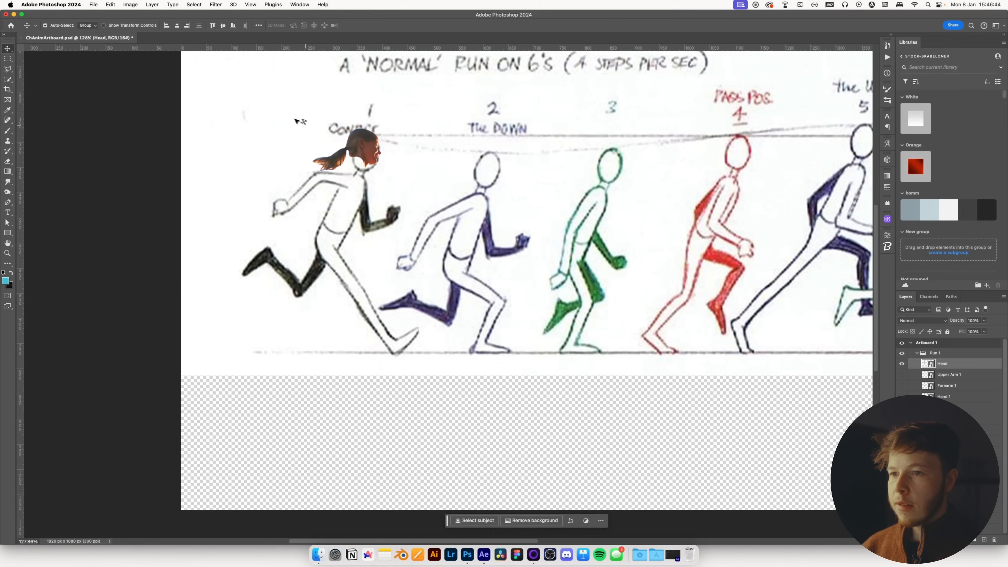
{"action": "left_click_drag", "start_coordinate": [359, 150], "coordinate": [361, 158]}
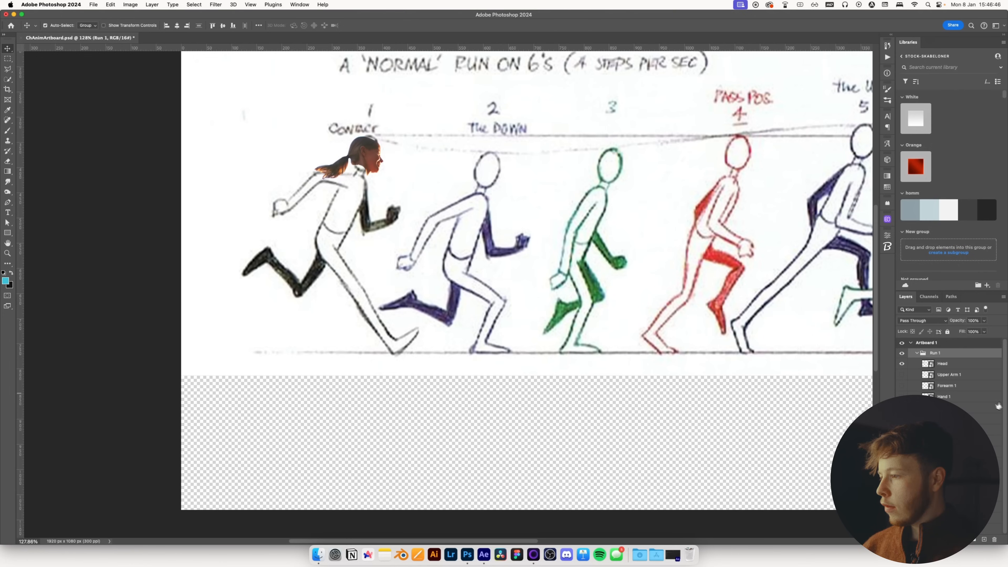
Show the Torso layer, rotate it about 7.4° and fit it to the leaning torso of reference figure 1
{"action": "left_click", "coordinate": [901, 407]}
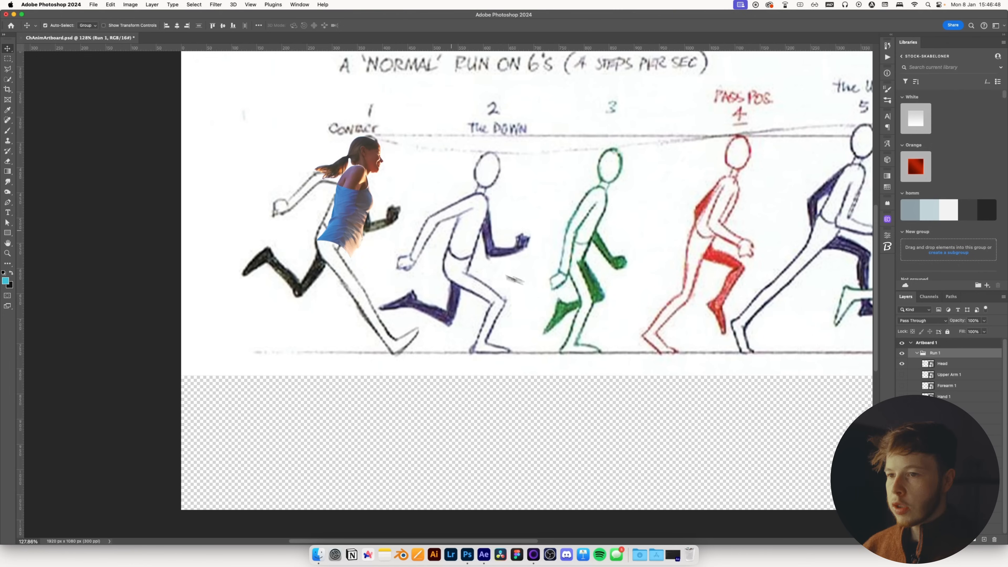
{"action": "left_click", "coordinate": [359, 234], "text": "super"}
{"action": "key", "text": "super+t"}
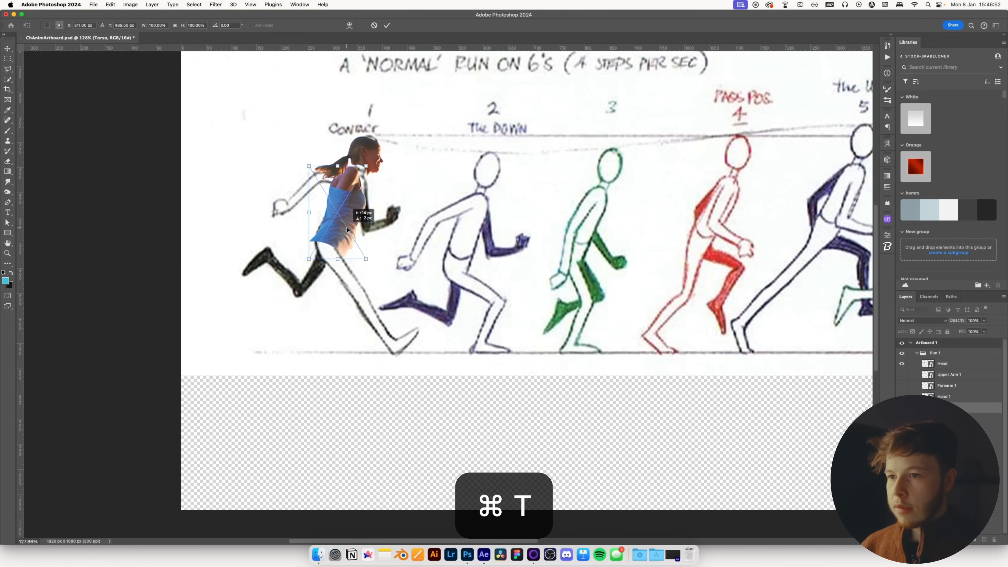
{"action": "left_click_drag", "start_coordinate": [379, 217], "coordinate": [397, 216]}
{"action": "key", "text": "Return"}
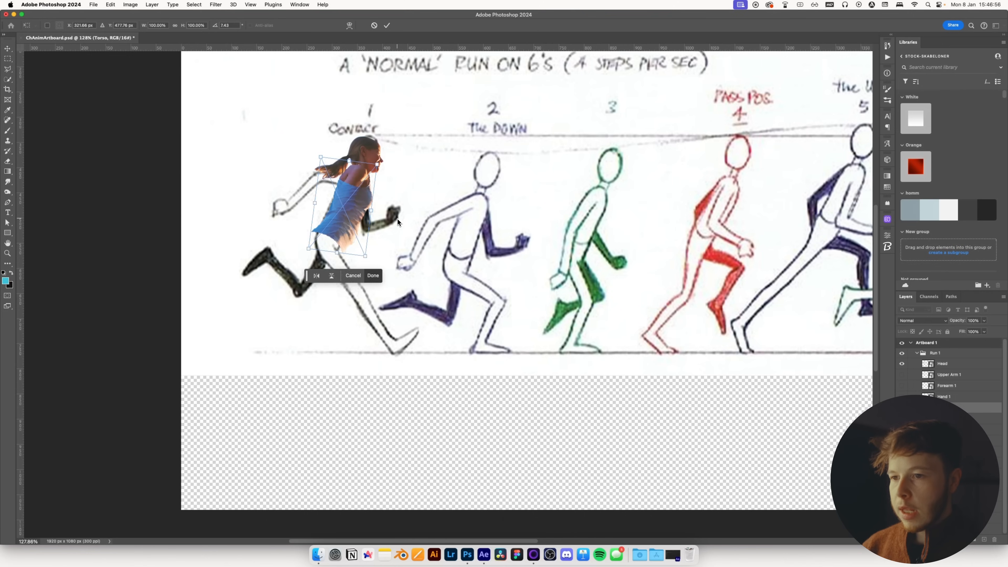
{"action": "key", "text": "Left"}
{"action": "key", "text": "Left"}
{"action": "key", "text": "Left"}
{"action": "key", "text": "Left"}
{"action": "key", "text": "Left"}
{"action": "key", "text": "Left"}
{"action": "key", "text": "Down"}
{"action": "key", "text": "Down"}
{"action": "key", "text": "Down"}
{"action": "key", "text": "Down"}
{"action": "key", "text": "Down"}
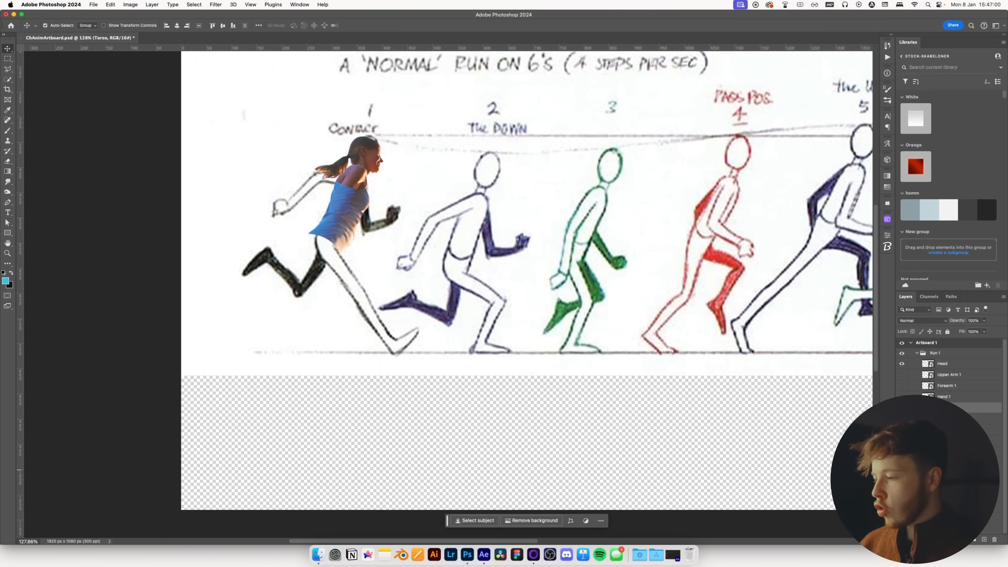
Show the Hip layer and fit it beneath the torso on reference figure 1
{"action": "left_click", "coordinate": [952, 440]}
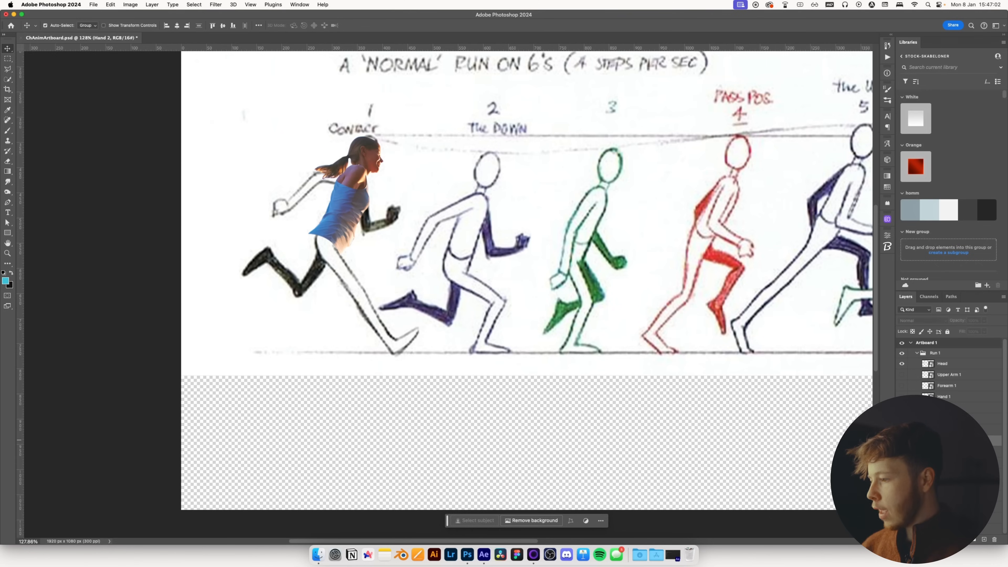
{"action": "left_click", "coordinate": [325, 260]}
{"action": "key", "text": "ctrl+t"}
{"action": "left_click_drag", "start_coordinate": [325, 260], "coordinate": [373, 248]}
{"action": "key", "text": "Right"}
{"action": "key", "text": "Right"}
{"action": "key", "text": "Down"}
{"action": "key", "text": "Down"}
{"action": "key", "text": "Down"}
{"action": "key", "text": "Return"}
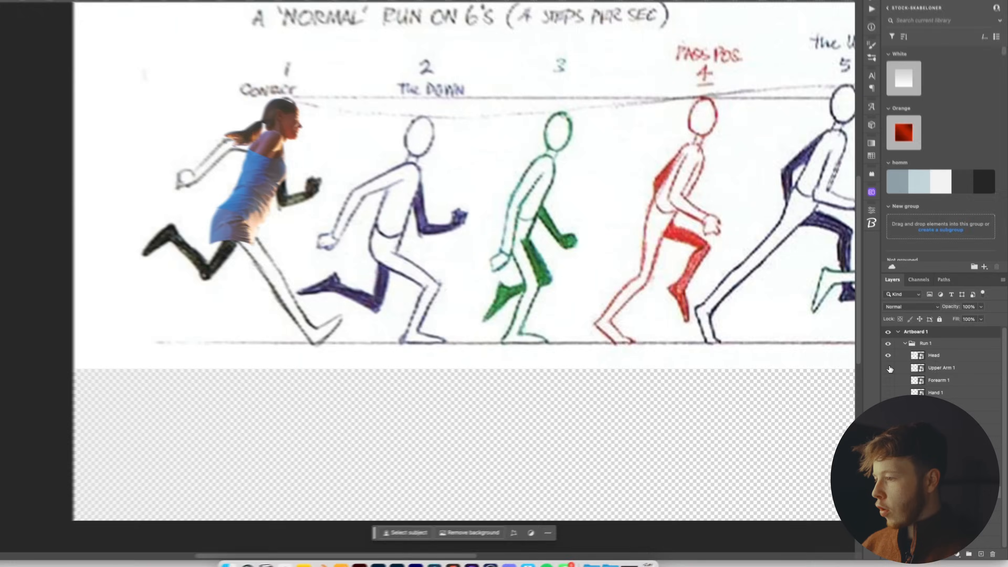
Show the Upper Arm 1, Forearm 1 and Hand 1 layers, and rotate and move Upper Arm 1 onto figure 1's backward-swinging arm
{"action": "left_click_drag", "start_coordinate": [902, 374], "coordinate": [901, 396]}
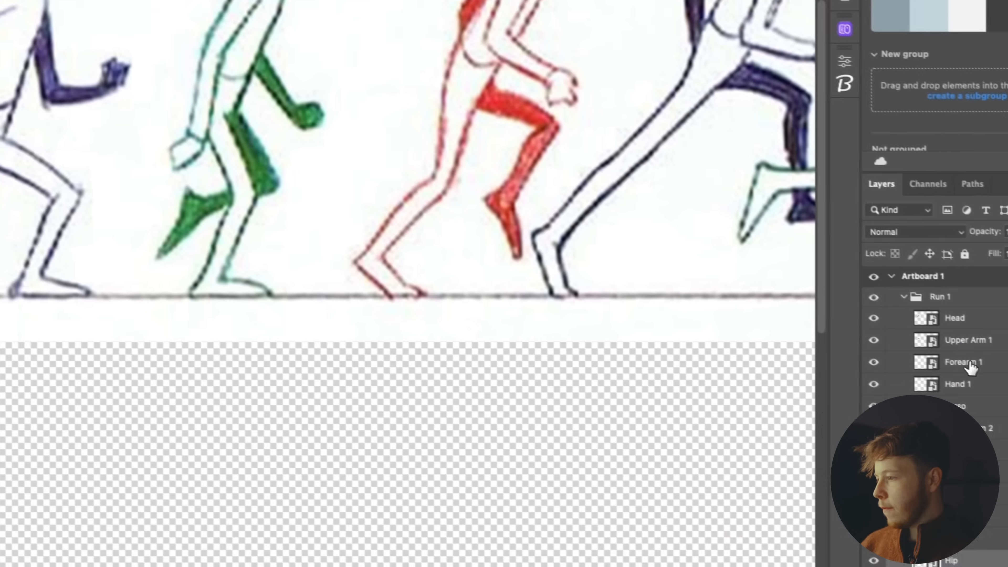
{"action": "key", "text": "super+t"}
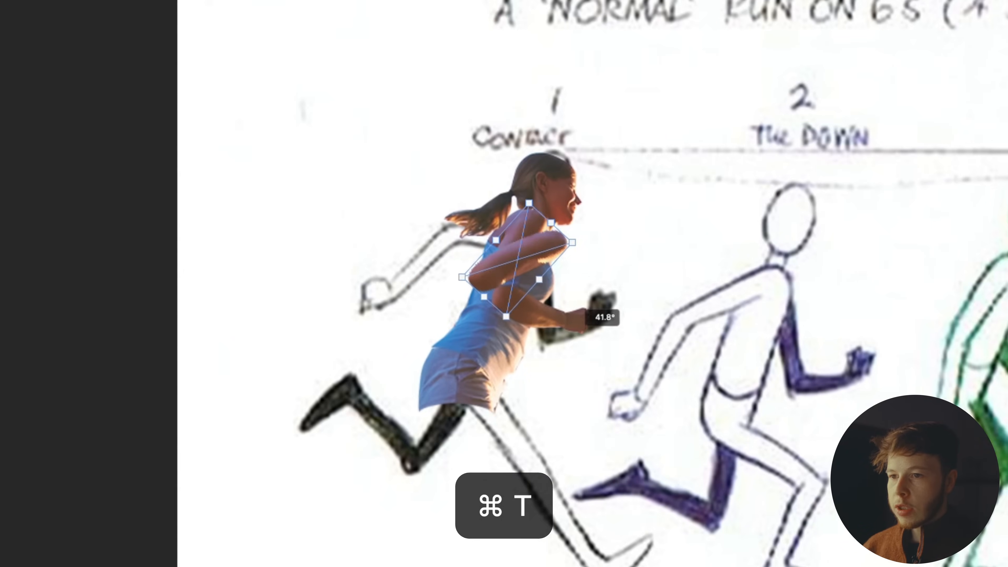
{"action": "left_click_drag", "start_coordinate": [563, 358], "coordinate": [534, 392]}
{"action": "left_click_drag", "start_coordinate": [549, 271], "coordinate": [525, 241]}
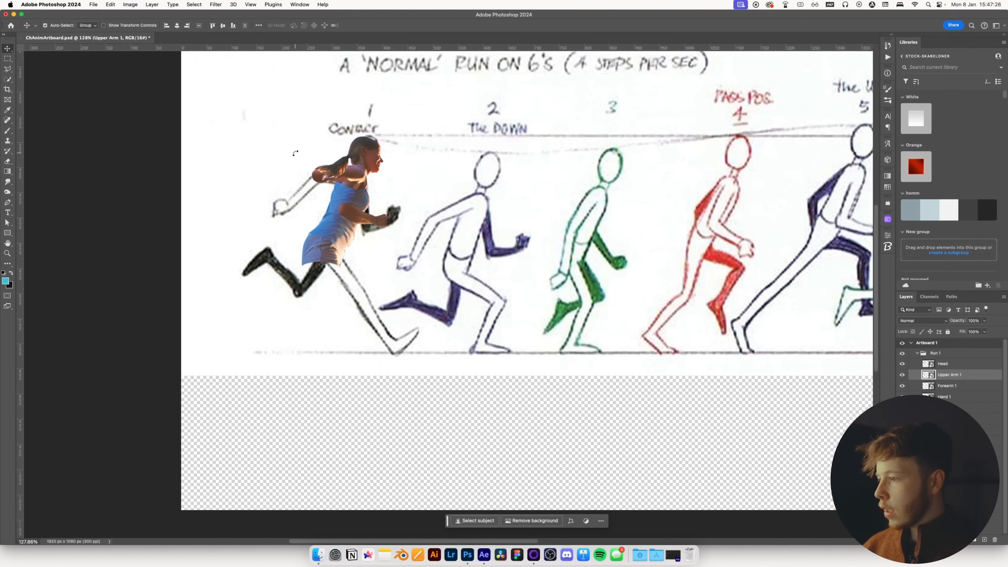
Move the Head layer below Hand 1 in the Run 1 group
{"action": "left_click_drag", "start_coordinate": [955, 368], "coordinate": [908, 399]}
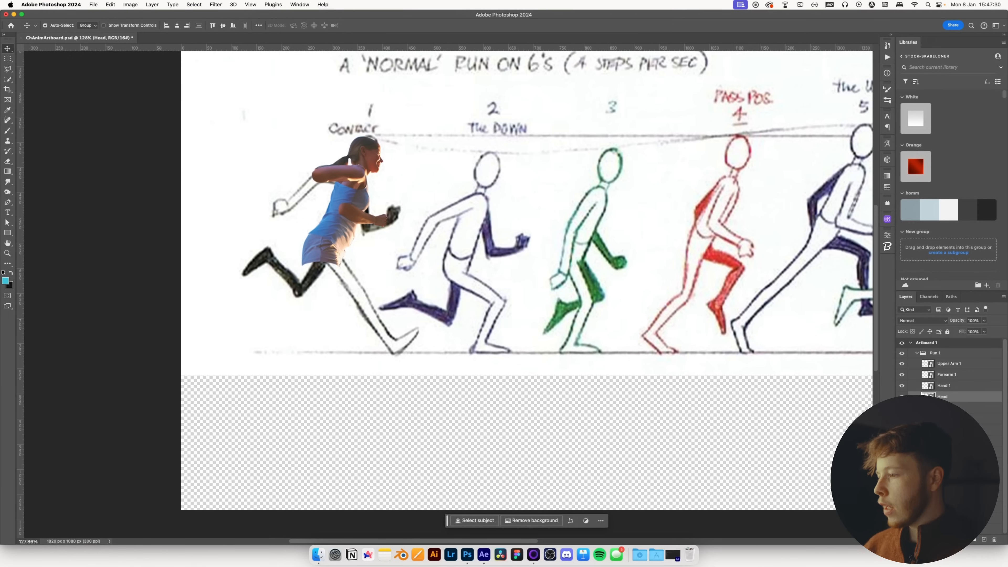
Rotate Forearm 1 about 112° and join it to the elbow of Upper Arm 1 along figure 1's rear arm
{"action": "left_click", "coordinate": [946, 375]}
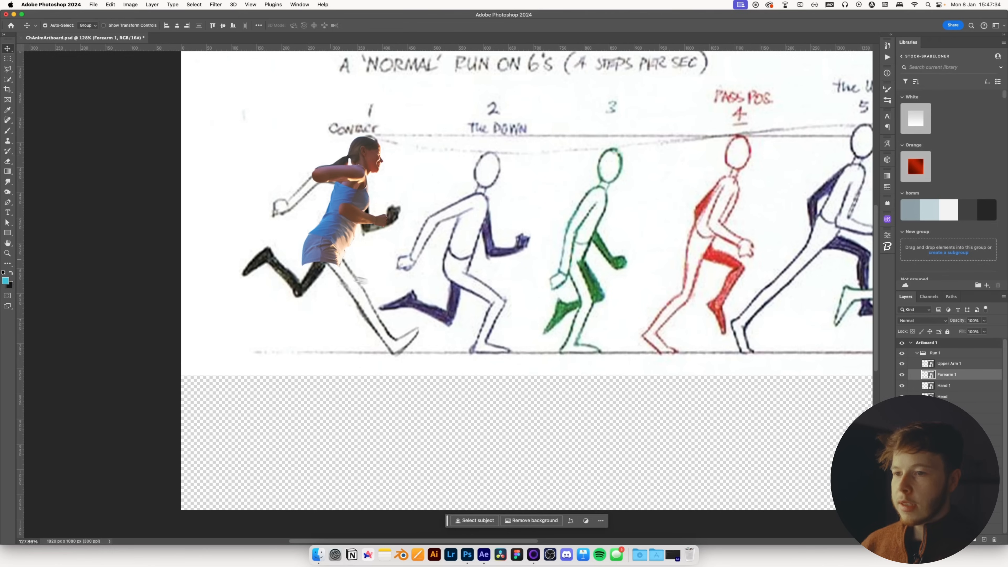
{"action": "key", "text": "cmd+t"}
{"action": "left_click_drag", "start_coordinate": [401, 254], "coordinate": [342, 259]}
{"action": "left_click_drag", "start_coordinate": [359, 225], "coordinate": [301, 206]}
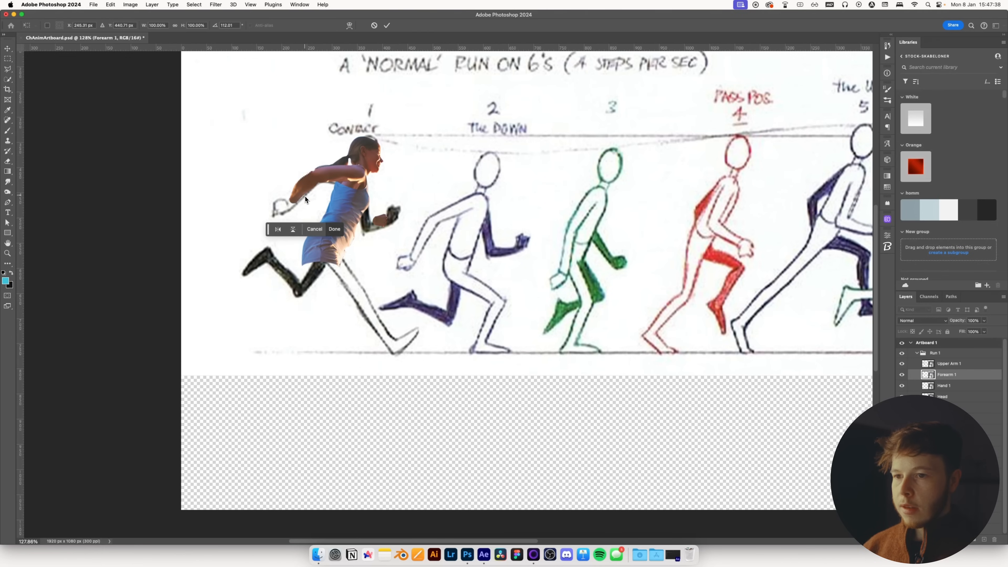
{"action": "key", "text": "Return"}
Rotate Hand 1 about 137° and attach it to the end of Forearm 1
{"action": "left_click", "coordinate": [946, 386]}
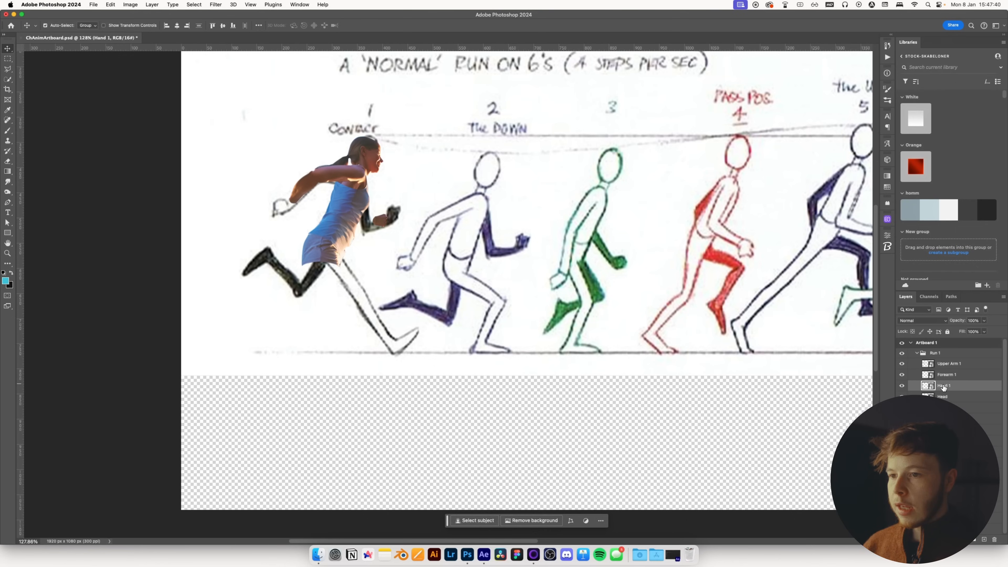
{"action": "key", "text": "cmd+t"}
{"action": "left_click_drag", "start_coordinate": [377, 231], "coordinate": [292, 212]}
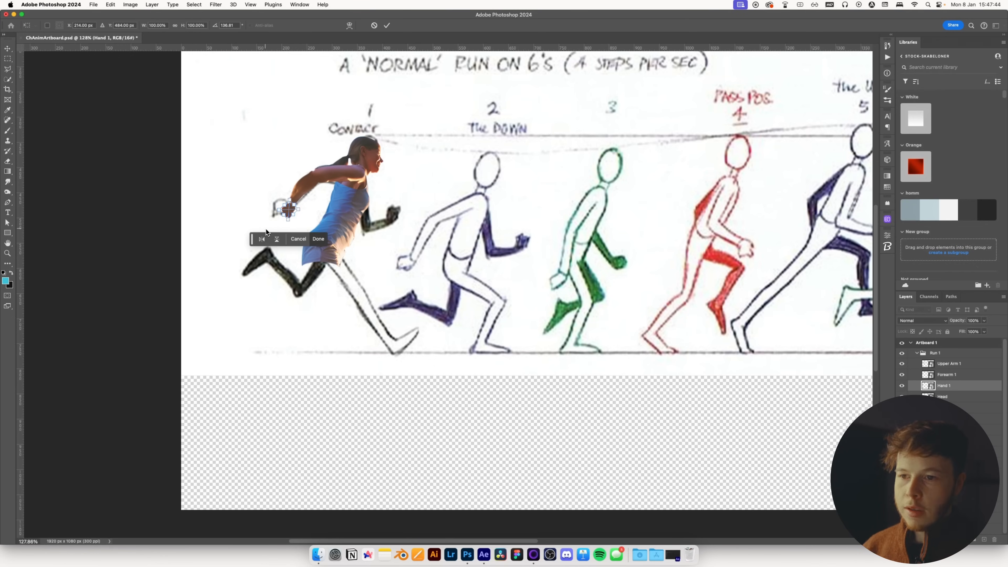
{"action": "scroll", "coordinate": [265, 228], "scroll_direction": "up", "scroll_amount": 5}
{"action": "left_click_drag", "start_coordinate": [287, 229], "coordinate": [279, 221]}
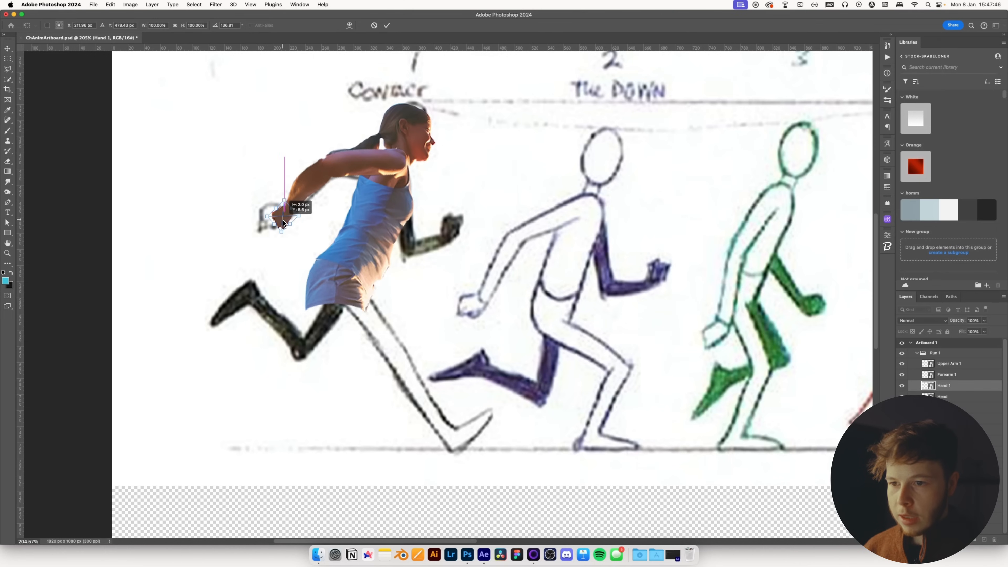
{"action": "key", "text": "Return"}
{"action": "scroll", "coordinate": [382, 243], "scroll_direction": "down", "scroll_amount": 4}
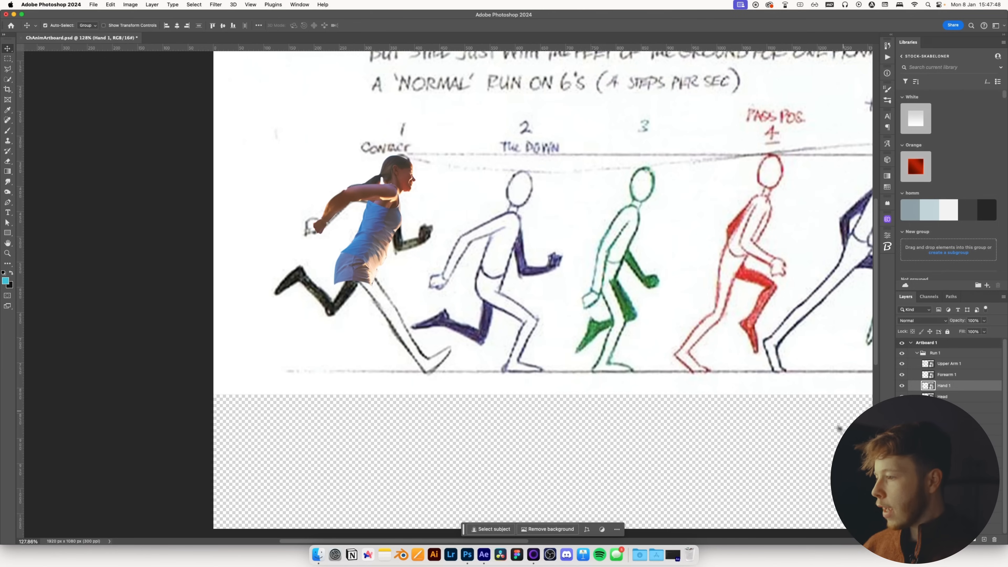
Show the second arm's layers and rotate and move Upper Arm 2 to match figure 1's forward arm
{"action": "left_click", "coordinate": [901, 440]}
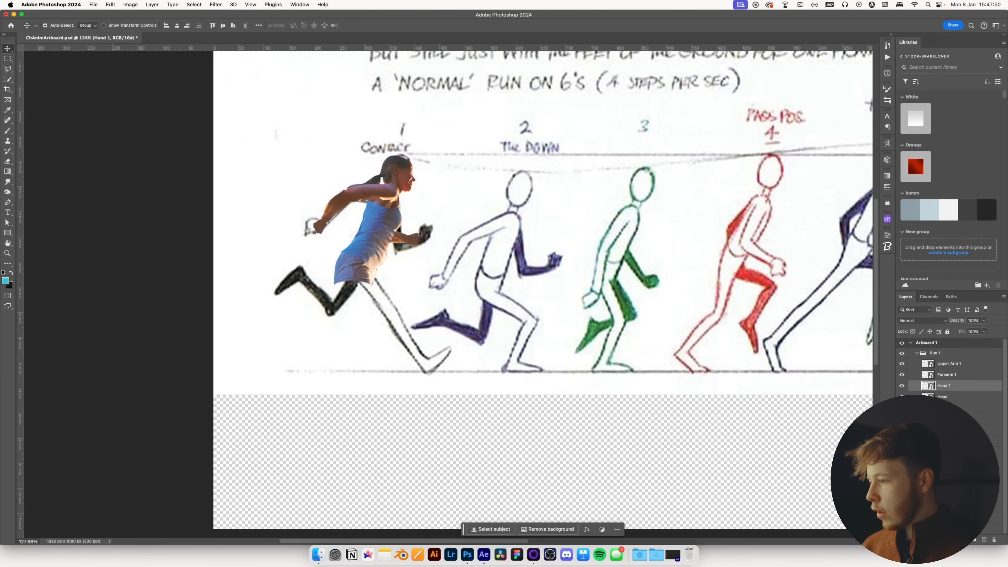
{"action": "left_click", "coordinate": [941, 418]}
{"action": "key", "text": "super+t"}
{"action": "left_click_drag", "start_coordinate": [398, 222], "coordinate": [394, 225]}
{"action": "key", "text": "super+z"}
{"action": "left_click_drag", "start_coordinate": [399, 217], "coordinate": [403, 222]}
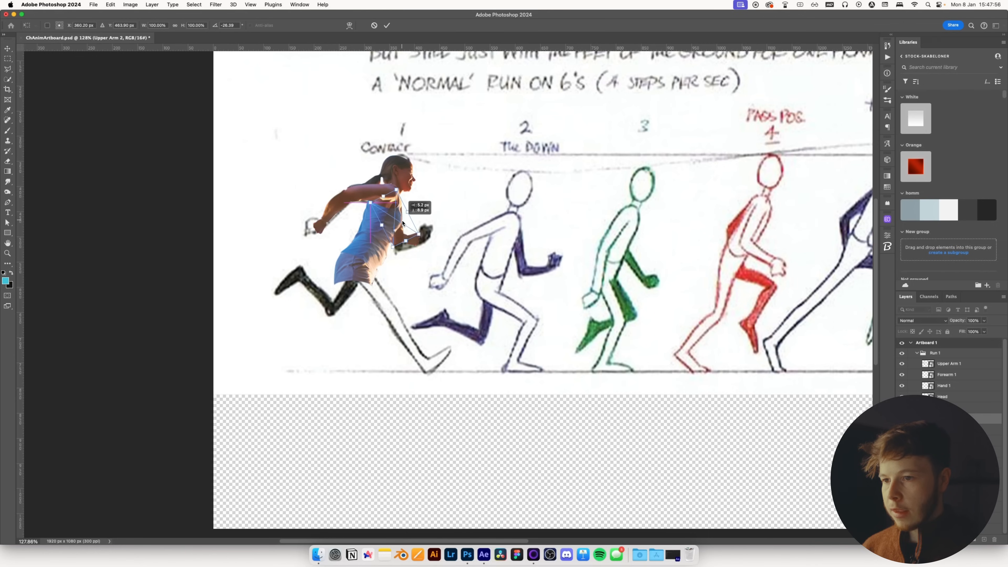
{"action": "left_click_drag", "start_coordinate": [435, 220], "coordinate": [464, 201]}
{"action": "key", "text": "Return"}
Move Hand 2 onto the fist of figure 1's forward arm
{"action": "left_click", "coordinate": [941, 440]}
{"action": "key", "text": "super+t"}
{"action": "left_click_drag", "start_coordinate": [416, 241], "coordinate": [431, 234]}
{"action": "key", "text": "Return"}
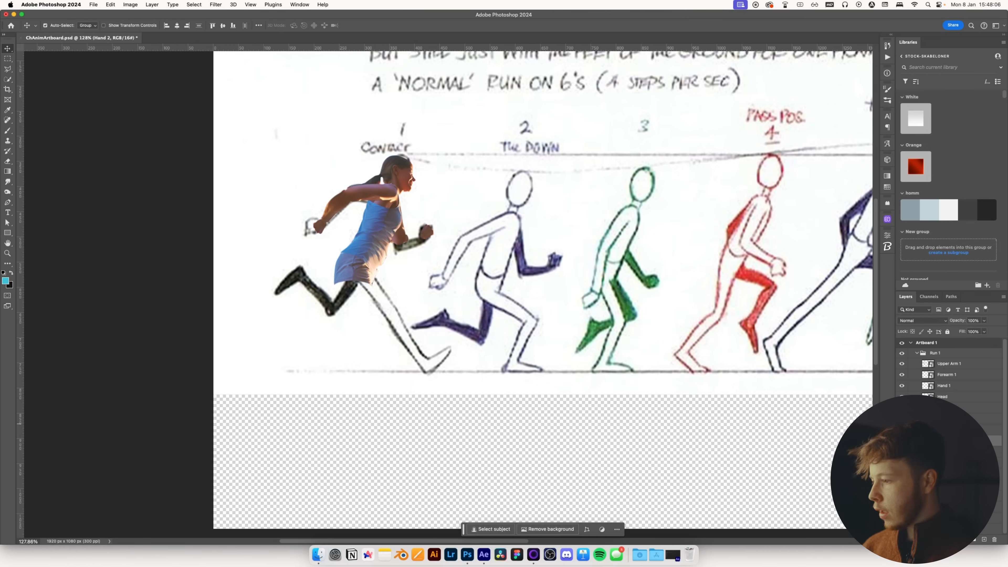
Rotate and move Forearm 2 to connect Upper Arm 2 with Hand 2
{"action": "left_click", "coordinate": [941, 429]}
{"action": "key", "text": "super+t"}
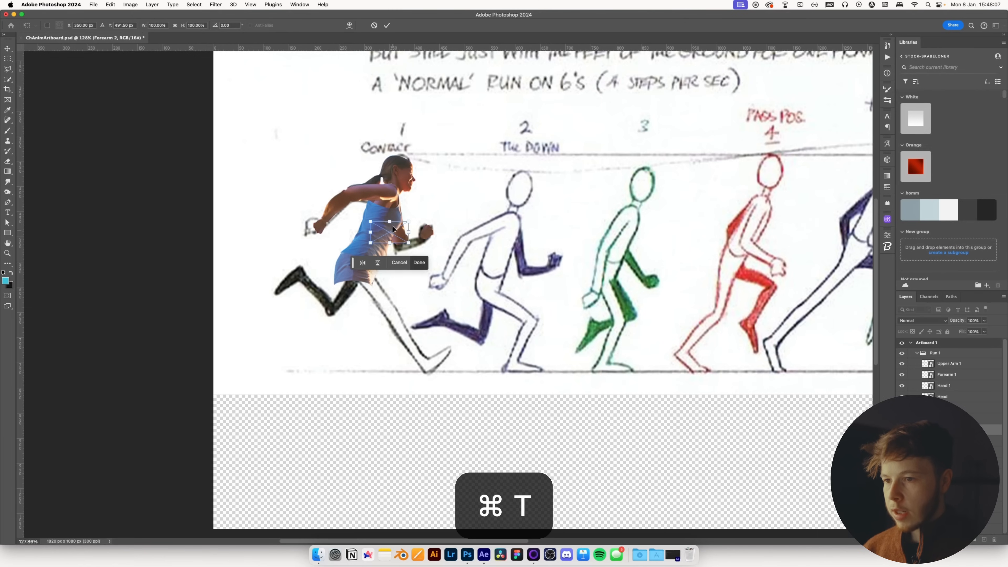
{"action": "left_click_drag", "start_coordinate": [425, 279], "coordinate": [431, 271]}
{"action": "left_click_drag", "start_coordinate": [416, 275], "coordinate": [413, 244]}
{"action": "key", "text": "Return"}
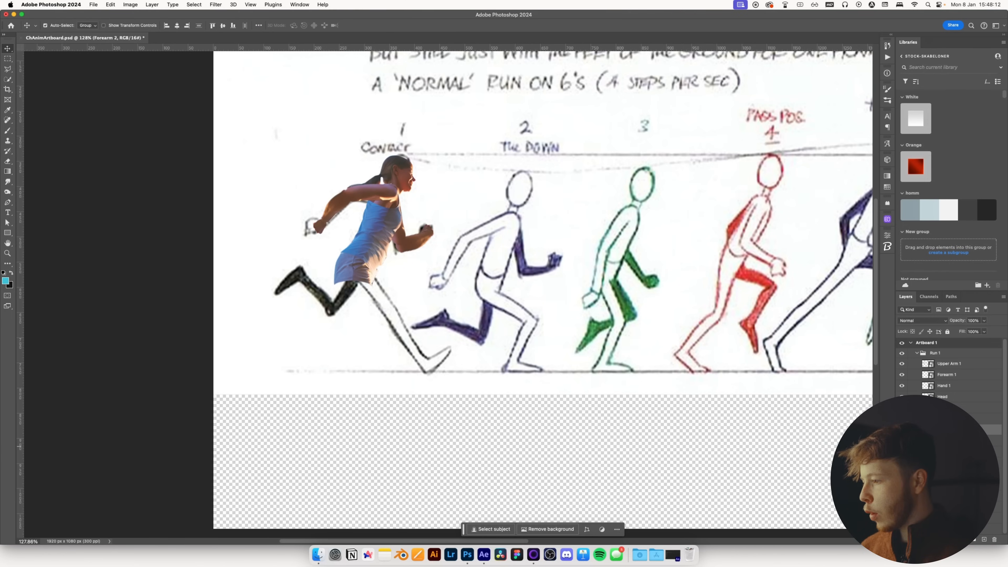
Adjust Hand 2 so it lines up with the wrist of Forearm 2
{"action": "left_click", "coordinate": [941, 440]}
{"action": "scroll", "coordinate": [438, 260], "scroll_direction": "up", "scroll_amount": 4}
{"action": "key", "text": "super+t"}
{"action": "left_click_drag", "start_coordinate": [420, 211], "coordinate": [431, 205]}
{"action": "key", "text": "Return"}
{"action": "scroll", "coordinate": [431, 205], "scroll_direction": "down", "scroll_amount": 3}
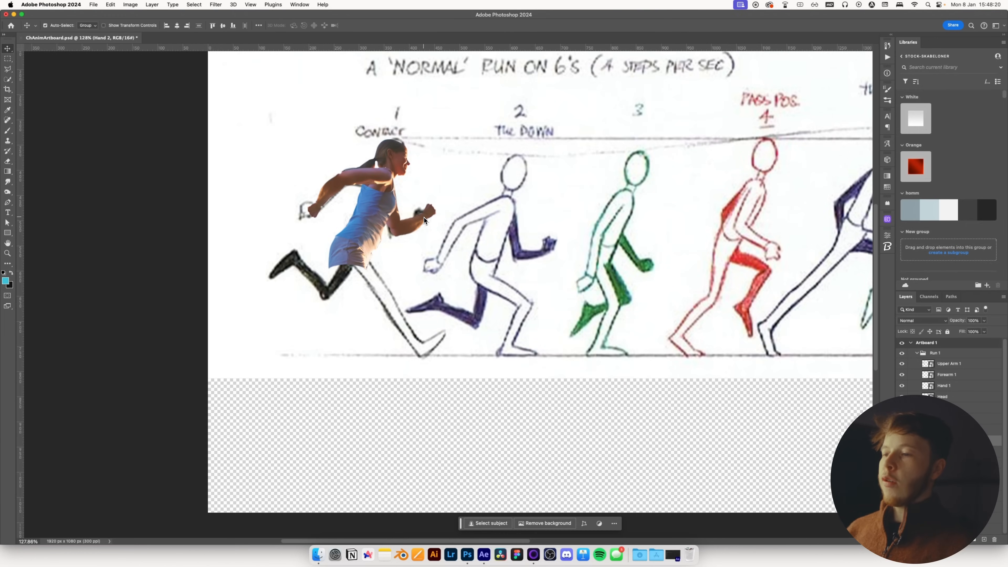
Rotate Thigh 1 about -47° and move it under the hip along figure 1's front leg
{"action": "scroll", "coordinate": [413, 263], "scroll_direction": "left", "scroll_amount": 2}
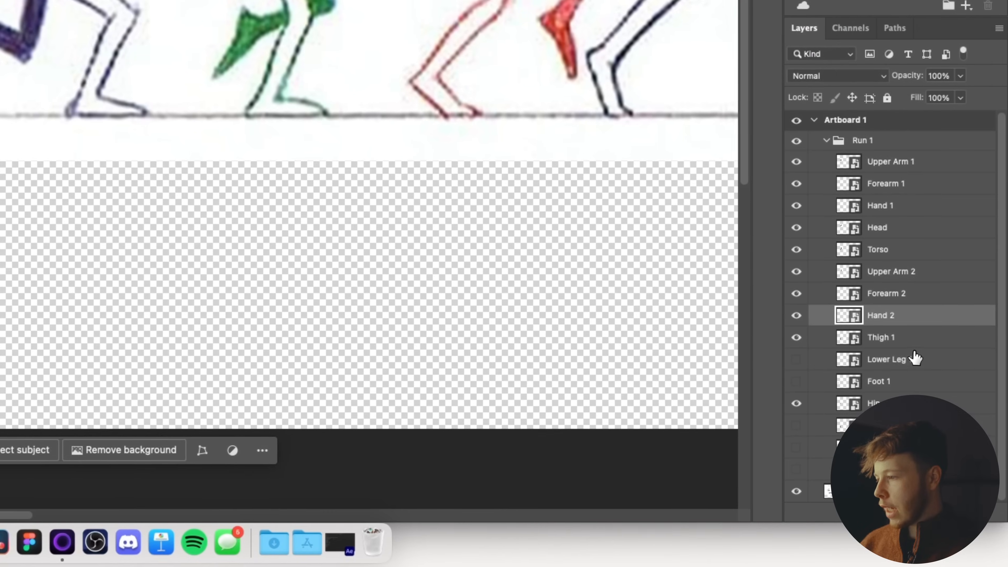
{"action": "left_click", "coordinate": [914, 342]}
{"action": "key", "text": "super+t"}
{"action": "left_click_drag", "start_coordinate": [306, 295], "coordinate": [321, 147]}
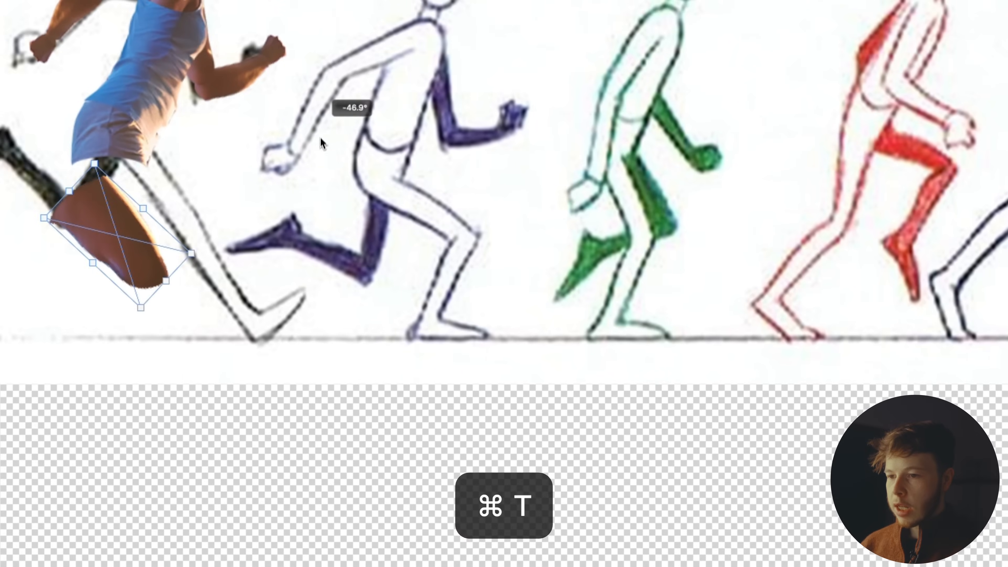
{"action": "left_click_drag", "start_coordinate": [116, 223], "coordinate": [150, 178]}
{"action": "key", "text": "Return"}
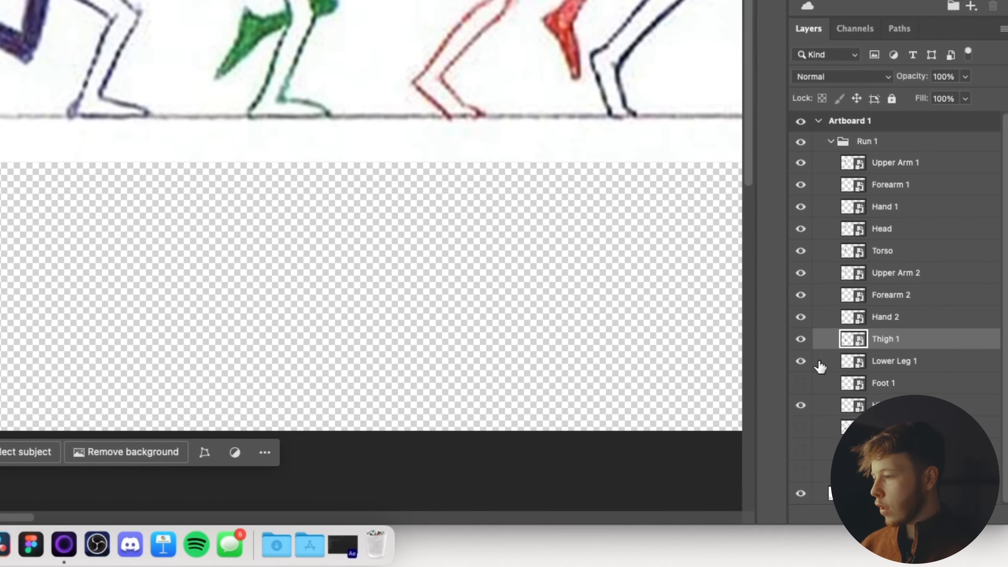
Rotate Lower Leg 1 and move it under the knee of Thigh 1, following figure 1's front shin
{"action": "left_click", "coordinate": [879, 359]}
{"action": "key", "text": "super+t"}
{"action": "left_click_drag", "start_coordinate": [304, 263], "coordinate": [286, 207]}
{"action": "left_click_drag", "start_coordinate": [335, 304], "coordinate": [514, 339]}
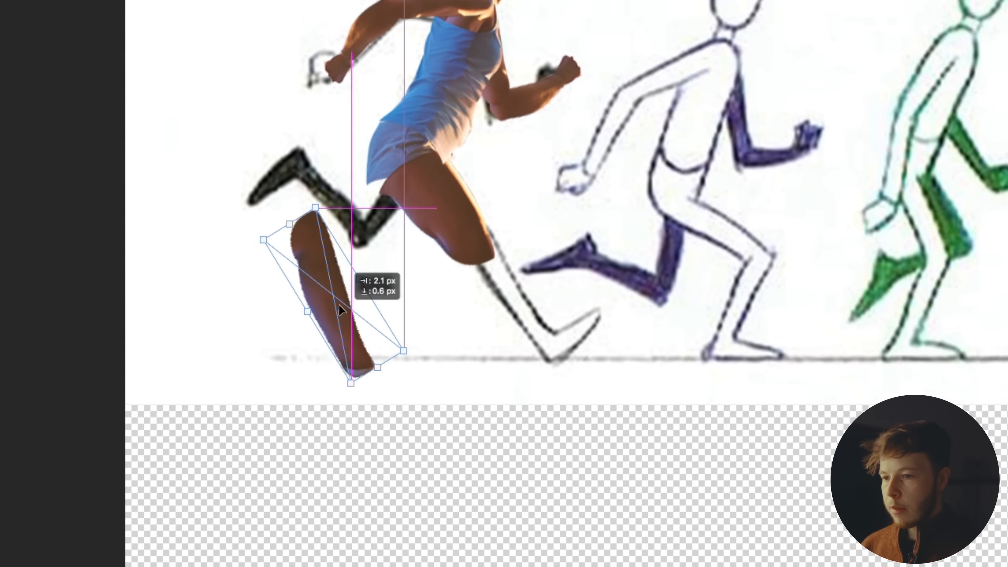
{"action": "left_click_drag", "start_coordinate": [667, 346], "coordinate": [665, 292]}
{"action": "left_click_drag", "start_coordinate": [533, 352], "coordinate": [550, 333]}
{"action": "left_click_drag", "start_coordinate": [694, 323], "coordinate": [690, 335]}
{"action": "left_click_drag", "start_coordinate": [547, 353], "coordinate": [545, 355]}
{"action": "key", "text": "Return"}
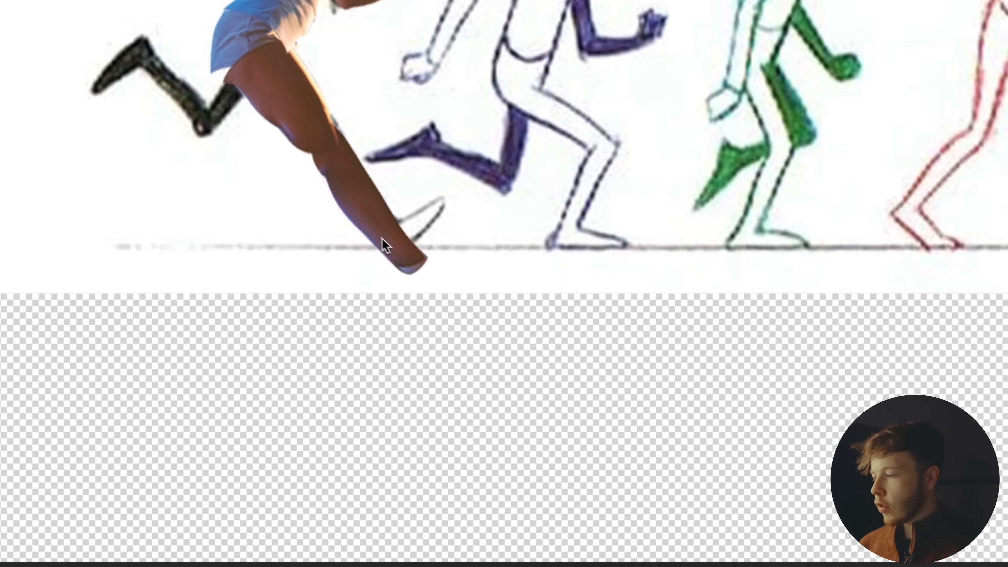
Show Foot 1 and move and rotate it onto the ankle of Lower Leg 1 with the toes raised
{"action": "key", "text": "super+t"}
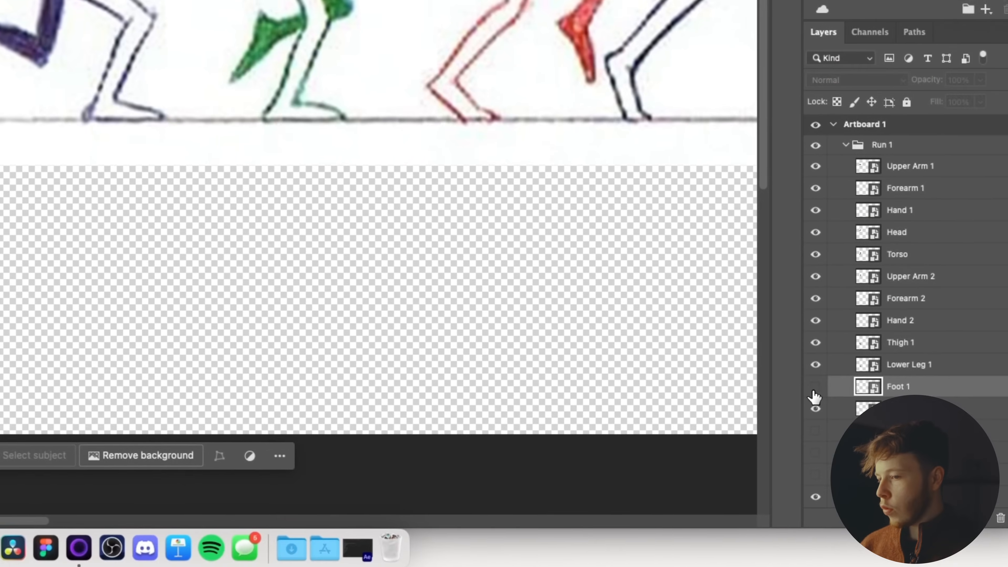
{"action": "left_click", "coordinate": [997, 439]}
{"action": "key", "text": "super+t"}
{"action": "left_click_drag", "start_coordinate": [196, 188], "coordinate": [544, 351]}
{"action": "left_click_drag", "start_coordinate": [599, 344], "coordinate": [371, 298]}
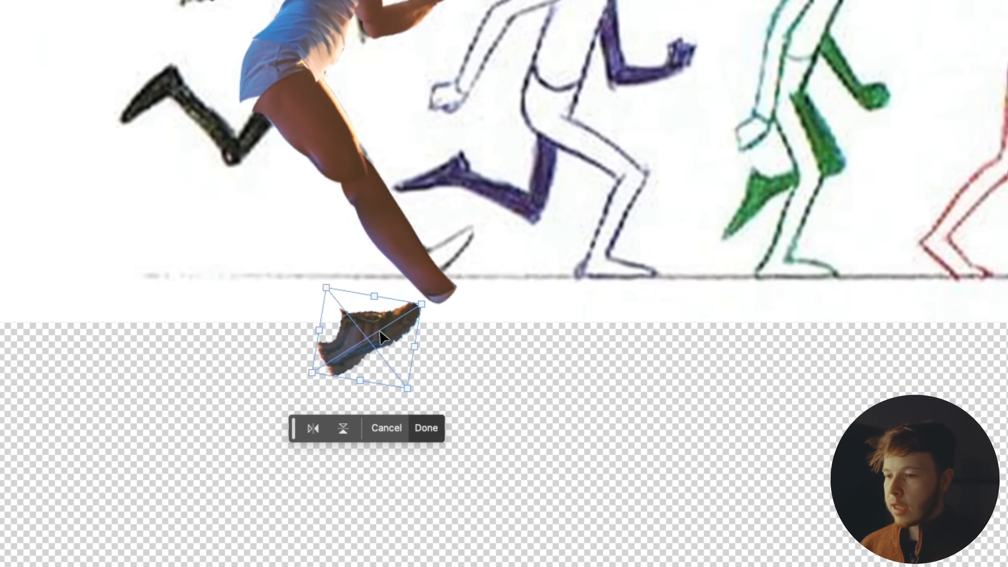
{"action": "left_click_drag", "start_coordinate": [547, 342], "coordinate": [649, 275]}
{"action": "mouse_move", "coordinate": [478, 270]}
{"action": "left_mouse_down"}
{"action": "mouse_move", "coordinate": [460, 238]}
{"action": "mouse_move", "coordinate": [481, 284]}
{"action": "left_mouse_up"}
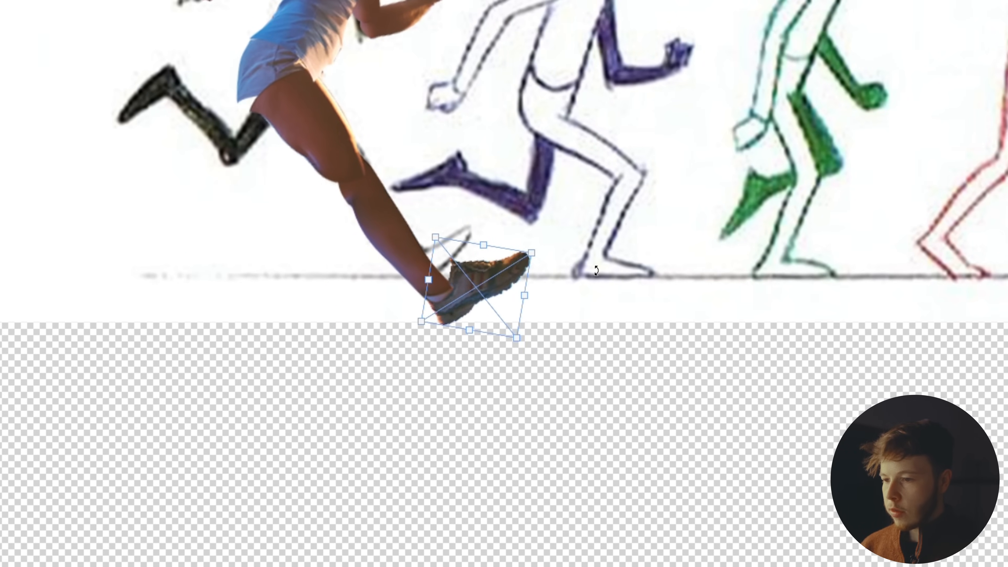
{"action": "left_click_drag", "start_coordinate": [599, 270], "coordinate": [598, 262]}
{"action": "left_click_drag", "start_coordinate": [504, 291], "coordinate": [475, 298]}
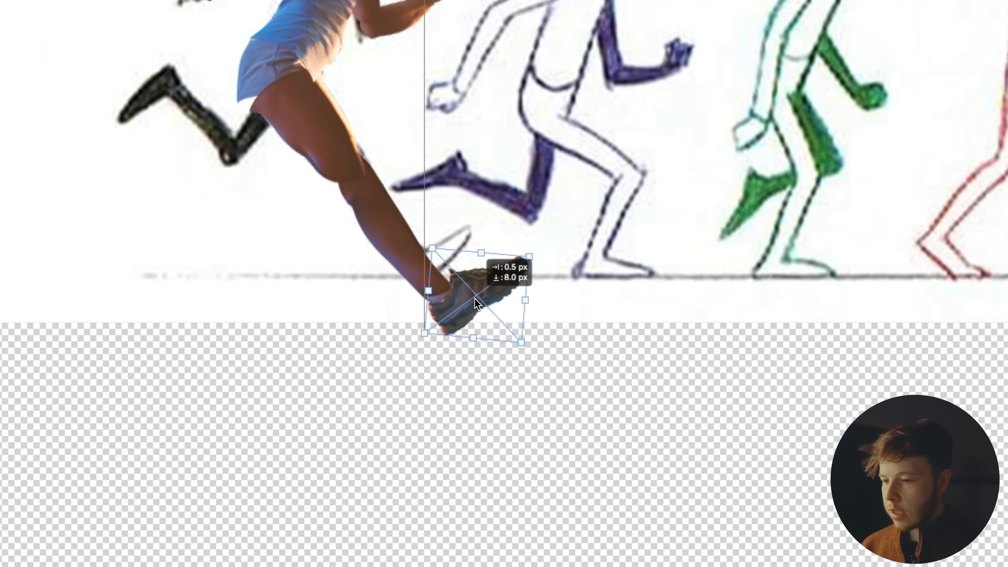
{"action": "key", "text": "Return"}
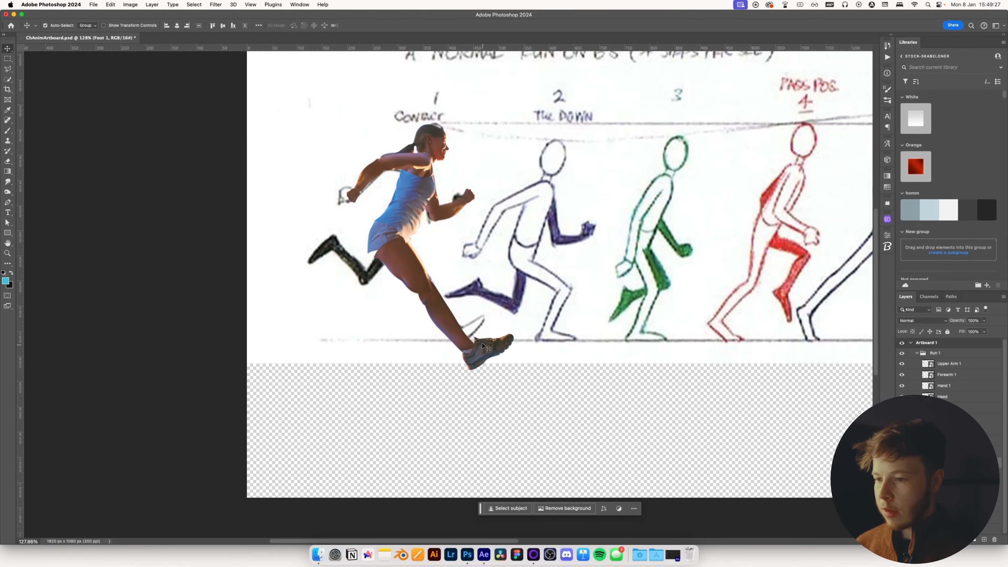
Undo the last Foot 1 change and fine-tune the shoe's position at the ankle of Lower Leg 1
{"action": "key", "text": "cmd+z"}
{"action": "key", "text": "cmd+t"}
{"action": "left_click_drag", "start_coordinate": [486, 360], "coordinate": [485, 360]}
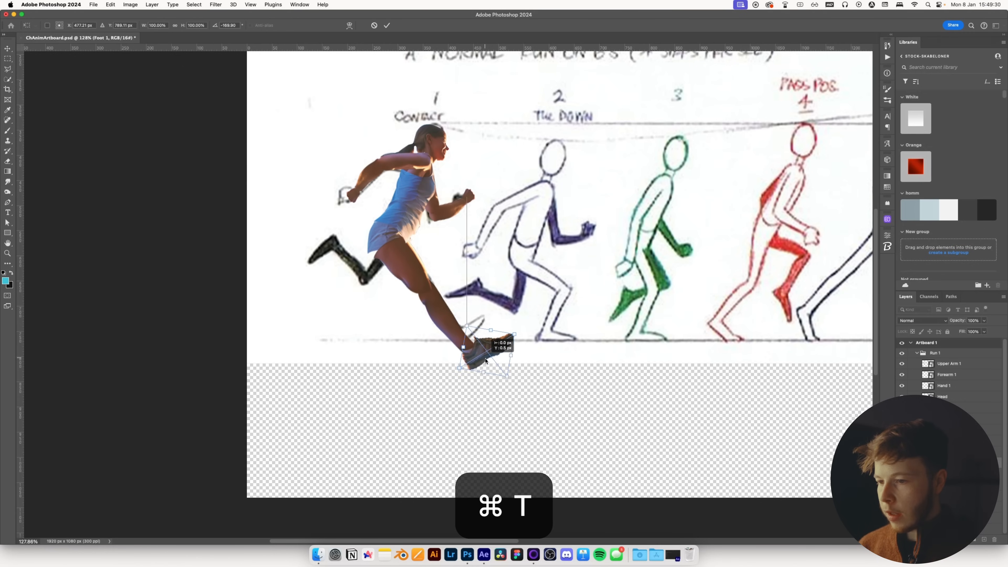
{"action": "double_click", "coordinate": [485, 359]}
{"action": "key", "text": "cmd+t"}
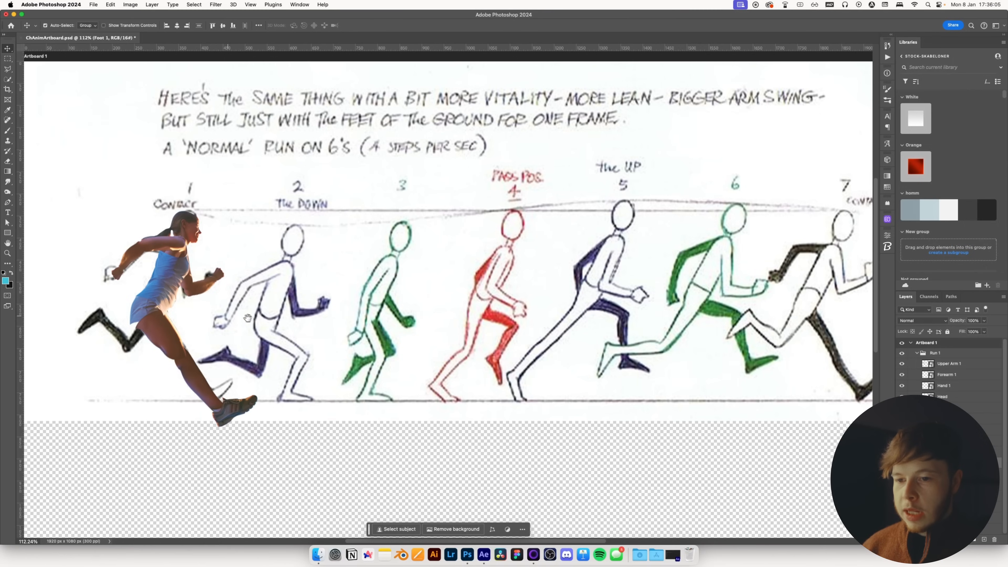
Show Thigh 2 and rotate and move it behind the hip along figure 1's rear thigh
{"action": "left_click_drag", "start_coordinate": [247, 317], "coordinate": [391, 317]}
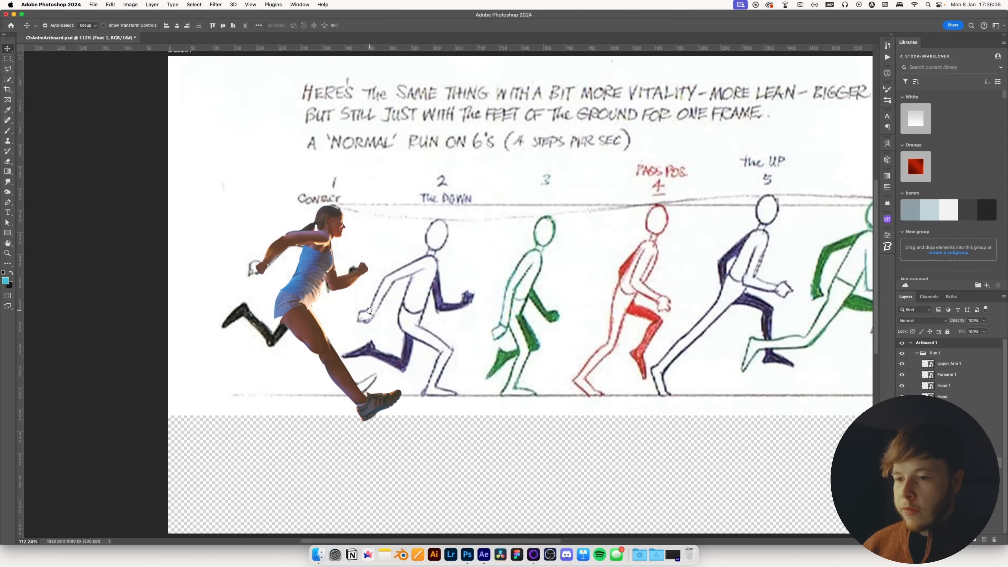
{"action": "left_click_drag", "start_coordinate": [295, 322], "coordinate": [357, 301]}
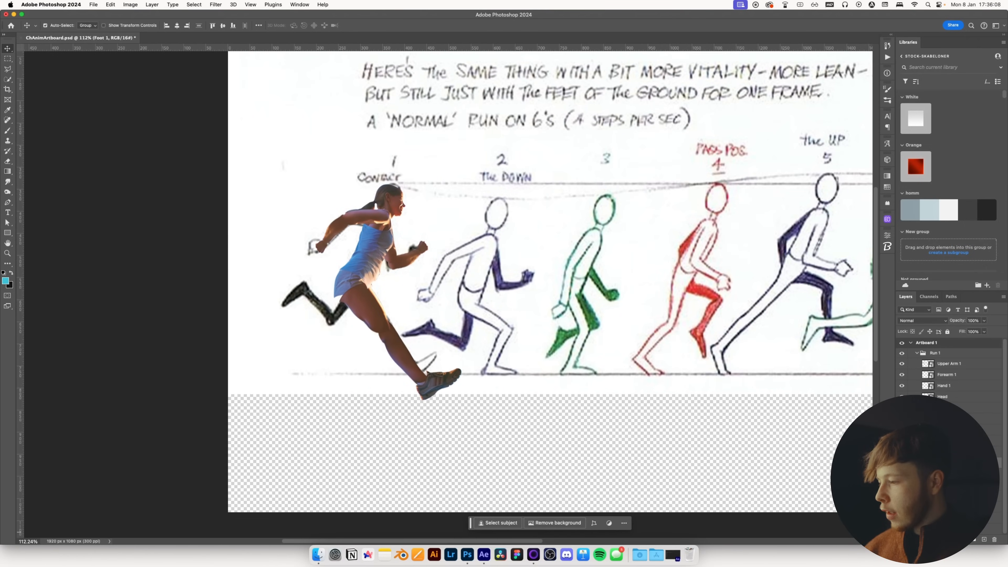
{"action": "left_click", "coordinate": [901, 495]}
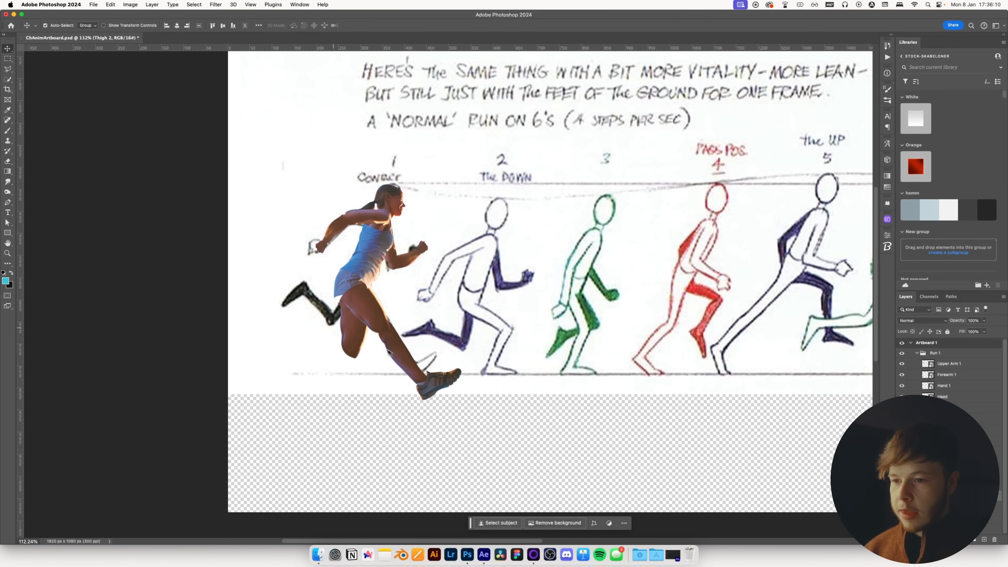
{"action": "scroll", "coordinate": [308, 314], "scroll_direction": "up", "scroll_amount": 5}
{"action": "key", "text": "super+t"}
{"action": "left_click_drag", "start_coordinate": [415, 336], "coordinate": [361, 317]}
{"action": "key", "text": "Return"}
Show Lower Leg 2, rotate it upward and attach it to the knee of Thigh 2
{"action": "left_click", "coordinate": [901, 507]}
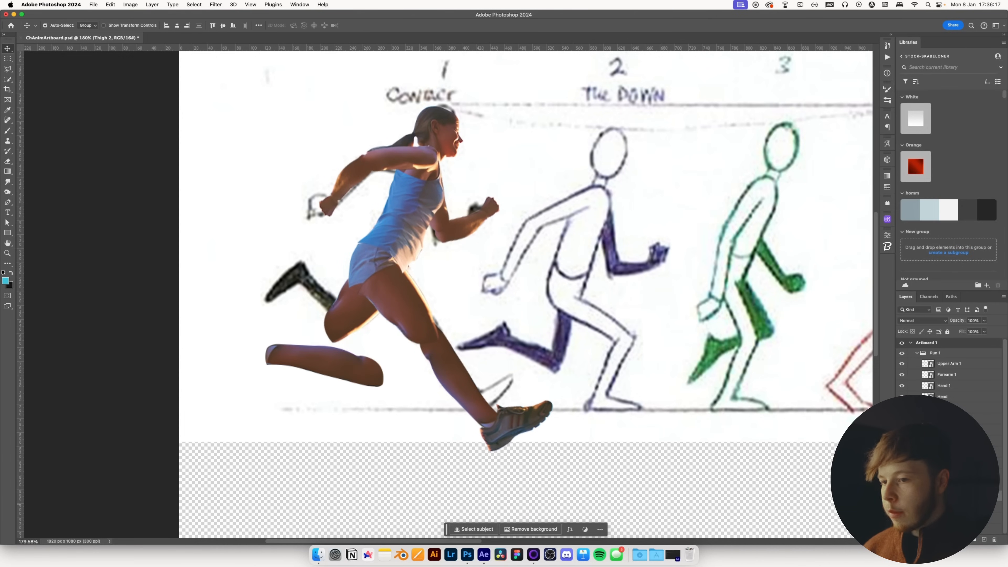
{"action": "left_click", "coordinate": [948, 508]}
{"action": "key", "text": "super+t"}
{"action": "left_click_drag", "start_coordinate": [411, 379], "coordinate": [400, 414]}
{"action": "left_click_drag", "start_coordinate": [349, 388], "coordinate": [317, 310]}
{"action": "key", "text": "Return"}
Show Foot 2 and move and rotate it onto the raised ankle of Lower Leg 2
{"action": "left_click", "coordinate": [901, 517]}
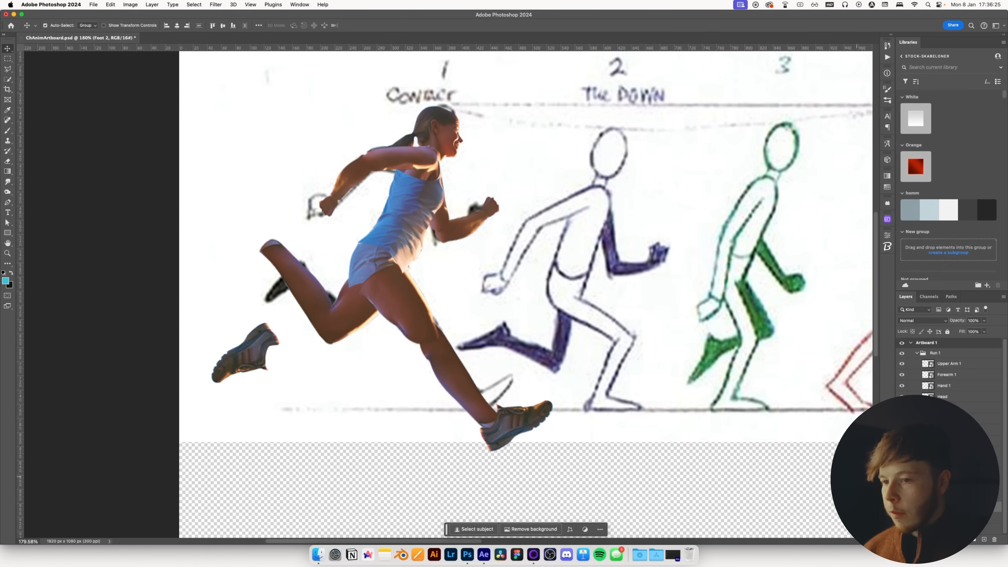
{"action": "key", "text": "super+t"}
{"action": "left_click_drag", "start_coordinate": [253, 366], "coordinate": [256, 262]}
{"action": "left_click_drag", "start_coordinate": [315, 254], "coordinate": [316, 260]}
{"action": "key", "text": "Return"}
{"action": "key", "text": "super+0"}
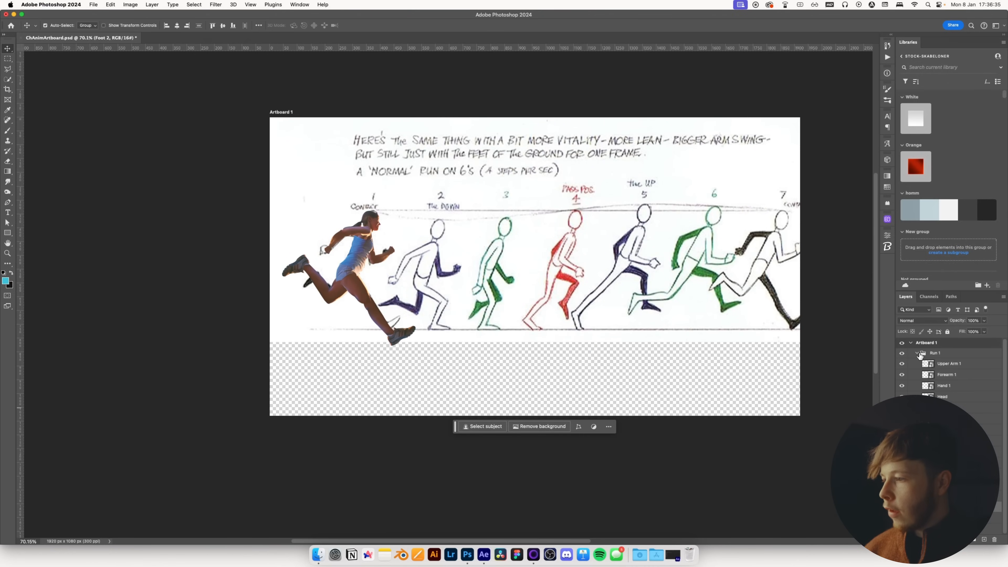
Collapse and duplicate the finished Run 1 group and rename the copy Run 2
{"action": "left_click", "coordinate": [916, 354]}
{"action": "left_click", "coordinate": [903, 354]}
{"action": "left_click", "coordinate": [903, 354]}
{"action": "left_click", "coordinate": [903, 354]}
{"action": "left_click", "coordinate": [903, 354]}
{"action": "key", "text": "super+j"}
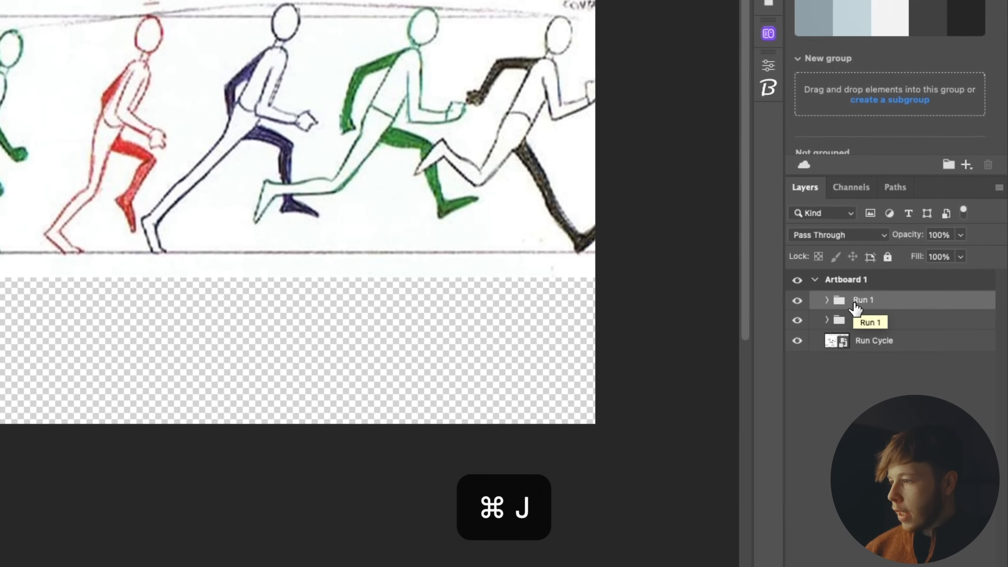
{"action": "double_click", "coordinate": [870, 302]}
{"action": "key", "text": "Right"}
{"action": "type", "text": "2"}
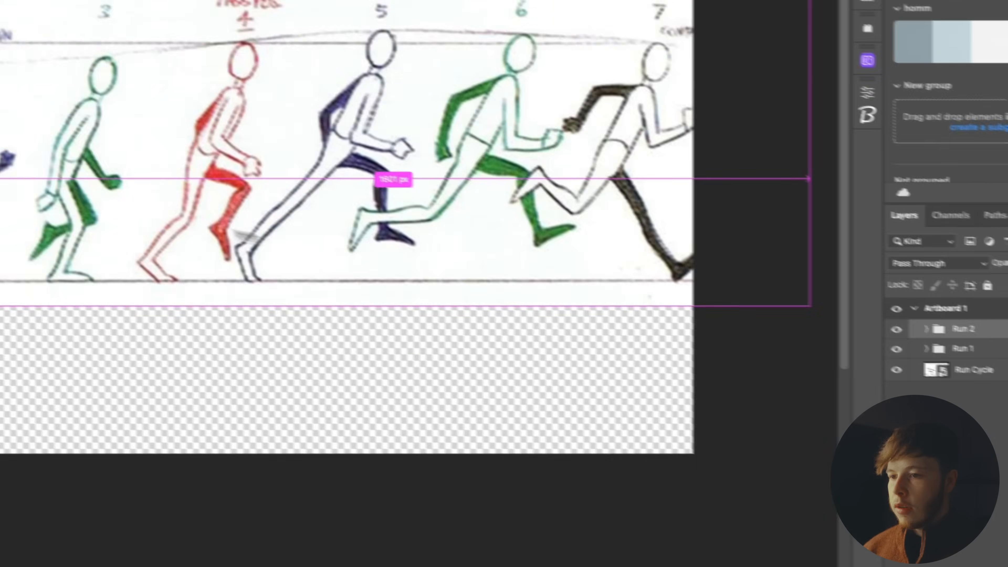
Move the Run 2 group horizontally onto reference figure 2, "The Down"
{"action": "key", "text": "super+t"}
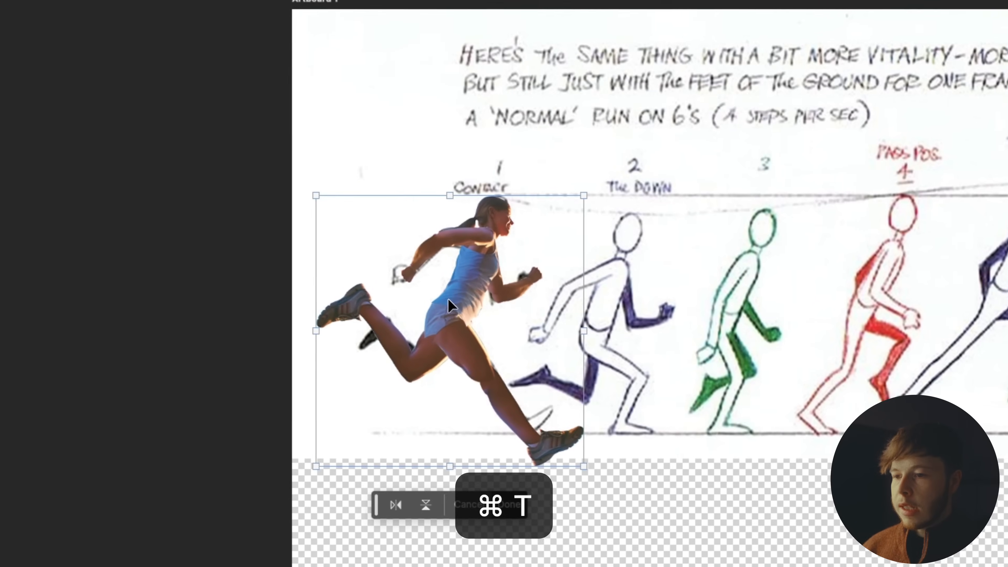
{"action": "left_click_drag", "start_coordinate": [466, 303], "coordinate": [605, 316]}
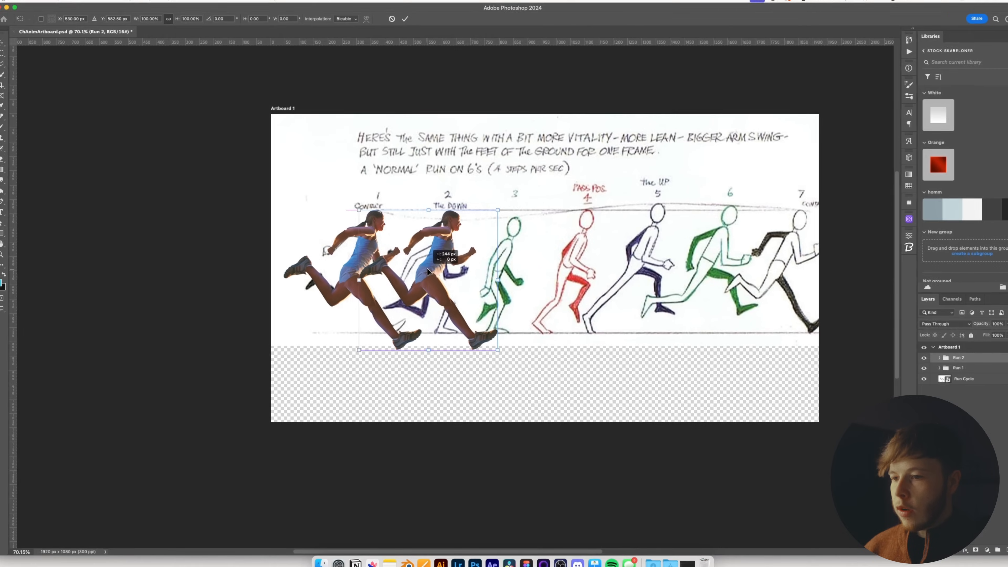
{"action": "left_click_drag", "start_coordinate": [421, 271], "coordinate": [421, 271]}
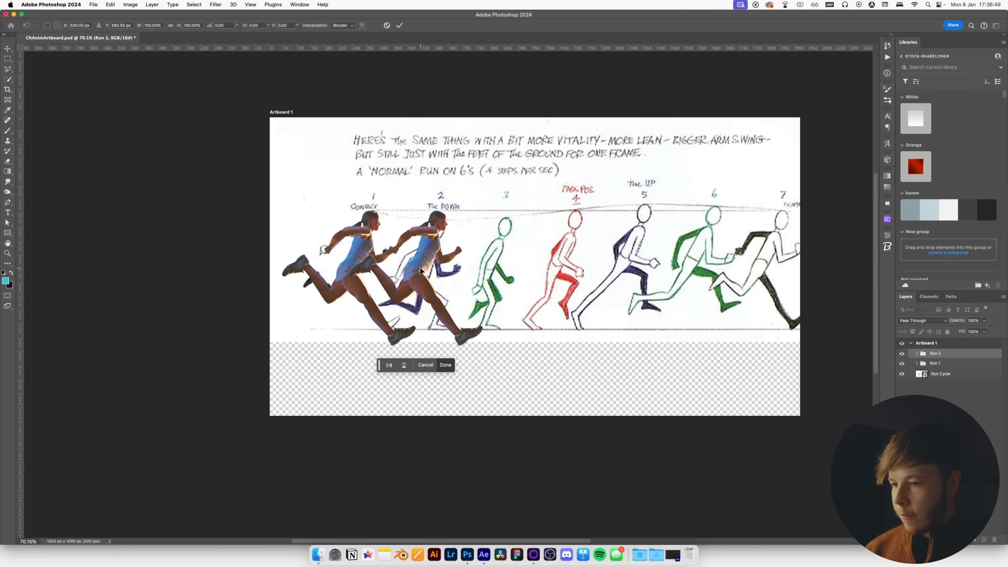
{"action": "key", "text": "Return"}
Hide group Run 1 and all body parts in Run 2 except Upper Arm 1
{"action": "left_click", "coordinate": [901, 363]}
{"action": "scroll", "coordinate": [405, 258], "scroll_direction": "up", "scroll_amount": 3}
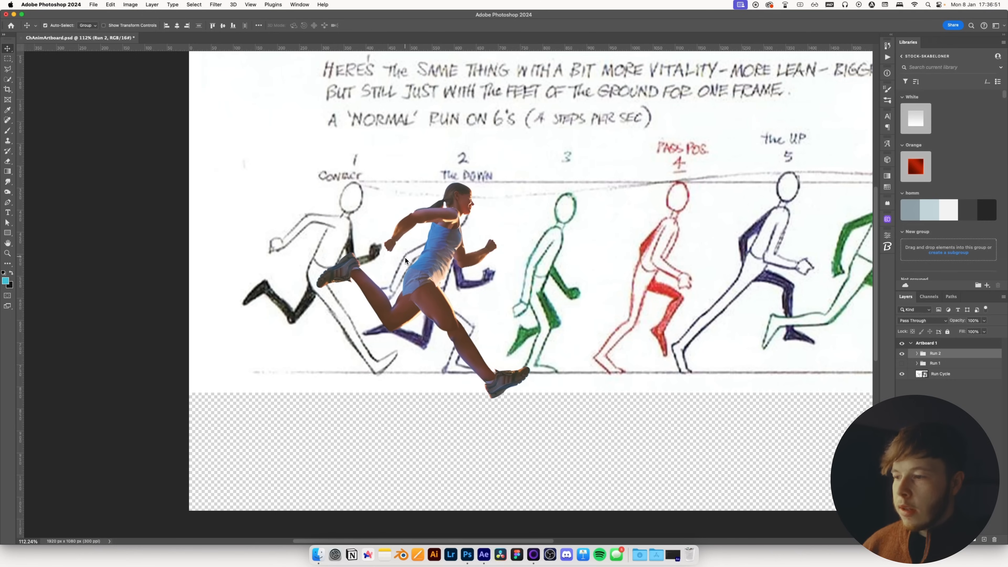
{"action": "left_click", "coordinate": [916, 354]}
{"action": "left_click", "coordinate": [901, 368]}
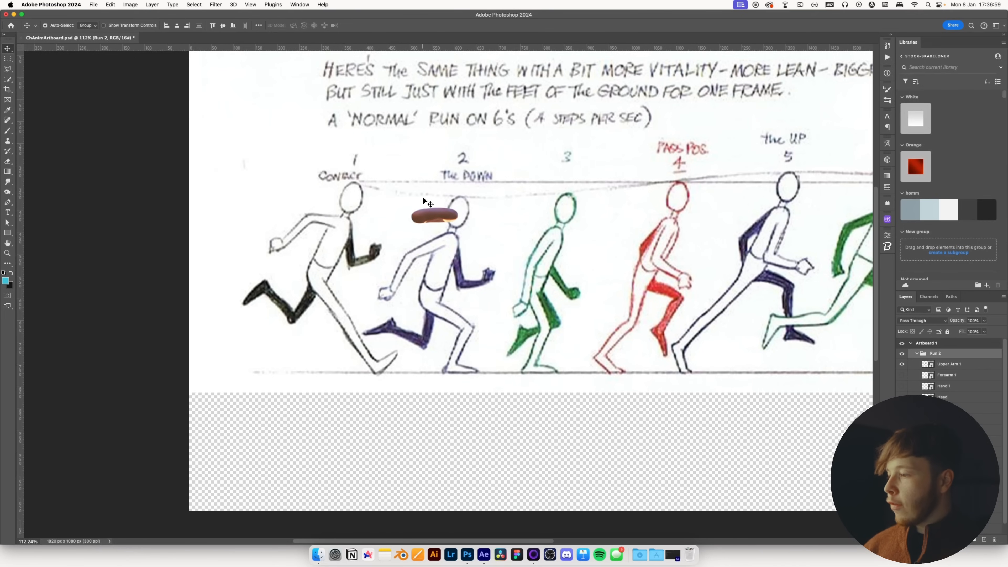
{"action": "scroll", "coordinate": [461, 216], "scroll_direction": "up", "scroll_amount": 4}
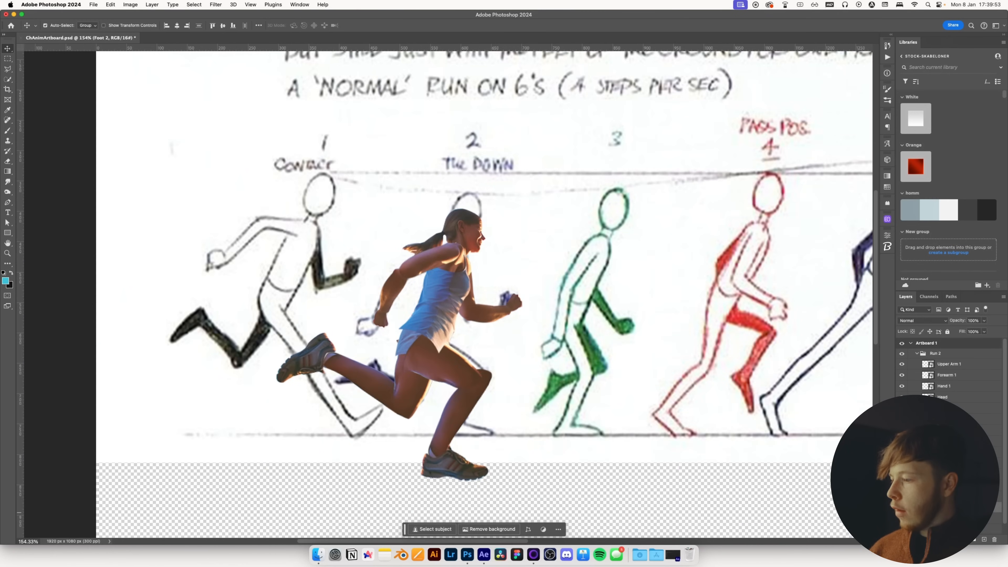
Nudge the whole Run 2 group up and slightly right so its front foot stands on the ground line
{"action": "left_click", "coordinate": [931, 352]}
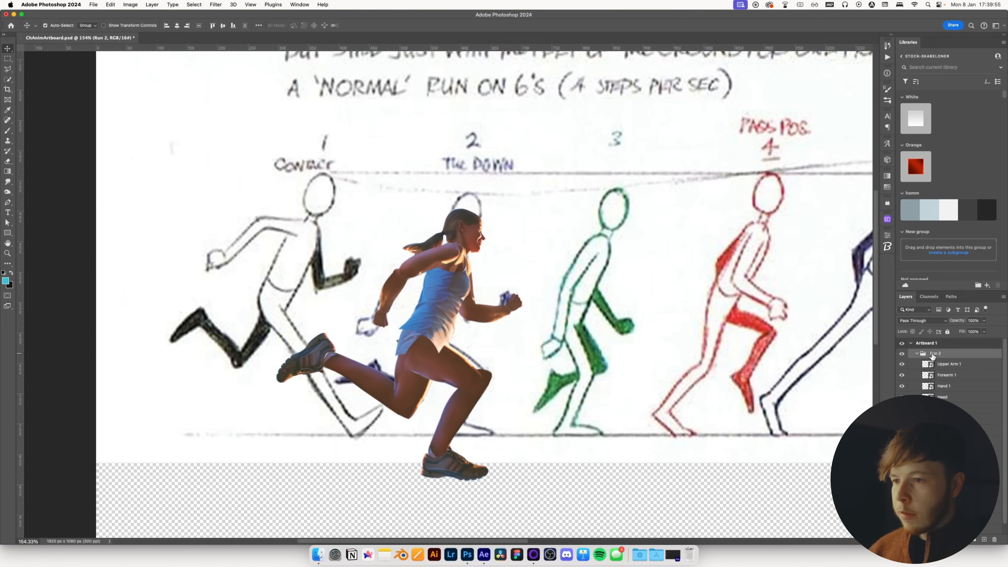
{"action": "key", "text": "shift+Up"}
{"action": "key", "text": "shift+Up"}
{"action": "key", "text": "shift+Up"}
{"action": "key", "text": "shift+Up"}
{"action": "key", "text": "shift+Up"}
{"action": "key", "text": "shift+Up"}
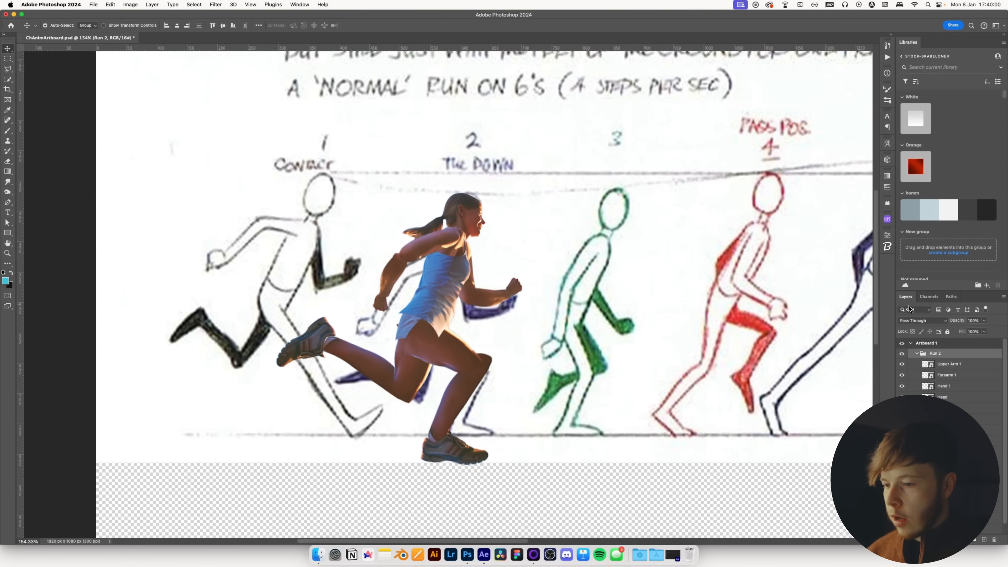
{"action": "key", "text": "shift+Right"}
{"action": "key", "text": "shift+Right"}
{"action": "key", "text": "shift+Up"}
{"action": "key", "text": "shift+Right"}
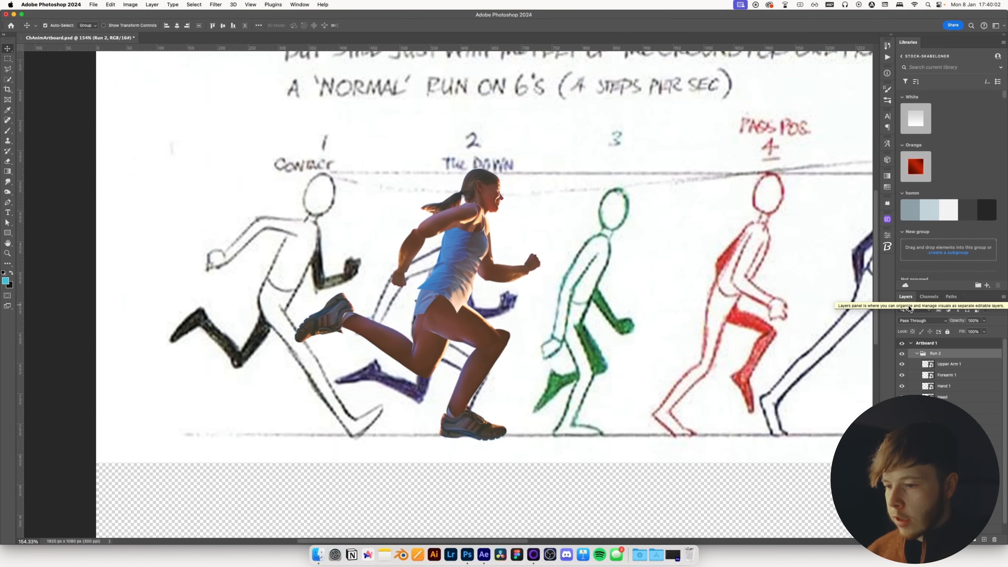
Show group Run 1 again and nudge it up so its front heel meets the ground line
{"action": "left_click", "coordinate": [917, 352]}
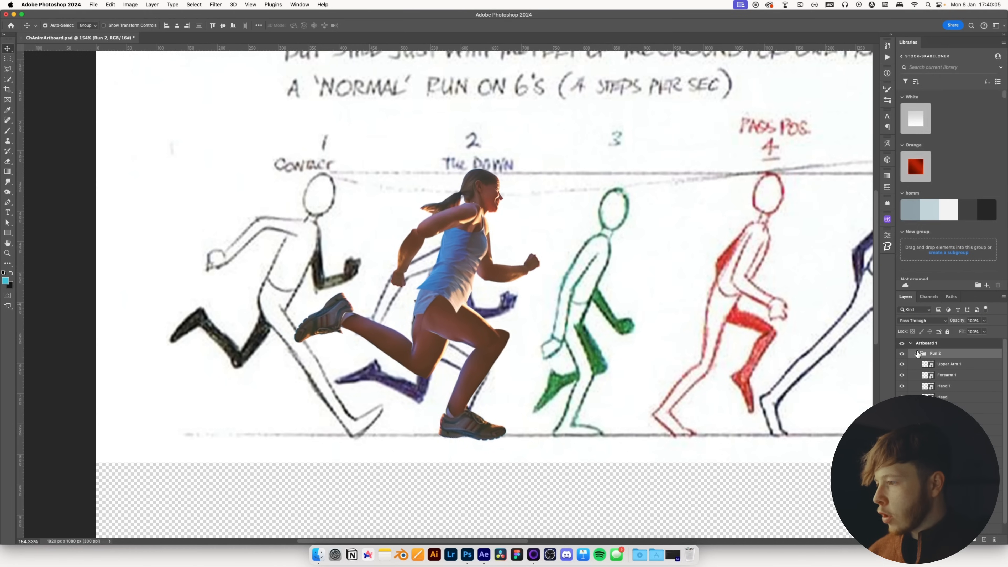
{"action": "left_click", "coordinate": [900, 363]}
{"action": "left_click", "coordinate": [942, 368]}
{"action": "key", "text": "shift+Up"}
{"action": "key", "text": "shift+Up"}
{"action": "key", "text": "shift+Up"}
{"action": "key", "text": "shift+Up"}
{"action": "key", "text": "shift+Up"}
{"action": "key", "text": "shift+Up"}
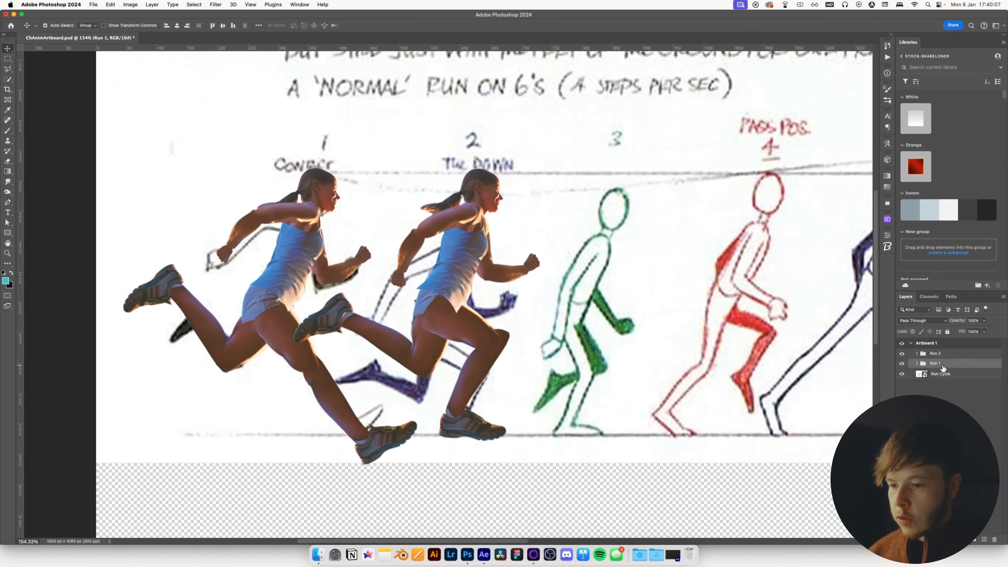
{"action": "key", "text": "shift+Left"}
{"action": "key", "text": "shift+Down"}
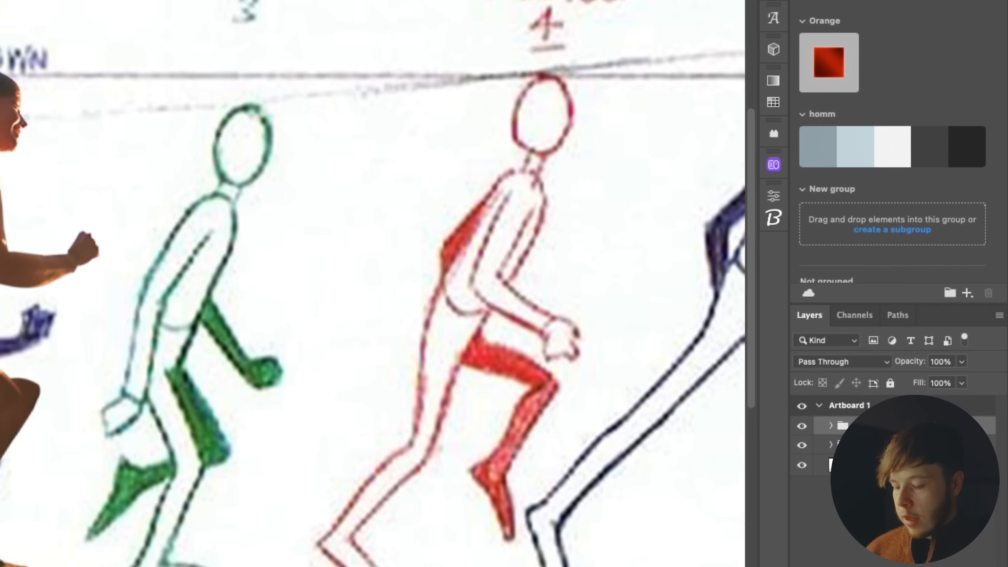
Duplicate the Run 2 group and hide the original Run 2 and Run 1 groups
{"action": "key", "text": "super+j"}
{"action": "left_click", "coordinate": [797, 451]}
{"action": "left_click", "coordinate": [795, 470]}
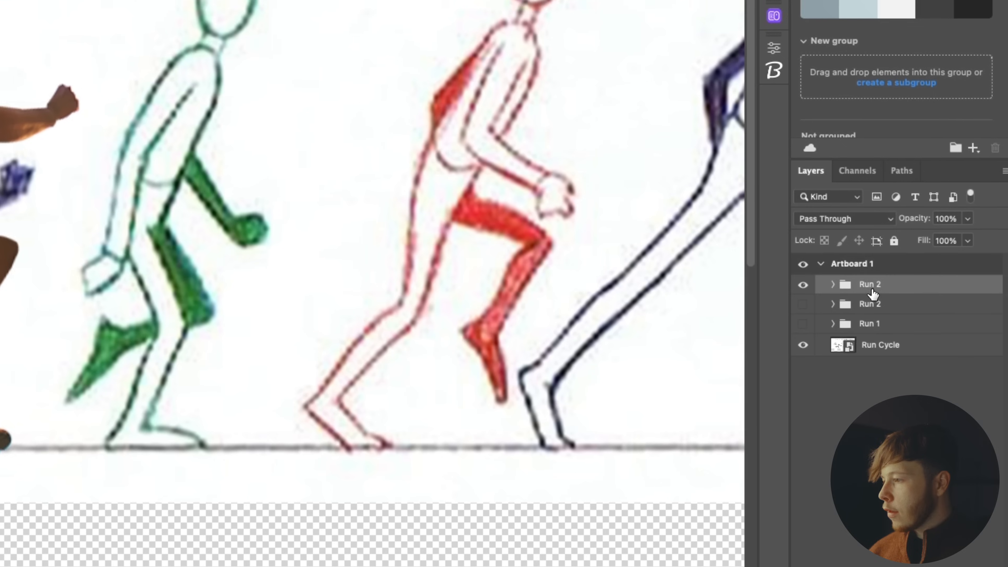
Rename the duplicated group Run 3 and move it onto reference figure 3
{"action": "double_click", "coordinate": [862, 433]}
{"action": "type", "text": "Run"}
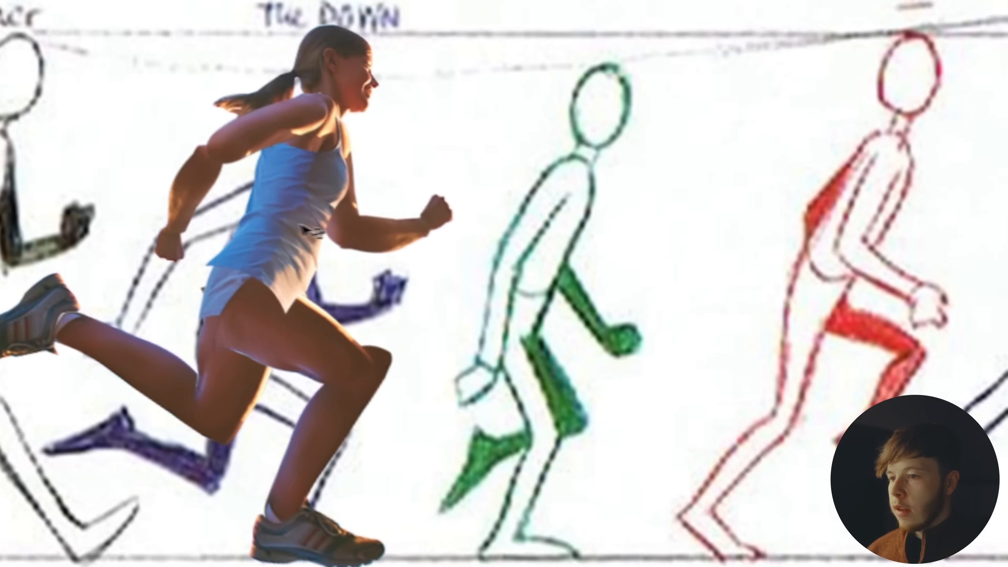
{"action": "left_click_drag", "start_coordinate": [309, 232], "coordinate": [458, 300]}
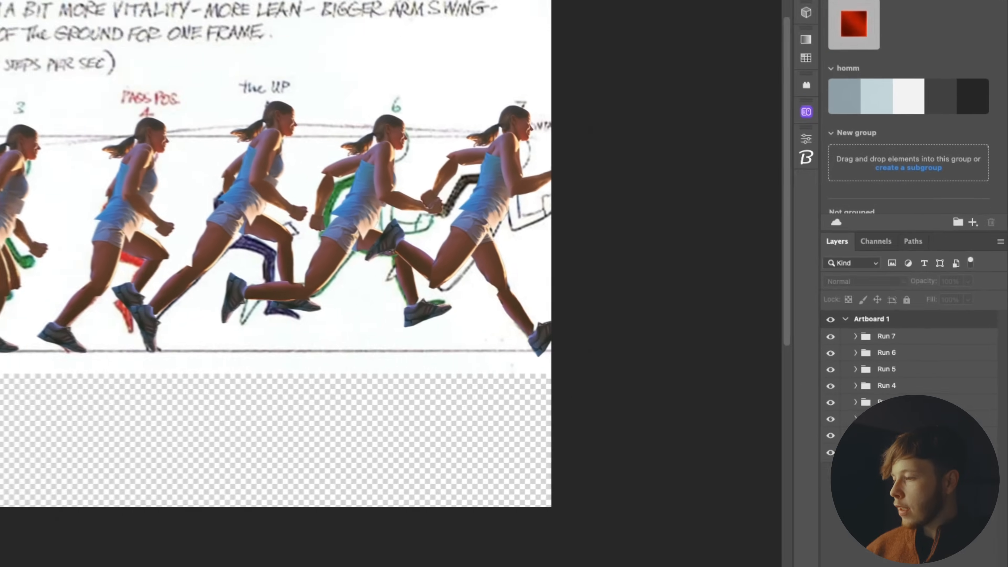
Align the groups Run 1 to Run 7 by their horizontal centers and hide the Run Cycle reference layer
{"action": "left_click", "coordinate": [935, 412]}
{"action": "left_click", "coordinate": [935, 354], "text": "shift"}
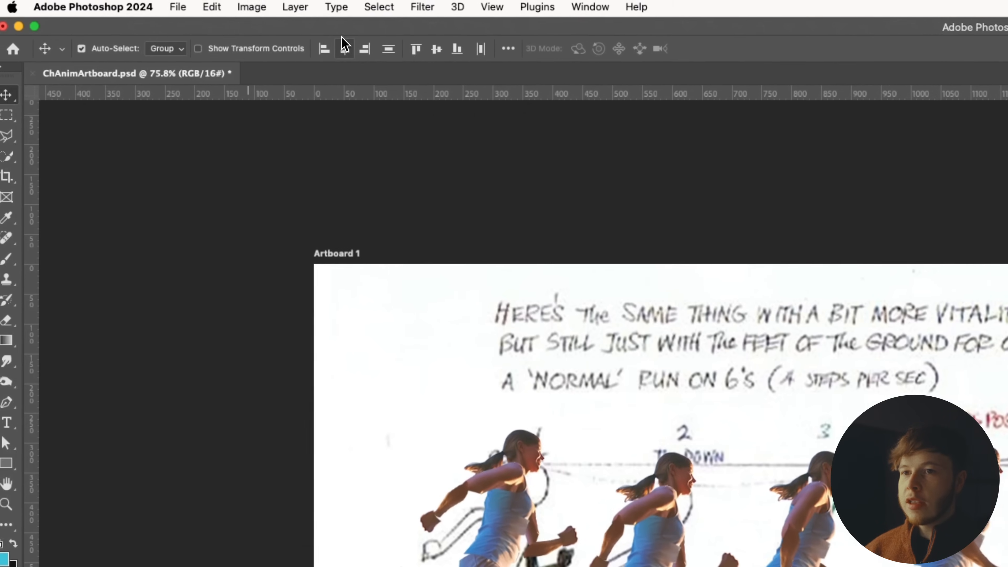
{"action": "left_click", "coordinate": [351, 51]}
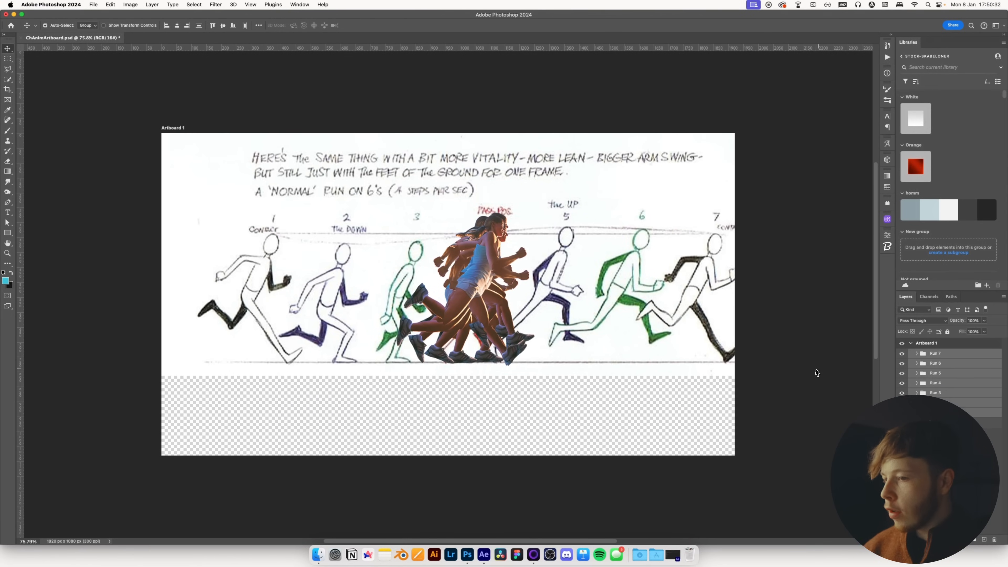
{"action": "left_click", "coordinate": [901, 422]}
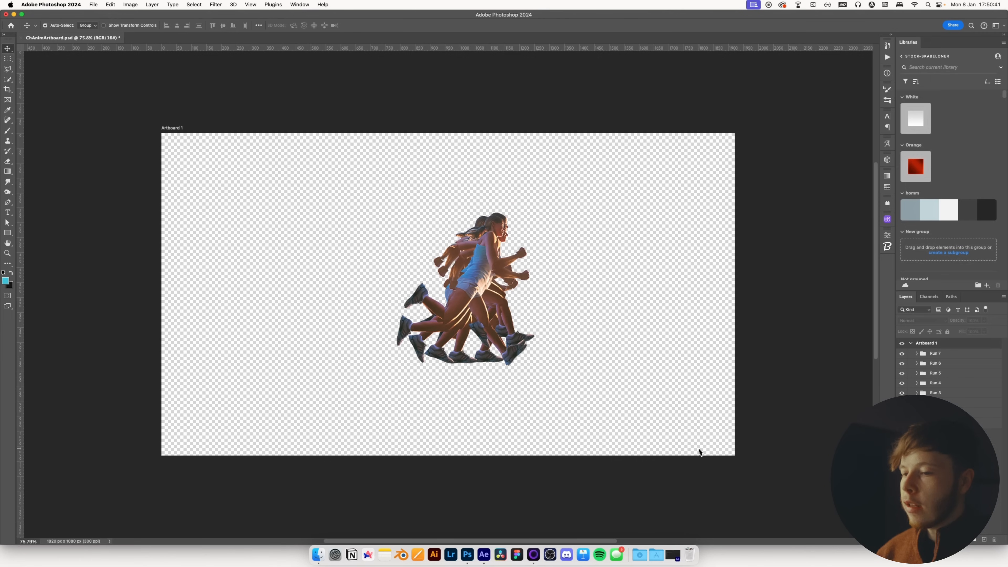
Save the artboard file, switch to After Effects and add ChAnimArtboard.psd to the timeline as a composition with layer styles merged into footage
{"action": "key", "text": "super+s"}
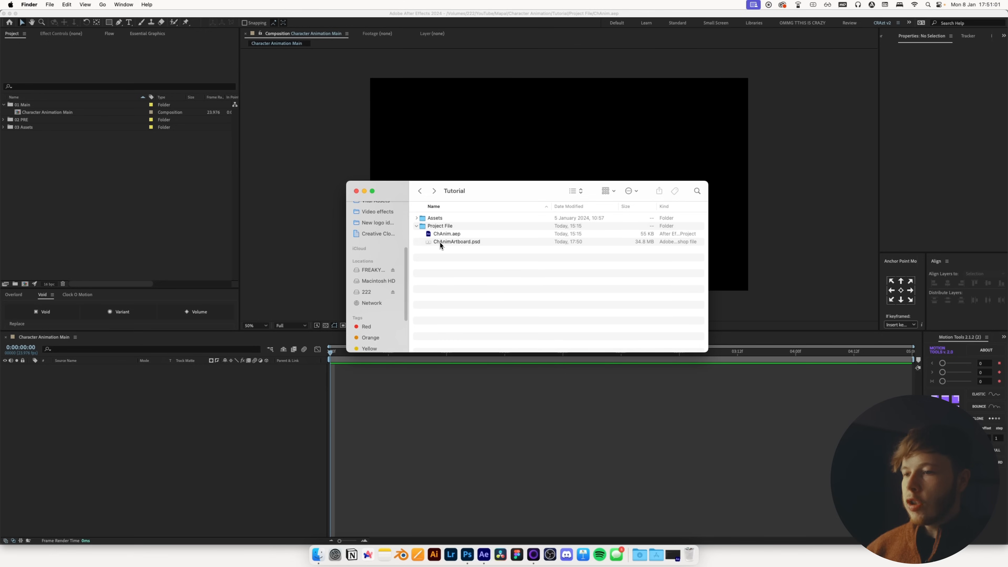
{"action": "left_click_drag", "start_coordinate": [441, 241], "coordinate": [142, 484]}
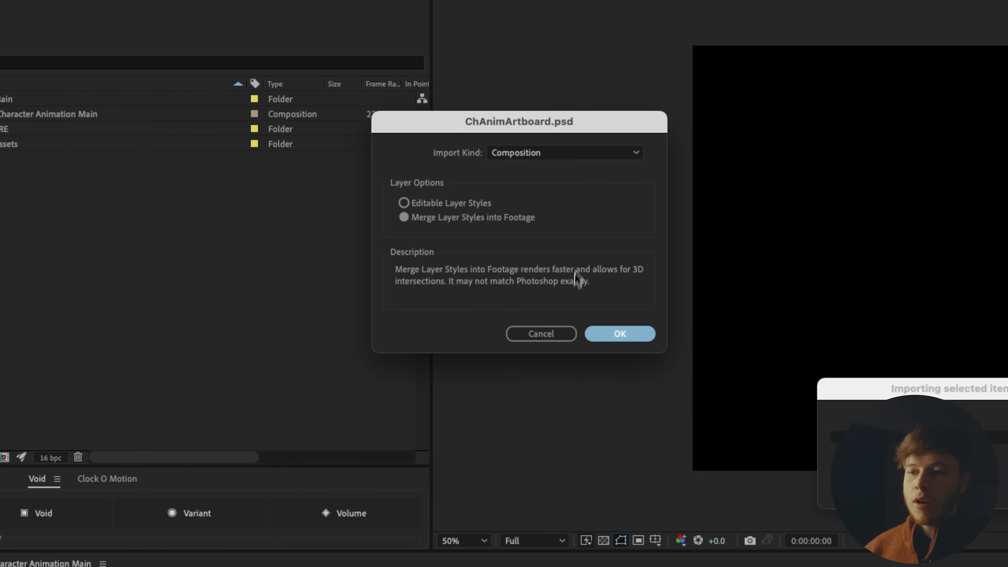
{"action": "left_click", "coordinate": [612, 339]}
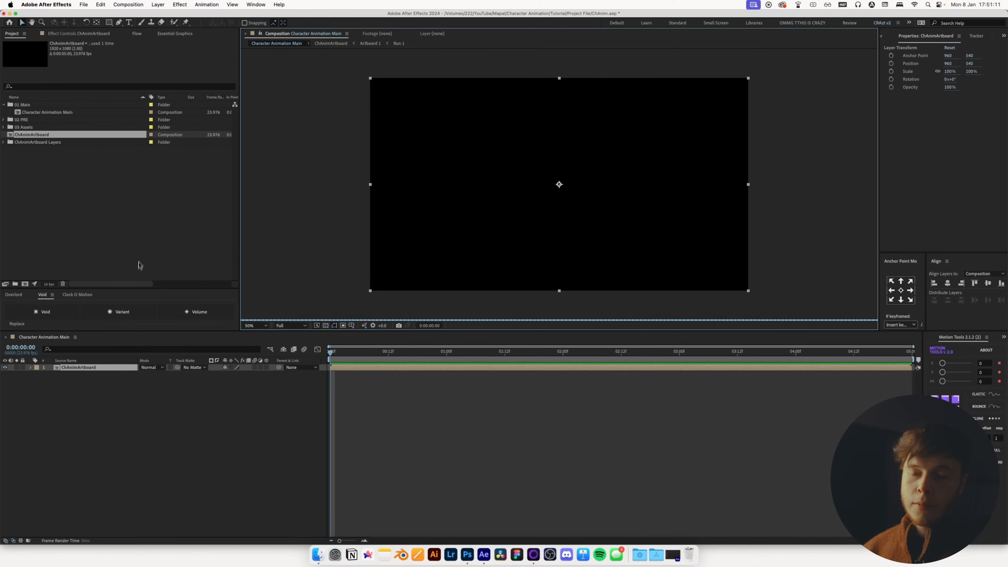
Move the ChAnimArtboard composition and the ChAnimArtboard Layers folder into the 03 Assets folder
{"action": "left_click", "coordinate": [27, 128], "text": "shift"}
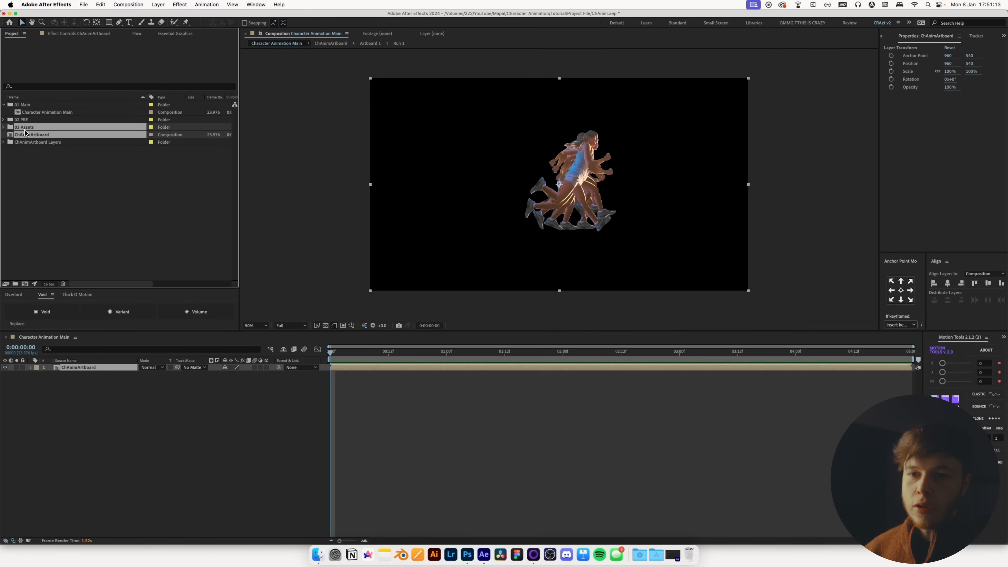
{"action": "left_click", "coordinate": [19, 156]}
{"action": "left_click", "coordinate": [31, 143]}
{"action": "left_click", "coordinate": [32, 138], "text": "shift"}
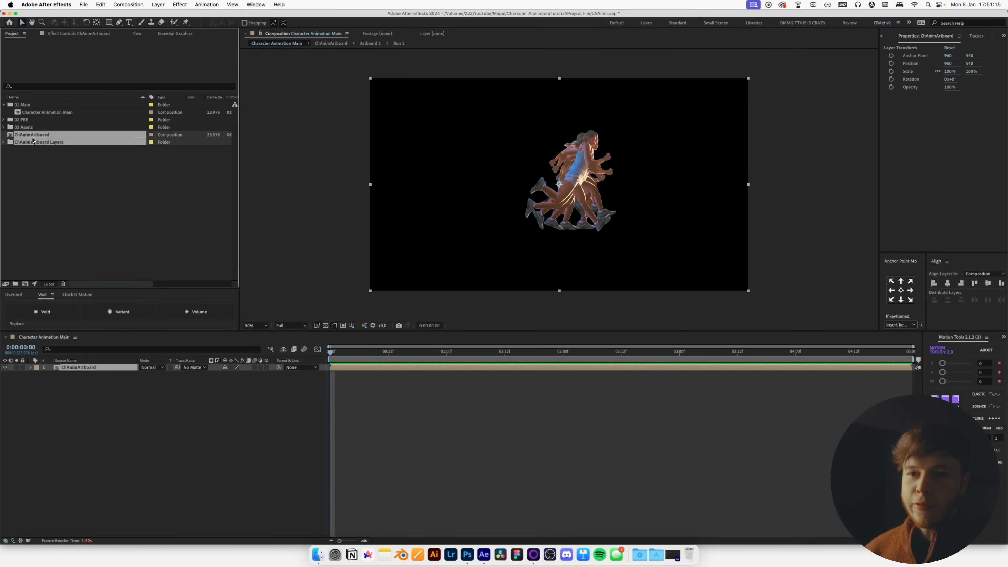
{"action": "left_click_drag", "start_coordinate": [25, 138], "coordinate": [28, 130]}
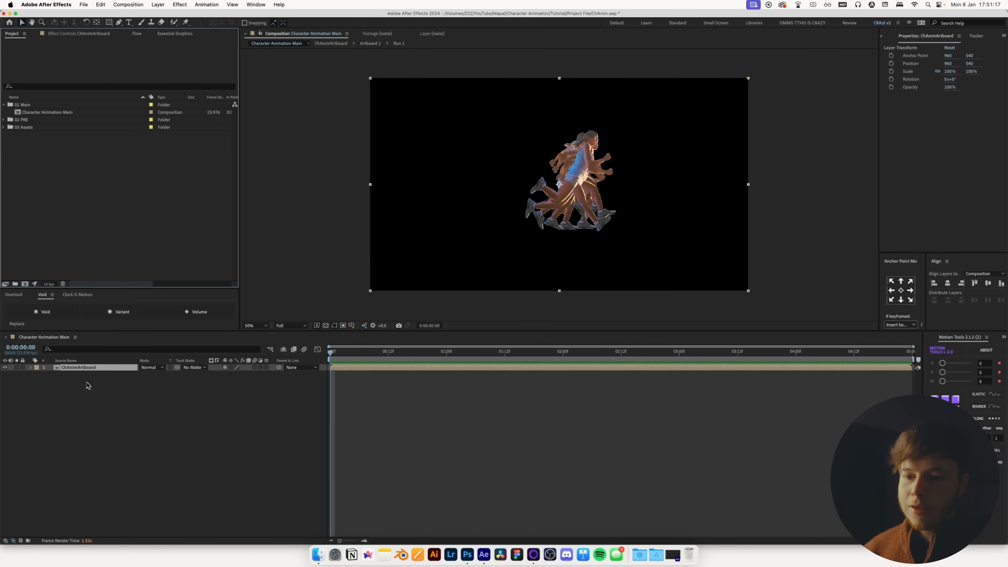
Copy the layers Run 1 to Run 7 from the nested Artboard 1 composition into Character Animation Main and delete the ChAnimArtboard layer
{"action": "double_click", "coordinate": [69, 368]}
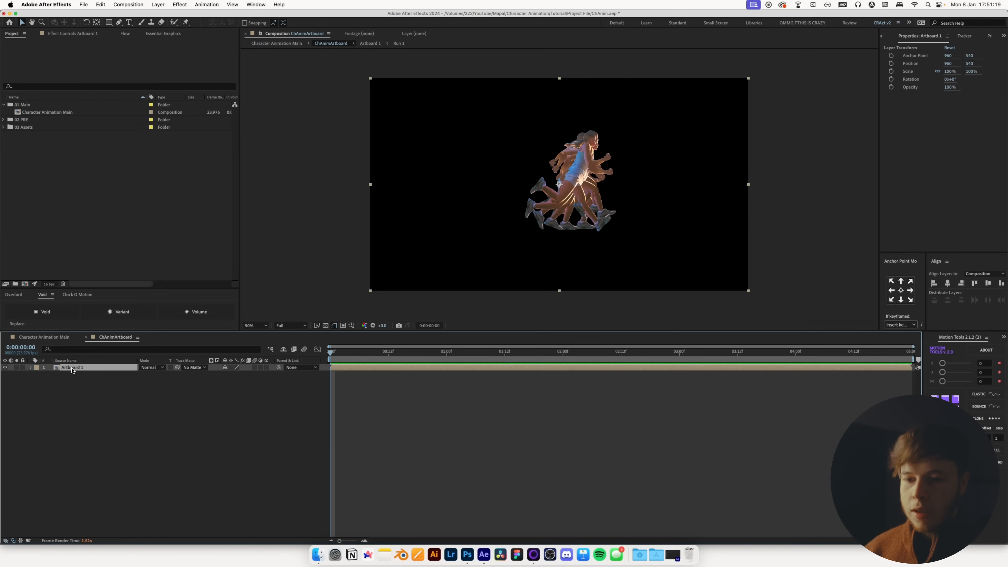
{"action": "double_click", "coordinate": [72, 368]}
{"action": "left_click", "coordinate": [67, 407]}
{"action": "left_click", "coordinate": [67, 368], "text": "shift"}
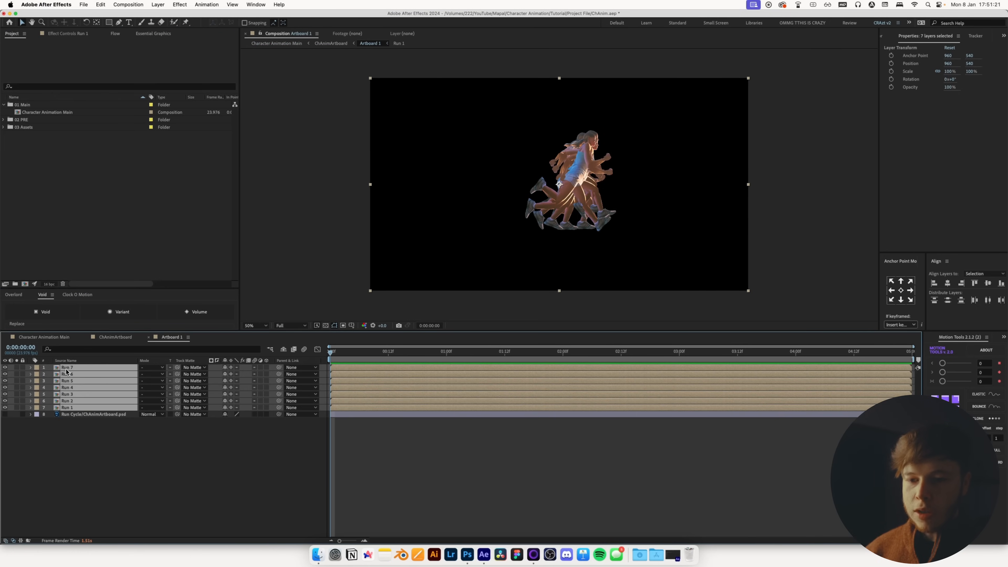
{"action": "key", "text": "super+c"}
{"action": "left_click", "coordinate": [59, 337]}
{"action": "key", "text": "super+v"}
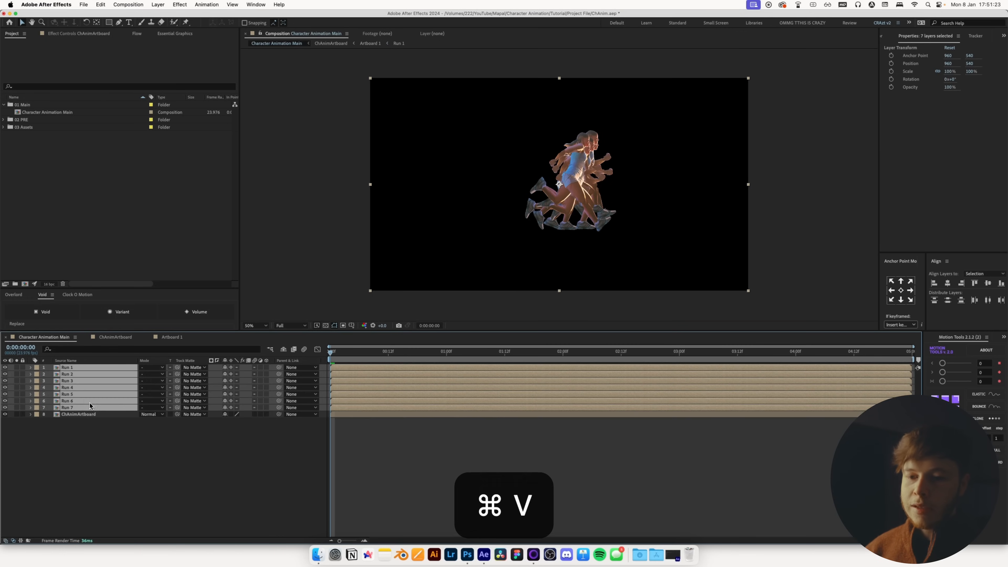
{"action": "left_click", "coordinate": [75, 414]}
{"action": "key", "text": "Delete"}
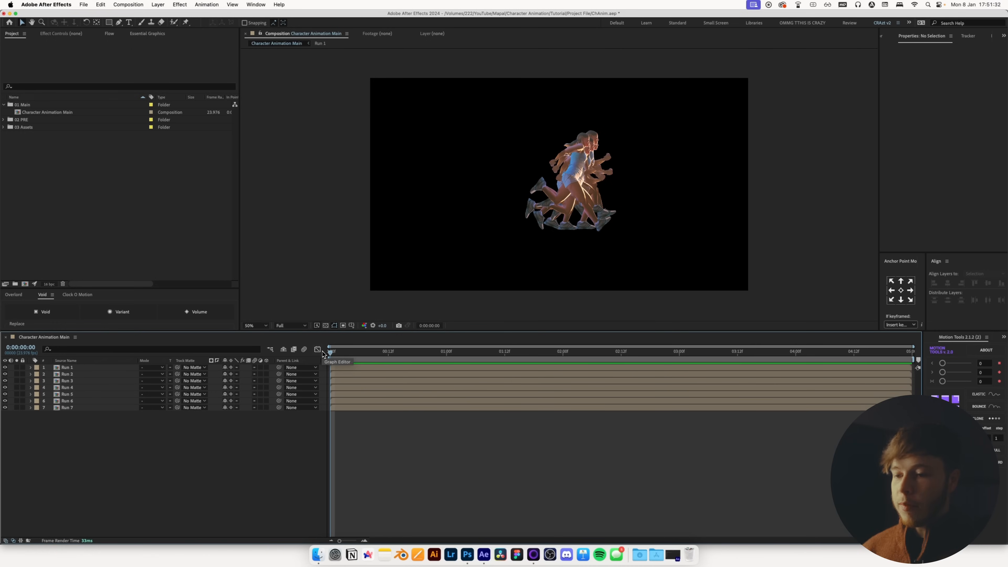
{"action": "key", "text": "super+Right"}
{"action": "key", "text": "super+Right"}
{"action": "key", "text": "super+Right"}
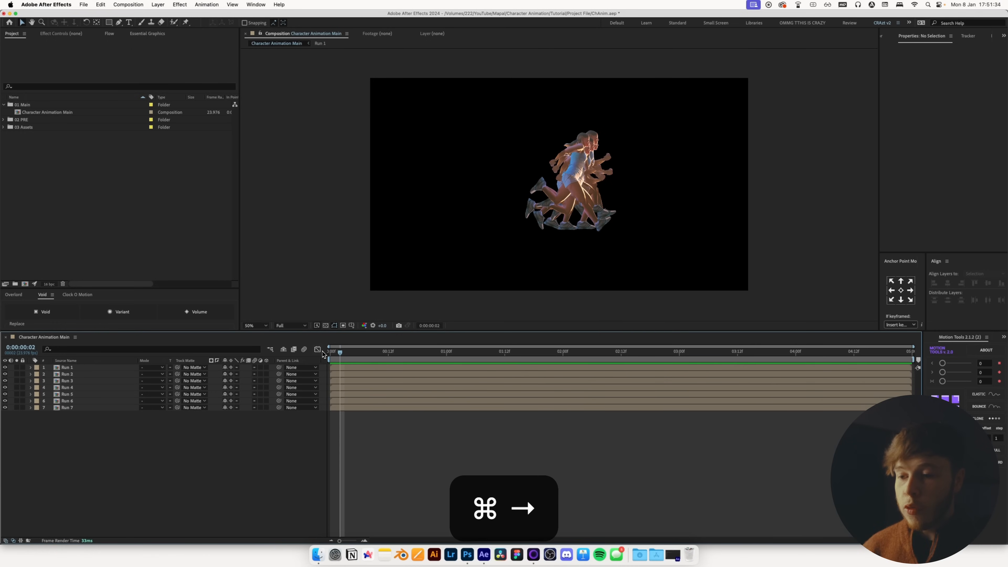
{"action": "key", "text": "super+Left"}
{"action": "key", "text": "super+Left"}
{"action": "key", "text": "super+Left"}
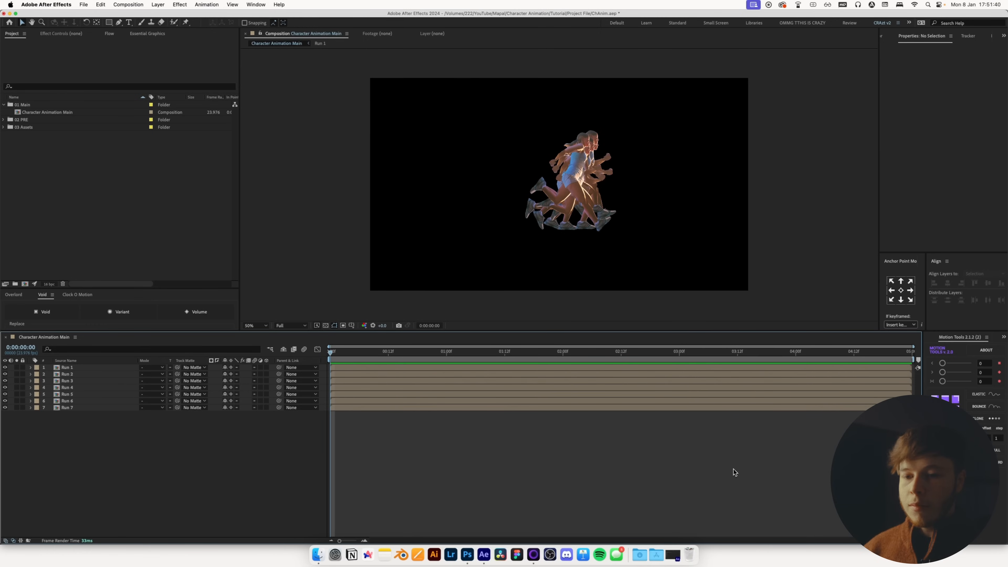
Sequence the seven Run layers in time with Motion Tools, using an offset of 3 frames and a step of 1
{"action": "key", "text": "super+a"}
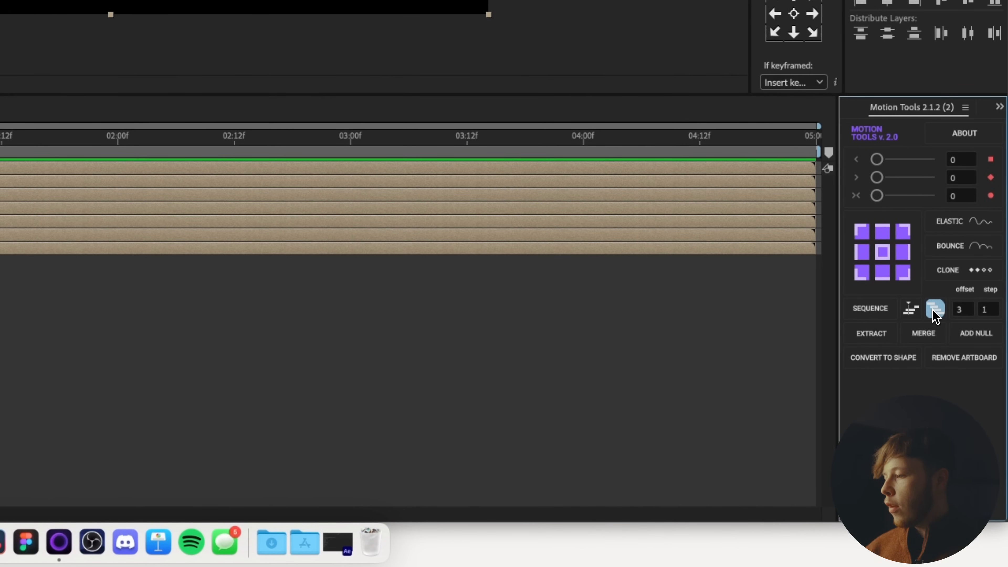
{"action": "left_click", "coordinate": [884, 312]}
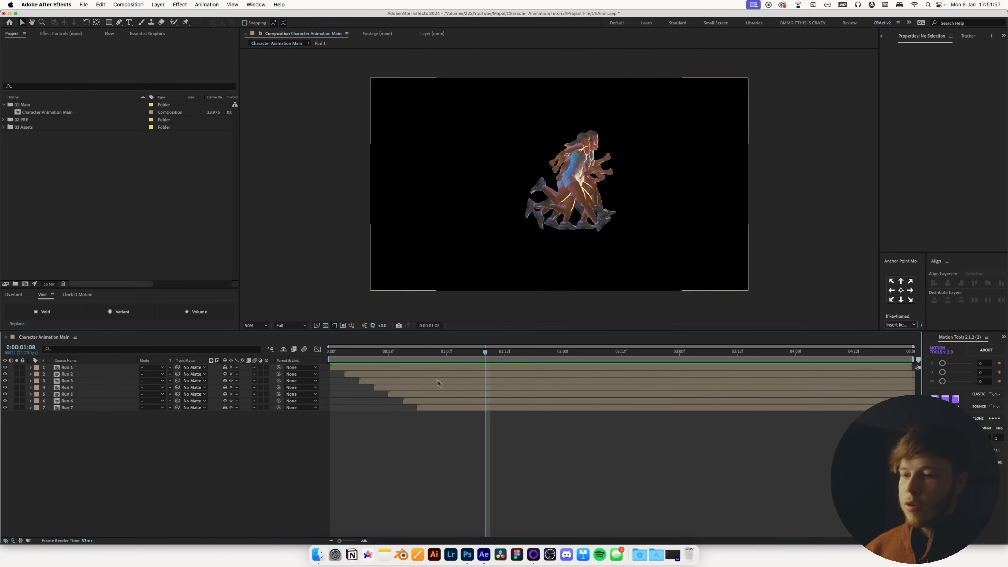
{"action": "mouse_move", "coordinate": [429, 354]}
{"action": "left_mouse_down"}
{"action": "mouse_move", "coordinate": [338, 364]}
{"action": "mouse_move", "coordinate": [429, 370]}
{"action": "left_mouse_up"}
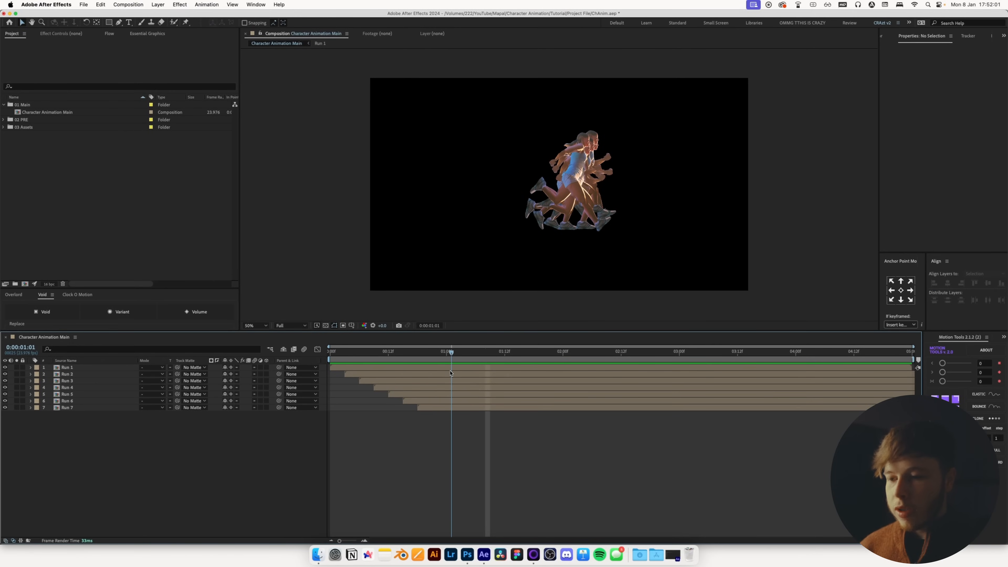
Split layer Run 1 at frame 3 and Run 2 at frame 6, deleting the part after each split
{"action": "left_click_drag", "start_coordinate": [450, 373], "coordinate": [353, 364]}
{"action": "left_click", "coordinate": [354, 368]}
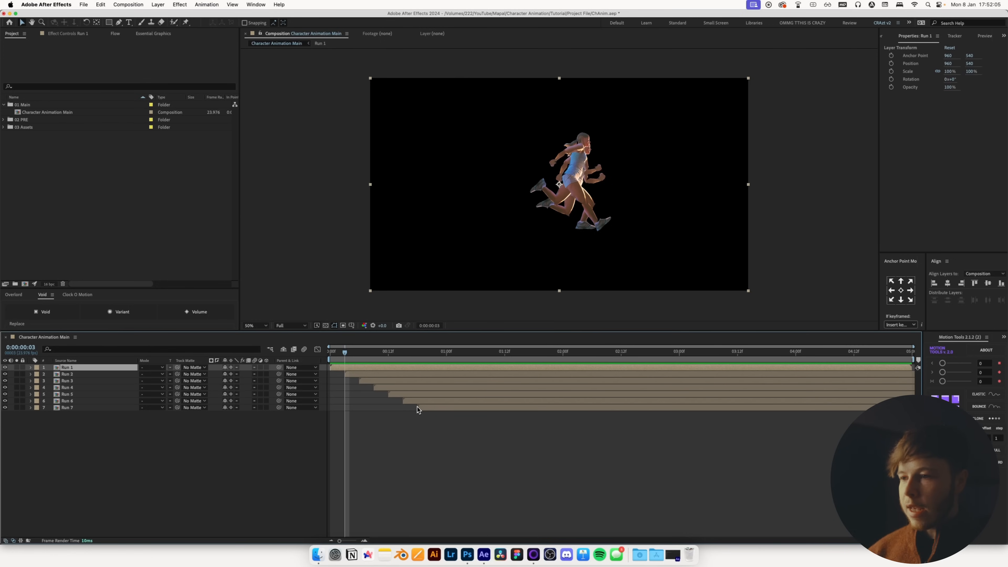
{"action": "key", "text": "super+shift+d"}
{"action": "key", "text": "Delete"}
{"action": "left_click", "coordinate": [358, 359]}
{"action": "left_click", "coordinate": [376, 374]}
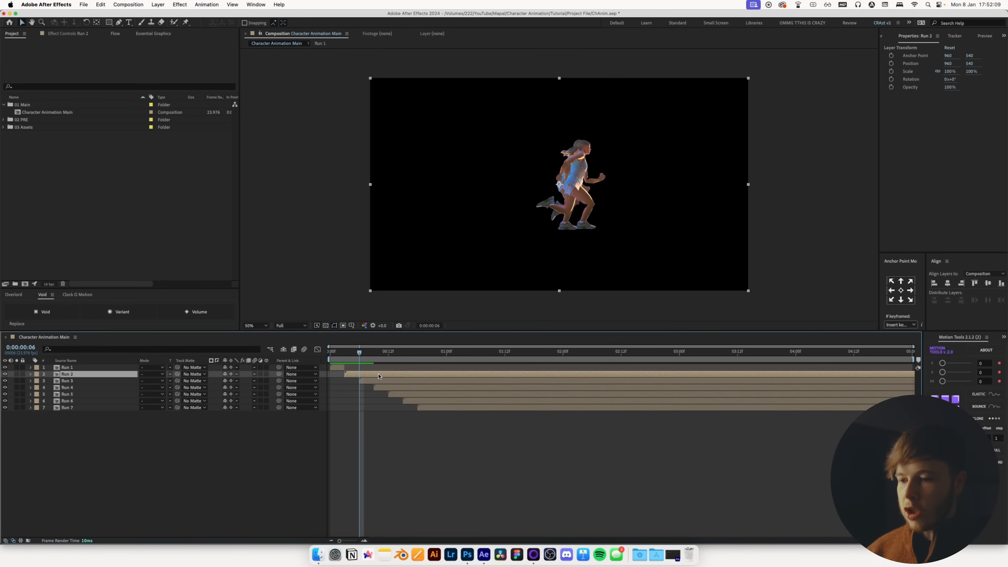
{"action": "key", "text": "super+shift+d"}
{"action": "key", "text": "Delete"}
Cut the layers Run 3 to Run 7 to 3 frames each, ending Run 3 at frame 9 and Run 7 at frame 21
{"action": "key", "text": "Page_Down"}
{"action": "key", "text": "Page_Down"}
{"action": "key", "text": "Page_Down"}
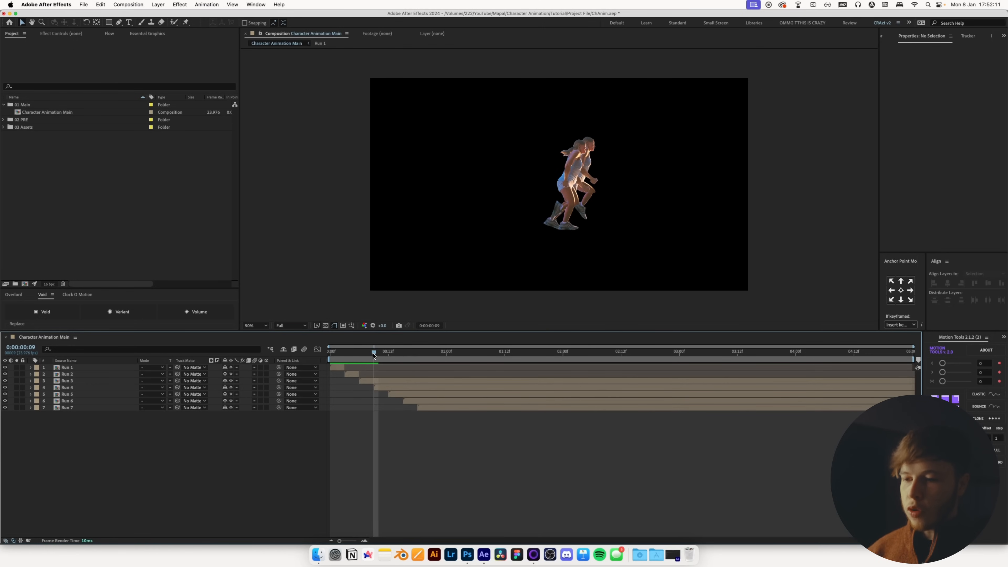
{"action": "left_click", "coordinate": [390, 380]}
{"action": "key", "text": "super+shift+d"}
{"action": "key", "text": "Delete"}
{"action": "key", "text": "Page_Down"}
{"action": "key", "text": "Page_Down"}
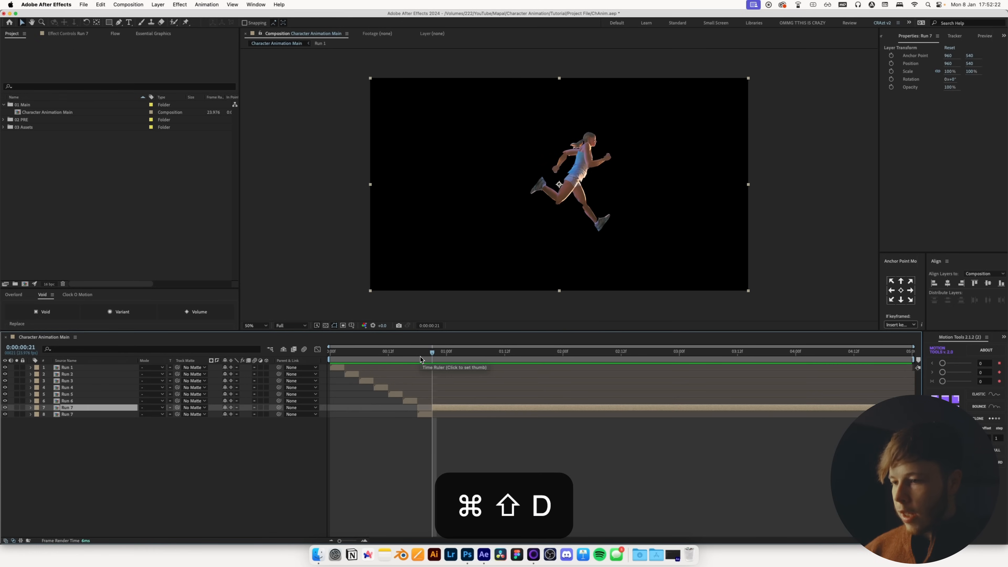
{"action": "key", "text": "Delete"}
Set the work area to end where the Run 7 layer ends and scrub back through the run cycle
{"action": "left_click", "coordinate": [423, 353]}
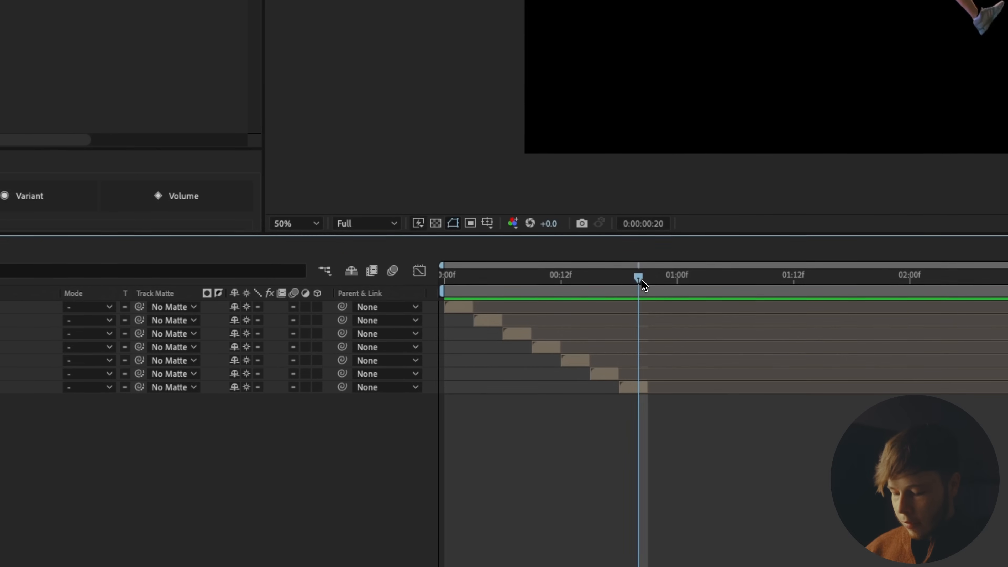
{"action": "key", "text": "Page_Down"}
{"action": "key", "text": "n"}
{"action": "left_click_drag", "start_coordinate": [638, 287], "coordinate": [367, 292]}
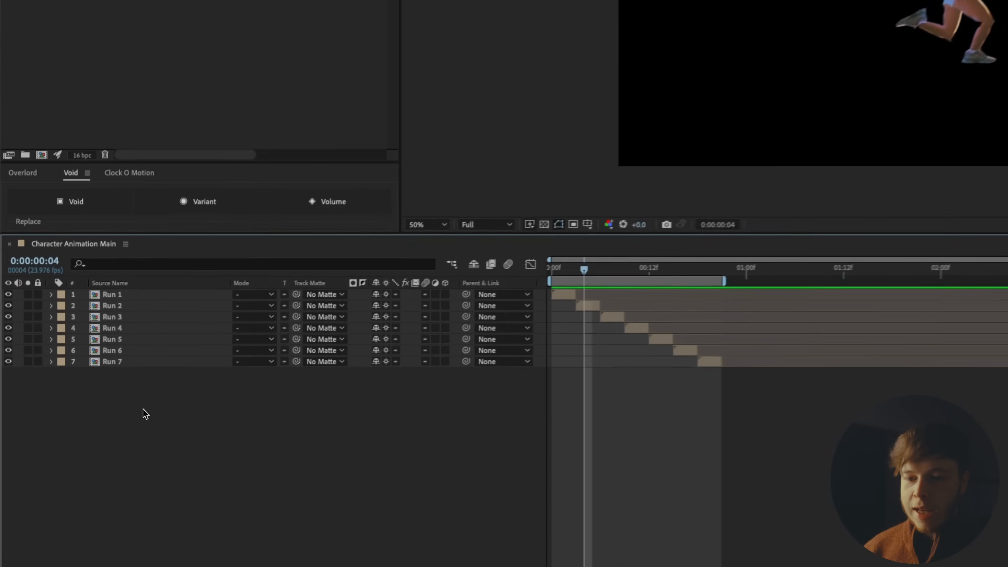
Pre-compose the layers Run 1 to Run 7 as Running Cycle PRE, moving all attributes into the new composition
{"action": "left_click_drag", "start_coordinate": [85, 437], "coordinate": [62, 369]}
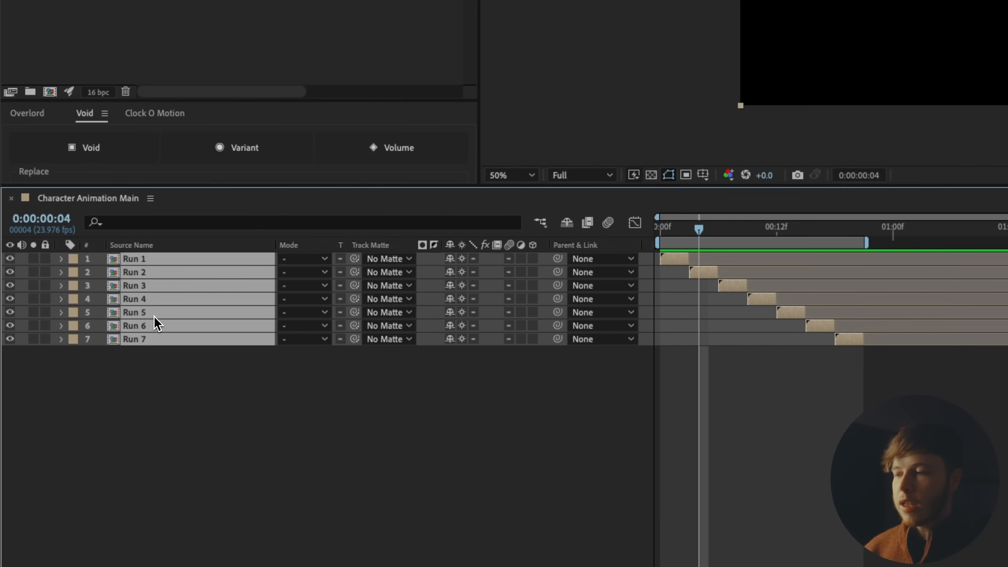
{"action": "key", "text": "super+shift+c"}
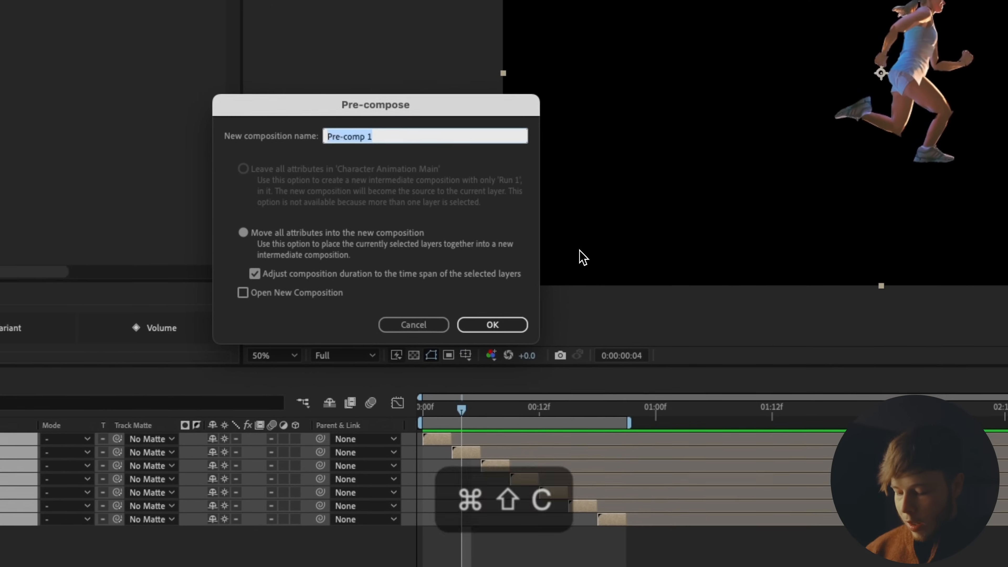
{"action": "type", "text": "Running Cyu"}
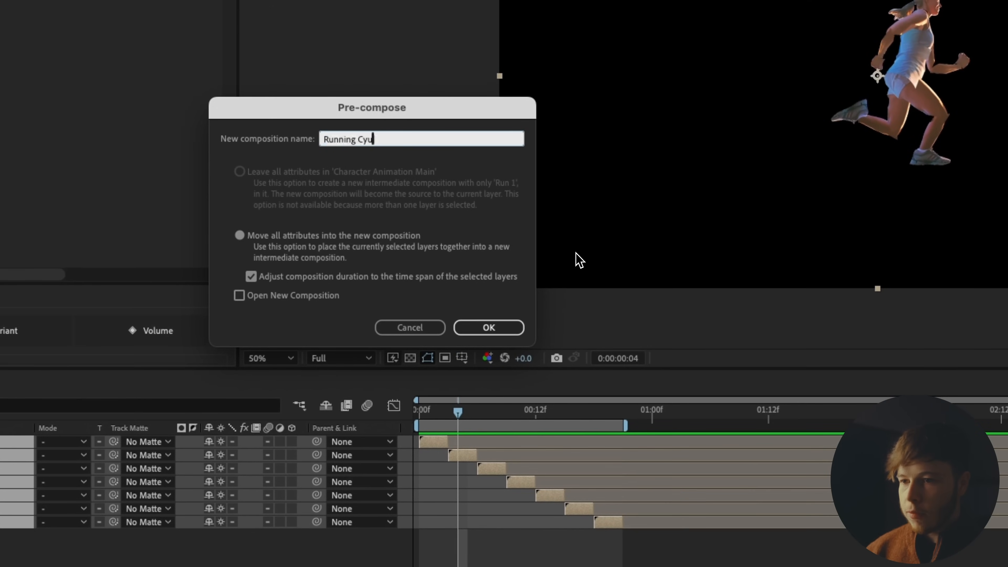
{"action": "key", "text": "BackSpace"}
{"action": "type", "text": "cle PRE"}
{"action": "key", "text": "Return"}
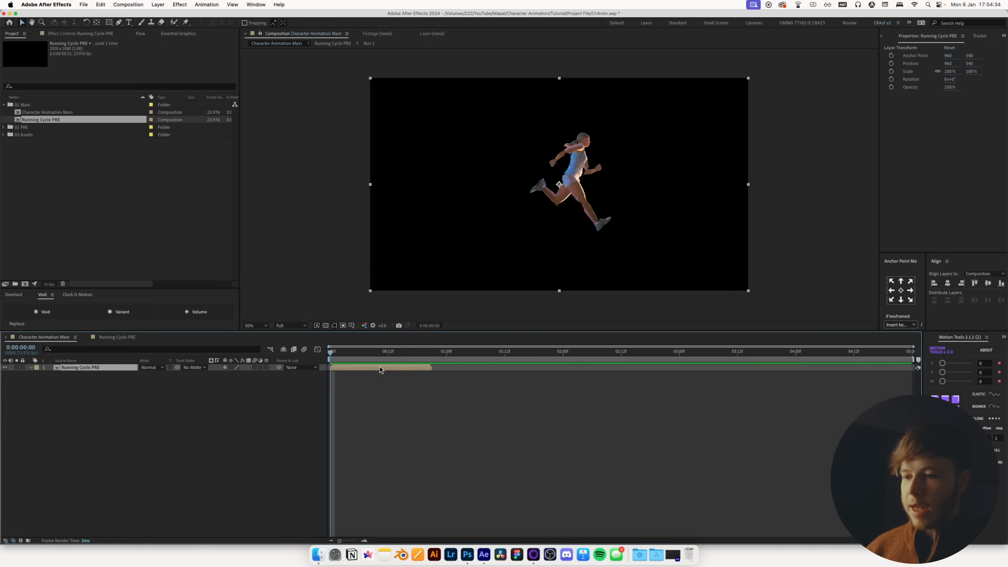
Duplicate the Running Cycle PRE layer four times, place the five copies end to end in time and preview the loop
{"action": "key", "text": "super+d"}
{"action": "key", "text": "super+d"}
{"action": "key", "text": "super+d"}
{"action": "key", "text": "super+d"}
{"action": "left_click_drag", "start_coordinate": [351, 387], "coordinate": [453, 392]}
{"action": "left_click_drag", "start_coordinate": [387, 381], "coordinate": [590, 380]}
{"action": "left_click_drag", "start_coordinate": [380, 374], "coordinate": [686, 374]}
{"action": "left_click_drag", "start_coordinate": [376, 367], "coordinate": [820, 354]}
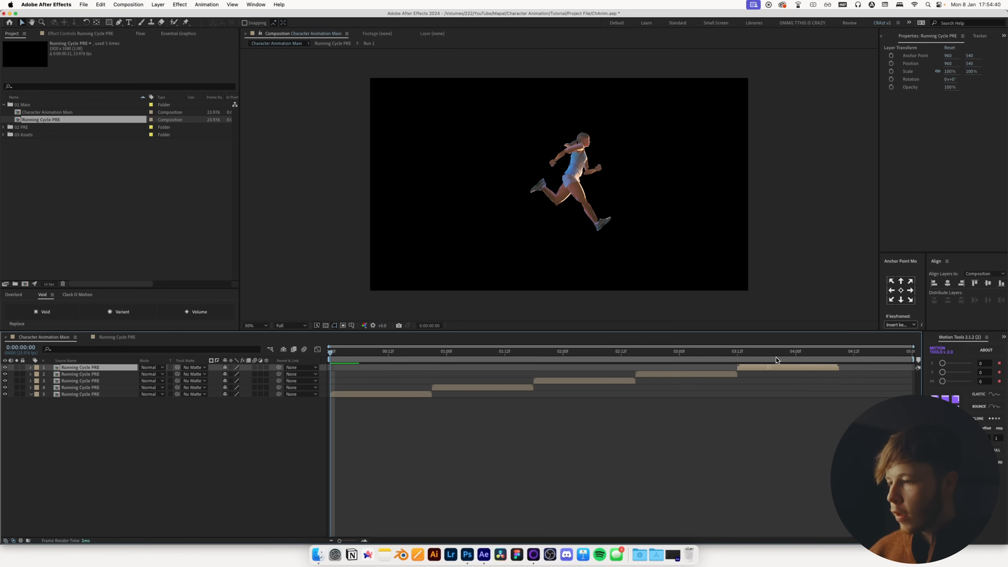
{"action": "key", "text": "space"}
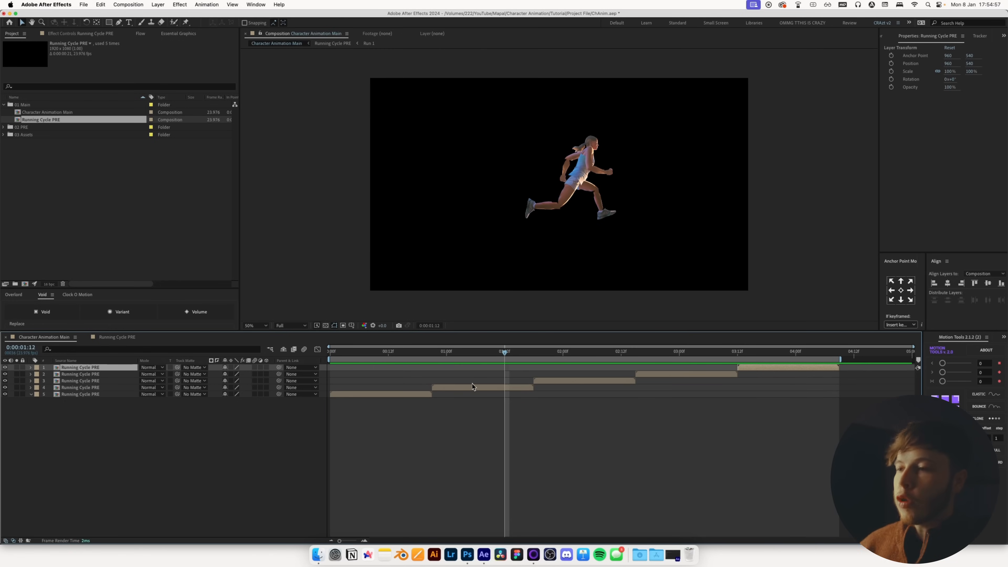
Preview the empty-asphalt-road images in the Assets folder in Finder and add all three to the composition beneath the Running Cycle PRE layers
{"action": "left_click", "coordinate": [317, 553]}
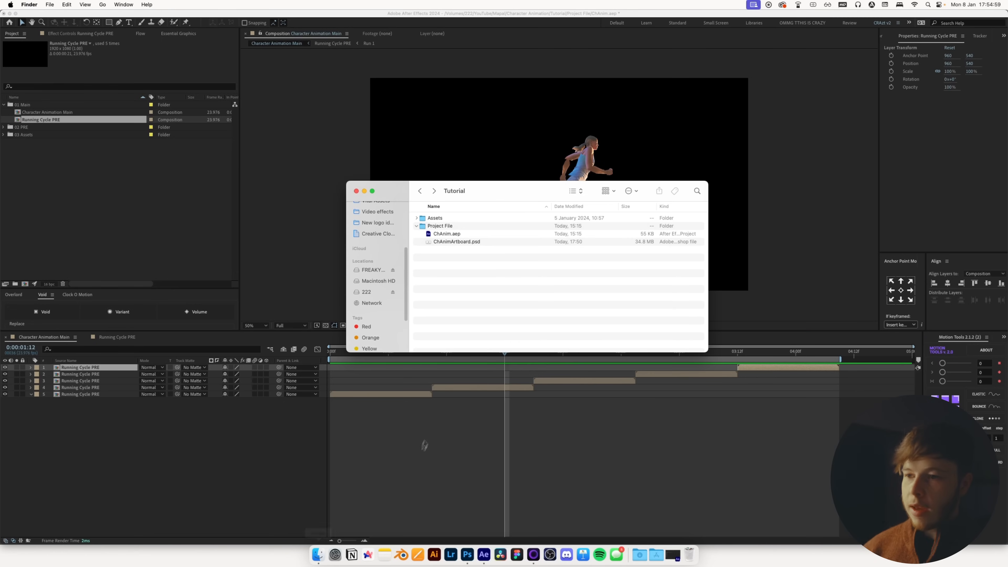
{"action": "double_click", "coordinate": [443, 219]}
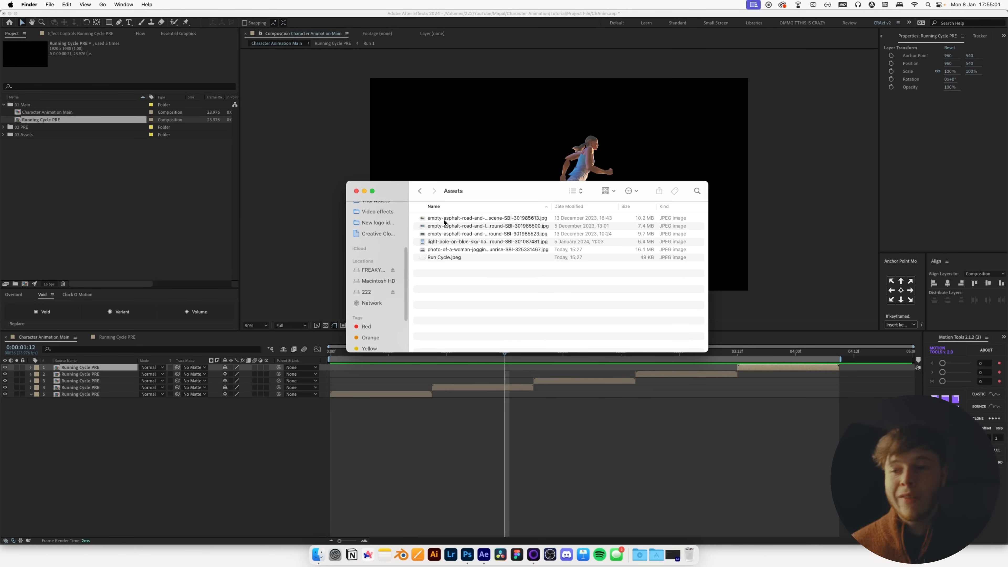
{"action": "left_click", "coordinate": [443, 219]}
{"action": "key", "text": "space"}
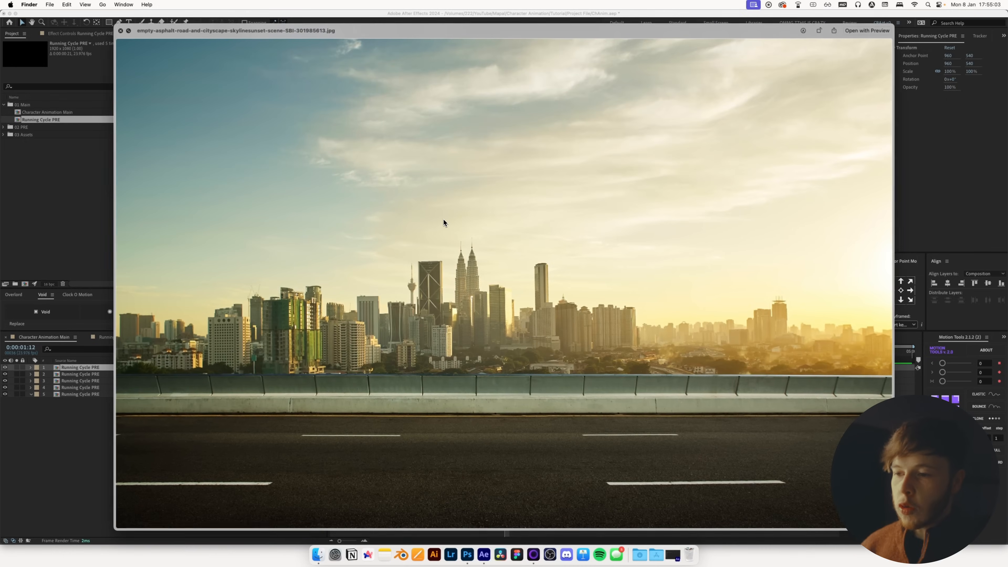
{"action": "key", "text": "Down"}
{"action": "key", "text": "Down"}
{"action": "key", "text": "space"}
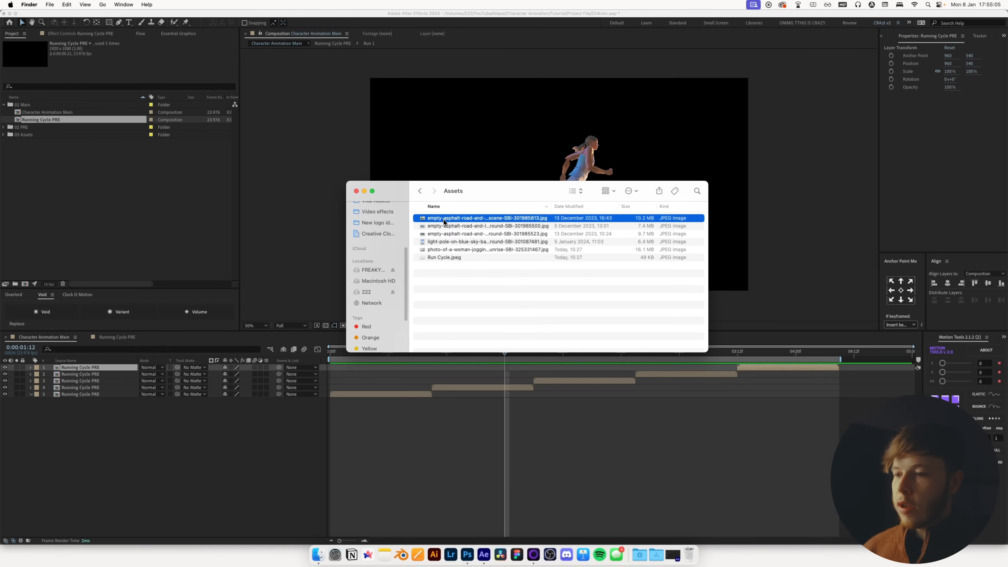
{"action": "left_click", "coordinate": [436, 234], "text": "shift"}
{"action": "left_click_drag", "start_coordinate": [437, 233], "coordinate": [189, 450]}
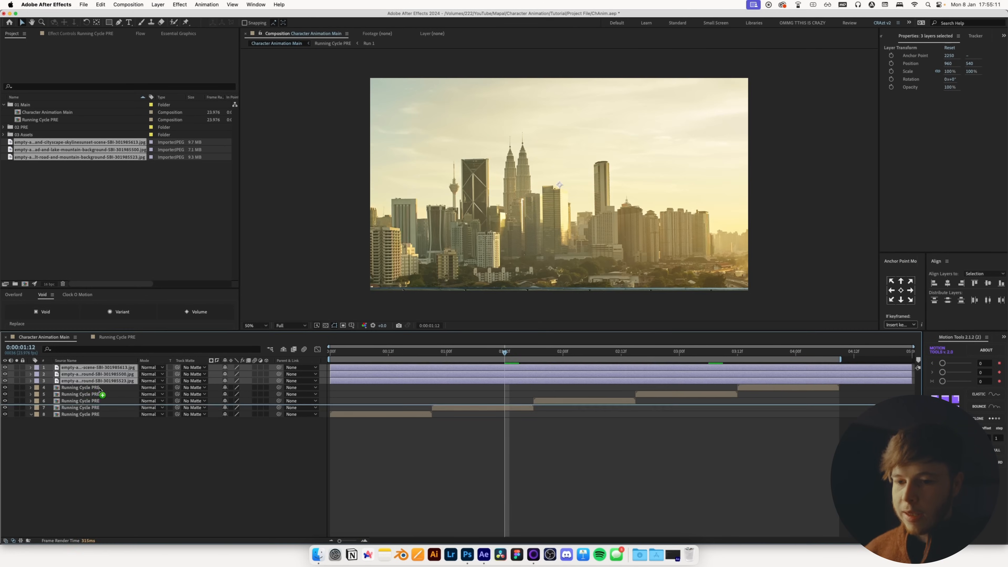
{"action": "left_click_drag", "start_coordinate": [102, 395], "coordinate": [83, 472]}
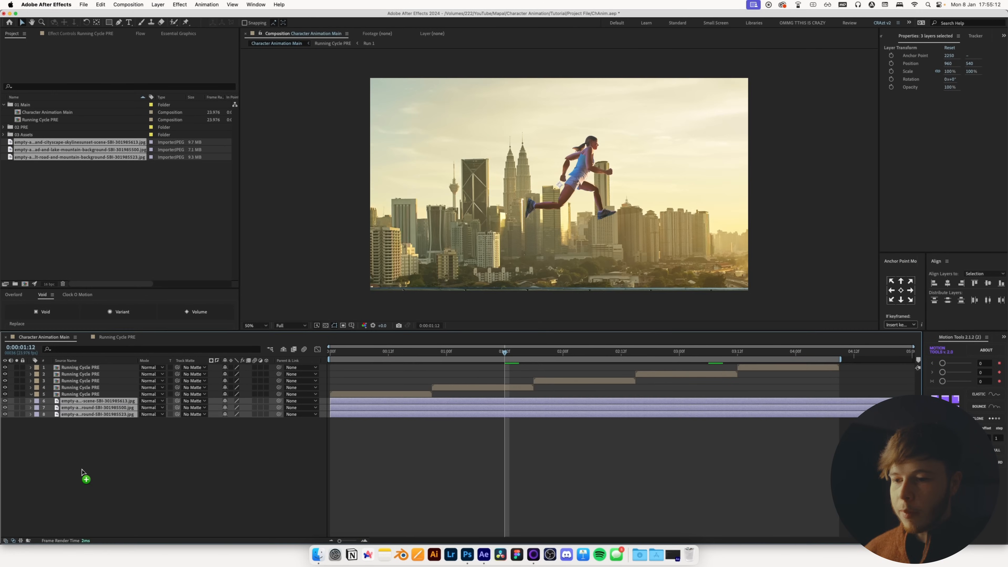
Scale the three empty-asphalt-road image layers to 48% and undo the accidental shift of a Running Cycle PRE layer
{"action": "key", "text": "s"}
{"action": "left_click_drag", "start_coordinate": [246, 437], "coordinate": [226, 437]}
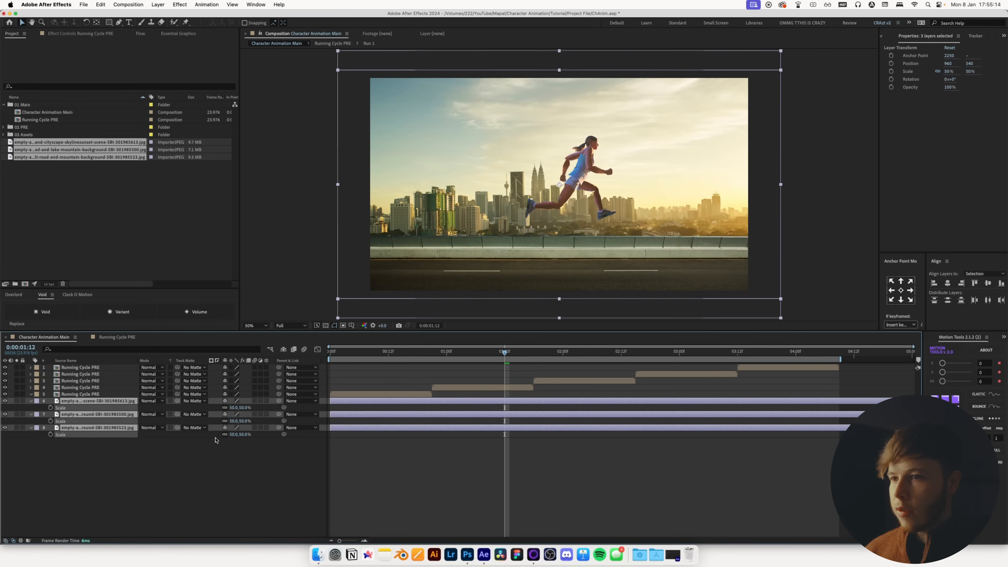
{"action": "left_click", "coordinate": [475, 285]}
{"action": "left_click_drag", "start_coordinate": [474, 286], "coordinate": [320, 286]}
{"action": "key", "text": "super+z"}
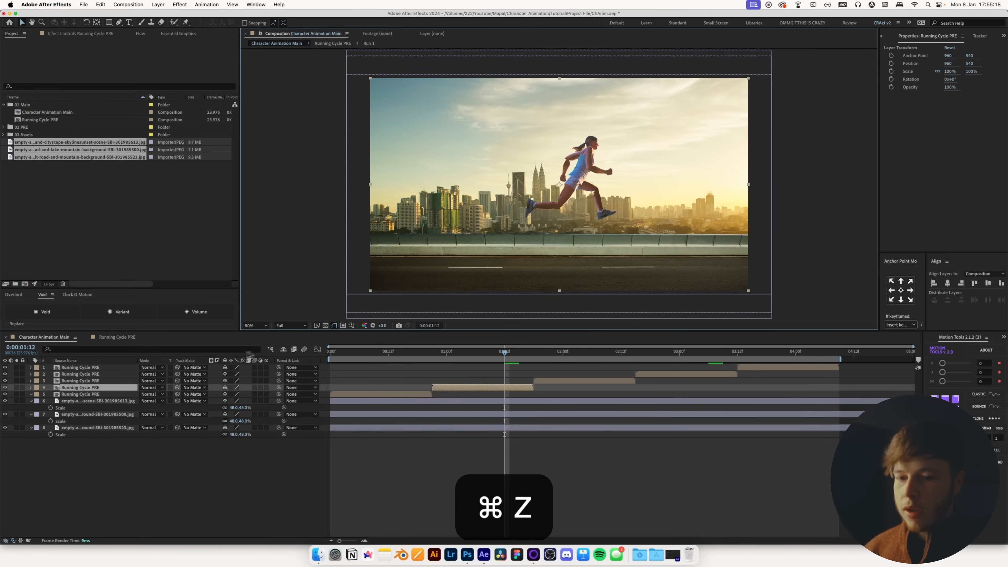
Shift the cityscape image layer left in the frame and place the lake-and-mountain image layer against its right edge
{"action": "key", "text": "super+z"}
{"action": "left_click_drag", "start_coordinate": [572, 234], "coordinate": [334, 236]}
{"action": "left_click", "coordinate": [95, 413]}
{"action": "left_click_drag", "start_coordinate": [561, 258], "coordinate": [706, 285]}
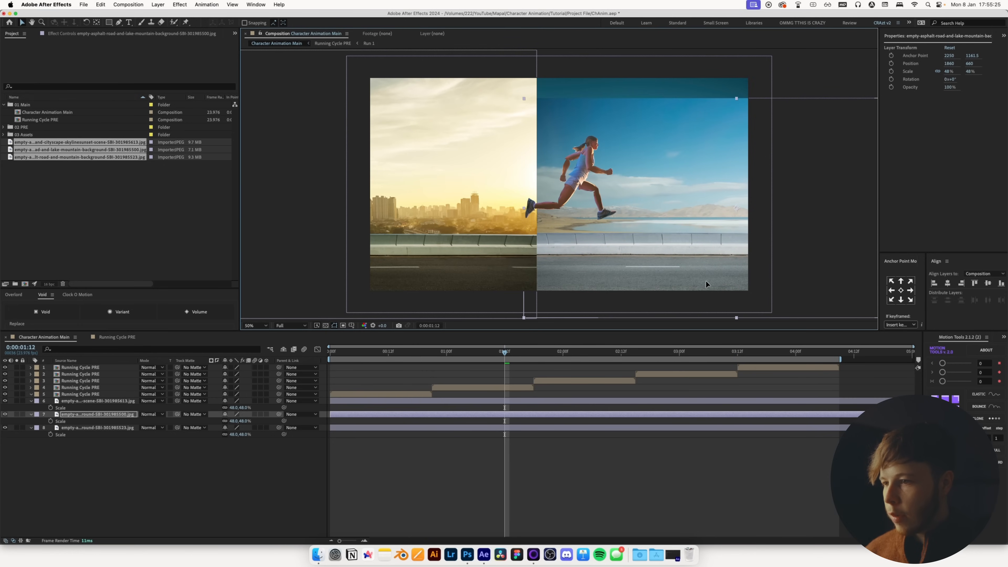
Scale the lake-and-mountain image layer to 63% and move it to position 1910, 590 so its road meets the cityscape road
{"action": "key", "text": "s"}
{"action": "key", "text": "p"}
{"action": "left_click_drag", "start_coordinate": [228, 427], "coordinate": [232, 427]}
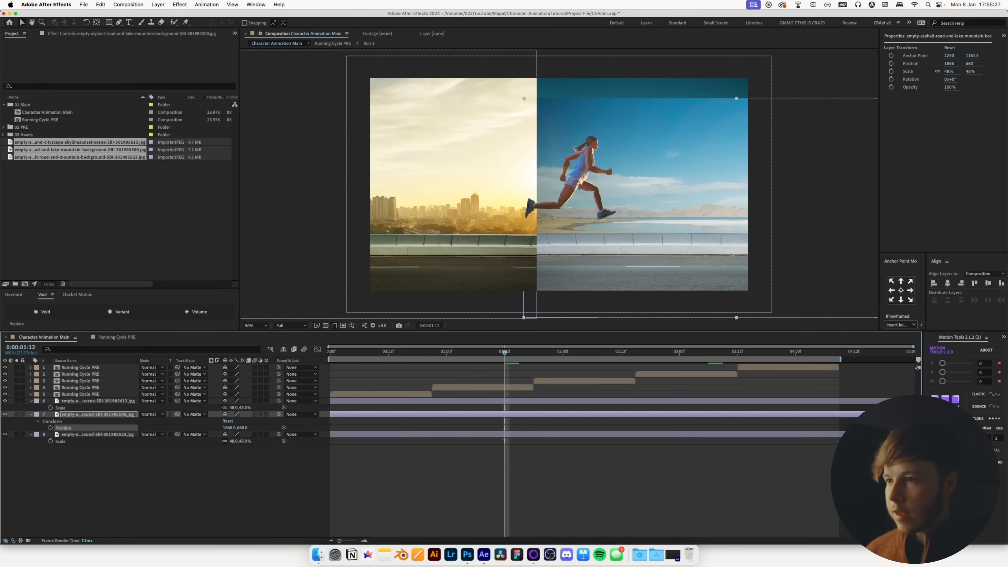
{"action": "key", "text": "shift+s"}
{"action": "left_click_drag", "start_coordinate": [231, 436], "coordinate": [237, 436]}
{"action": "left_click_drag", "start_coordinate": [591, 269], "coordinate": [595, 254]}
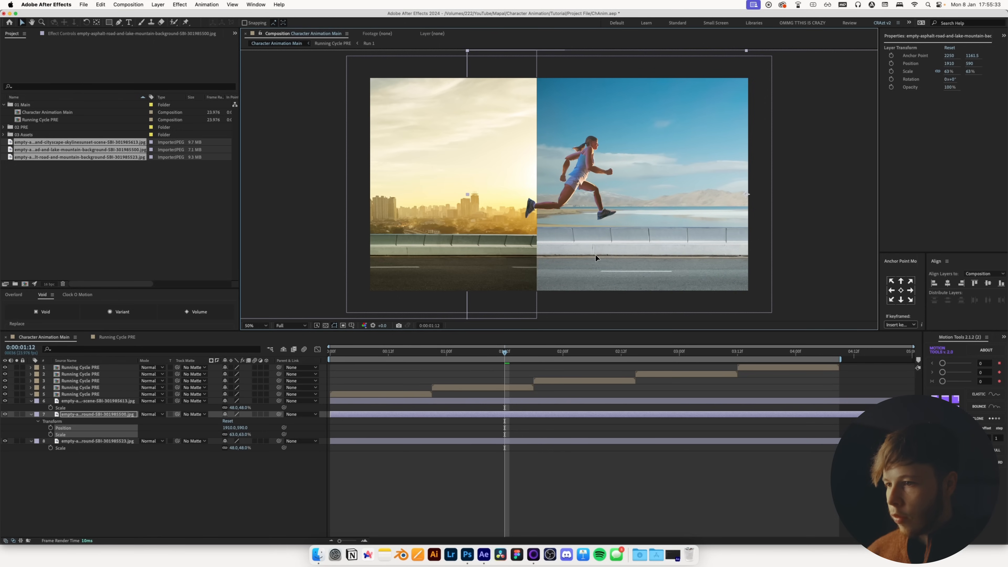
Move the cityscape and lake image layers left together and shift the road-and-mountain image layer to position 1444, 568
{"action": "left_click", "coordinate": [78, 442]}
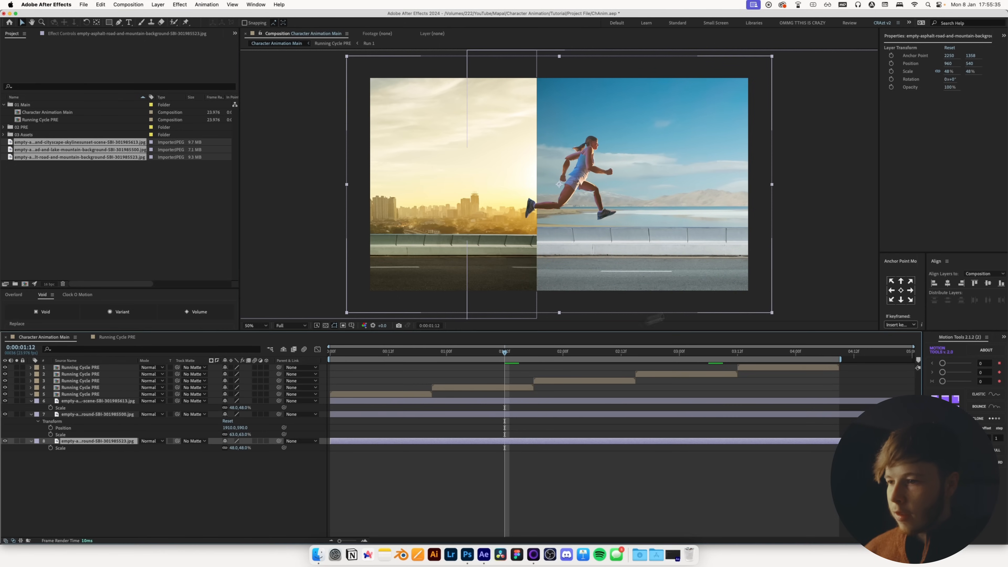
{"action": "left_click", "coordinate": [106, 414]}
{"action": "left_click", "coordinate": [114, 401], "text": "shift"}
{"action": "left_click_drag", "start_coordinate": [718, 220], "coordinate": [348, 241]}
{"action": "left_click", "coordinate": [112, 441]}
{"action": "left_click_drag", "start_coordinate": [664, 296], "coordinate": [779, 264]}
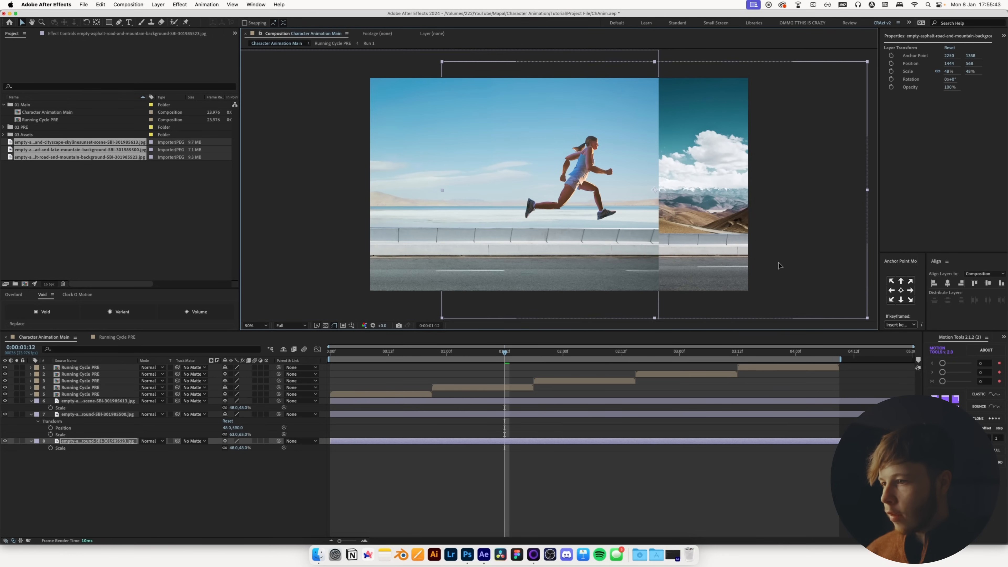
Set the lake image layer to 57% at position 22, 618 and place the road-and-mountain layer against its right edge at 2380, 568
{"action": "left_click", "coordinate": [398, 265]}
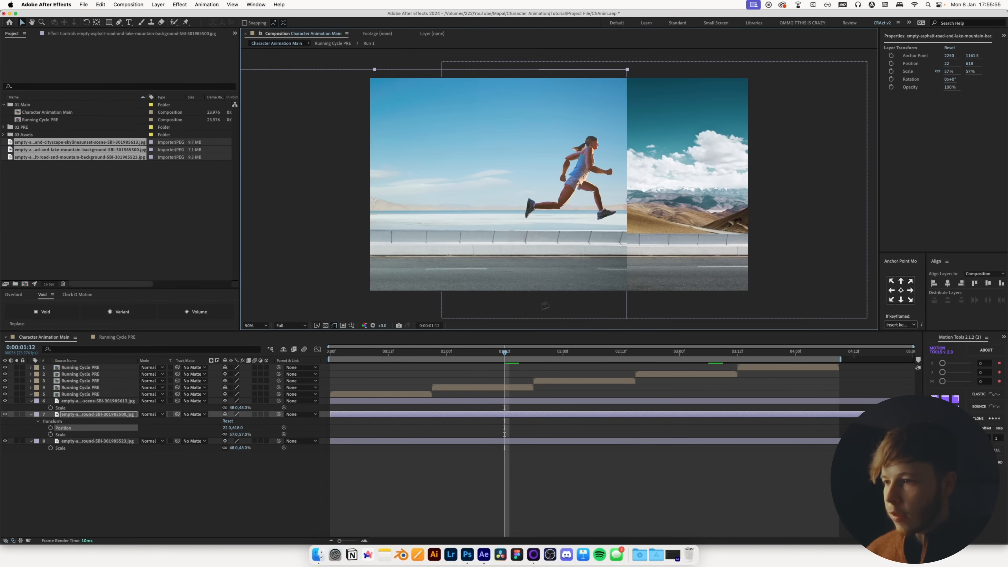
{"action": "left_click", "coordinate": [94, 400]}
{"action": "left_click_drag", "start_coordinate": [666, 249], "coordinate": [873, 249]}
{"action": "key", "text": "super+z"}
{"action": "left_click", "coordinate": [109, 441]}
{"action": "left_click_drag", "start_coordinate": [668, 254], "coordinate": [852, 254]}
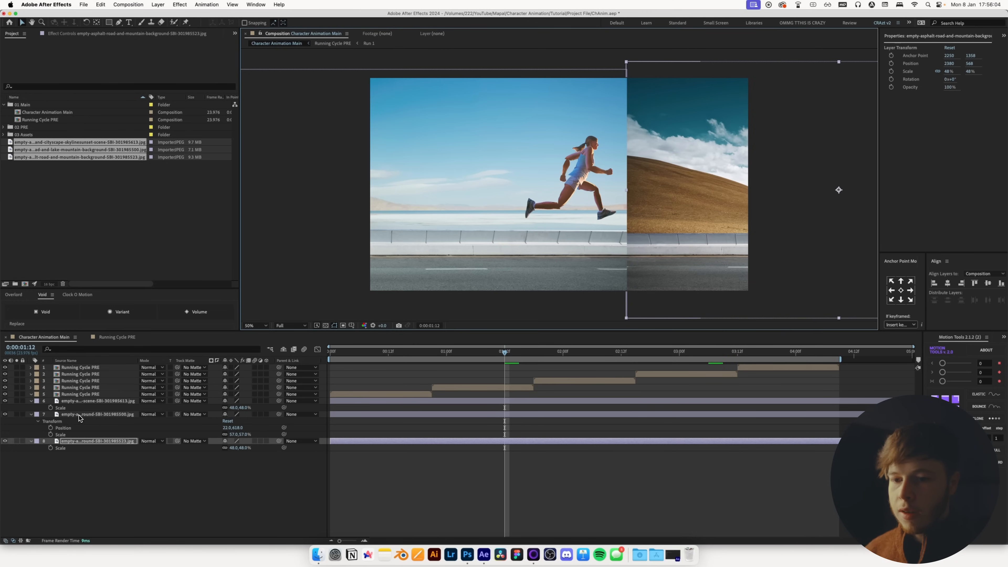
Move all three road image layers right together, then close the cityscape layer up to the lake image's left edge at -250, 540
{"action": "left_click", "coordinate": [81, 401], "text": "shift"}
{"action": "left_click_drag", "start_coordinate": [439, 259], "coordinate": [850, 243]}
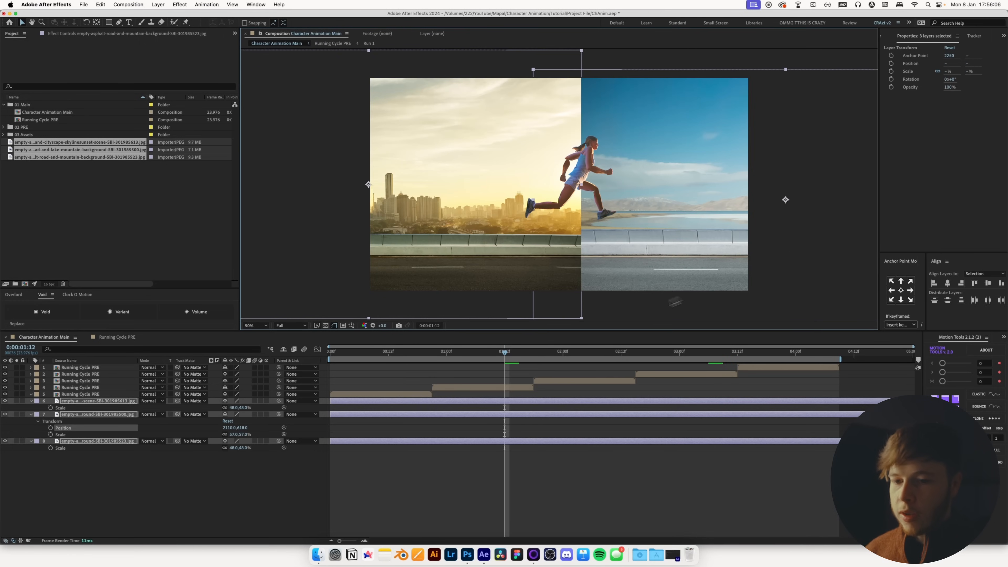
{"action": "left_click", "coordinate": [124, 465]}
{"action": "left_click", "coordinate": [114, 404]}
{"action": "left_click_drag", "start_coordinate": [484, 299], "coordinate": [452, 289]}
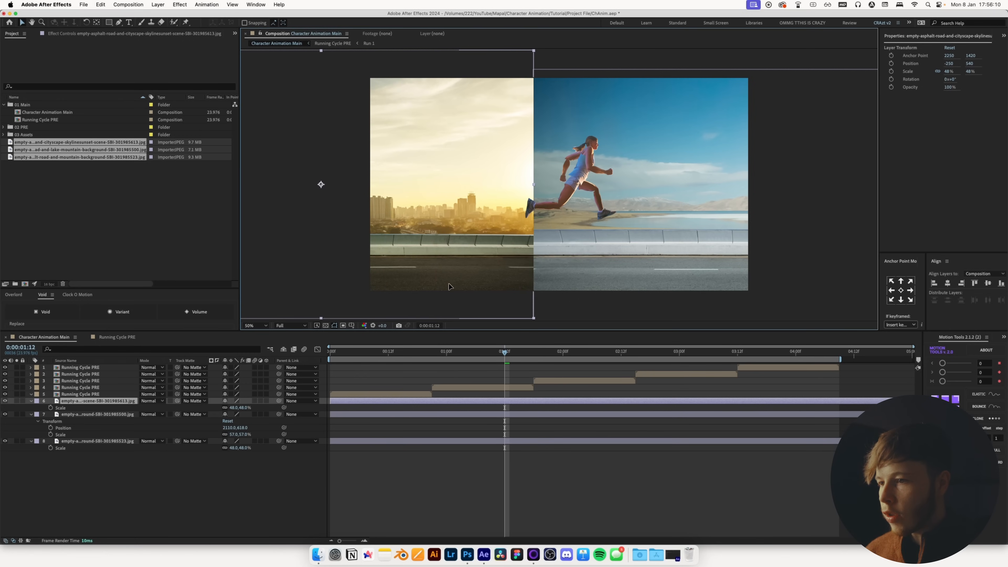
Pre-compose the three road image layers as Background PRE and turn on collapse transformations for the new layer
{"action": "left_click", "coordinate": [91, 442], "text": "shift"}
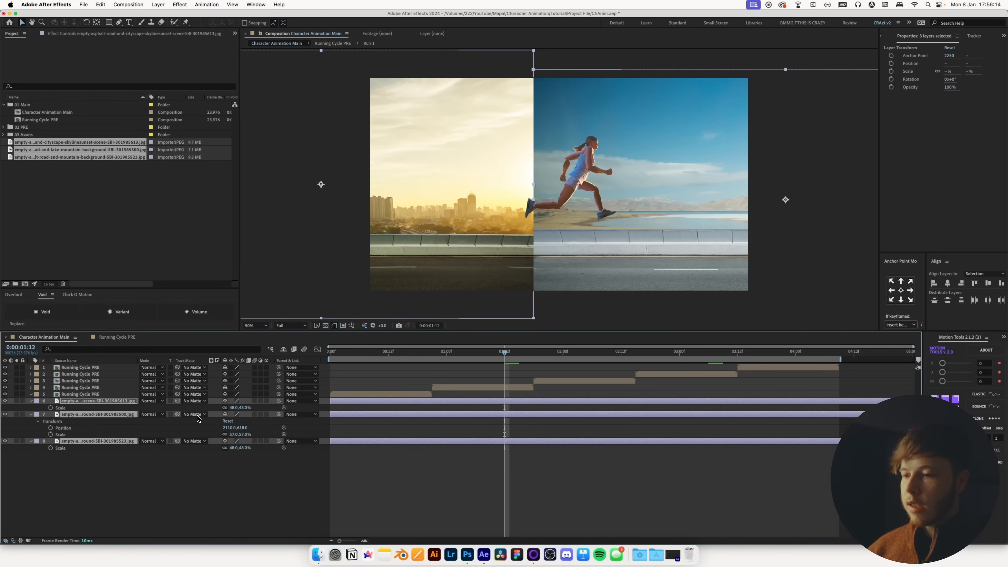
{"action": "key", "text": "super+shift+c"}
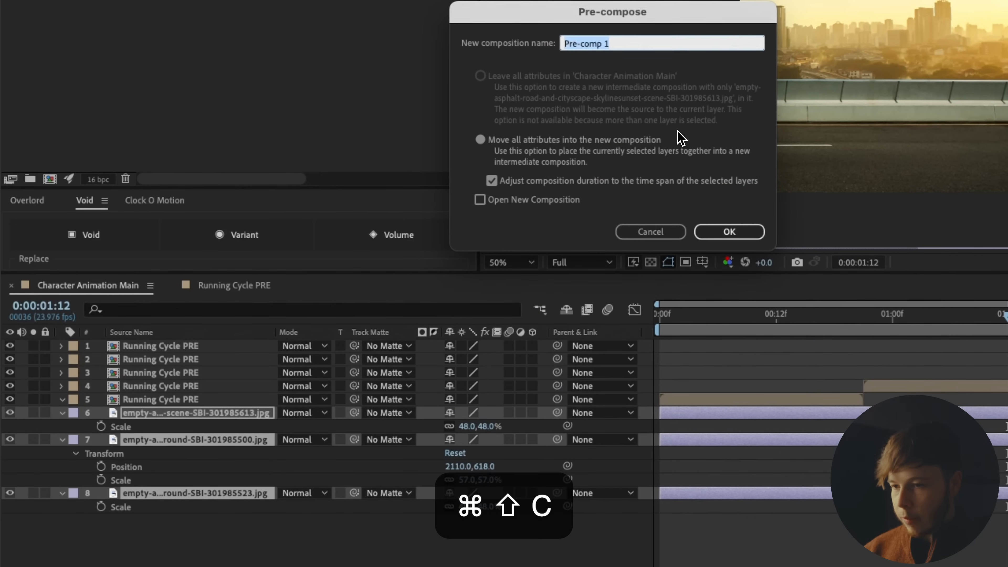
{"action": "type", "text": "BackgROund PRE"}
{"action": "key", "text": "Return"}
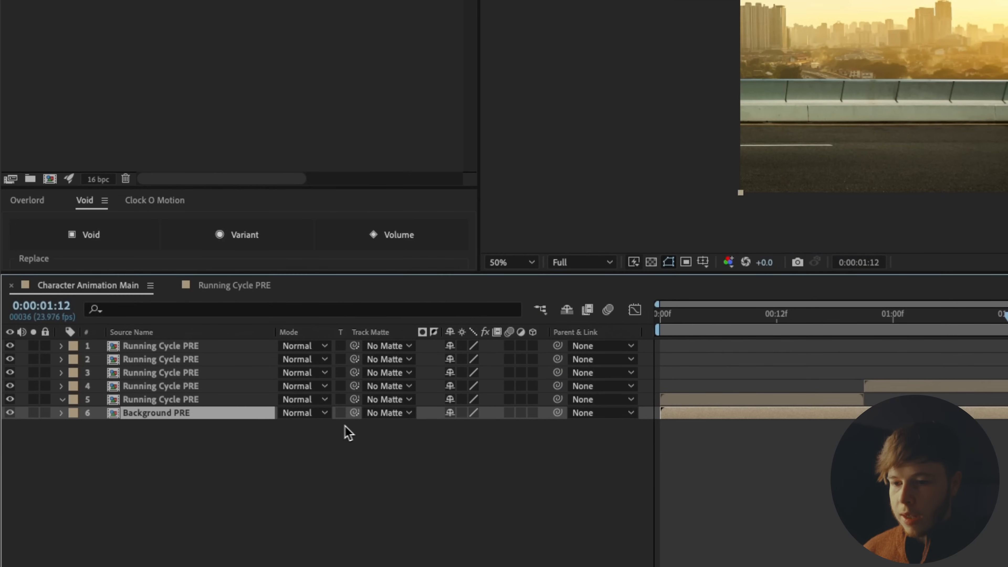
{"action": "left_click", "coordinate": [461, 413]}
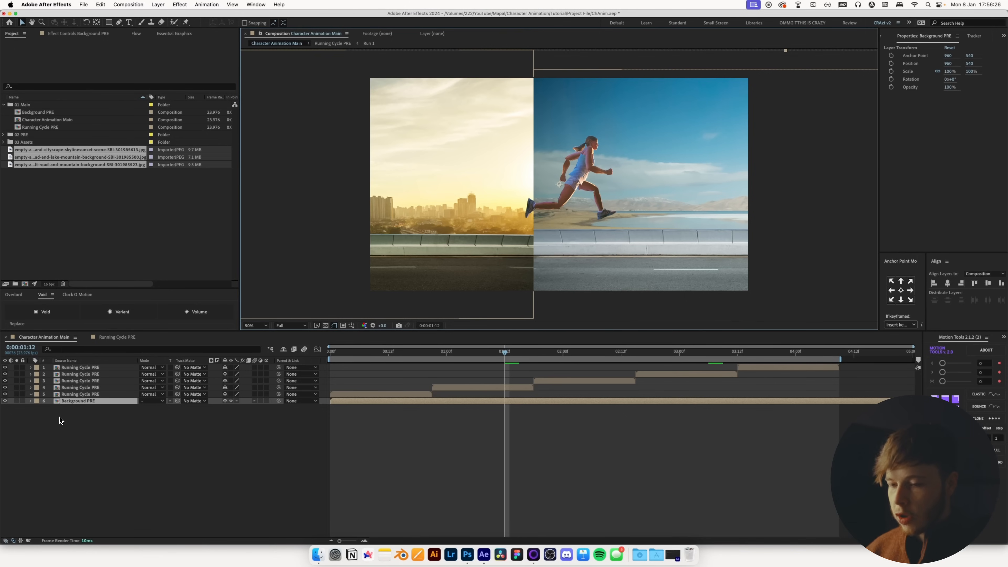
Keyframe the Background PRE position from left-aligned to the composition at the first frame to right-aligned at 0:00:04:08
{"action": "left_click", "coordinate": [934, 286]}
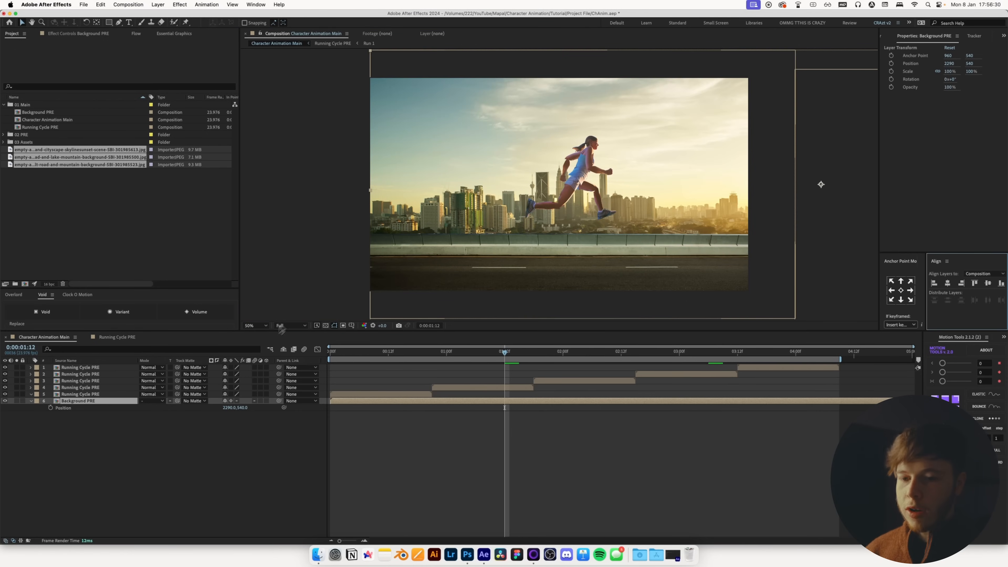
{"action": "left_click", "coordinate": [50, 407]}
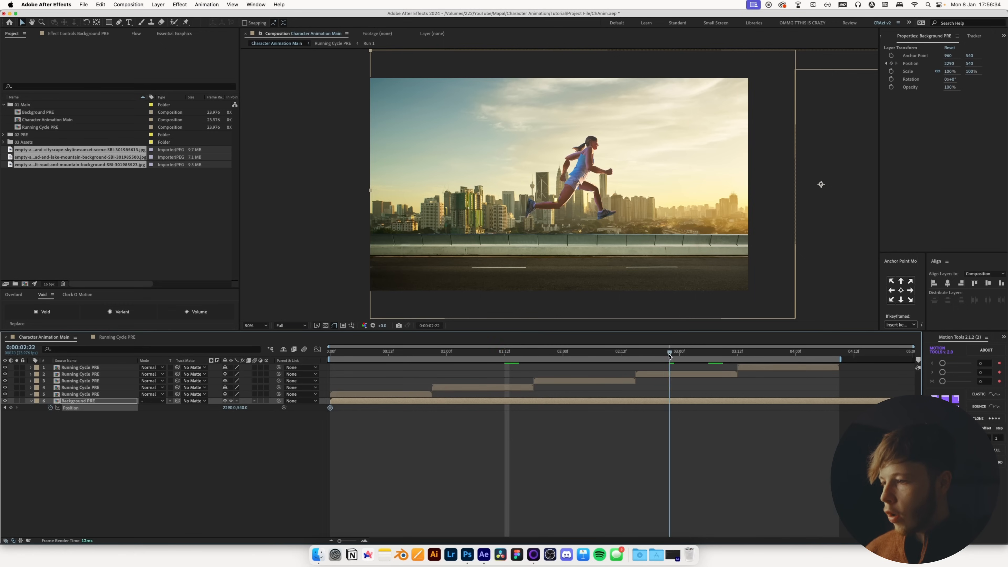
{"action": "left_click", "coordinate": [834, 350]}
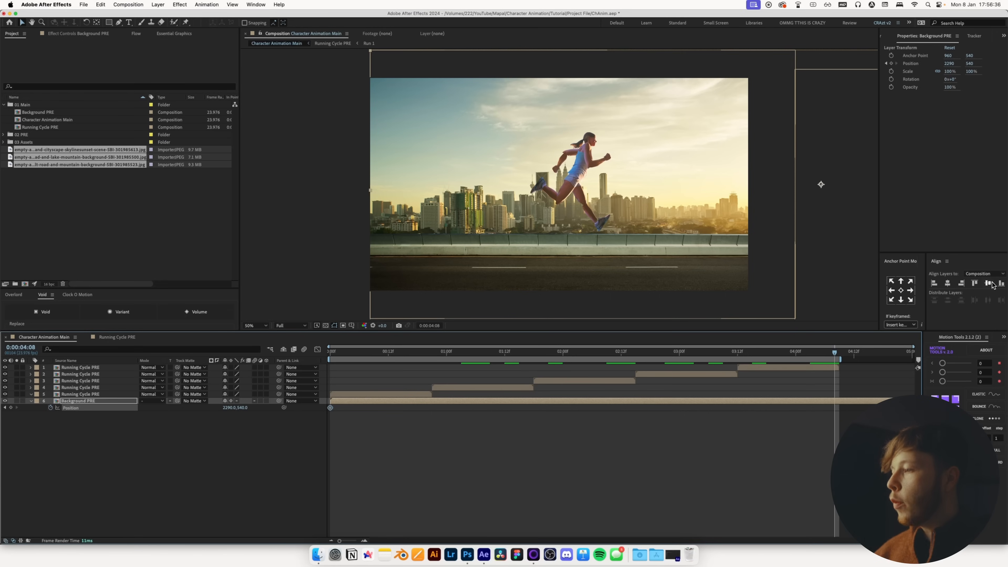
{"action": "left_click", "coordinate": [963, 286]}
Preview the runner against the scrolling background
{"action": "key", "text": "space"}
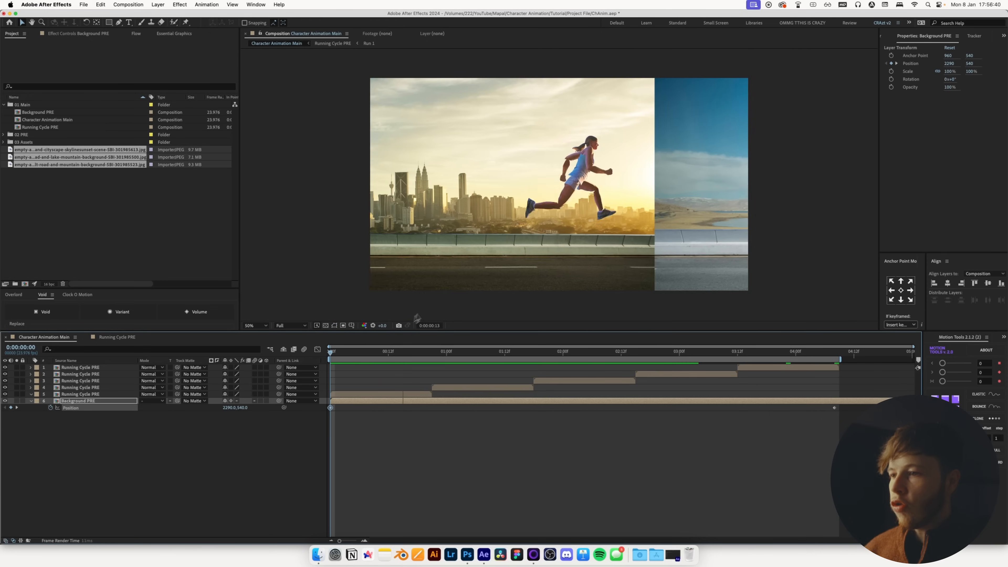
{"action": "key", "text": "space"}
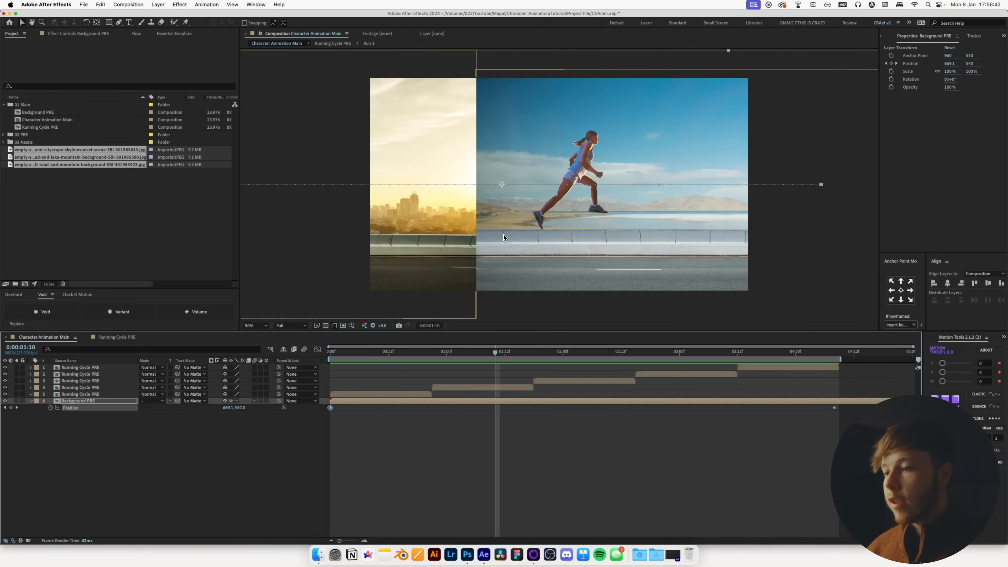
{"action": "key", "text": "space"}
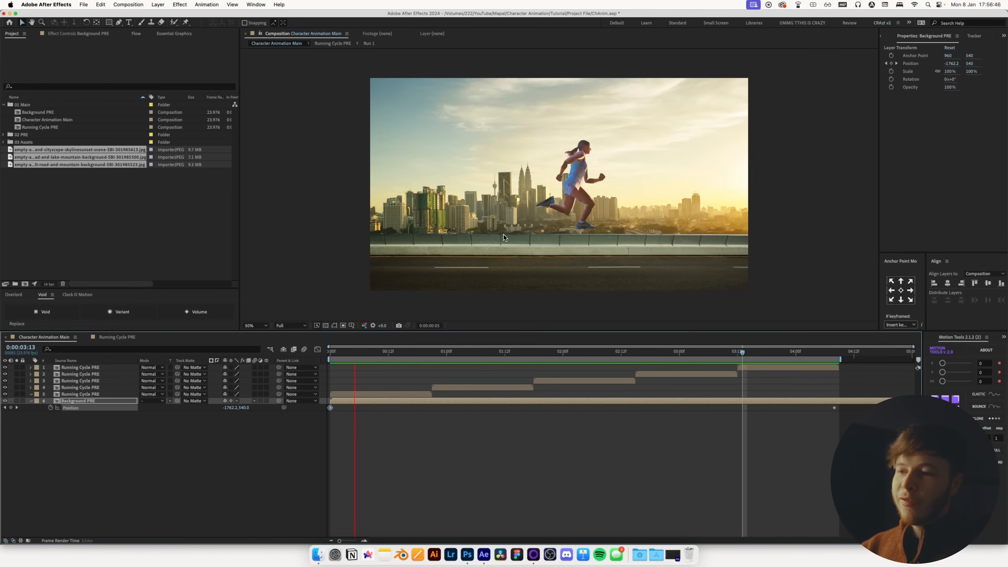
{"action": "key", "text": "space"}
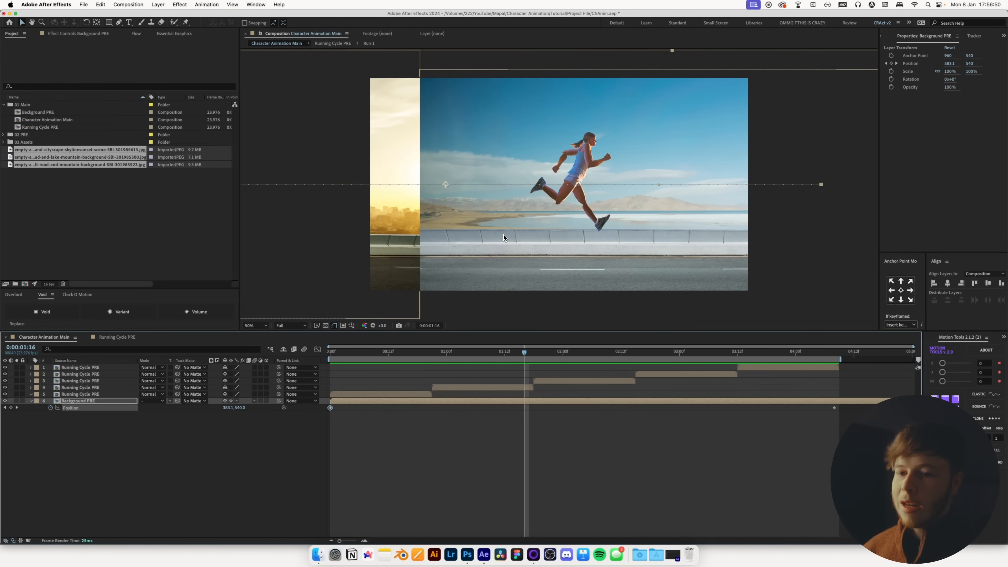
Move the five Running Cycle PRE layers down onto the road at position 960, 798 and preview the animation
{"action": "left_click", "coordinate": [85, 395]}
{"action": "left_click", "coordinate": [94, 371], "text": "shift"}
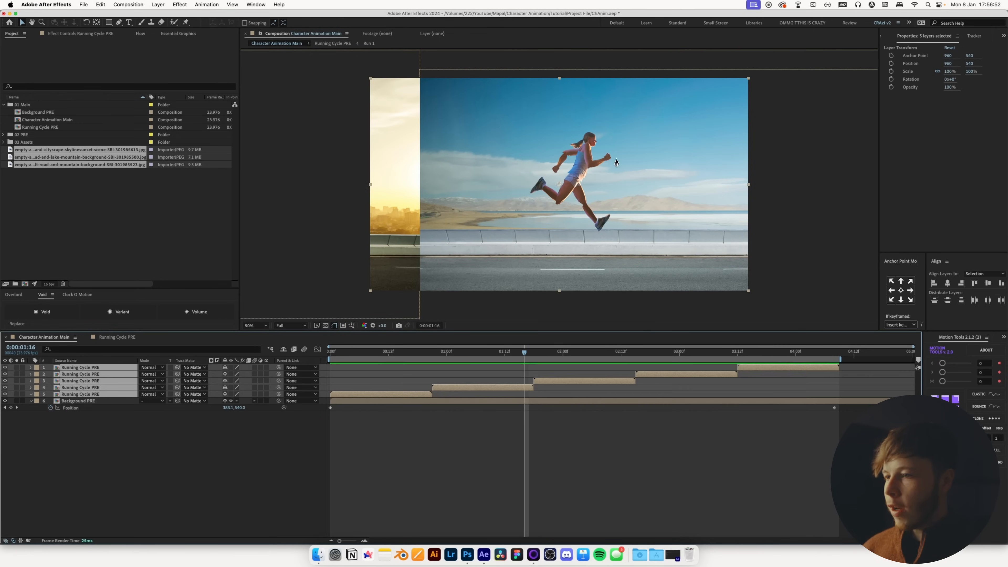
{"action": "left_click_drag", "start_coordinate": [591, 182], "coordinate": [585, 231]}
{"action": "key", "text": "space"}
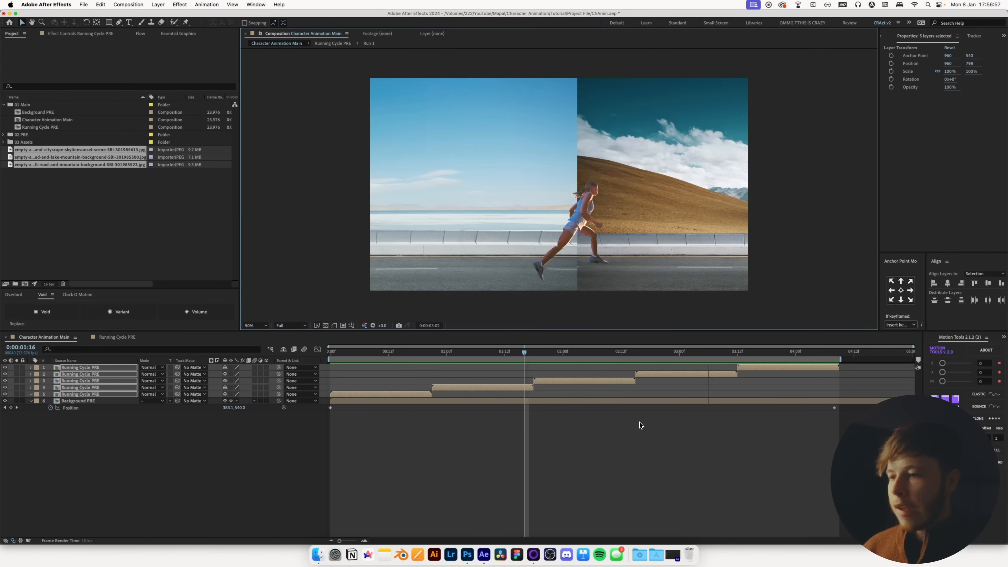
{"action": "left_click", "coordinate": [639, 422]}
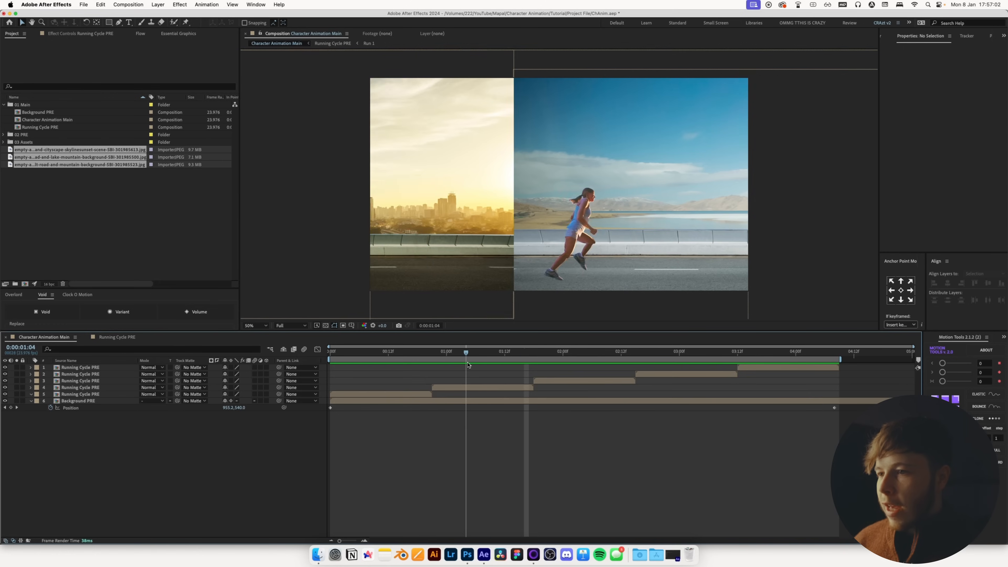
{"action": "left_click_drag", "start_coordinate": [507, 344], "coordinate": [476, 351]}
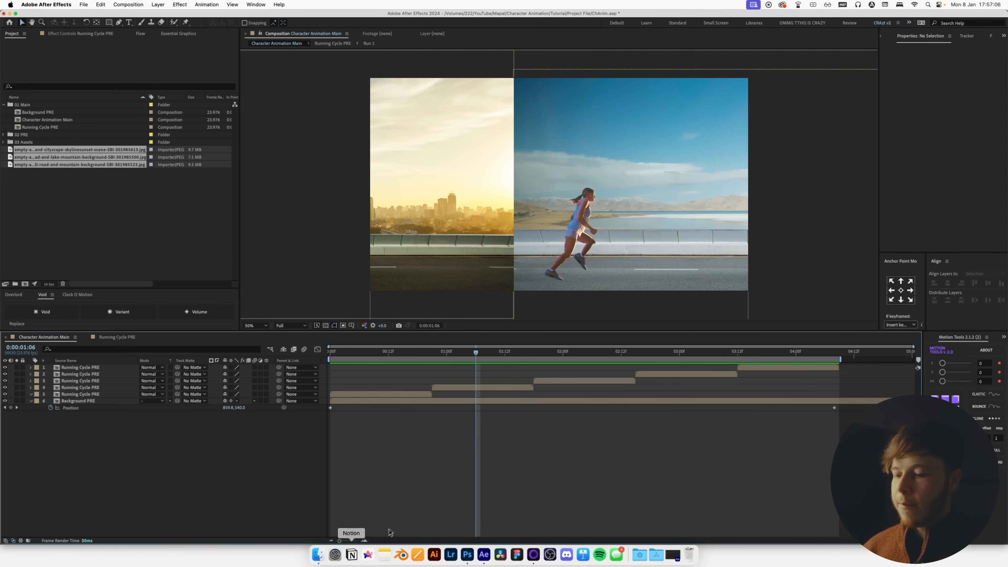
Preview the light-pole-on-blue-sky-background image in the Assets folder in Finder
{"action": "left_click", "coordinate": [320, 555]}
{"action": "left_click", "coordinate": [440, 325]}
{"action": "left_click", "coordinate": [462, 241]}
{"action": "key", "text": "space"}
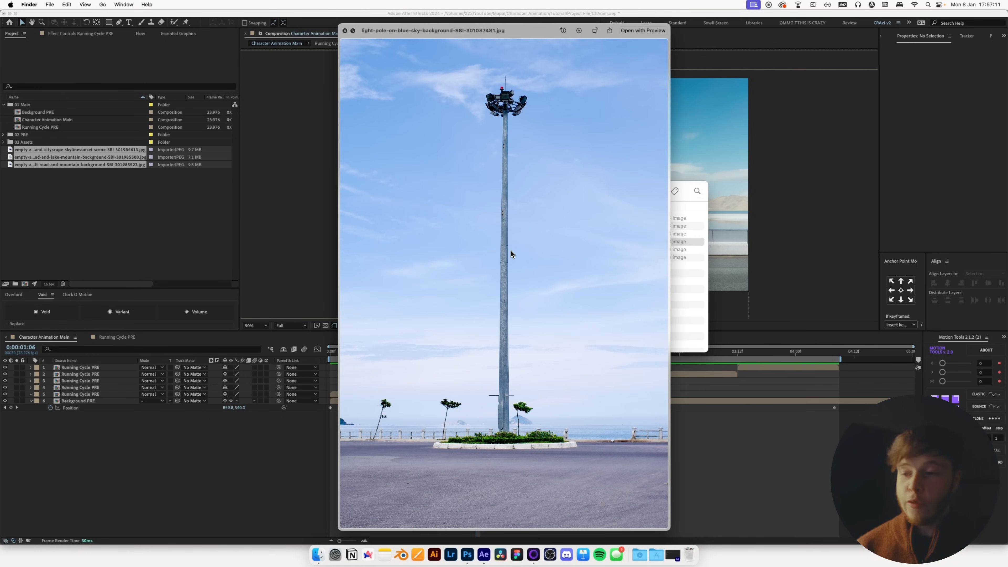
{"action": "key", "text": "space"}
{"action": "left_click", "coordinate": [594, 457]}
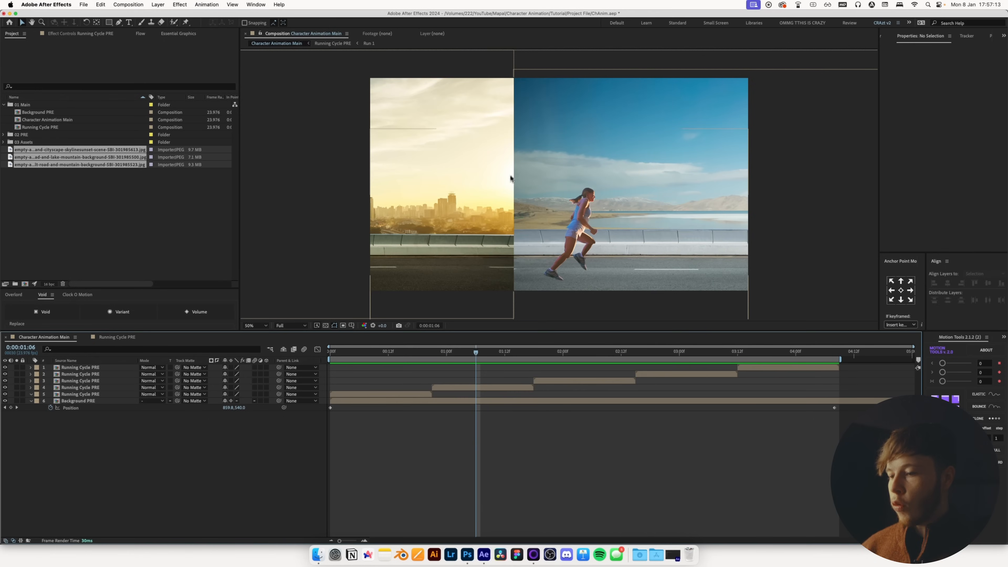
Switch to Photoshop and open the light-pole-on-blue-sky-background image from the Assets folder, accepting the default Camera Raw settings
{"action": "left_click", "coordinate": [467, 555]}
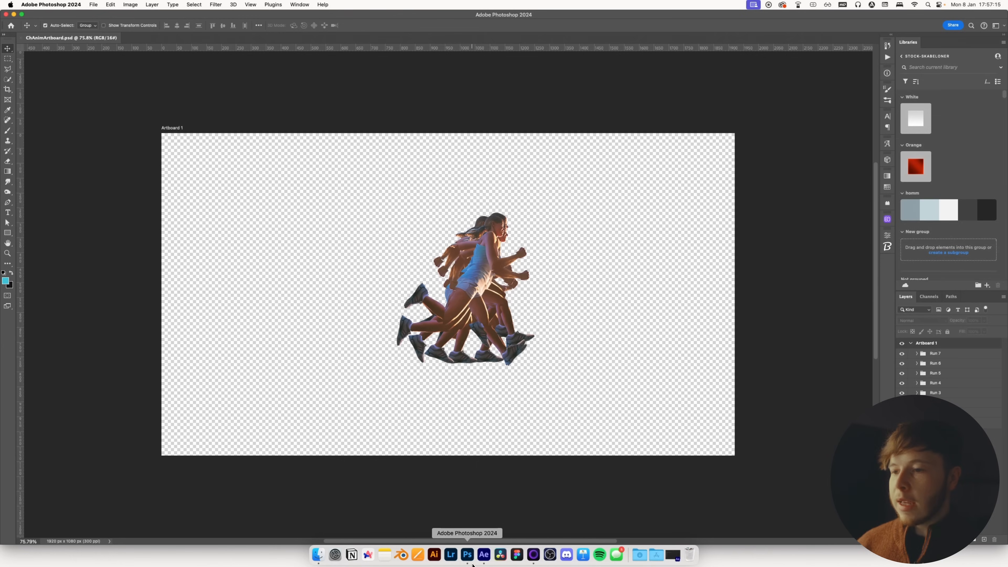
{"action": "key", "text": "super+Tab"}
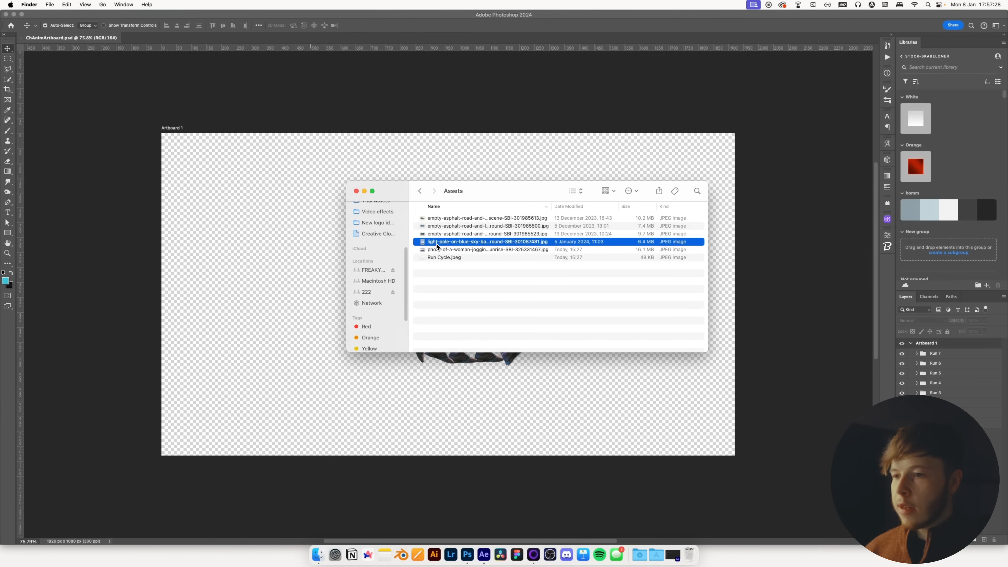
{"action": "left_click_drag", "start_coordinate": [437, 244], "coordinate": [135, 37]}
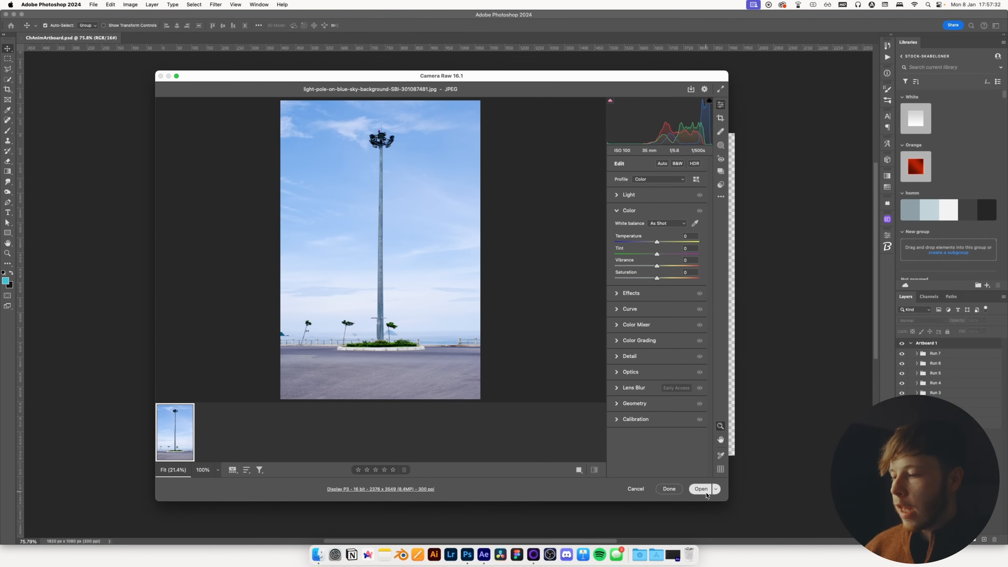
{"action": "left_click", "coordinate": [701, 489]}
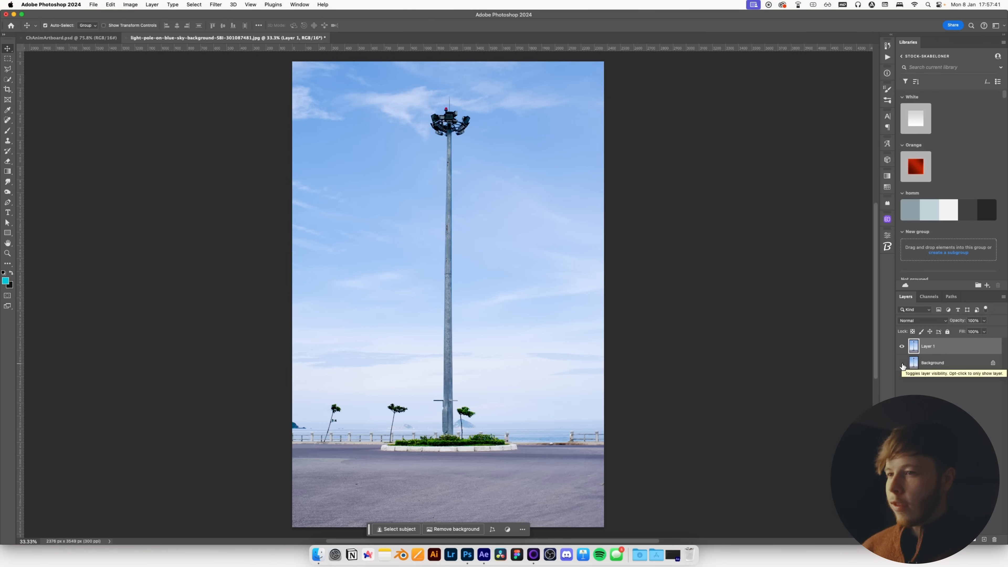
Select the light pole and its lamp head on Layer 1 with the Quick Selection tool
{"action": "key", "text": "w"}
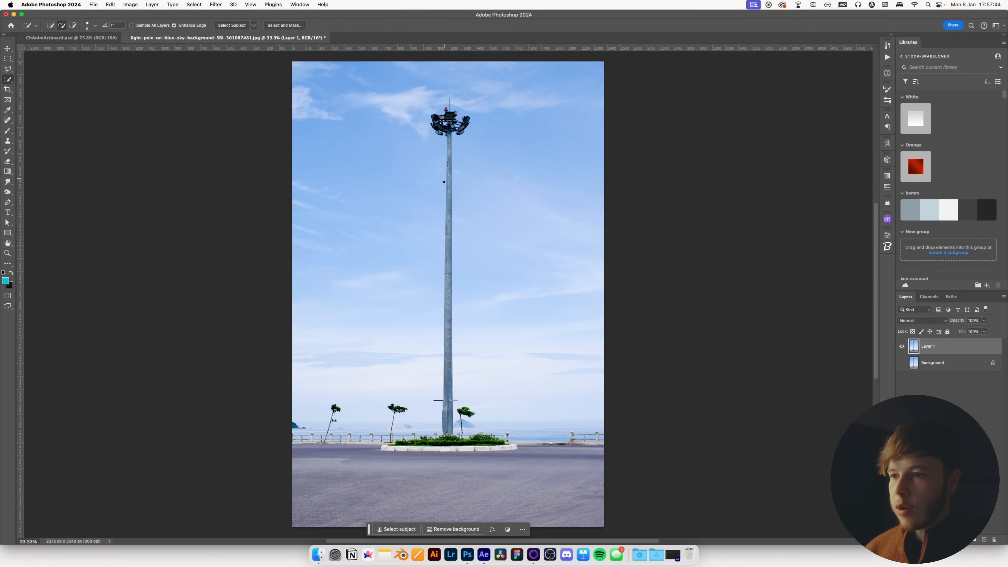
{"action": "left_click_drag", "start_coordinate": [448, 185], "coordinate": [448, 212]}
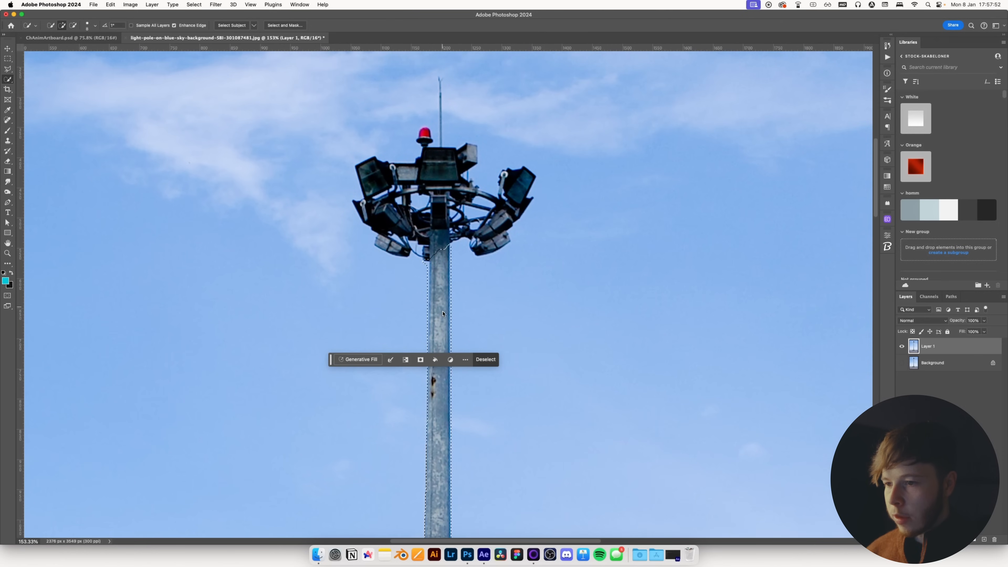
{"action": "mouse_move", "coordinate": [442, 312]}
{"action": "left_mouse_down"}
{"action": "mouse_move", "coordinate": [441, 173]}
{"action": "mouse_move", "coordinate": [452, 168]}
{"action": "mouse_move", "coordinate": [513, 190]}
{"action": "left_mouse_up"}
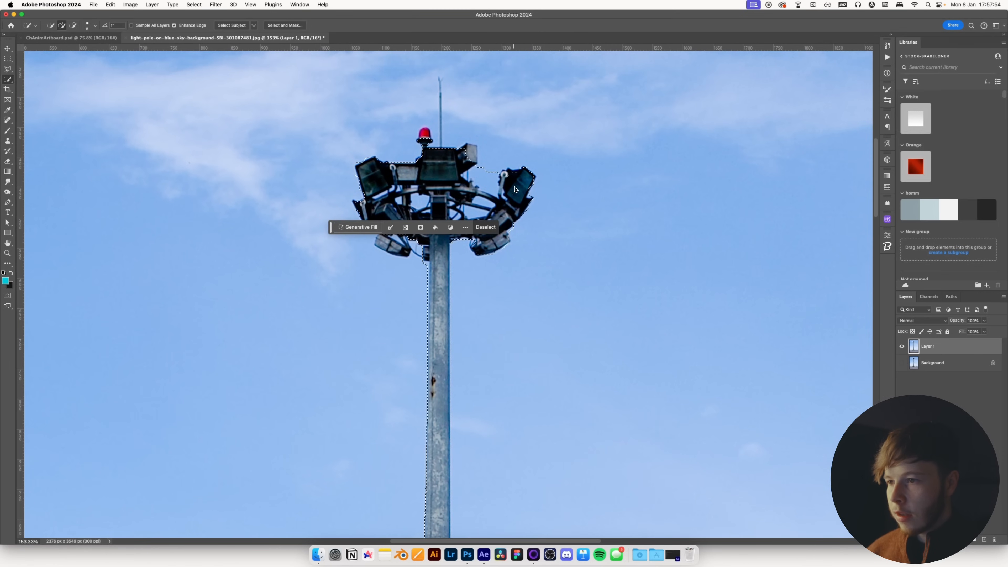
{"action": "left_click_drag", "start_coordinate": [393, 244], "coordinate": [376, 243]}
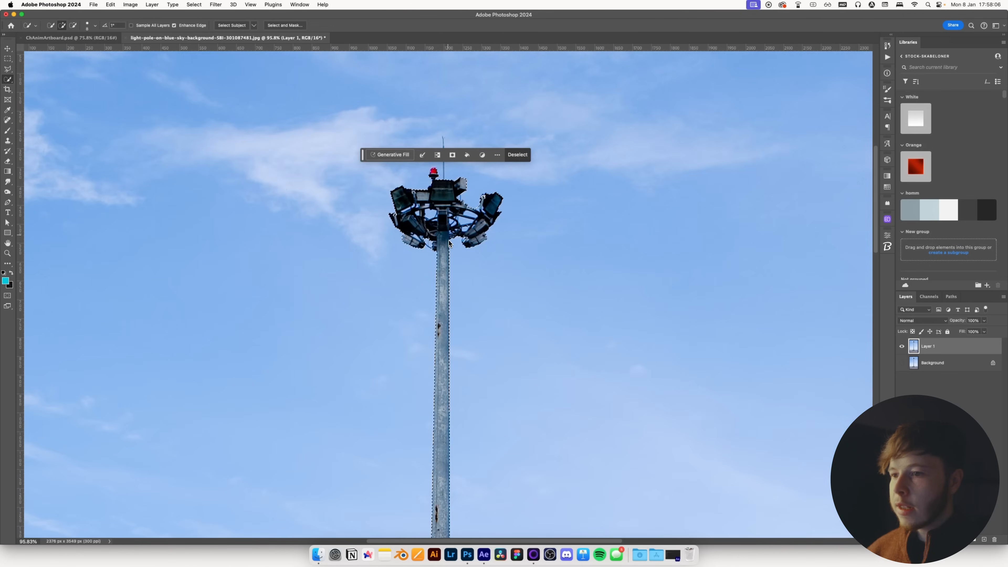
{"action": "key", "text": "super+0"}
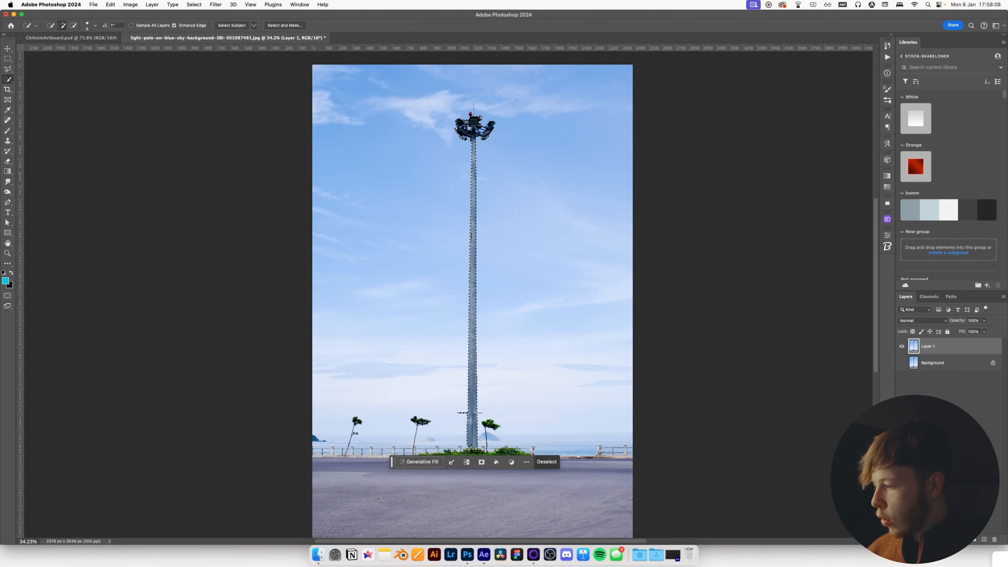
Add a layer mask to Layer 1 from the selection to isolate the light pole, and inspect the cutout
{"action": "left_click", "coordinate": [953, 539]}
{"action": "key", "text": "v"}
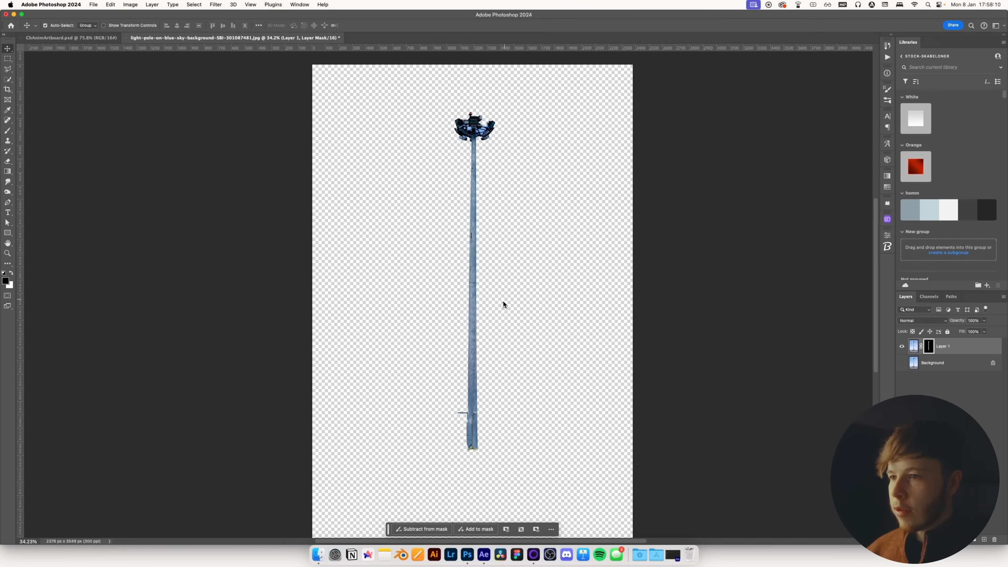
{"action": "scroll", "coordinate": [503, 302], "scroll_direction": "down", "scroll_amount": 2}
{"action": "scroll", "coordinate": [474, 273], "scroll_direction": "up", "scroll_amount": 2}
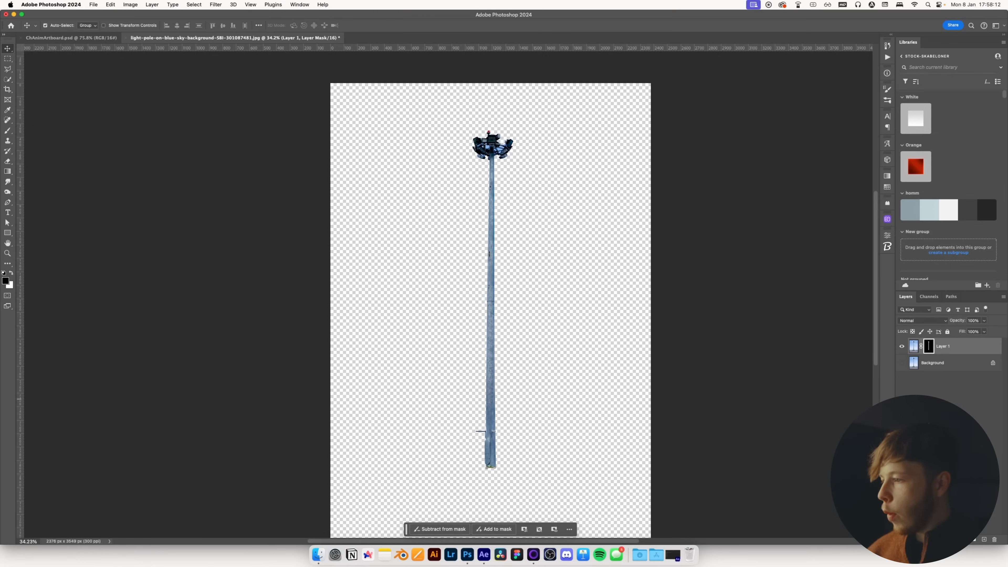
{"action": "left_click", "coordinate": [734, 346]}
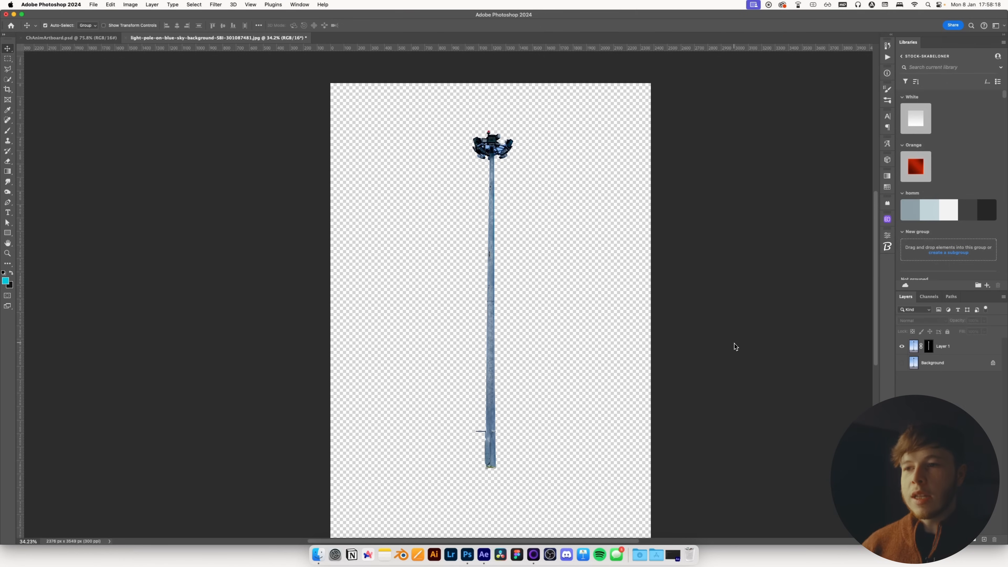
Switch to After Effects and import Pole.psd as a composition with layer styles merged into footage
{"action": "key", "text": "super+Tab"}
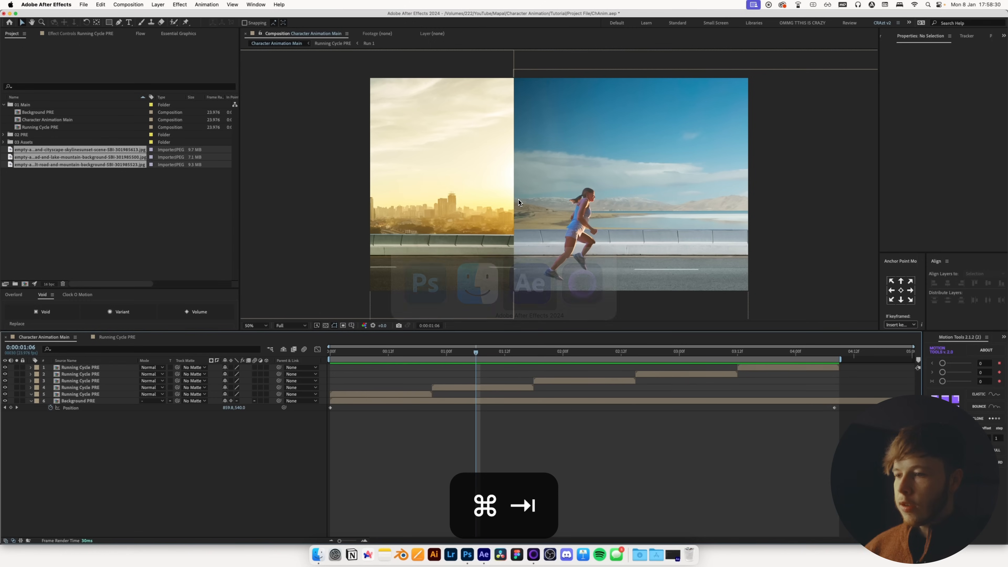
{"action": "left_click", "coordinate": [323, 561]}
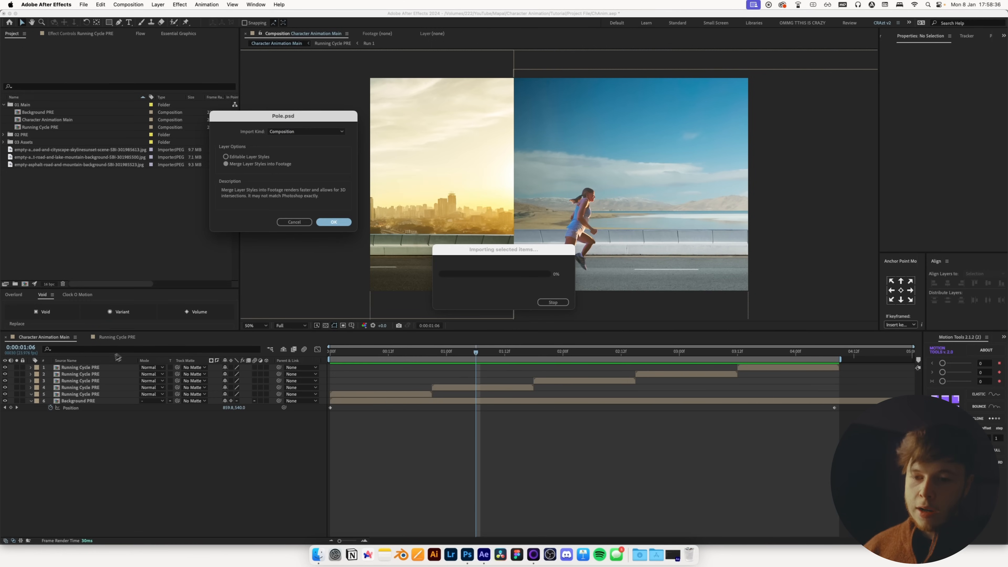
{"action": "key", "text": "Return"}
Copy the Layer 1/Pole.psd layer from the Pole composition into Character Animation Main and delete the Pole composition layer there
{"action": "double_click", "coordinate": [77, 368]}
{"action": "left_click", "coordinate": [68, 368]}
{"action": "key", "text": "super+c"}
{"action": "left_click", "coordinate": [138, 339]}
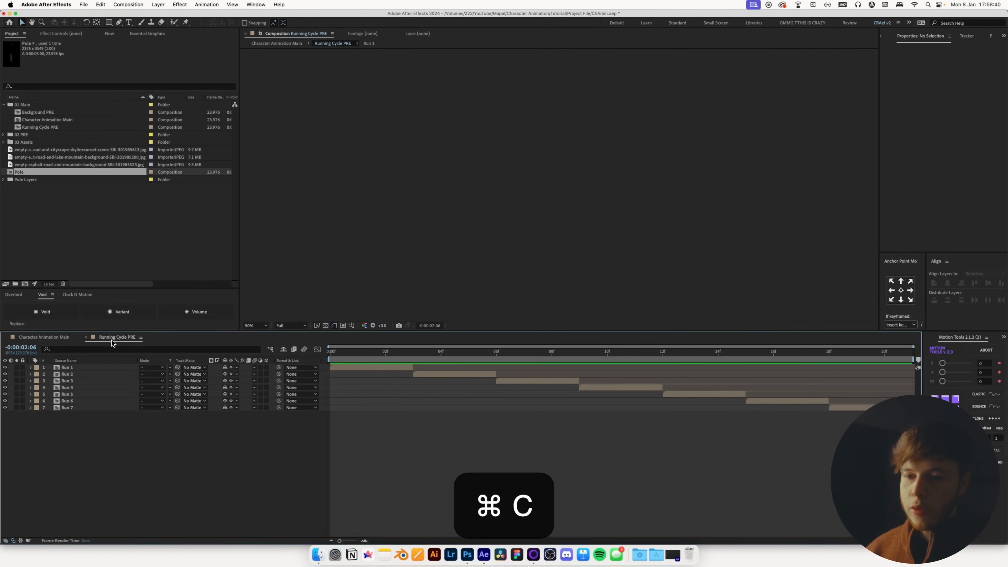
{"action": "left_click", "coordinate": [75, 338]}
{"action": "key", "text": "super+v"}
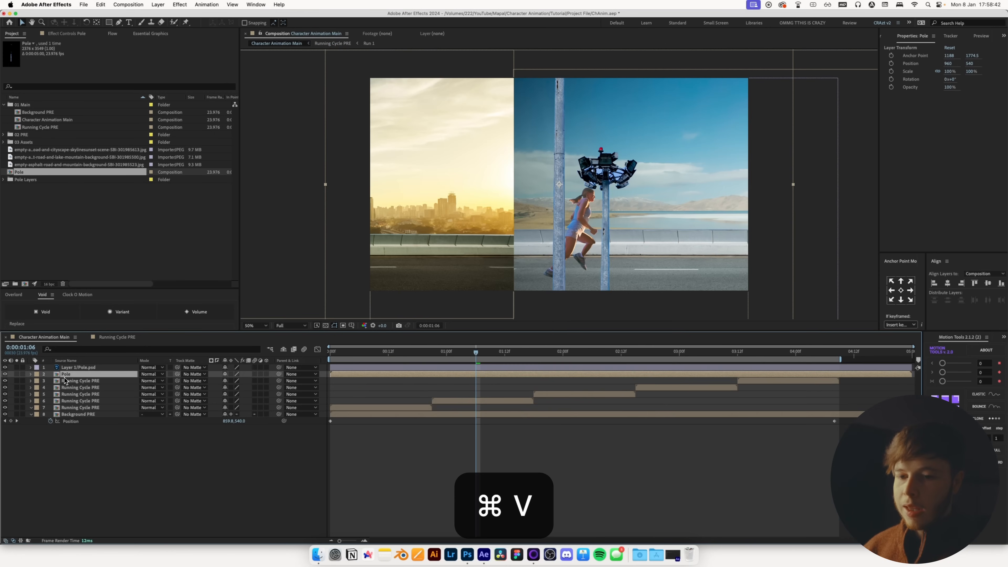
{"action": "key", "text": "Delete"}
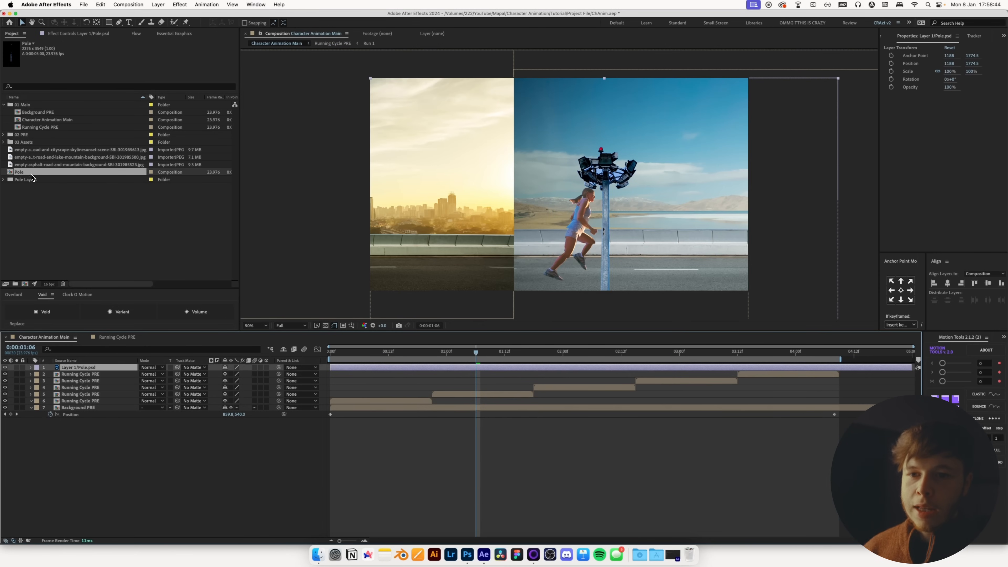
Move the three background images, the Pole composition and the Pole Layers folder into the 03 Assets folder
{"action": "left_click", "coordinate": [36, 151]}
{"action": "left_click", "coordinate": [21, 181], "text": "shift"}
{"action": "mouse_move", "coordinate": [24, 152]}
{"action": "left_mouse_down"}
{"action": "mouse_move", "coordinate": [34, 153]}
{"action": "mouse_move", "coordinate": [24, 142]}
{"action": "left_mouse_up"}
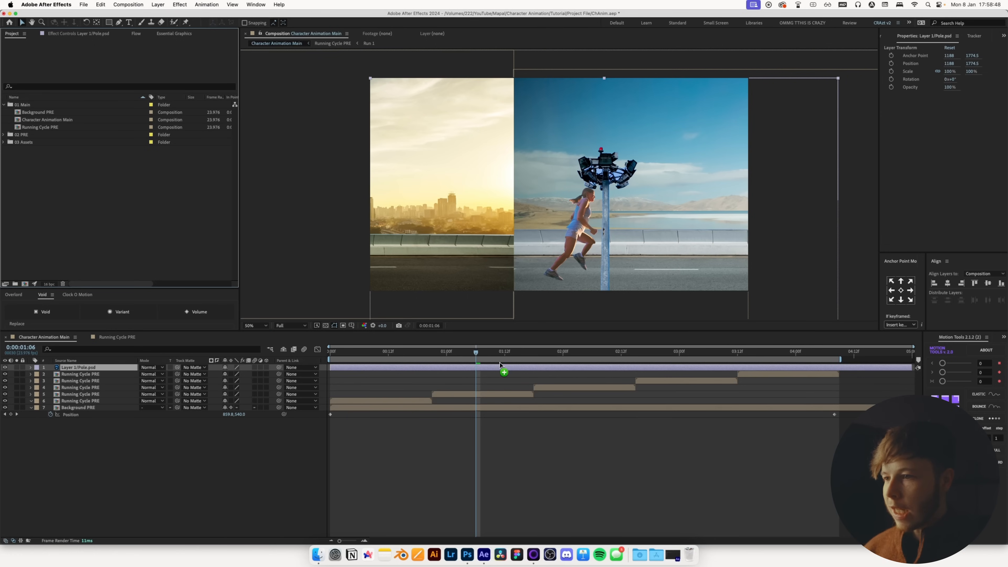
Scale the pole layer to 198% and position it at about 718, 1074.5 to cover the seam between the first two backgrounds
{"action": "left_click_drag", "start_coordinate": [609, 291], "coordinate": [515, 291]}
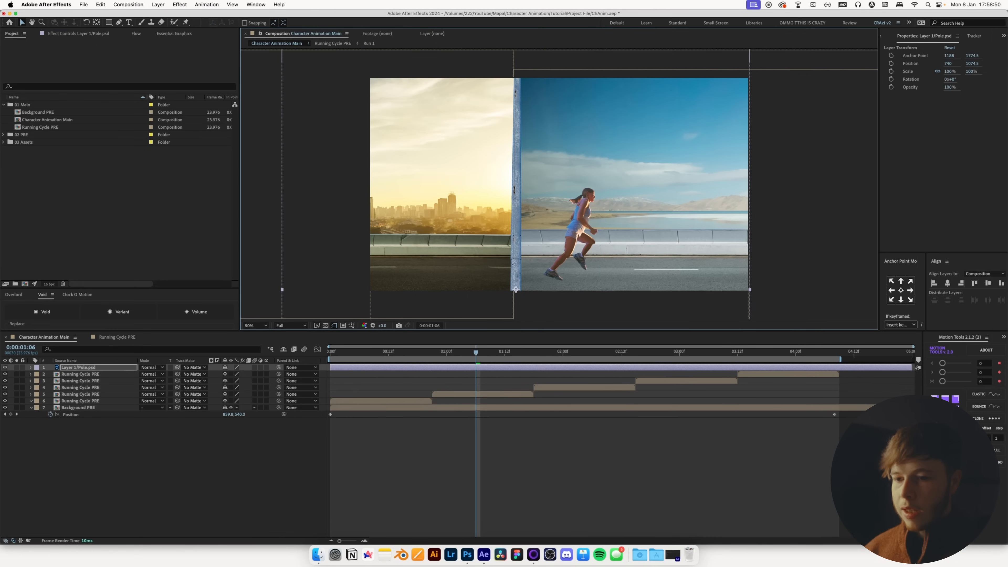
{"action": "key", "text": "s"}
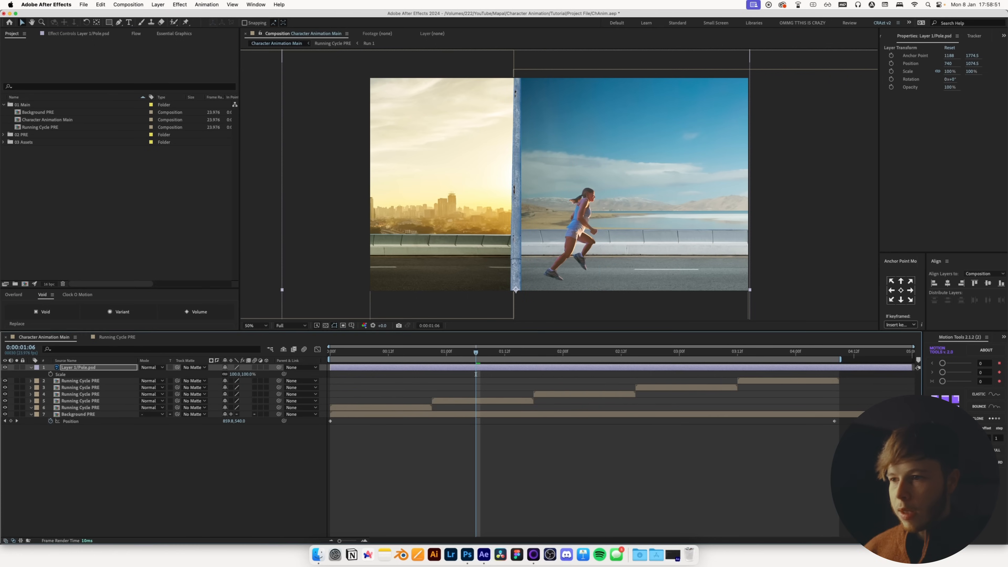
{"action": "left_click_drag", "start_coordinate": [235, 374], "coordinate": [273, 375]}
{"action": "left_click_drag", "start_coordinate": [510, 243], "coordinate": [506, 243]}
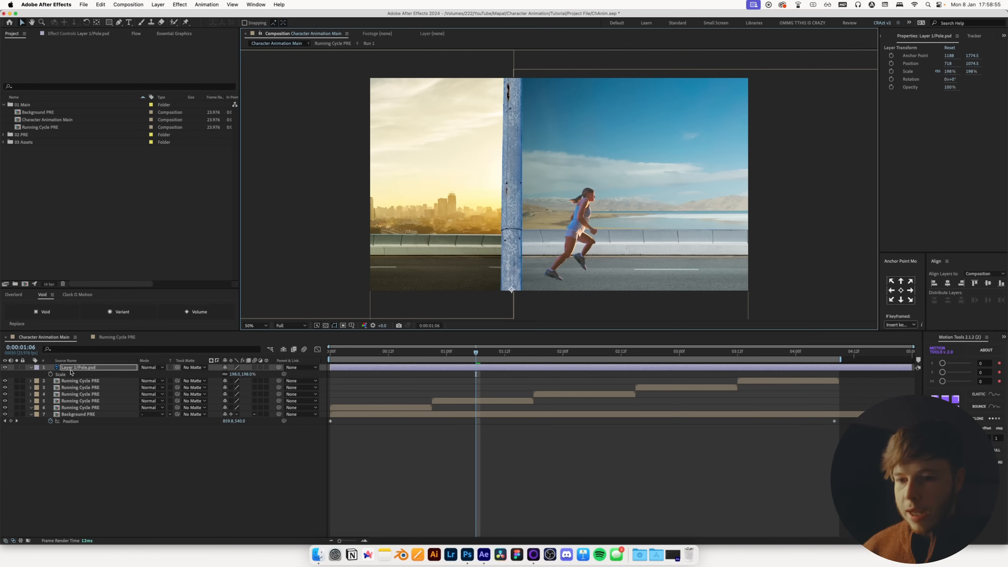
Cut the pole layer out of Character Animation Main and paste it into the Background PRE composition
{"action": "key", "text": "super+c"}
{"action": "key", "text": "Delete"}
{"action": "left_click", "coordinate": [69, 401]}
{"action": "double_click", "coordinate": [68, 401]}
{"action": "key", "text": "comma"}
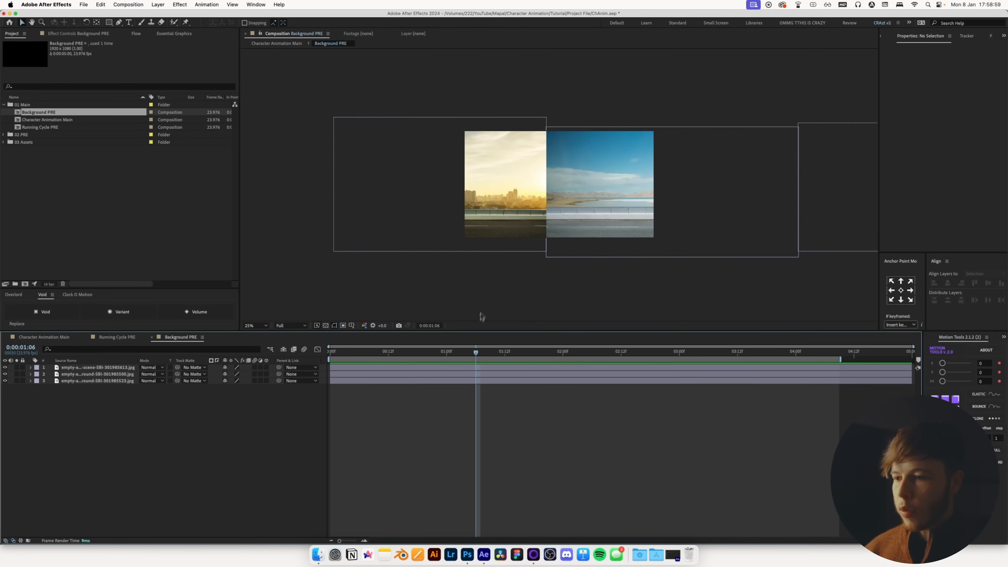
{"action": "key", "text": "super+v"}
Duplicate the pole onto the second background seam at about 3394, 1074.5 and scrub through Character Animation Main to check it
{"action": "left_click_drag", "start_coordinate": [536, 215], "coordinate": [798, 237]}
{"action": "key", "text": "super+d"}
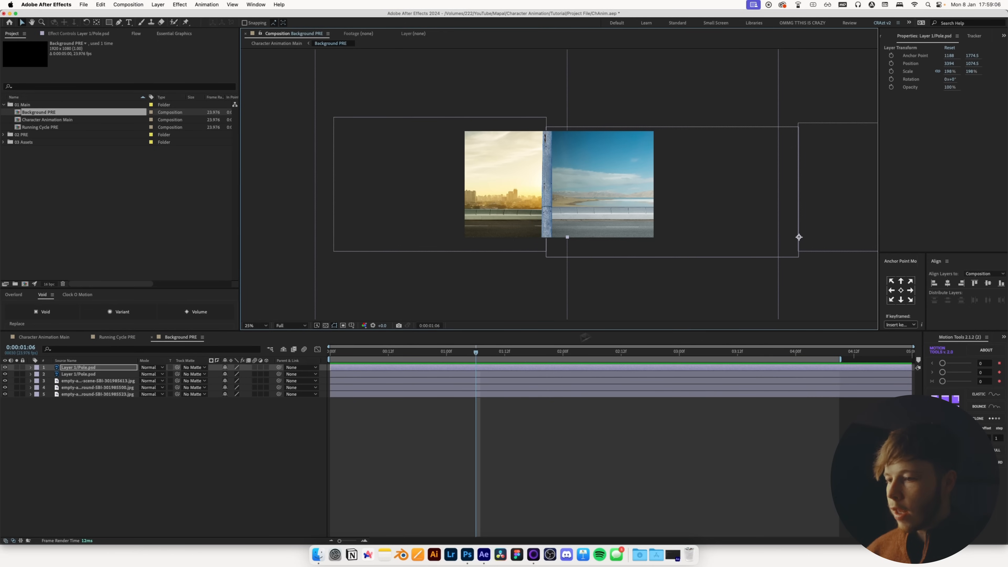
{"action": "left_click", "coordinate": [43, 338]}
{"action": "left_click_drag", "start_coordinate": [511, 349], "coordinate": [684, 347]}
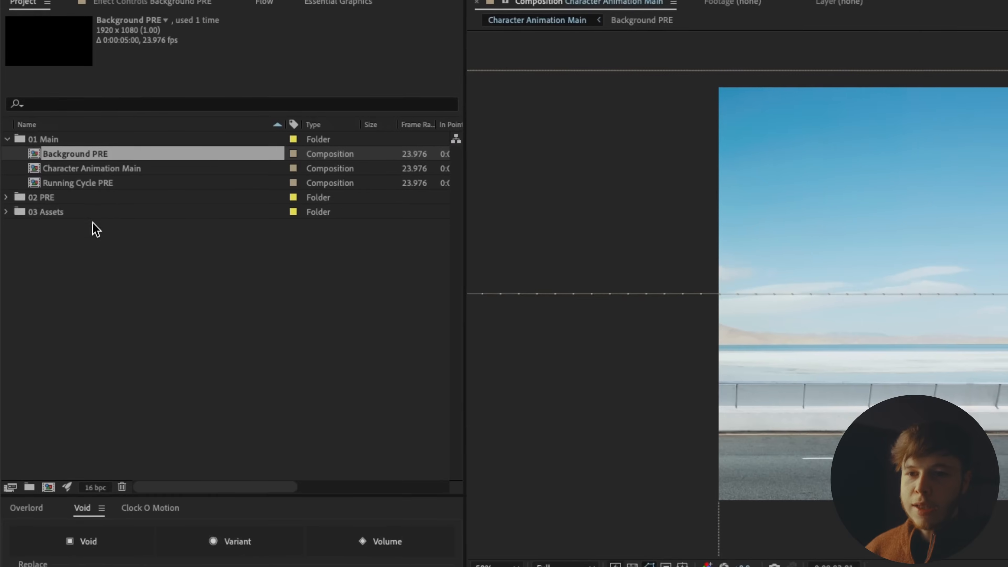
Move the Background PRE and Running Cycle PRE compositions into the 02 PRE folder and expand it
{"action": "left_click", "coordinate": [39, 127], "text": "super"}
{"action": "left_click_drag", "start_coordinate": [80, 194], "coordinate": [73, 202]}
{"action": "left_click", "coordinate": [8, 171]}
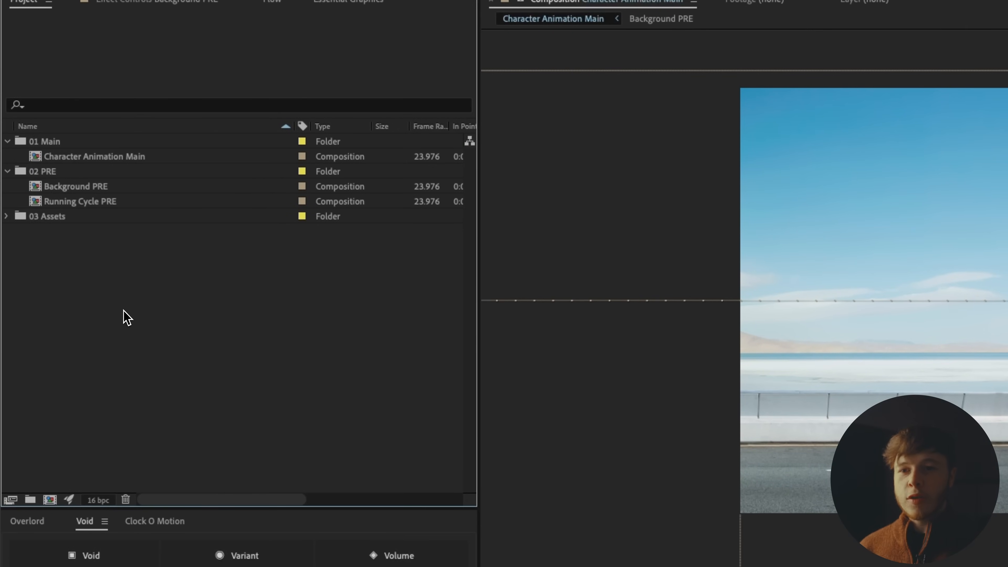
Duplicate the Background PRE composition and rename the copy Foreground in its composition settings
{"action": "left_click", "coordinate": [73, 187]}
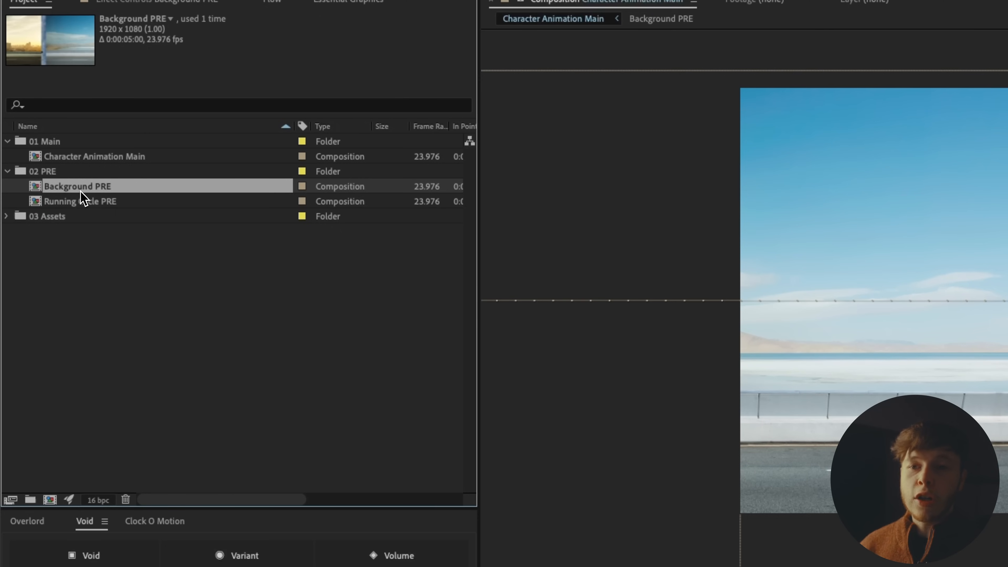
{"action": "key", "text": "super+d"}
{"action": "double_click", "coordinate": [121, 207]}
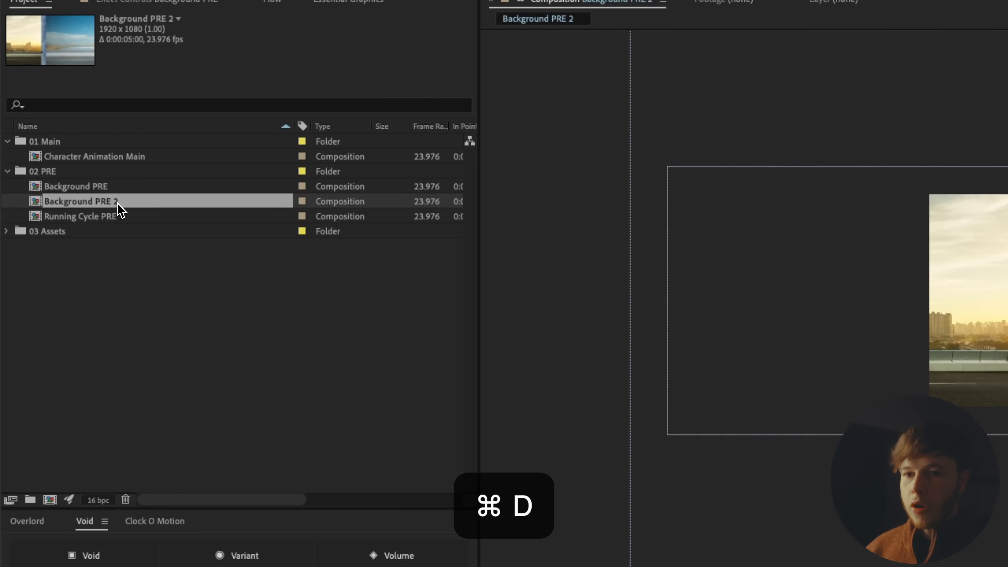
{"action": "key", "text": "super+k"}
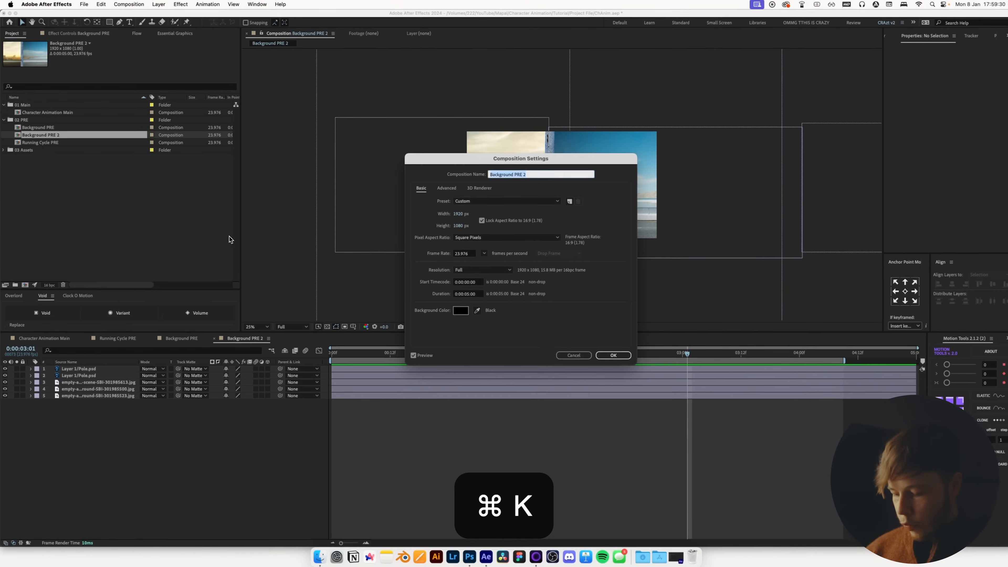
{"action": "type", "text": "Fore"}
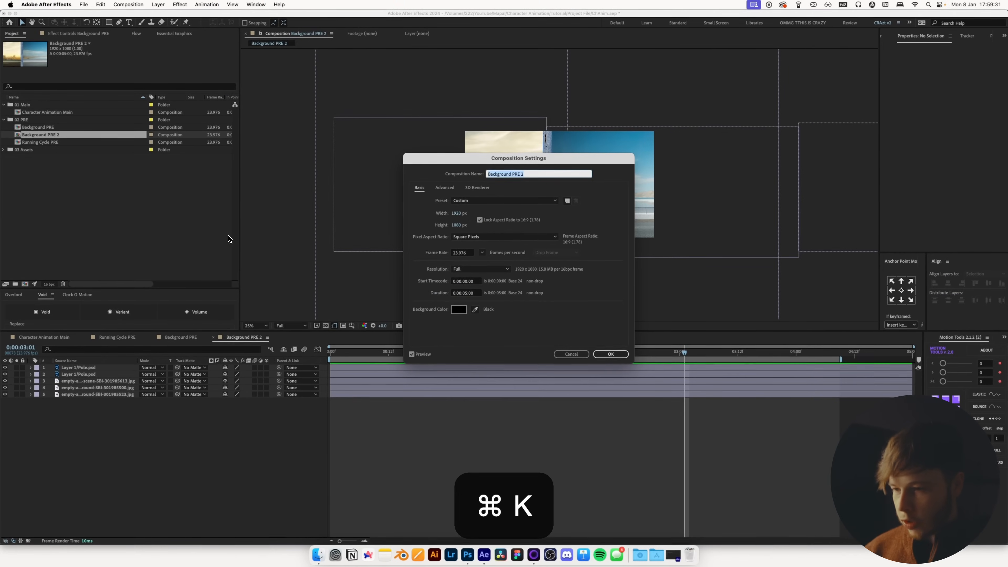
{"action": "type", "text": "grou"}
{"action": "type", "text": "nd"}
{"action": "key", "text": "Return"}
Delete the three background images from the Foreground composition and the pole layers from Background PRE
{"action": "left_click_drag", "start_coordinate": [89, 415], "coordinate": [85, 379]}
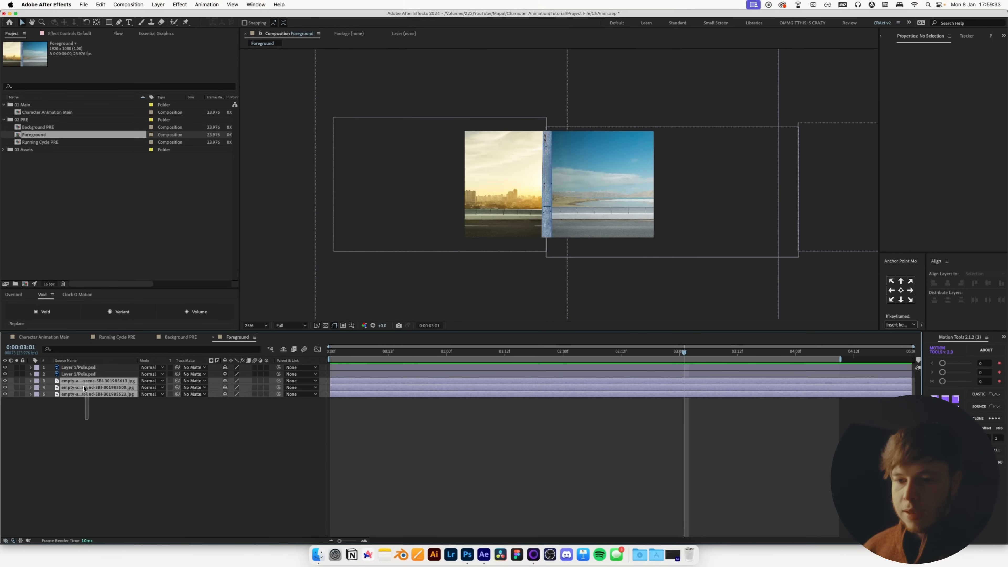
{"action": "key", "text": "Delete"}
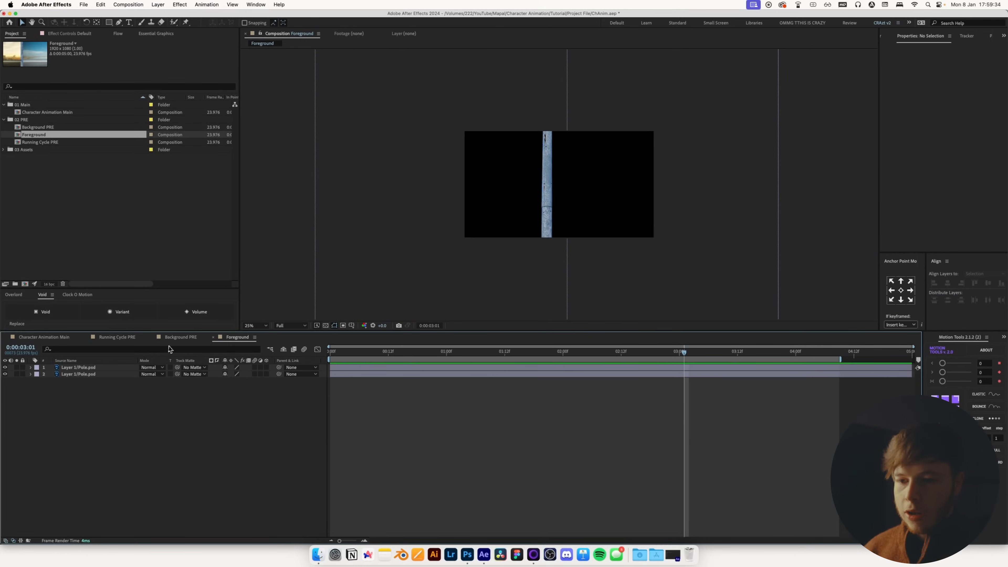
{"action": "left_click", "coordinate": [173, 338]}
{"action": "key", "text": "Delete"}
{"action": "left_click", "coordinate": [93, 369]}
{"action": "key", "text": "Delete"}
Add the Foreground composition as the uppermost layer of Character Animation Main and return to the first frame
{"action": "left_click", "coordinate": [51, 338]}
{"action": "left_click_drag", "start_coordinate": [40, 138], "coordinate": [82, 363]}
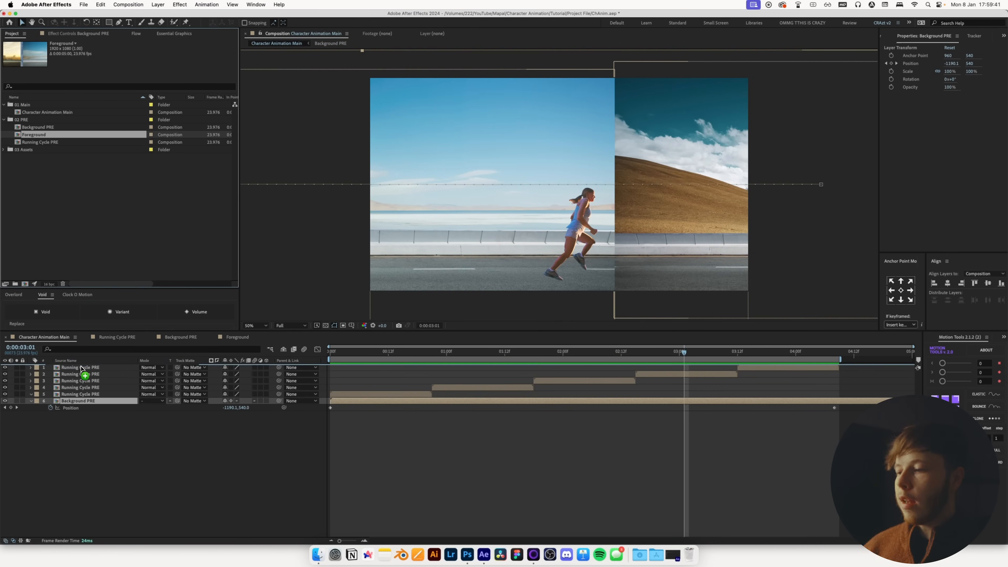
{"action": "left_click_drag", "start_coordinate": [81, 368], "coordinate": [81, 370]}
{"action": "left_click_drag", "start_coordinate": [648, 356], "coordinate": [613, 371]}
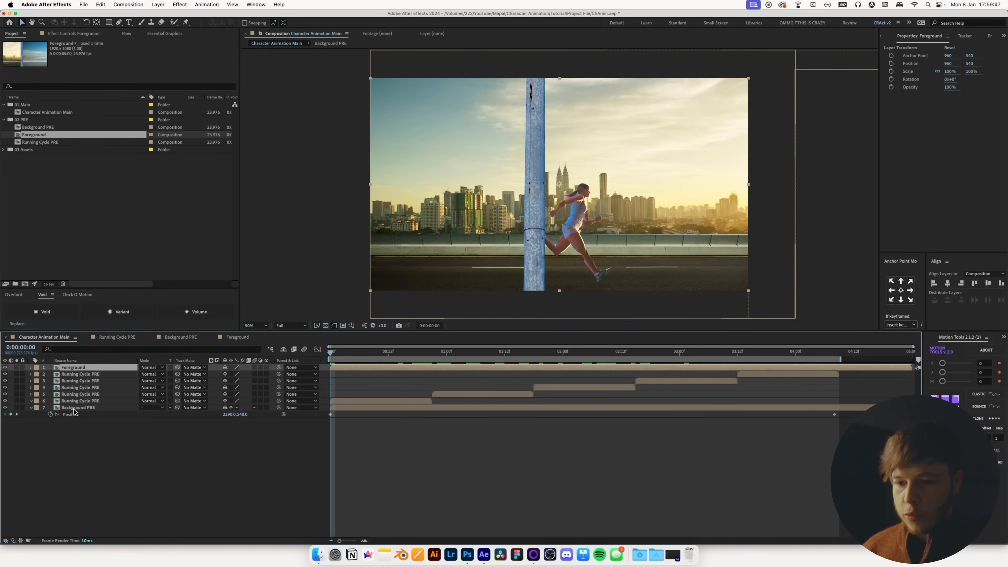
Copy the Position keyframes from the Background PRE layer onto the Foreground layer, starting at frame 0
{"action": "left_click", "coordinate": [83, 416]}
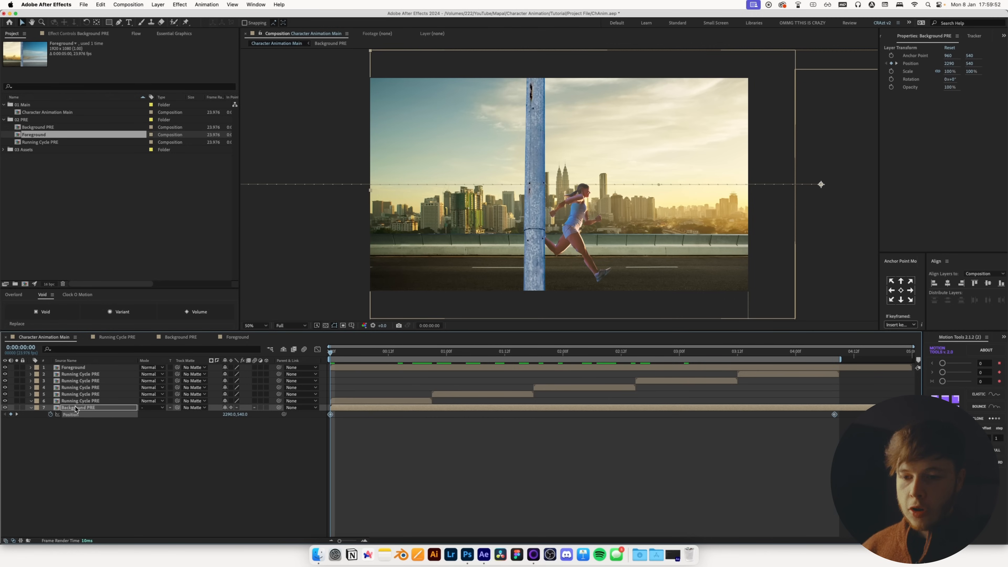
{"action": "key", "text": "cmd+c"}
{"action": "left_click", "coordinate": [73, 367]}
{"action": "key", "text": "cmd+v"}
Enable Collapse Transformations on the Foreground layer and preview the poles passing in front of the runner
{"action": "left_click", "coordinate": [439, 457]}
{"action": "key", "text": "space"}
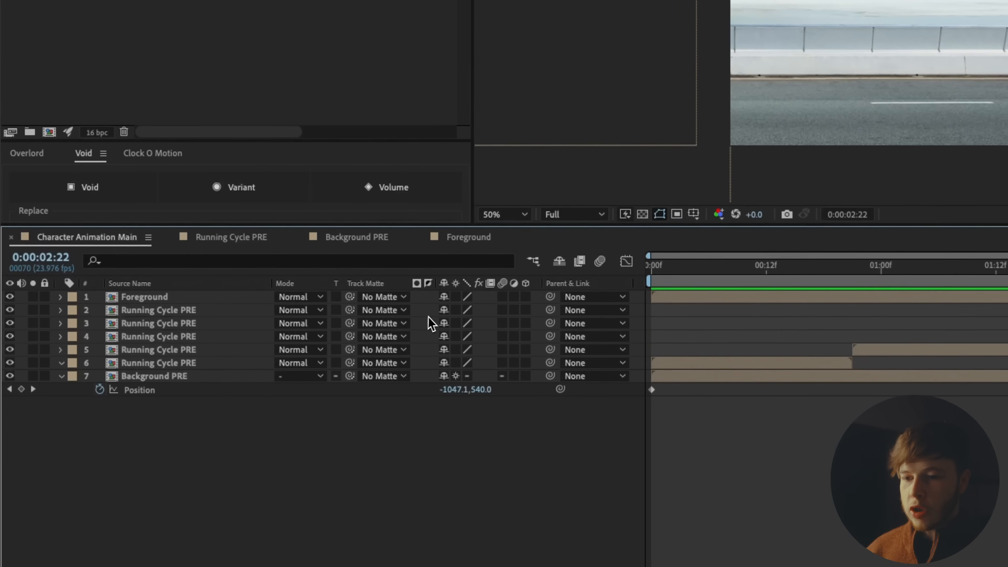
{"action": "left_click", "coordinate": [455, 296]}
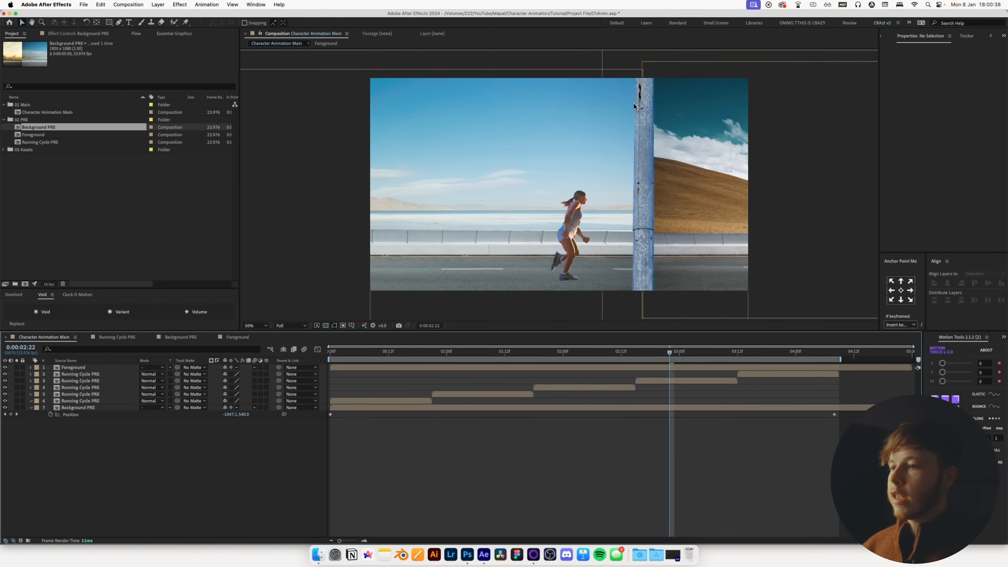
{"action": "key", "text": "space"}
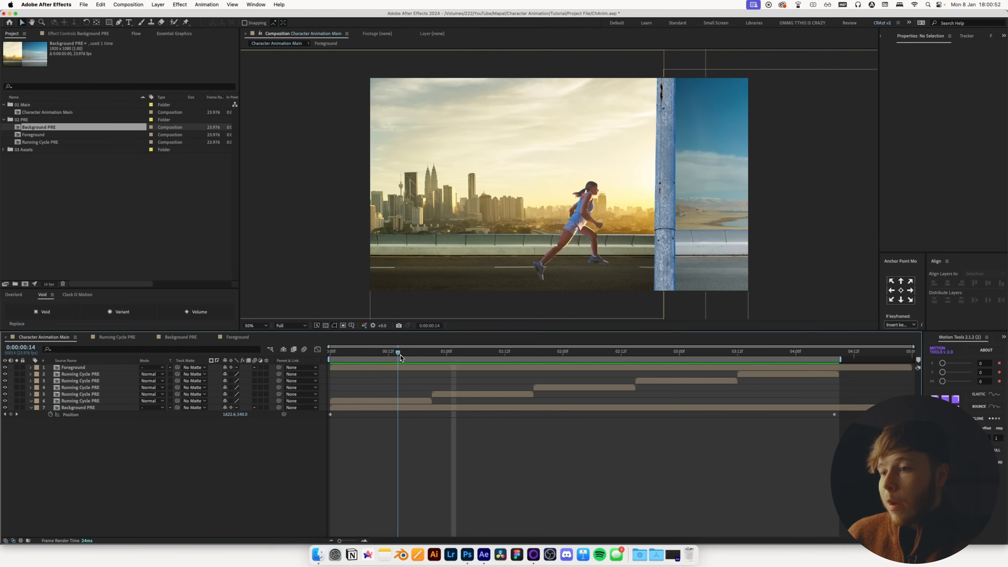
Apply Lumetri Color to the Foreground layer and lower its Exposure to -2.8, judging the pole at 0:00:00:13
{"action": "left_click_drag", "start_coordinate": [396, 358], "coordinate": [392, 361]}
{"action": "left_click", "coordinate": [83, 367]}
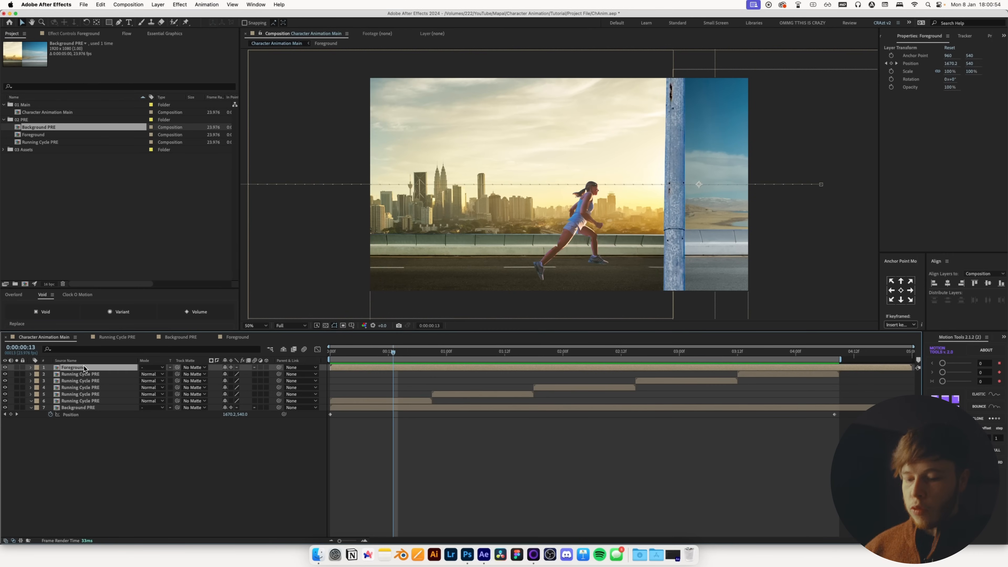
{"action": "key", "text": "ctrl+space"}
{"action": "type", "text": "lume"}
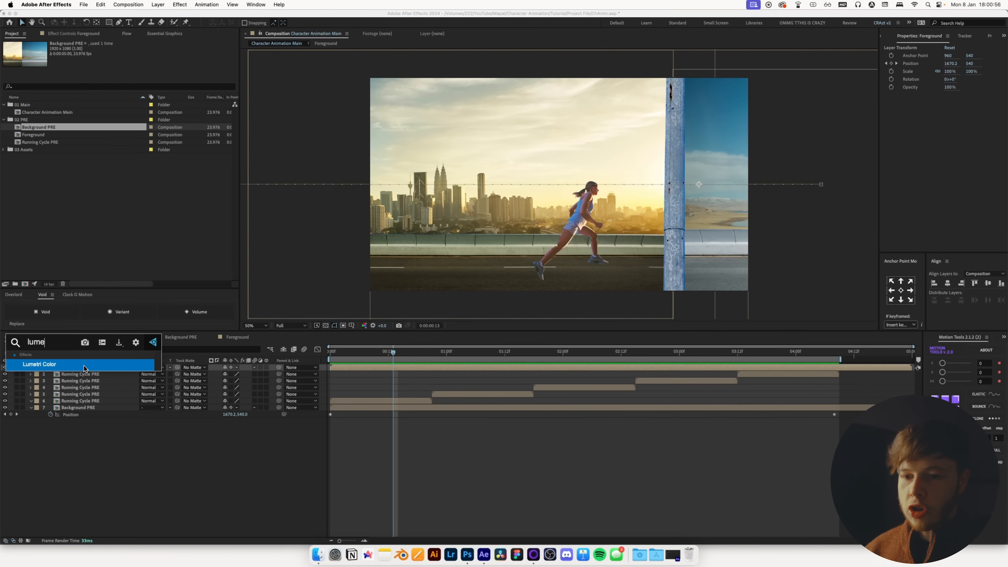
{"action": "key", "text": "Return"}
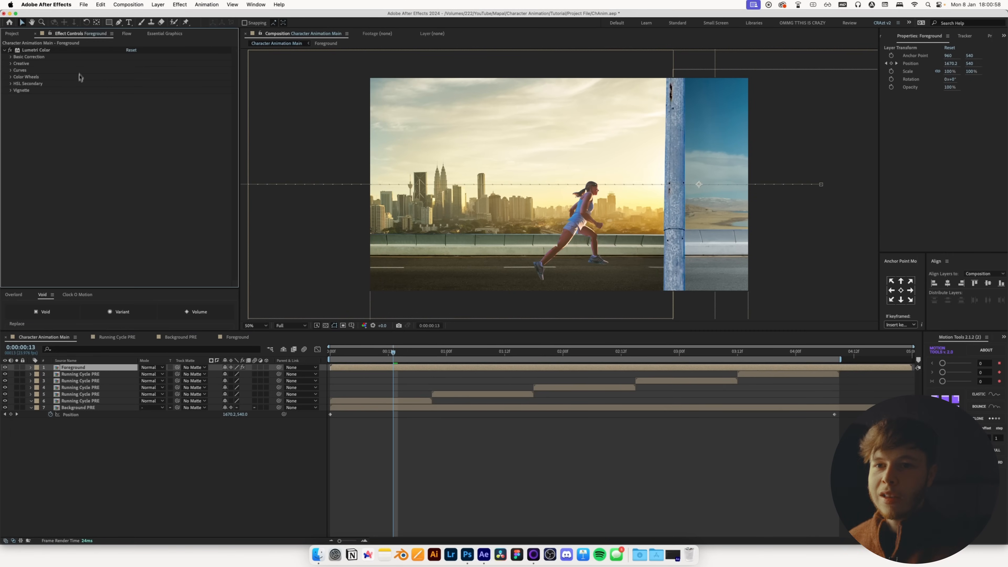
{"action": "left_click", "coordinate": [10, 57]}
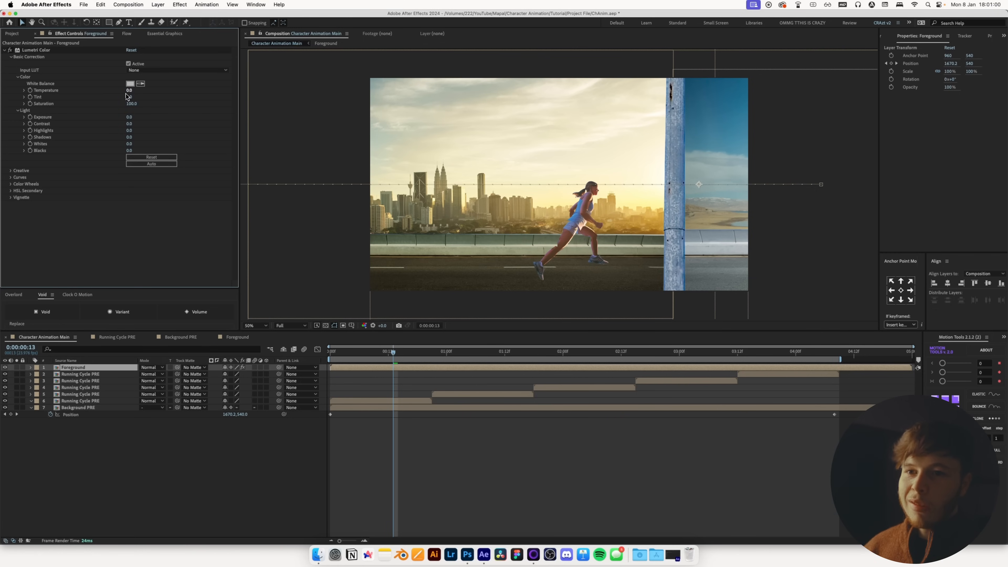
{"action": "left_click_drag", "start_coordinate": [128, 118], "coordinate": [122, 121]}
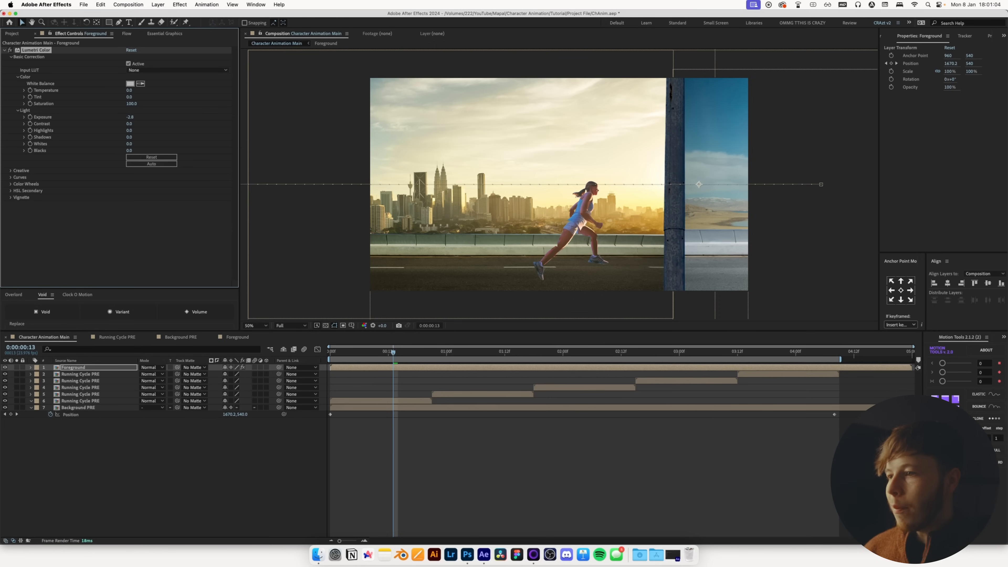
Apply Lumetri Color to the Background PRE layer, lower its Highlights and raise its Shadows to 21
{"action": "left_click", "coordinate": [73, 407]}
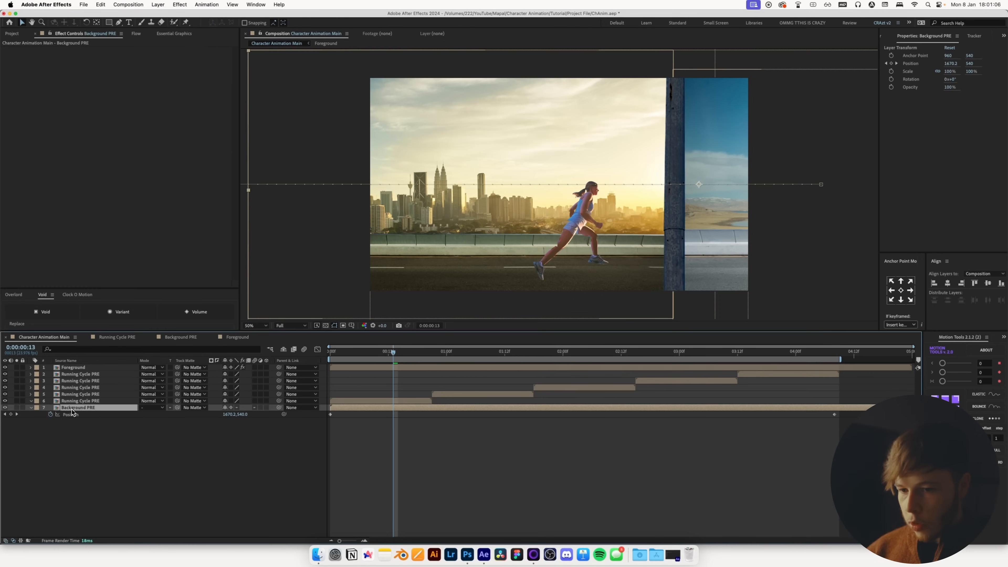
{"action": "key", "text": "ctrl+space"}
{"action": "type", "text": "lume"}
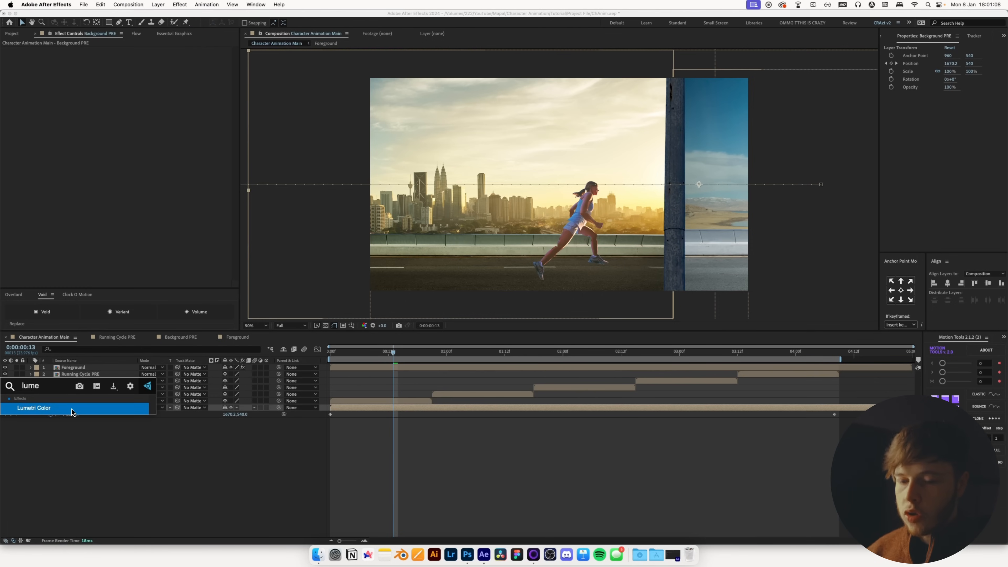
{"action": "key", "text": "Return"}
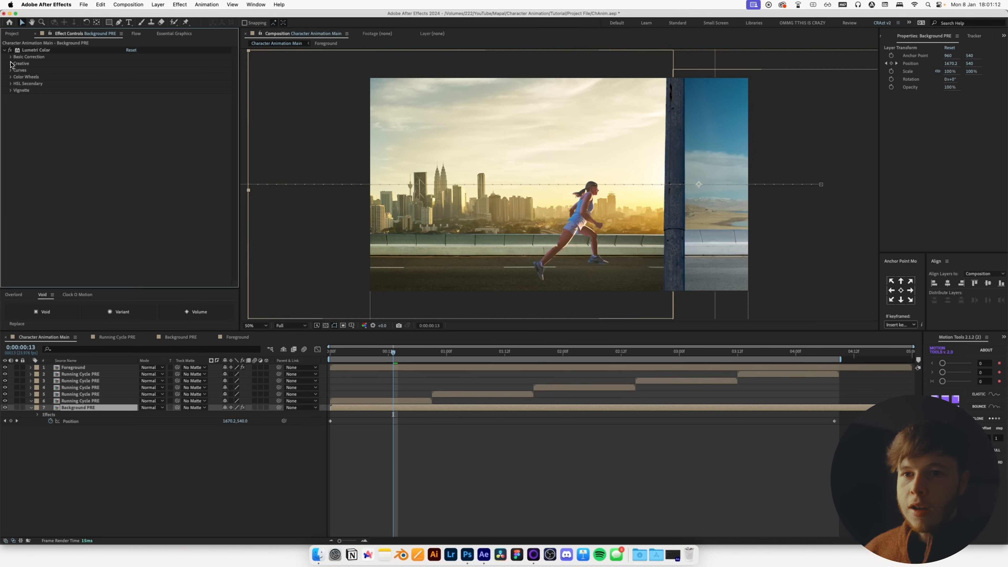
{"action": "left_click_drag", "start_coordinate": [127, 135], "coordinate": [108, 134]}
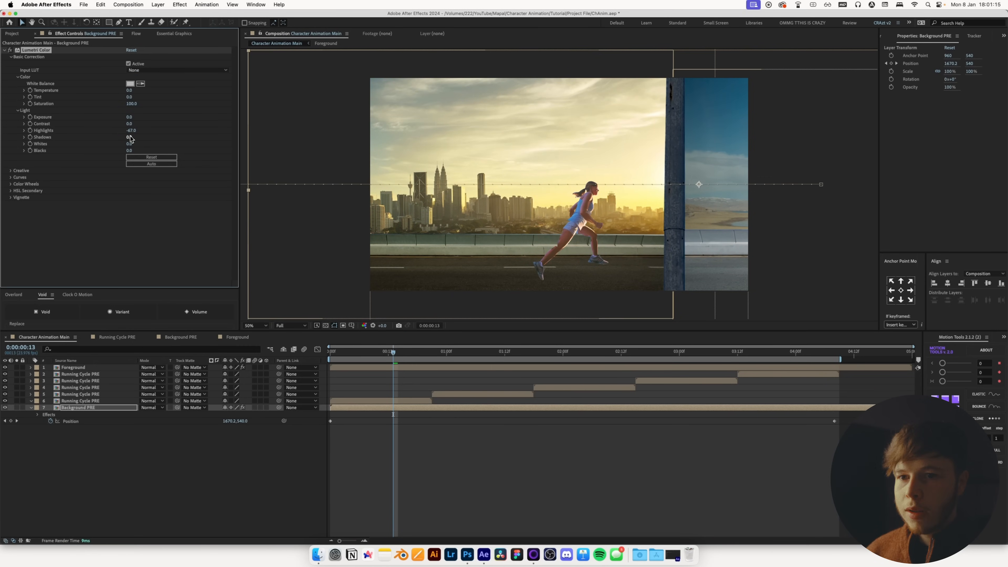
{"action": "left_click_drag", "start_coordinate": [128, 137], "coordinate": [148, 141]}
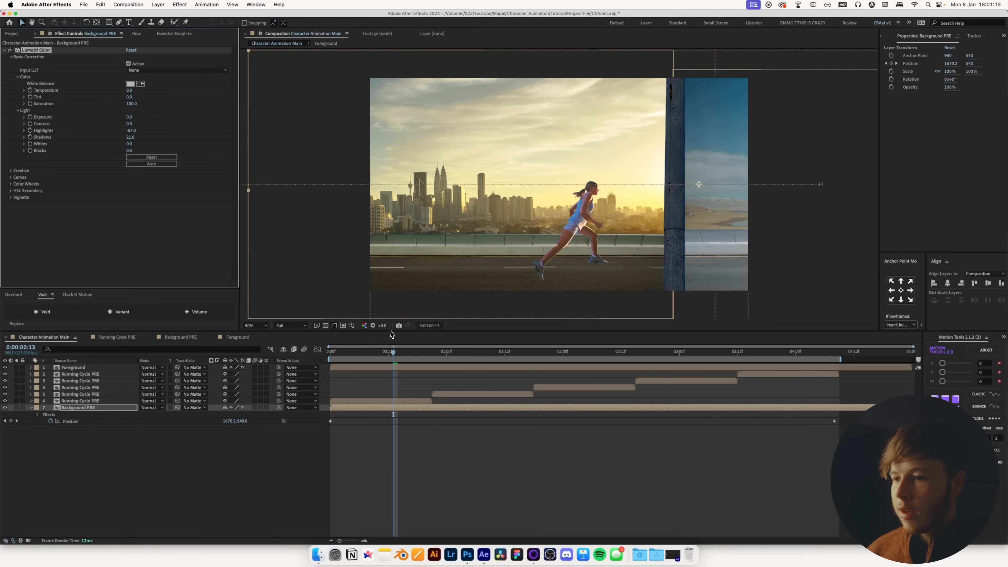
Preview the graded backgrounds further along the timeline and remove Lumetri Color from the Background PRE layer
{"action": "left_click_drag", "start_coordinate": [408, 353], "coordinate": [542, 354]}
{"action": "key", "text": "space"}
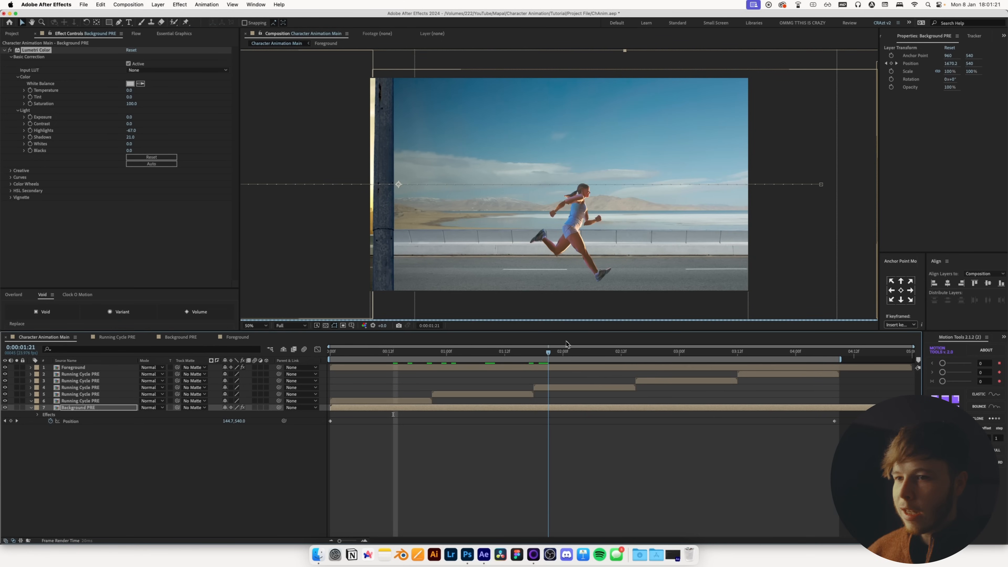
{"action": "key", "text": "Home"}
{"action": "key", "text": "Delete"}
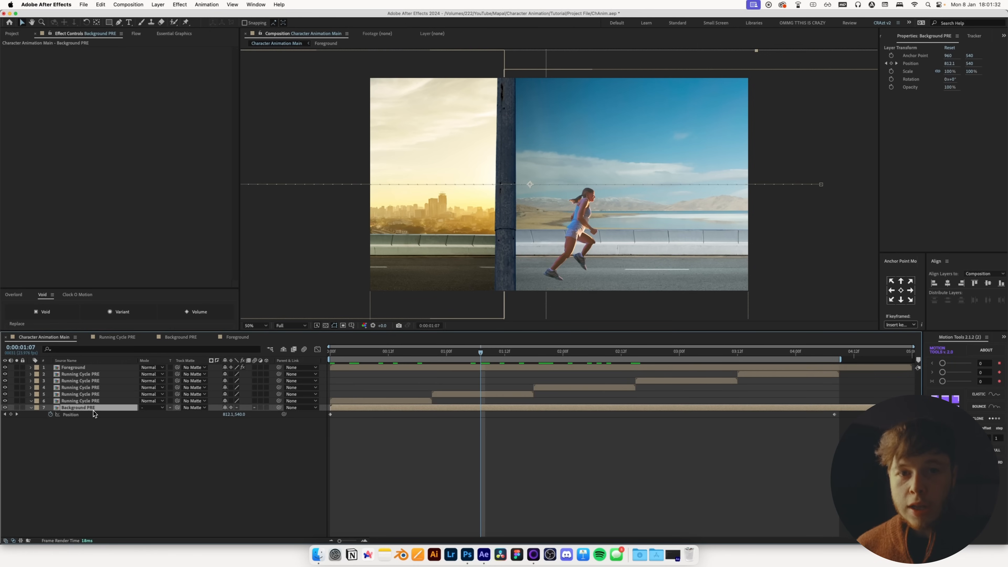
Apply BCC Halftone to the Background PRE layer and set its Color Scheme to RGB
{"action": "key", "text": "ctrl+space"}
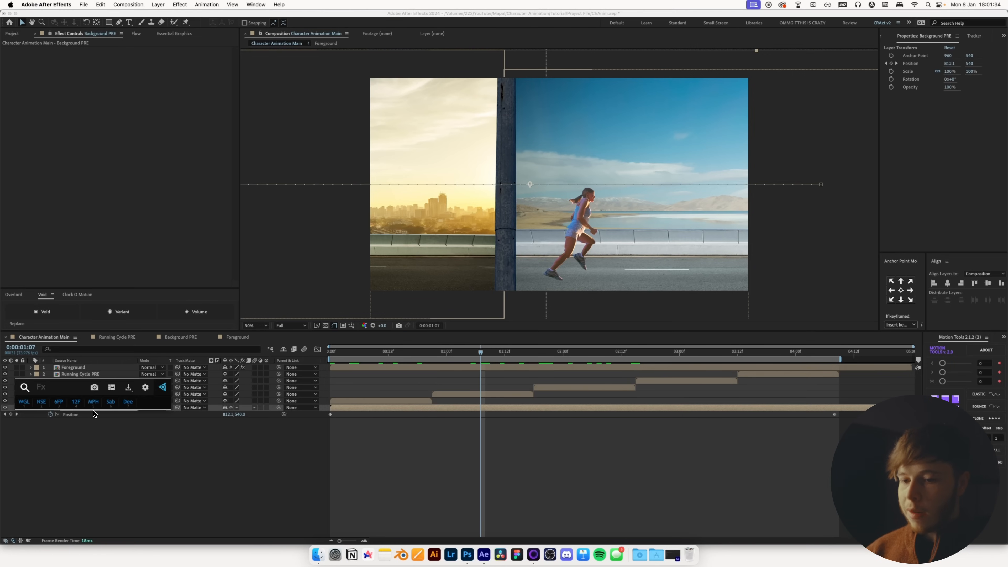
{"action": "type", "text": "bcc ha"}
{"action": "key", "text": "Return"}
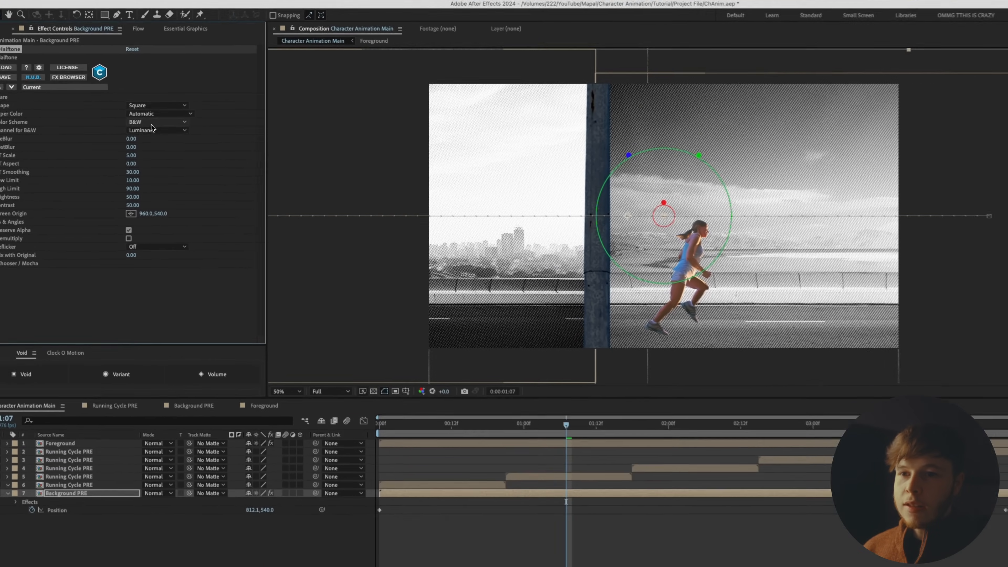
{"action": "left_click", "coordinate": [151, 109]}
{"action": "left_click", "coordinate": [148, 115]}
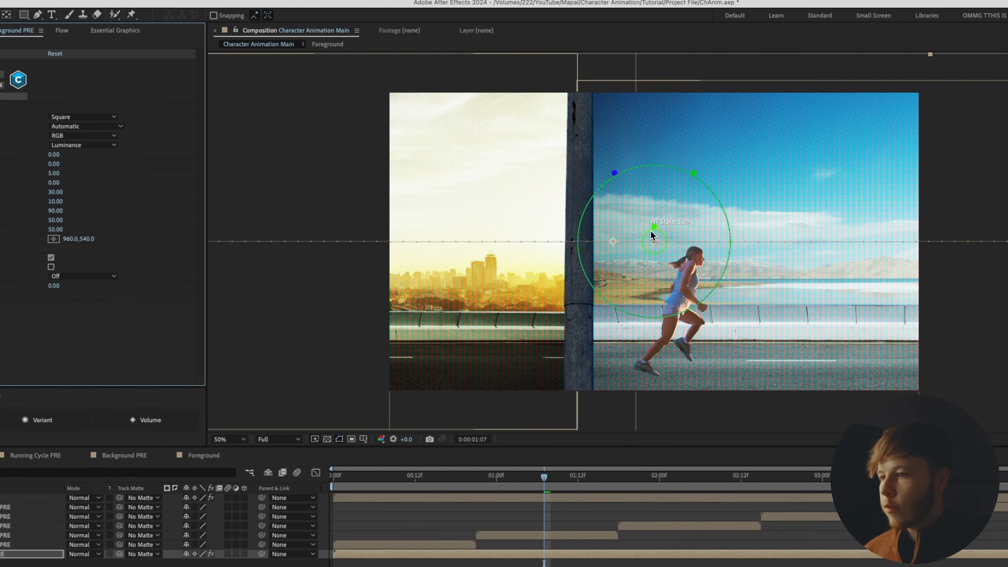
Adjust the background halftone to about HT Scale 6.19, Brightness 40.50 and Contrast 44.89
{"action": "left_click_drag", "start_coordinate": [713, 225], "coordinate": [713, 223]}
{"action": "left_click_drag", "start_coordinate": [653, 227], "coordinate": [653, 224]}
{"action": "left_click_drag", "start_coordinate": [699, 171], "coordinate": [687, 189]}
{"action": "mouse_move", "coordinate": [616, 176]}
{"action": "left_mouse_down"}
{"action": "mouse_move", "coordinate": [616, 187]}
{"action": "mouse_move", "coordinate": [607, 180]}
{"action": "left_mouse_up"}
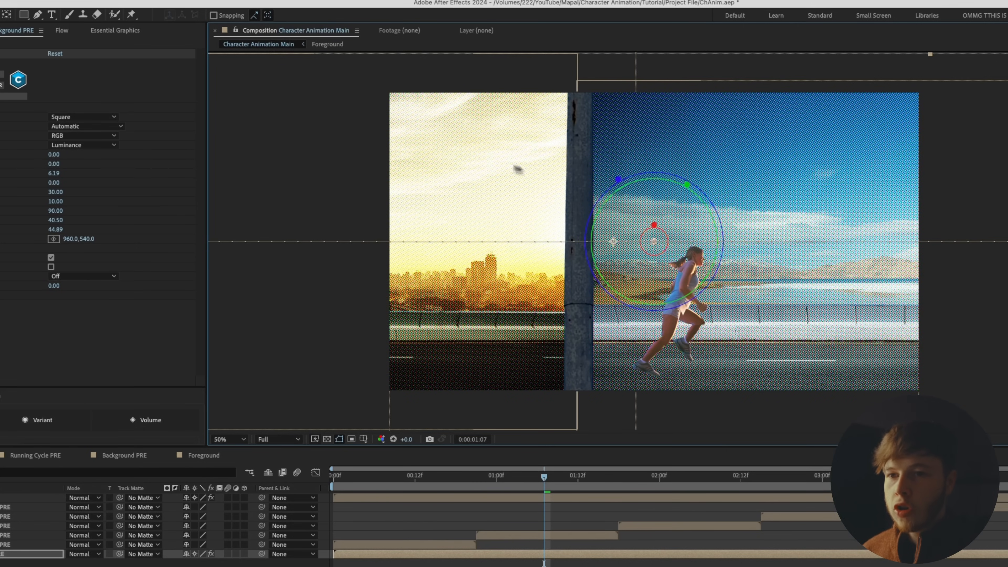
Copy the BCC Halftone effect onto a new adjustment layer above the Run layers inside Running Cycle PRE
{"action": "left_click", "coordinate": [55, 42]}
{"action": "key", "text": "super+c"}
{"action": "left_click", "coordinate": [5, 544]}
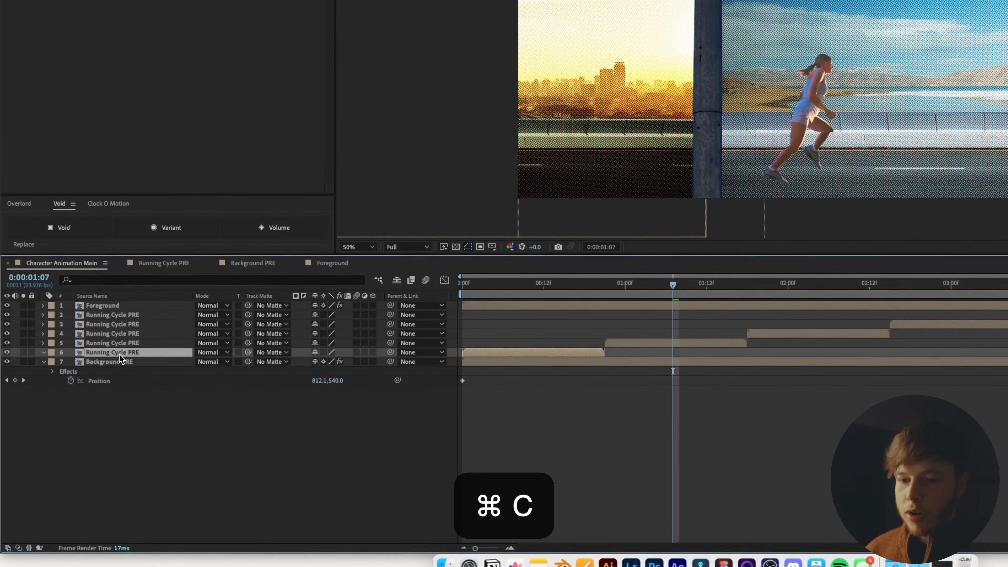
{"action": "double_click", "coordinate": [119, 353]}
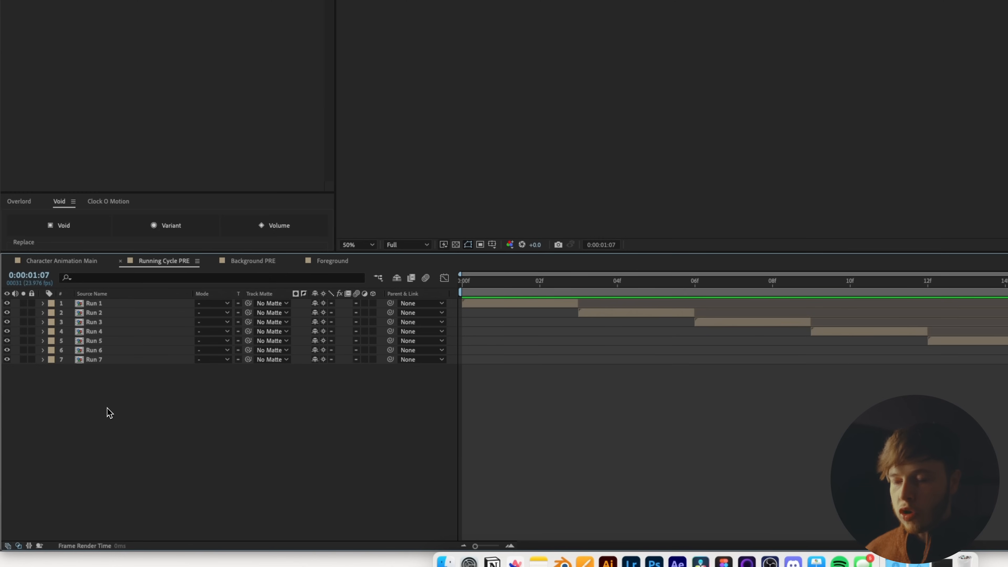
{"action": "left_click_drag", "start_coordinate": [539, 280], "coordinate": [500, 281]}
{"action": "key", "text": "super+alt+y"}
{"action": "key", "text": "super+v"}
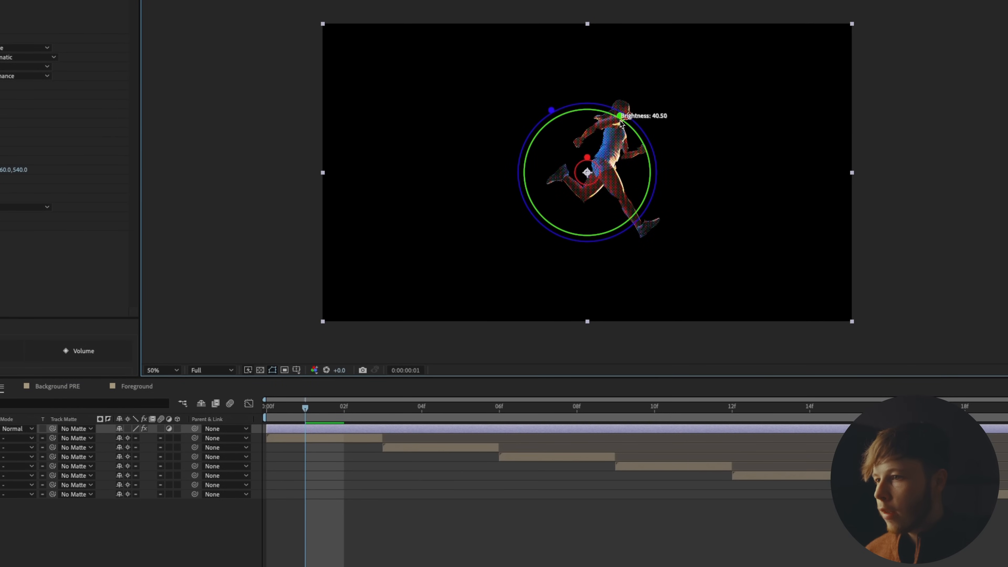
Fine-tune the Brightness and Contrast of the runner's halftone, and preview the result in Character Animation Main
{"action": "left_click_drag", "start_coordinate": [620, 115], "coordinate": [623, 111]}
{"action": "left_click_drag", "start_coordinate": [550, 109], "coordinate": [547, 104]}
{"action": "left_click", "coordinate": [44, 340]}
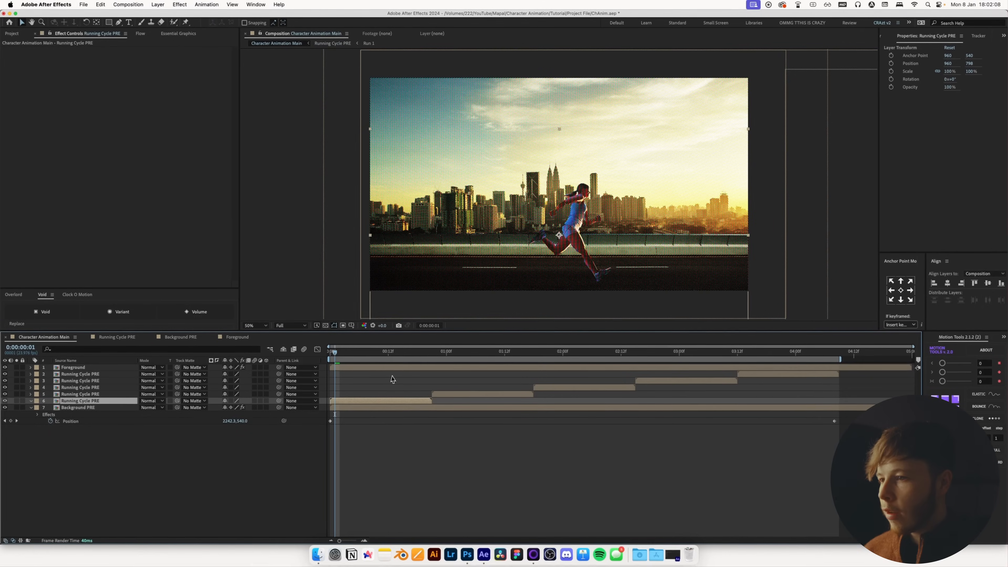
{"action": "key", "text": "space"}
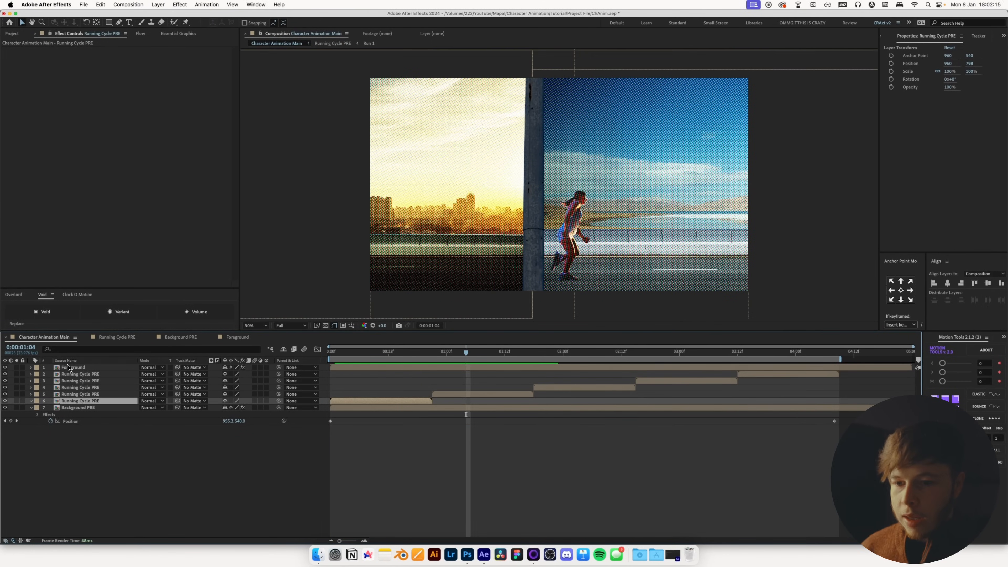
Paste the BCC Halftone effect onto the Foreground layer and raise its HT Scale to about 7.60
{"action": "left_click", "coordinate": [68, 370]}
{"action": "key", "text": "super+v"}
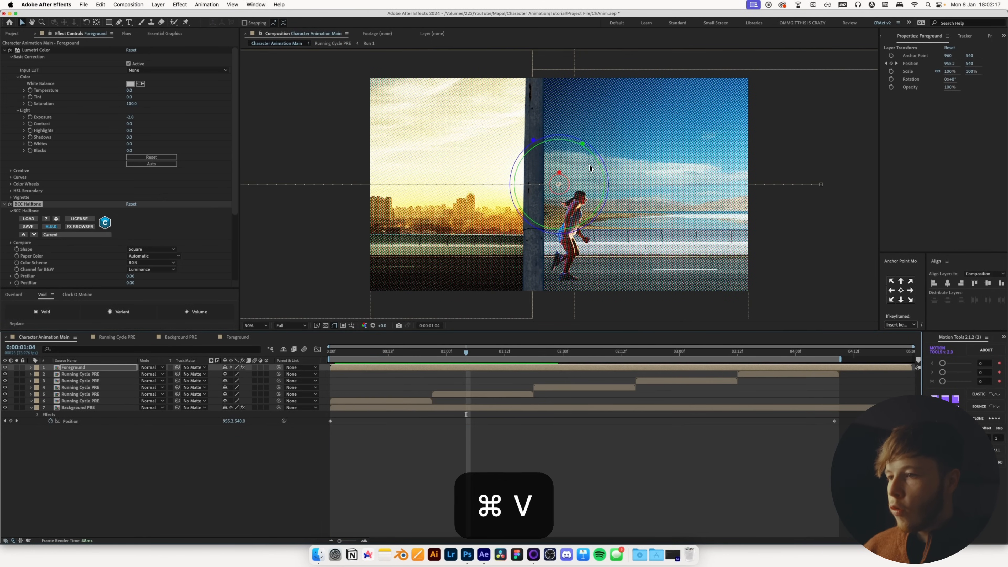
{"action": "left_click_drag", "start_coordinate": [561, 174], "coordinate": [562, 171]}
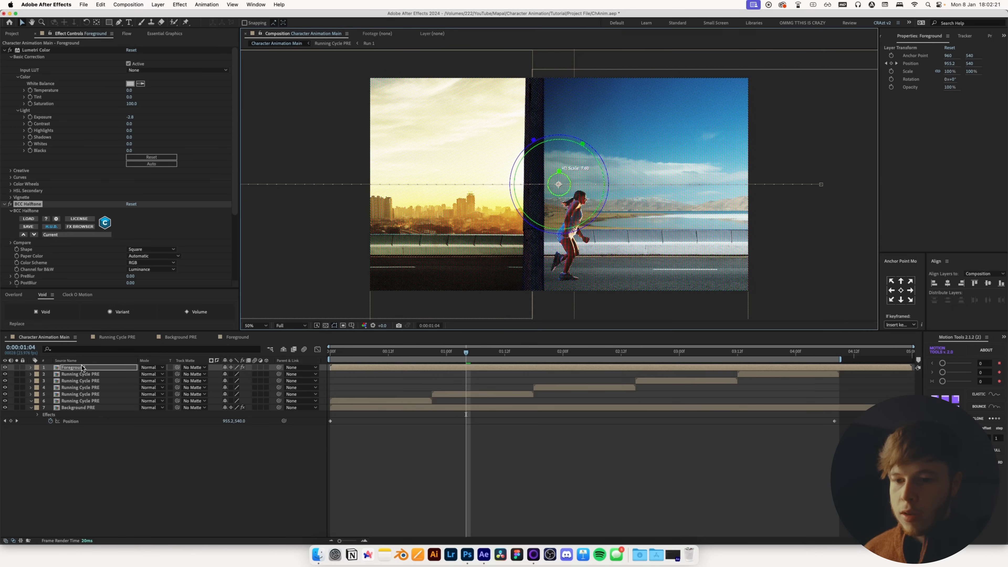
Add a Drop Shadow to the Foreground layer with Distance 0, Softness 210 and Opacity 30%
{"action": "key", "text": "ctrl+space"}
{"action": "type", "text": "drop"}
{"action": "key", "text": "Return"}
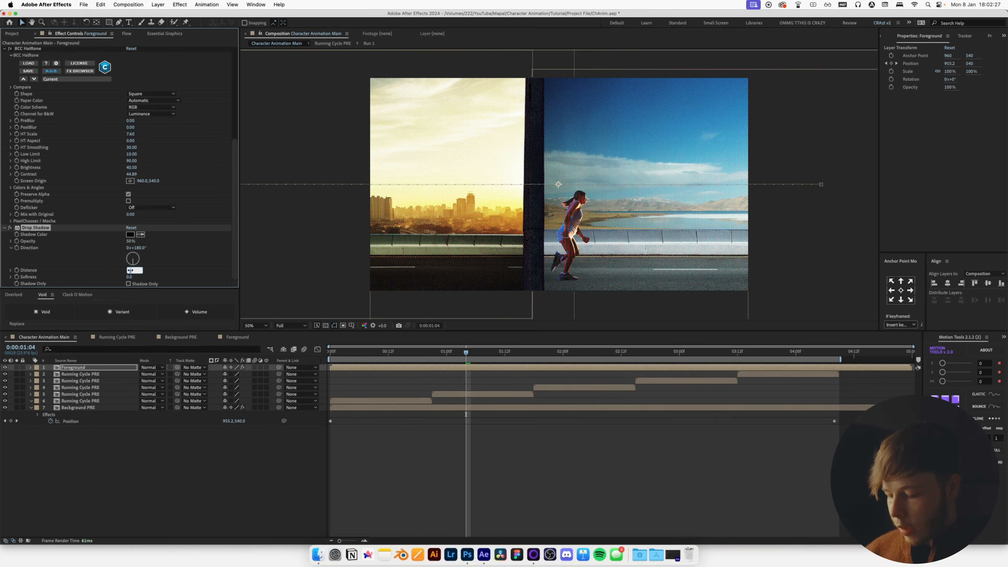
{"action": "left_click_drag", "start_coordinate": [143, 278], "coordinate": [211, 279]}
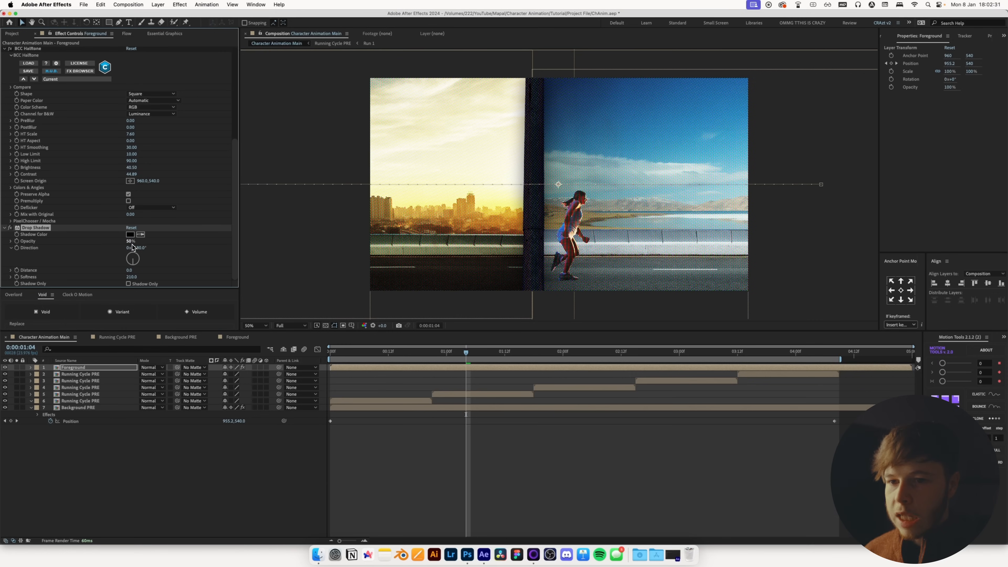
{"action": "left_click_drag", "start_coordinate": [124, 247], "coordinate": [122, 254]}
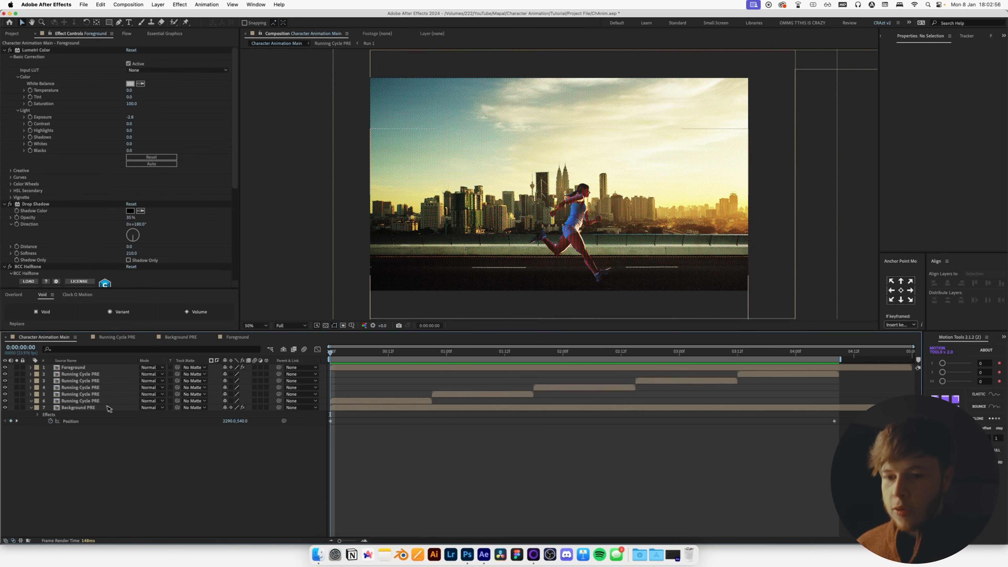
Duplicate the first Running Cycle PRE layer, flatten the copy to 100, 23% Scale and place it beneath the original at the runner's feet
{"action": "left_click", "coordinate": [63, 401]}
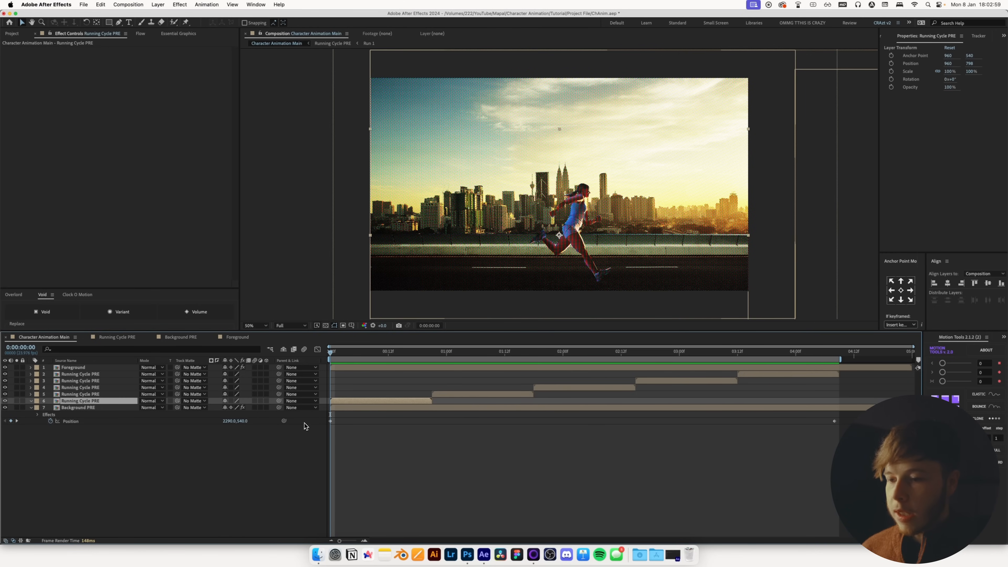
{"action": "key", "text": "super+d"}
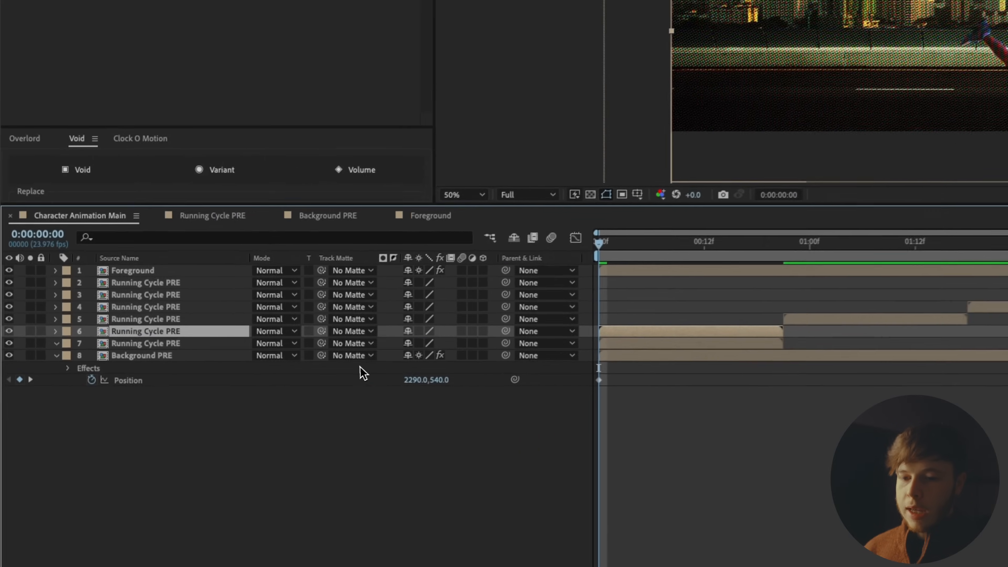
{"action": "key", "text": "s"}
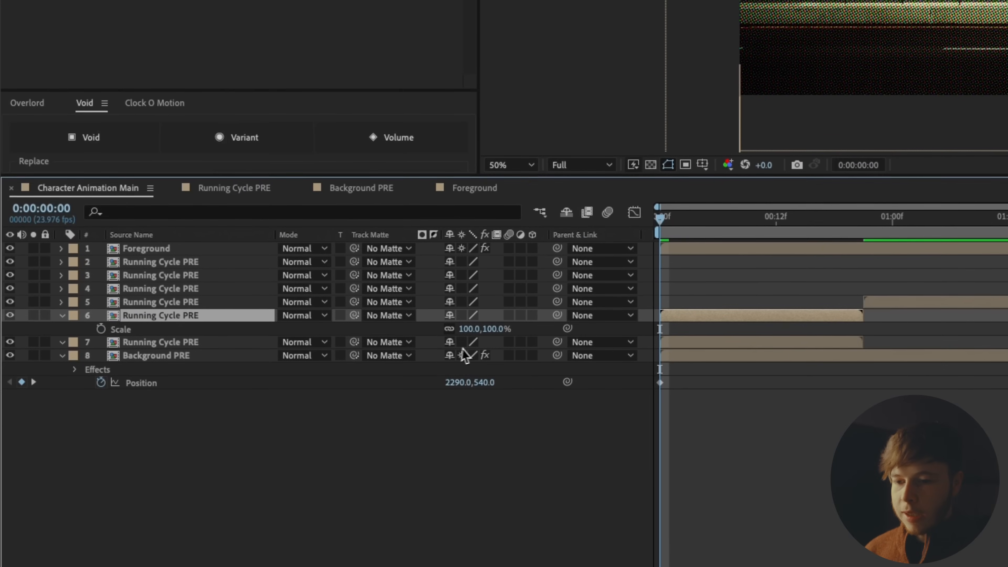
{"action": "left_click_drag", "start_coordinate": [487, 335], "coordinate": [461, 345]}
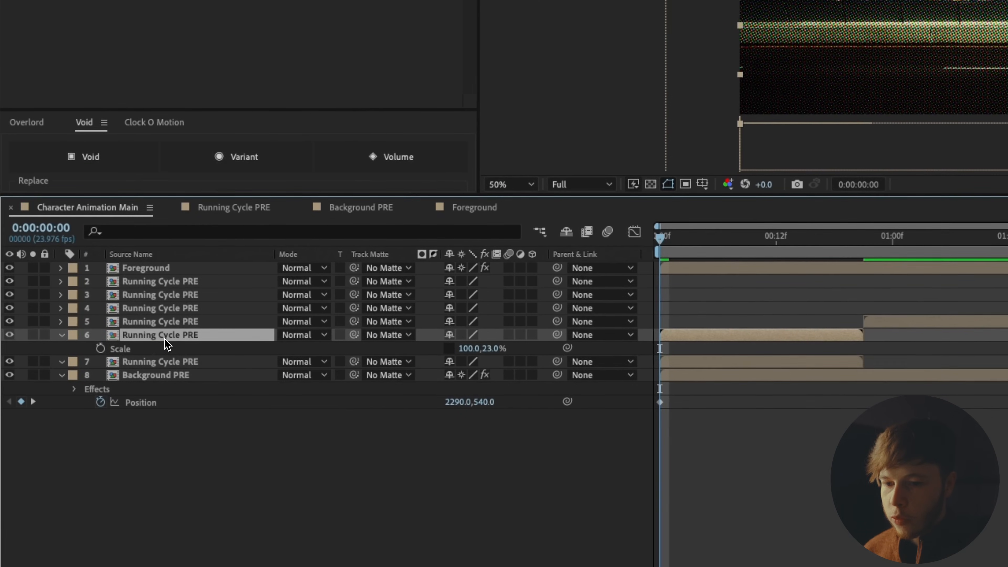
{"action": "left_click_drag", "start_coordinate": [165, 339], "coordinate": [151, 367]}
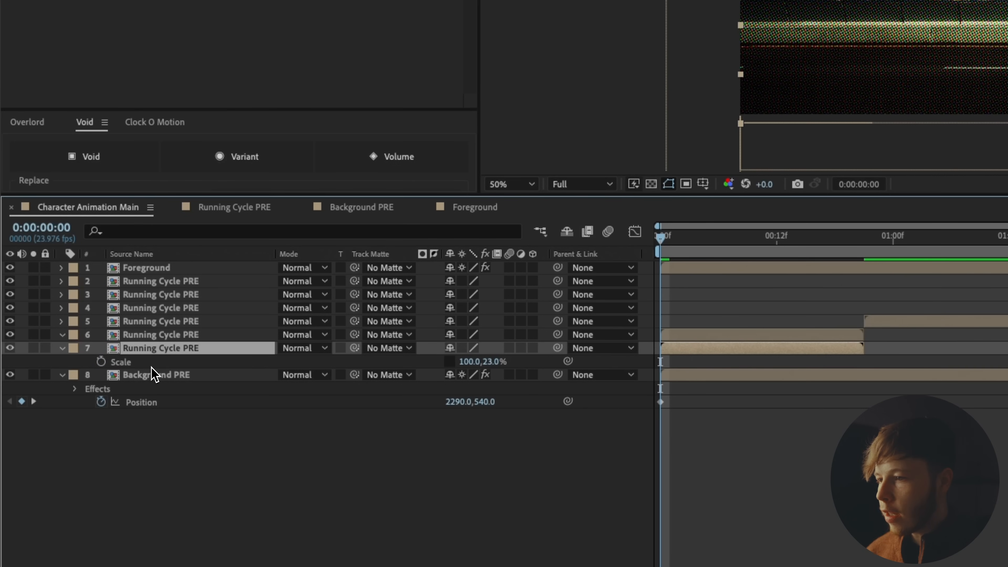
{"action": "key", "text": "Up"}
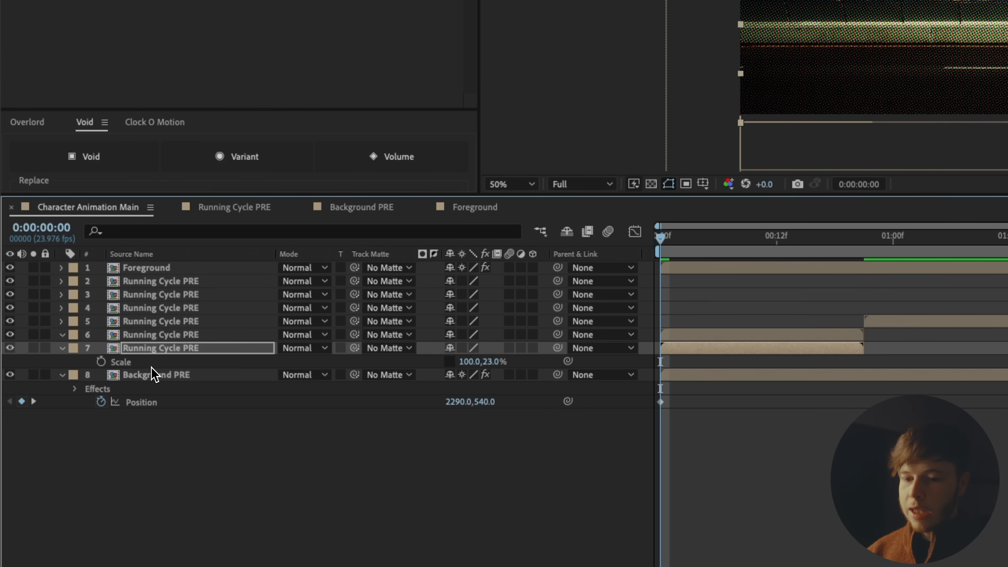
Apply a Fill effect to the flattened runner copy and set its Color to near-black
{"action": "key", "text": "ctrl+space"}
{"action": "type", "text": "fil"}
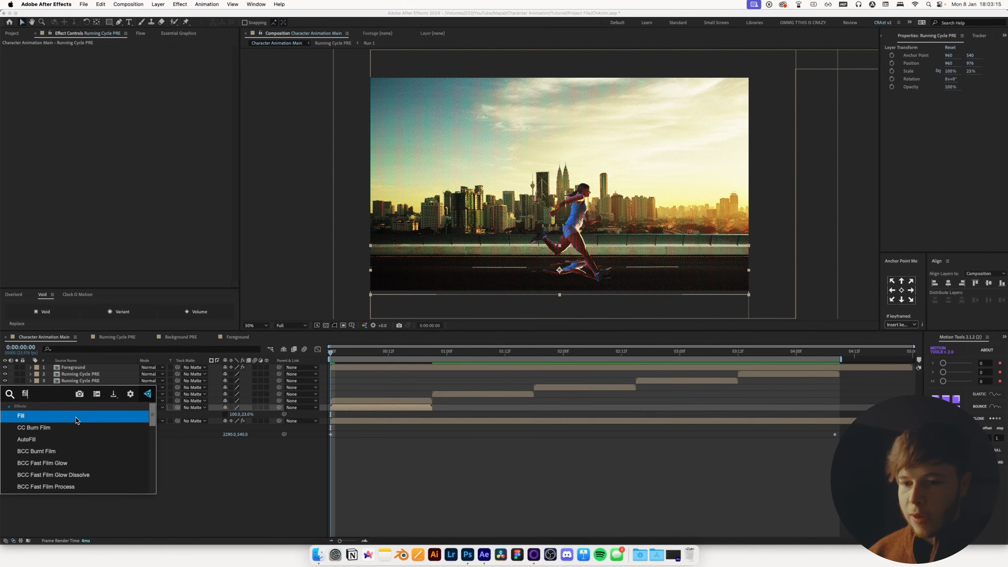
{"action": "left_click", "coordinate": [75, 417]}
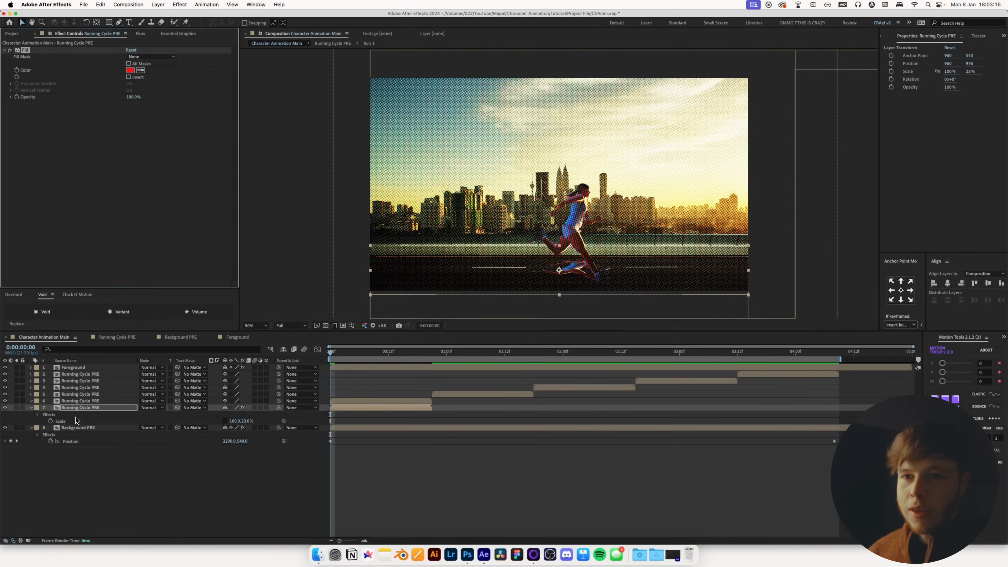
{"action": "left_click", "coordinate": [129, 70]}
{"action": "left_click", "coordinate": [511, 443]}
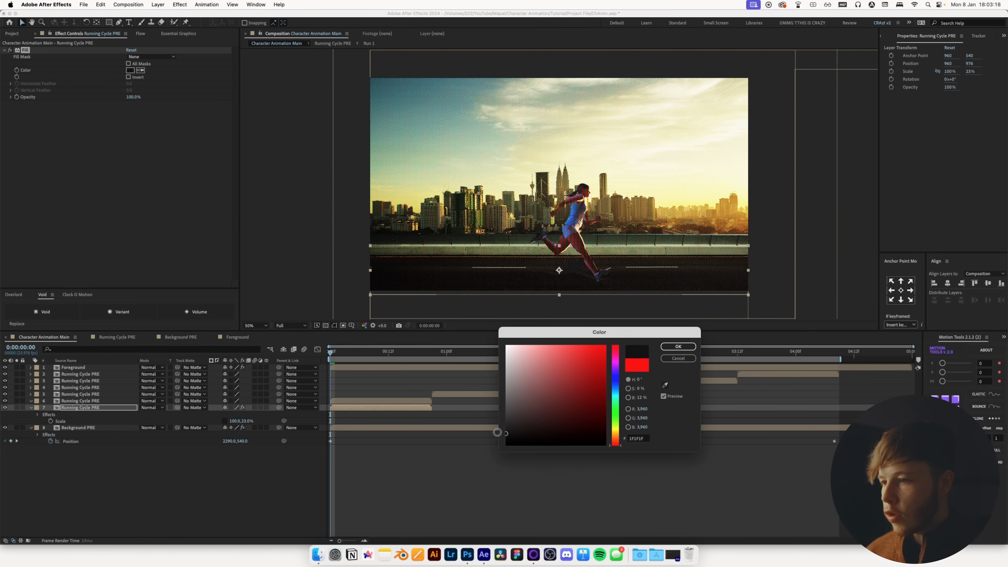
{"action": "left_click", "coordinate": [686, 348]}
Soften the runner's shadow with Fast Box Blur at Blur Radius 16 and lower the layer's Opacity to 59%
{"action": "key", "text": "ctrl+space"}
{"action": "type", "text": "fast"}
{"action": "key", "text": "Return"}
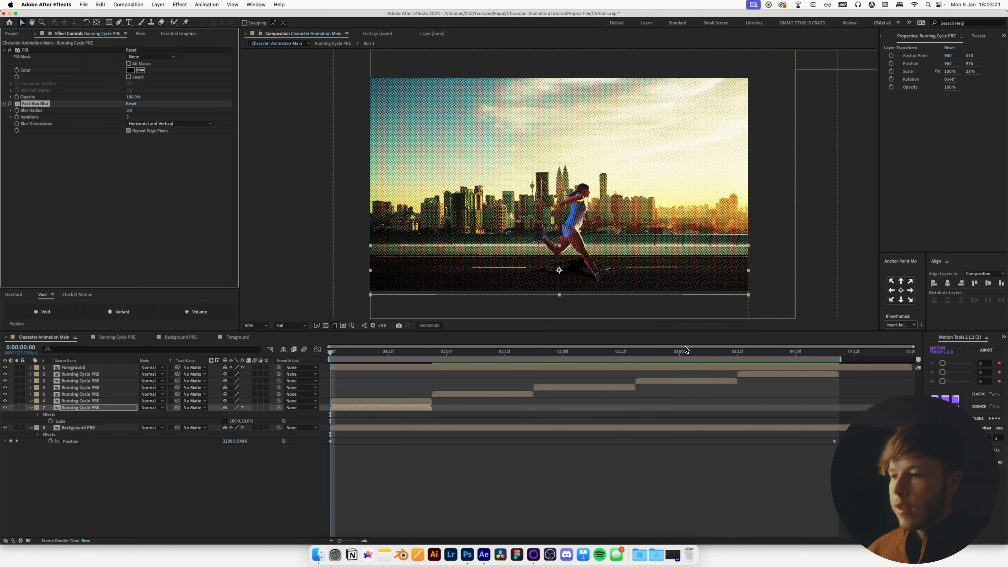
{"action": "left_click_drag", "start_coordinate": [132, 111], "coordinate": [137, 114]}
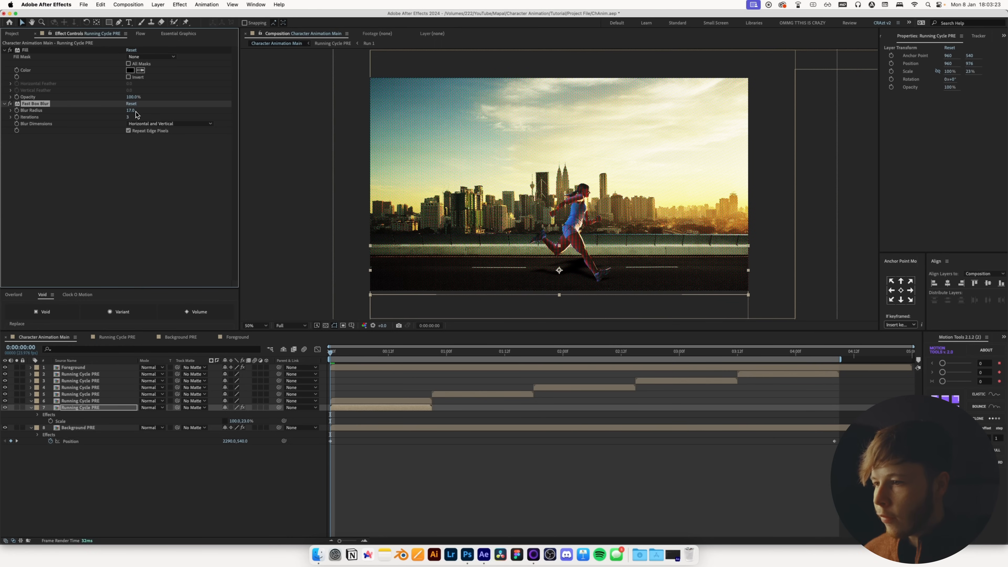
{"action": "key", "text": "t"}
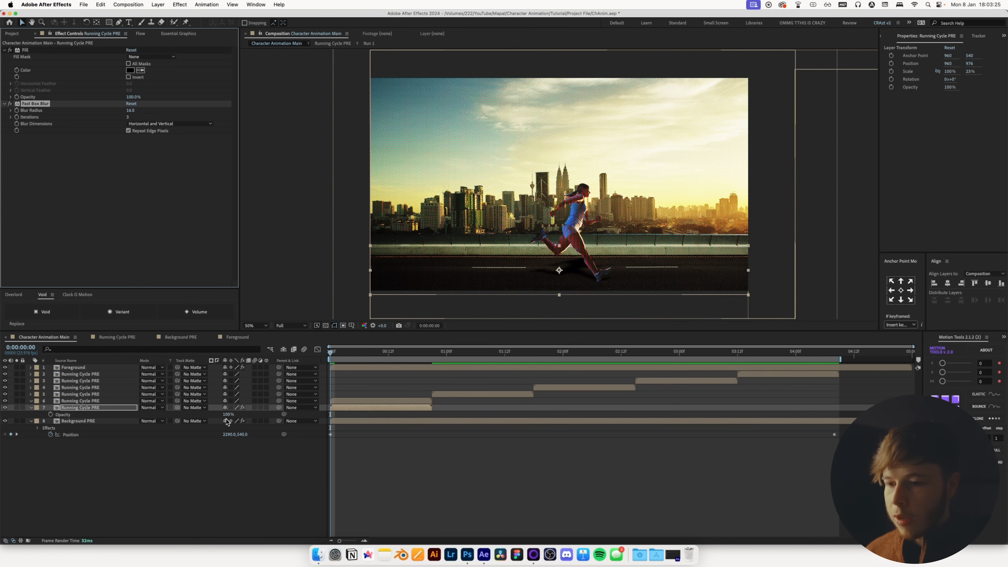
{"action": "left_click_drag", "start_coordinate": [229, 414], "coordinate": [221, 415]}
Duplicate the shadow layer and shift the copies in time to match each of the following Running Cycle PRE layers
{"action": "left_click", "coordinate": [415, 408]}
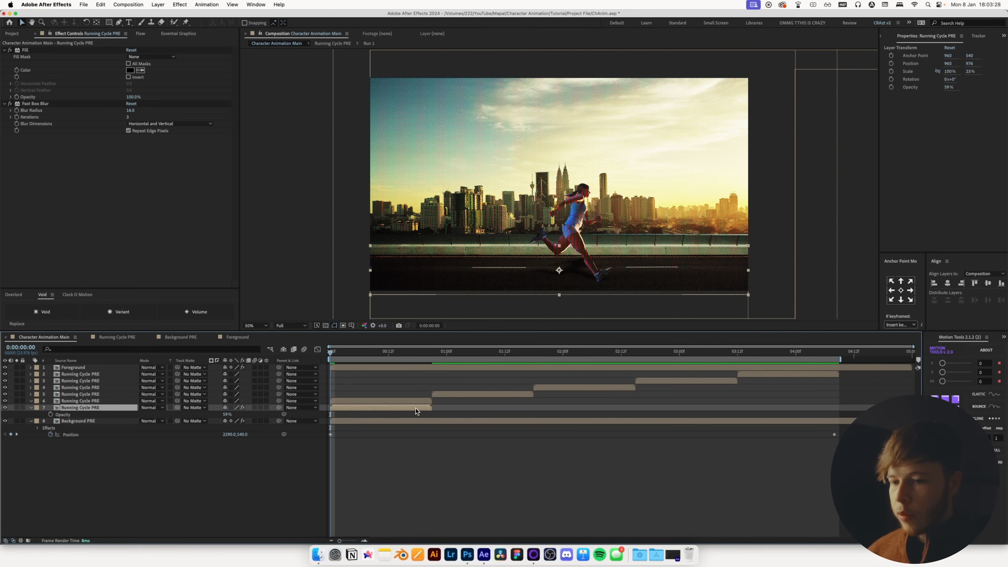
{"action": "key", "text": "super+d"}
{"action": "left_click_drag", "start_coordinate": [403, 408], "coordinate": [674, 409]}
{"action": "key", "text": "super+d"}
{"action": "key", "text": "super+d"}
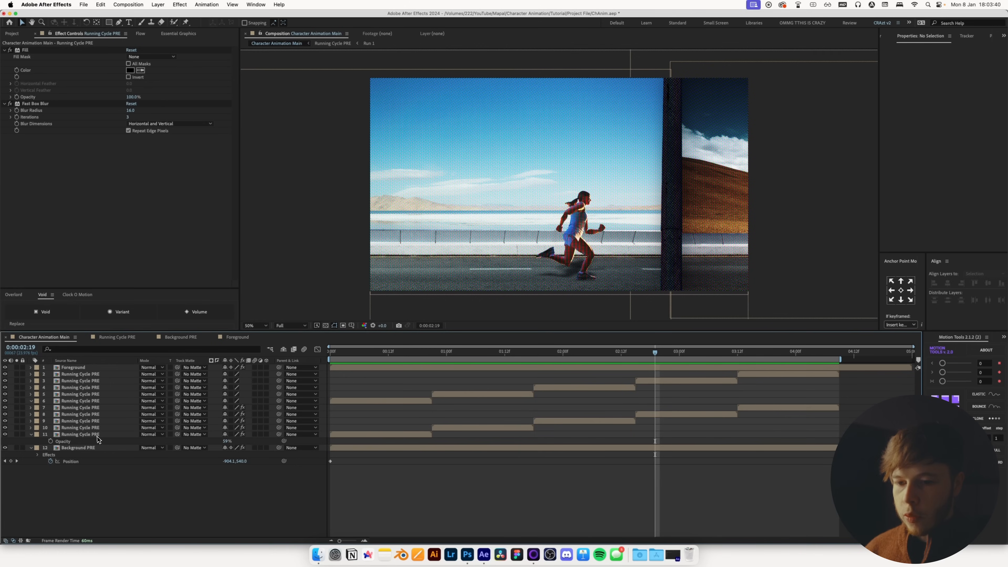
Set the blending mode of all five runner shadow layers to Hard Mix and preview the animation from the first frame
{"action": "left_click", "coordinate": [96, 435]}
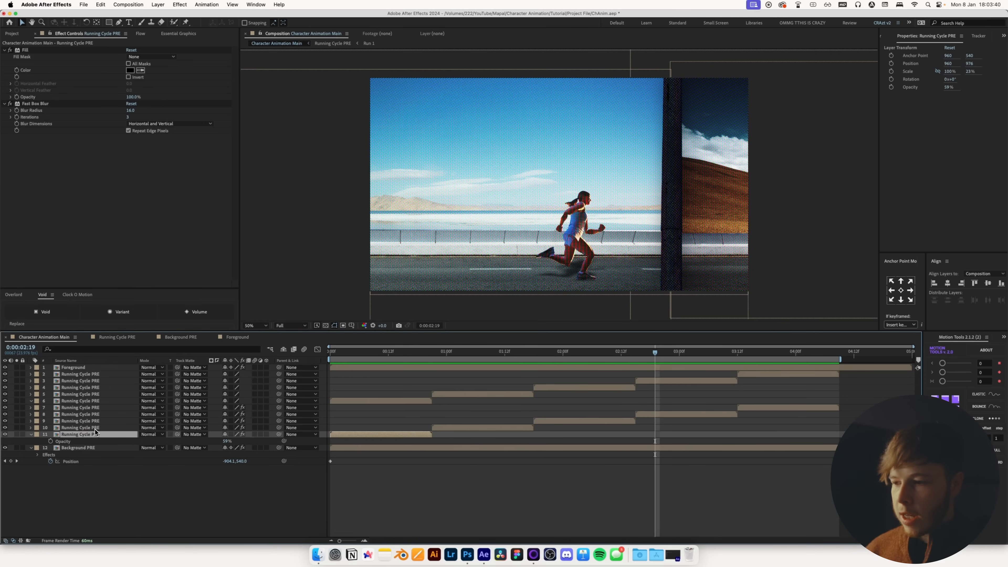
{"action": "left_click", "coordinate": [96, 402], "text": "shift"}
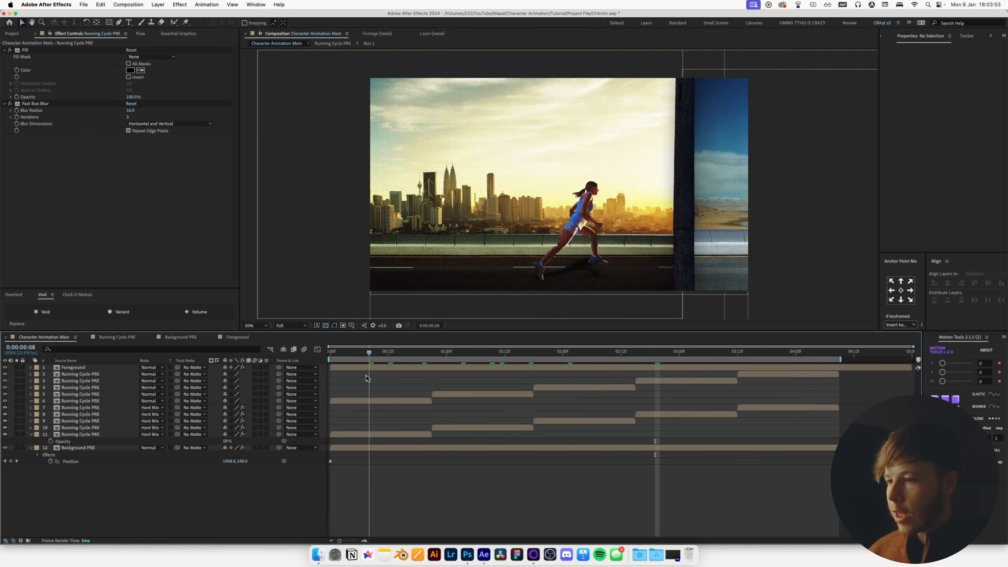
{"action": "left_click_drag", "start_coordinate": [366, 375], "coordinate": [329, 374]}
{"action": "key", "text": "space"}
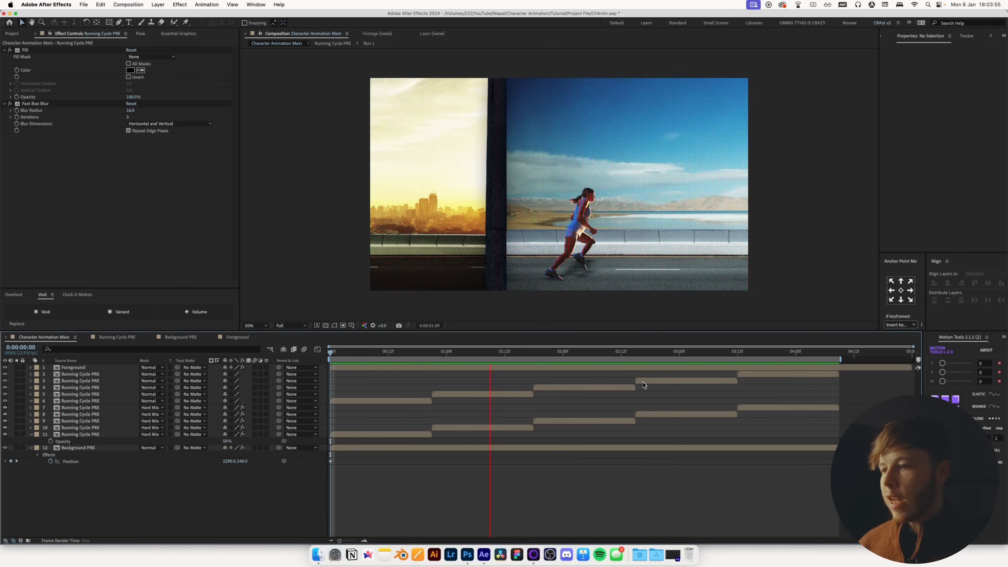
{"action": "key", "text": "space"}
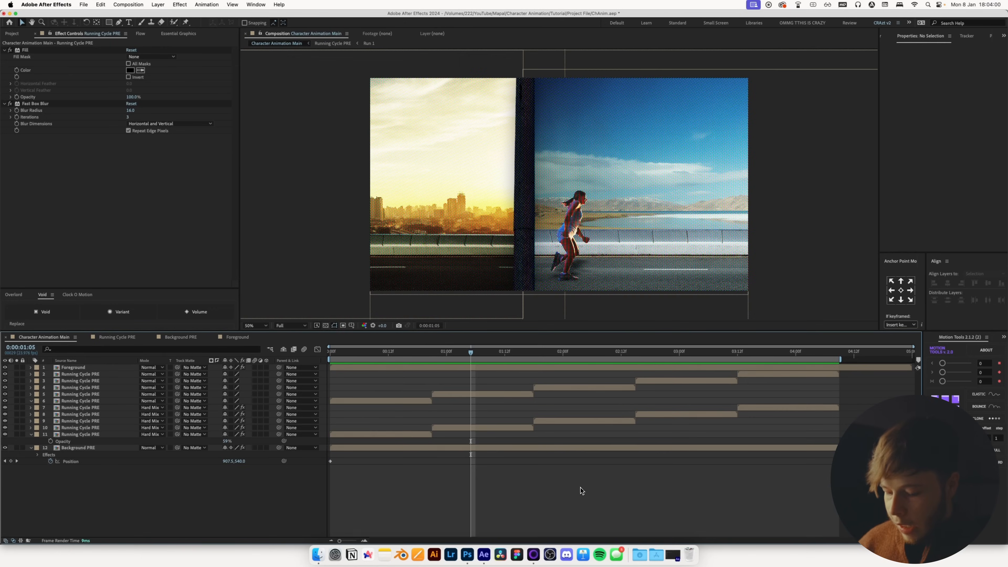
Create an adjustment layer above all other layers and name it "Adj - Shake"
{"action": "key", "text": "super+alt+y"}
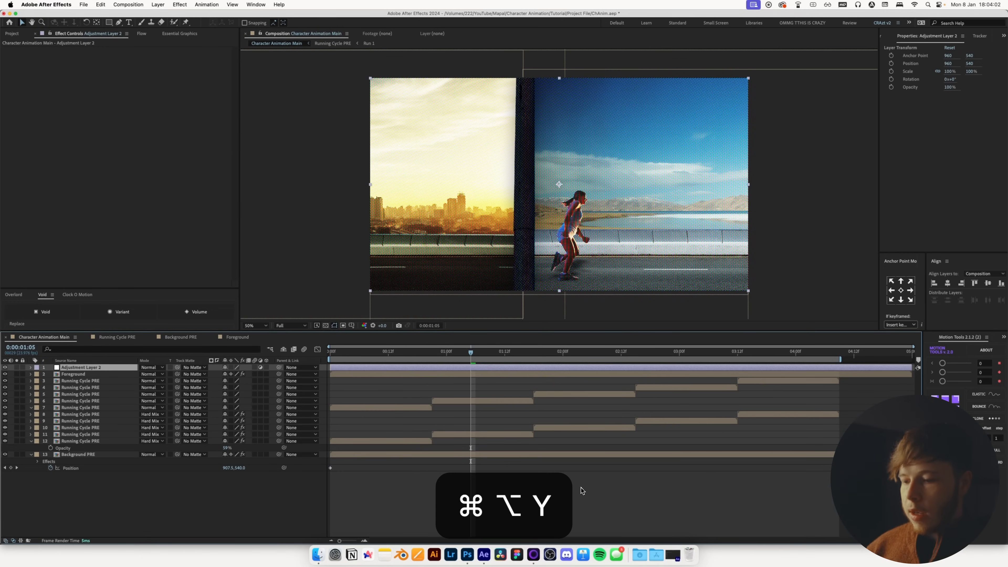
{"action": "key", "text": "super+shift+y"}
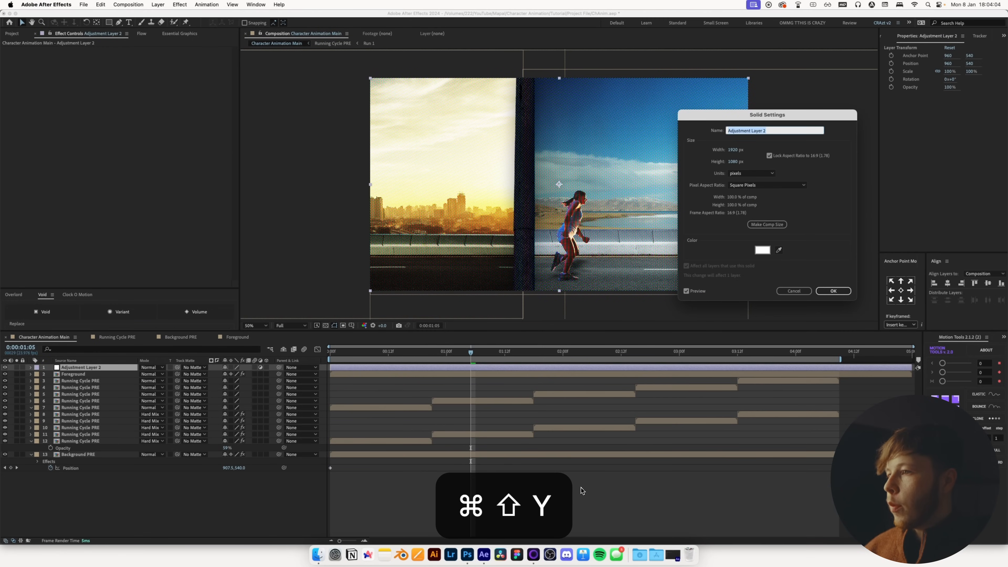
{"action": "type", "text": "Adj"}
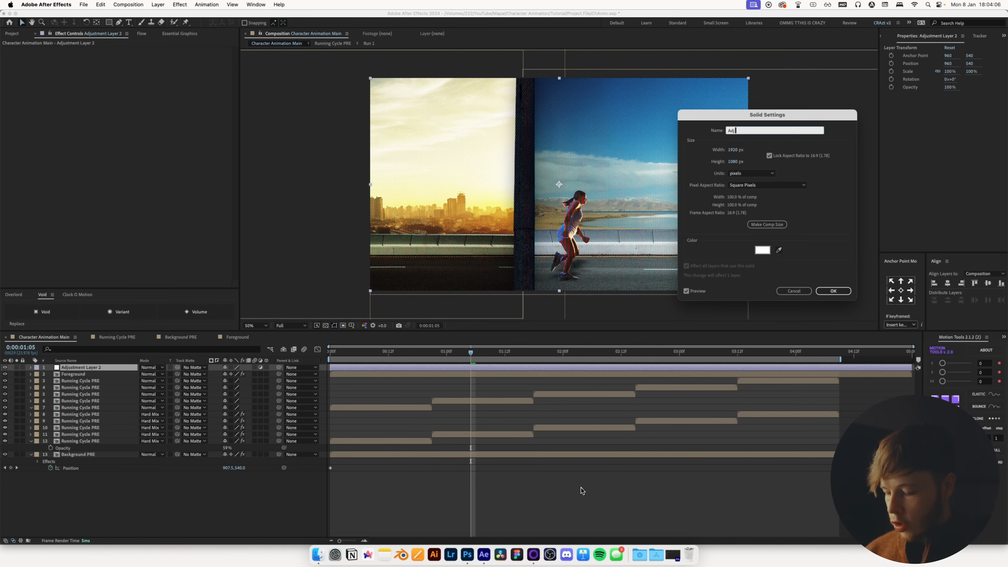
{"action": "type", "text": " - Shake"}
{"action": "key", "text": "Return"}
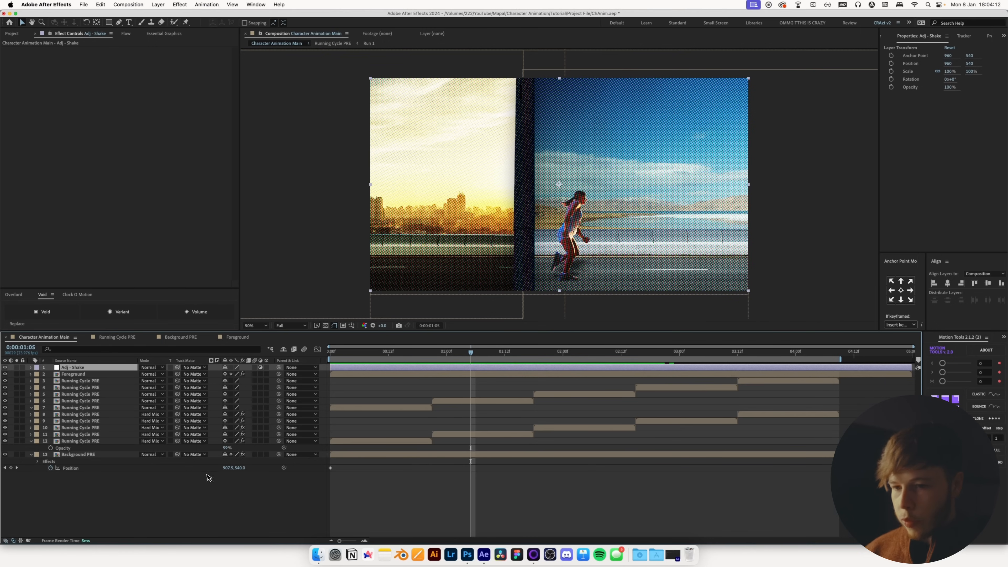
Apply a Transform effect to the Adj - Shake layer and set the effect's Scale to 101
{"action": "key", "text": "ctrl+space"}
{"action": "type", "text": "tran"}
{"action": "key", "text": "Return"}
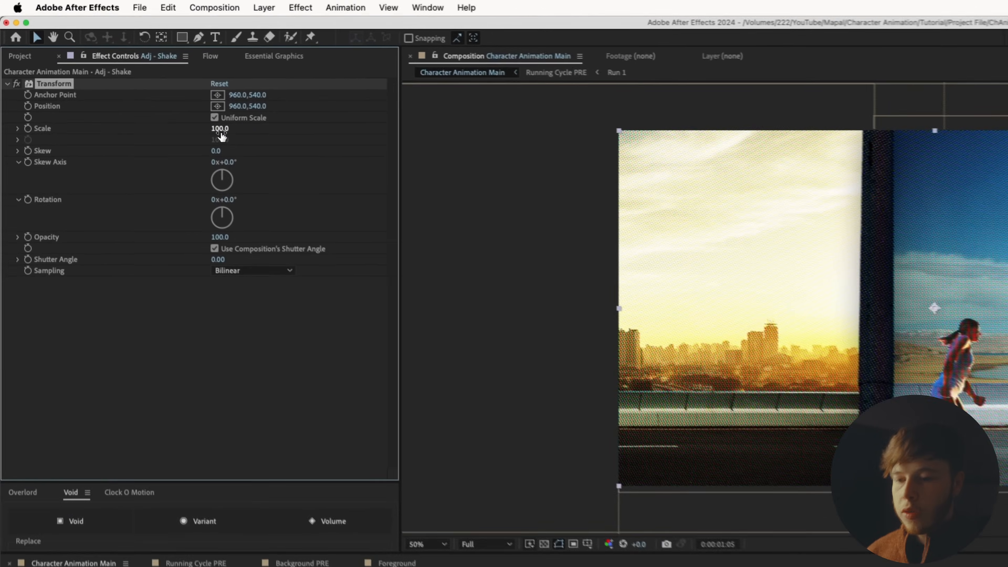
{"action": "left_click", "coordinate": [131, 77]}
{"action": "type", "text": "101"}
{"action": "key", "text": "Return"}
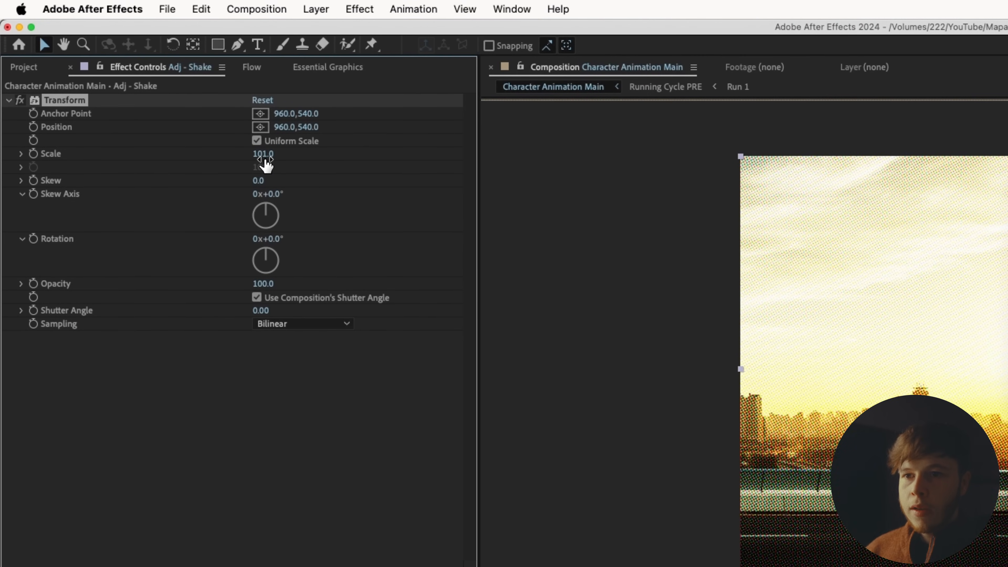
Add an expression with posterizeTime(12) and wiggle(1,10) to the Transform effect's Position on Adj - Shake and preview the camera shake
{"action": "left_click", "coordinate": [33, 127], "text": "alt"}
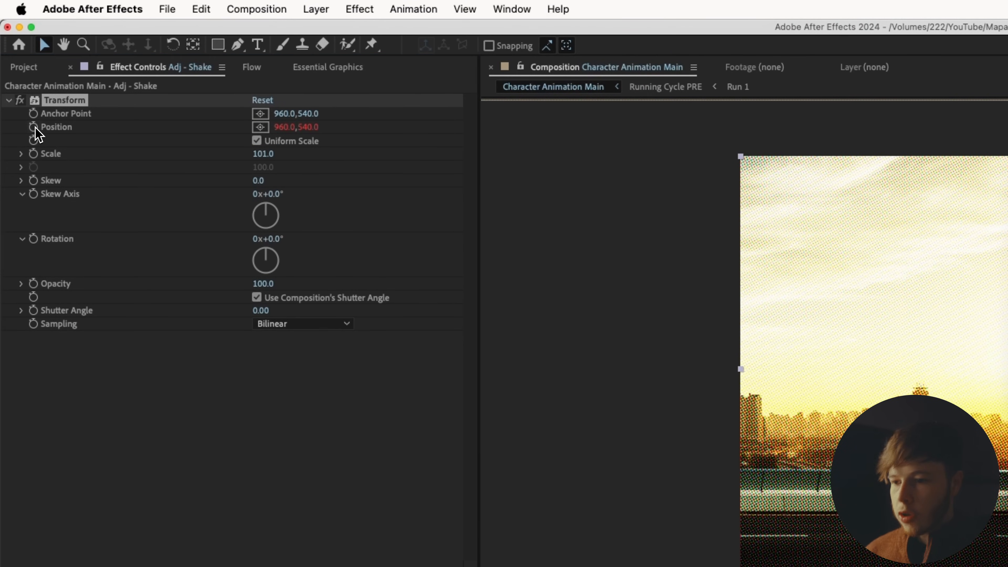
{"action": "type", "text": "post"}
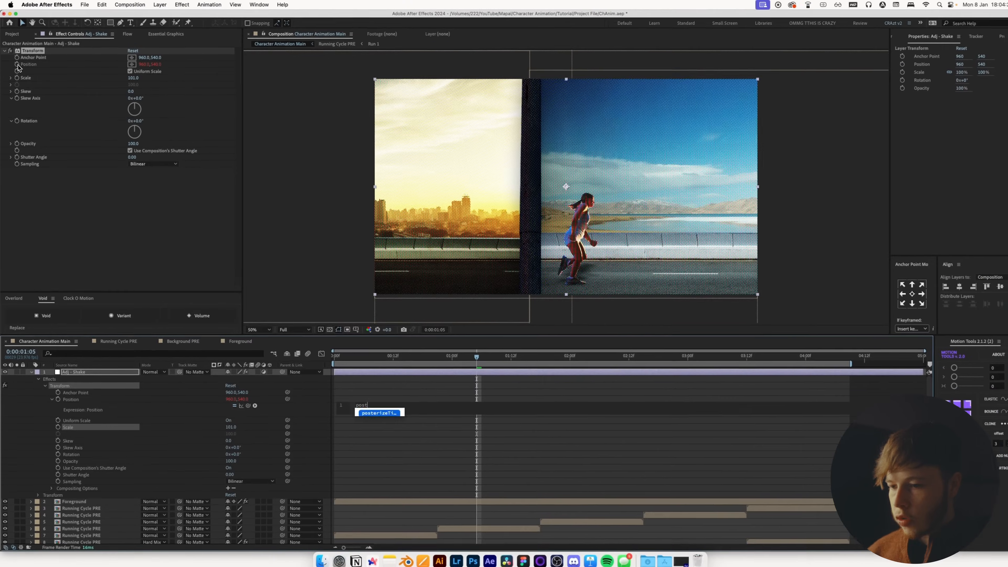
{"action": "type", "text": "erizeTime(12)"}
{"action": "key", "text": "Return"}
{"action": "type", "text": "wiggle()"}
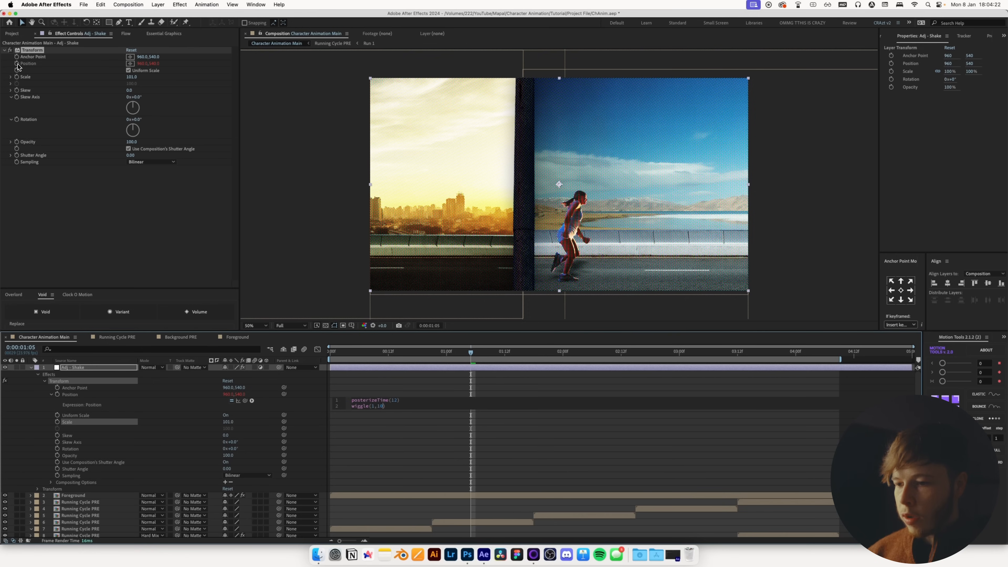
{"action": "type", "text": "1,10"}
{"action": "key", "text": "Return"}
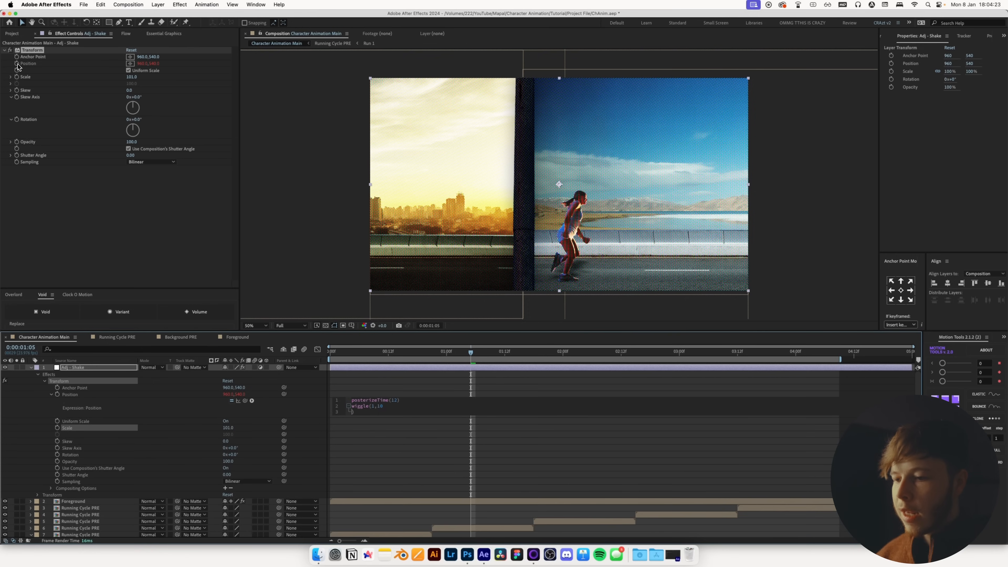
{"action": "left_click", "coordinate": [389, 429]}
{"action": "key", "text": "space"}
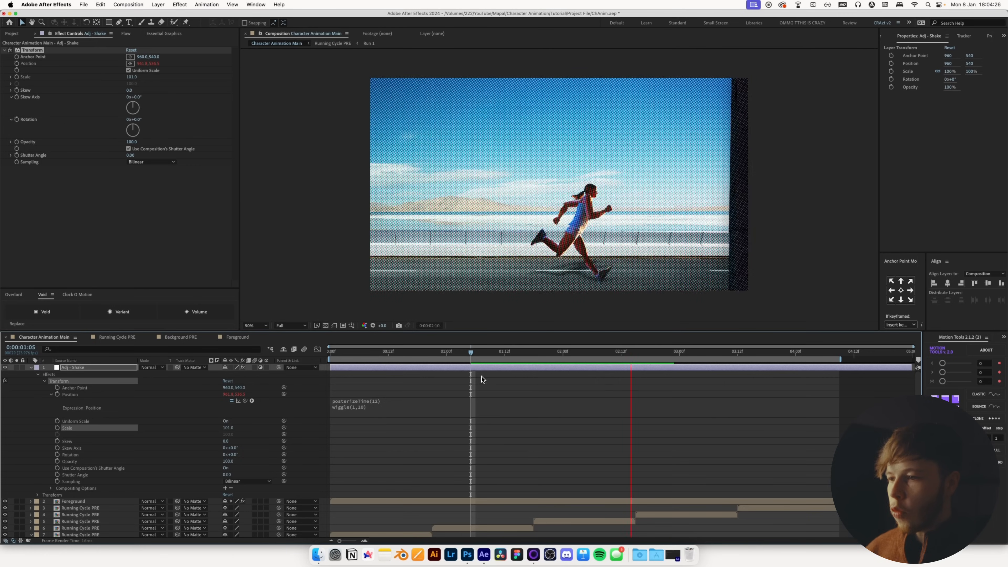
{"action": "key", "text": "space"}
{"action": "left_click", "coordinate": [529, 362]}
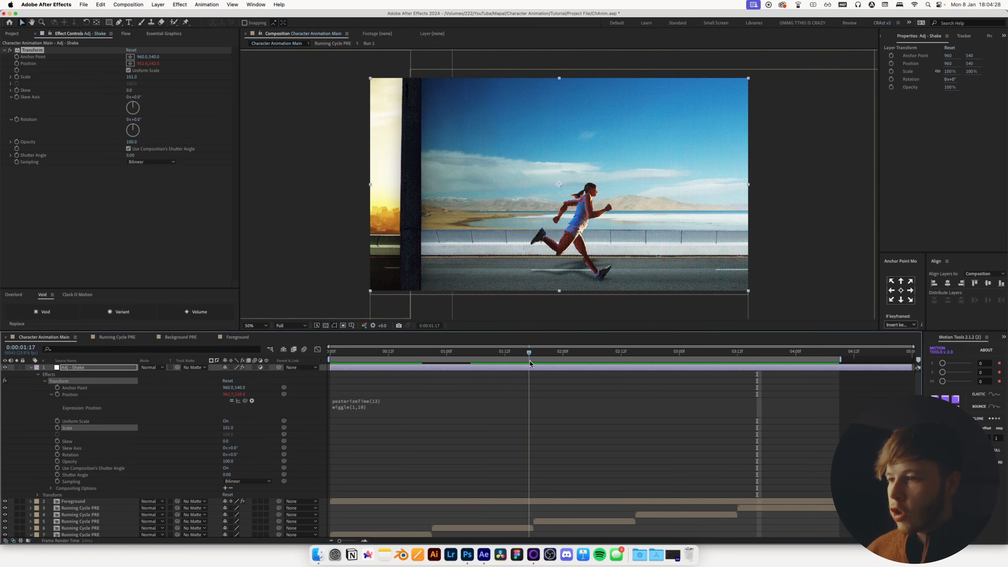
{"action": "left_click_drag", "start_coordinate": [530, 362], "coordinate": [570, 358]}
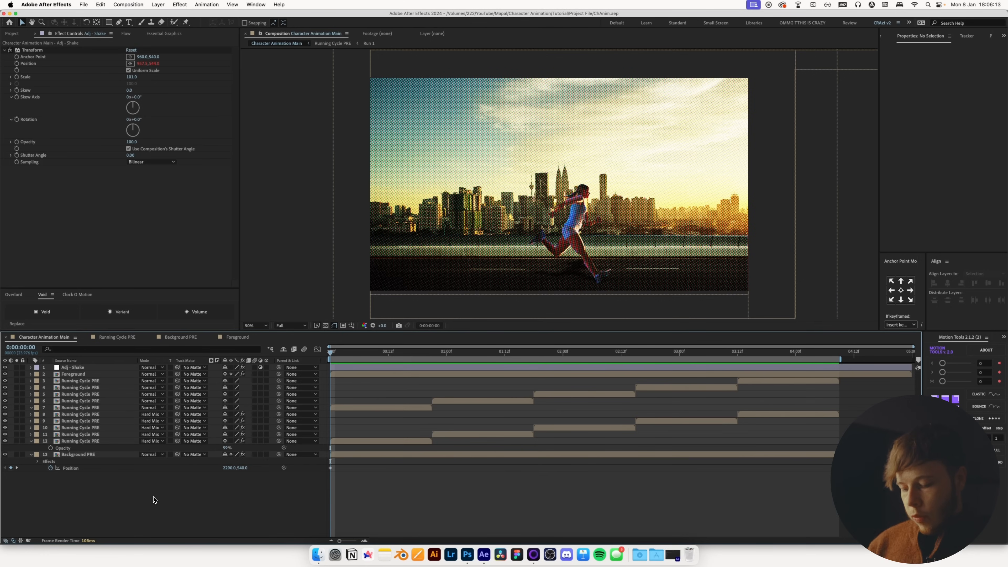
Create another adjustment layer above Adj - Shake and name it "Adj - Postersize Time"
{"action": "key", "text": "super+alt+y"}
{"action": "key", "text": "super+shift+y"}
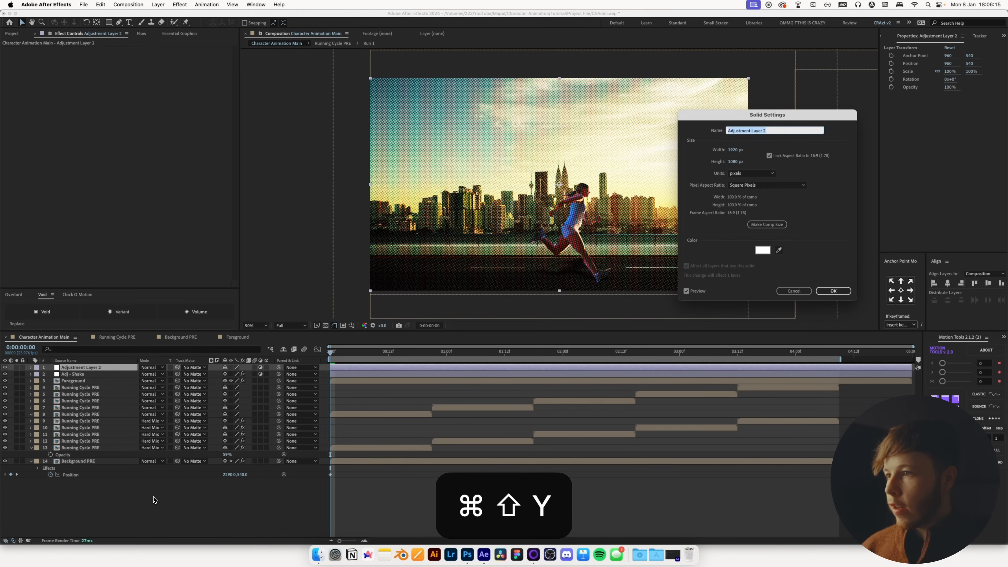
{"action": "type", "text": "Adj - Post"}
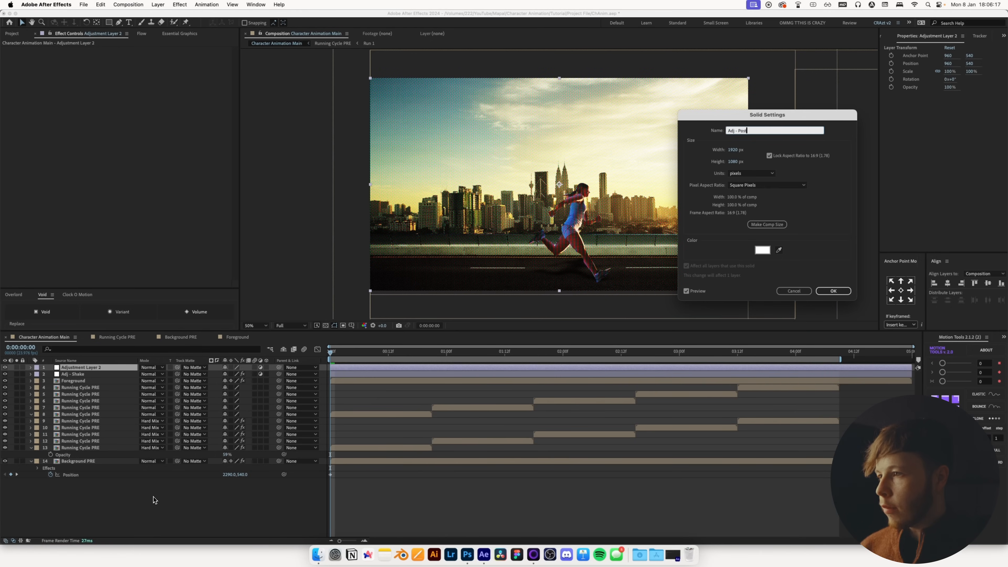
{"action": "type", "text": "ersi"}
{"action": "type", "text": "ze Time"}
{"action": "key", "text": "Return"}
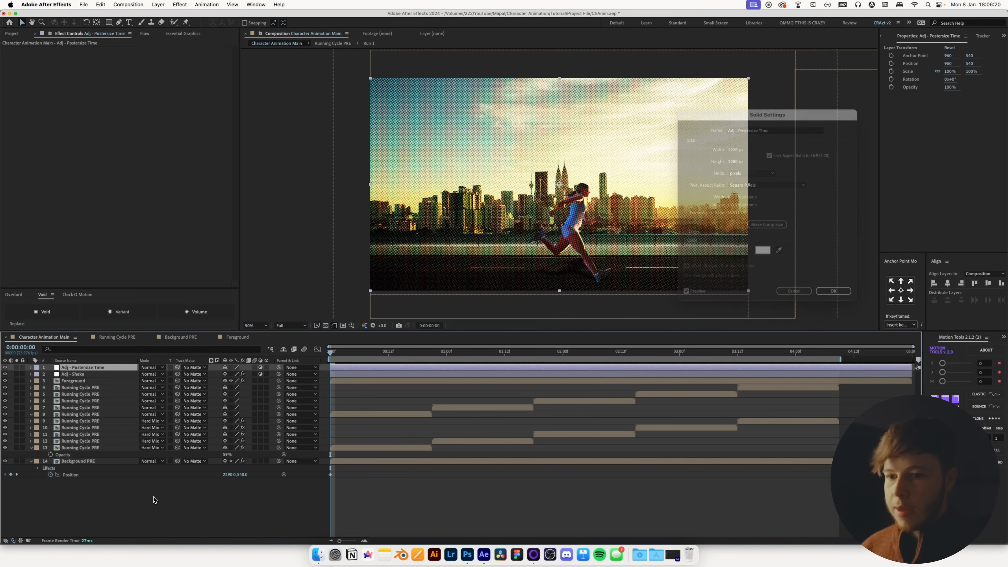
Apply the Posterize Time effect to the new adjustment layer, set its Frame Rate to 12 and preview the result
{"action": "key", "text": "ctrl+space"}
{"action": "type", "text": "pos"}
{"action": "key", "text": "Return"}
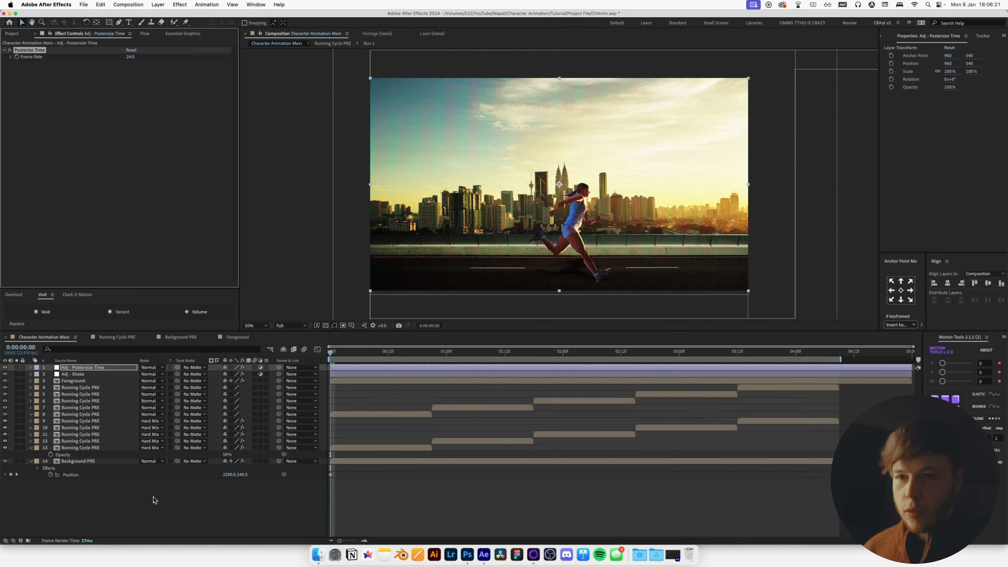
{"action": "left_click", "coordinate": [133, 60]}
{"action": "type", "text": "12"}
{"action": "key", "text": "Return"}
{"action": "left_click", "coordinate": [345, 260]}
{"action": "key", "text": "space"}
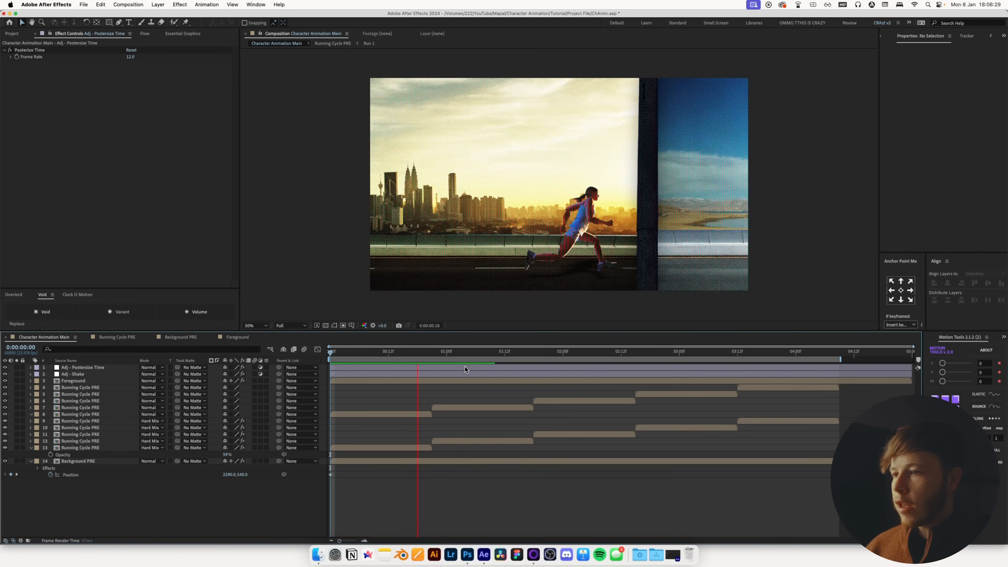
{"action": "key", "text": "space"}
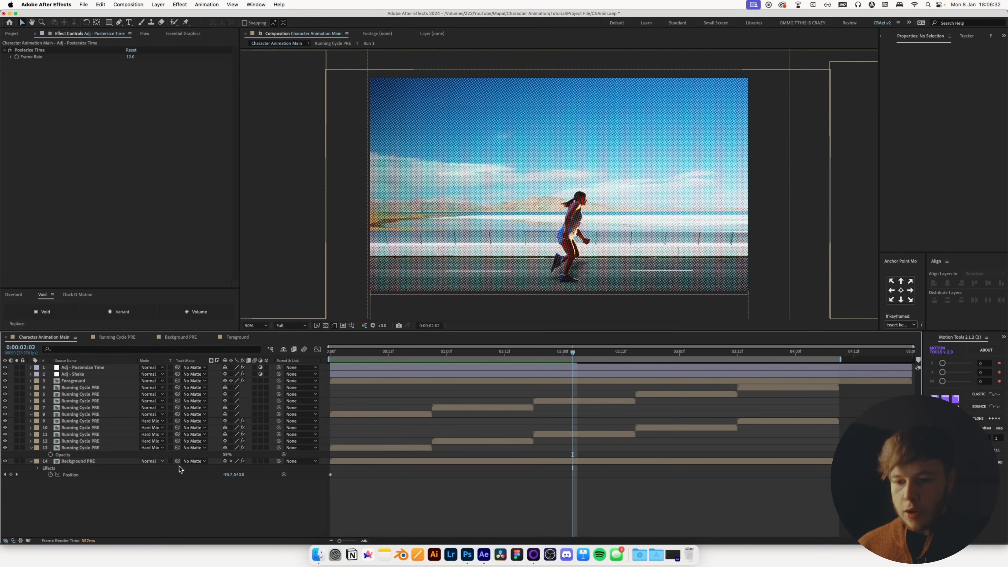
Enable motion blur on the Background PRE and Foreground layers and preview the animation
{"action": "left_click", "coordinate": [99, 463]}
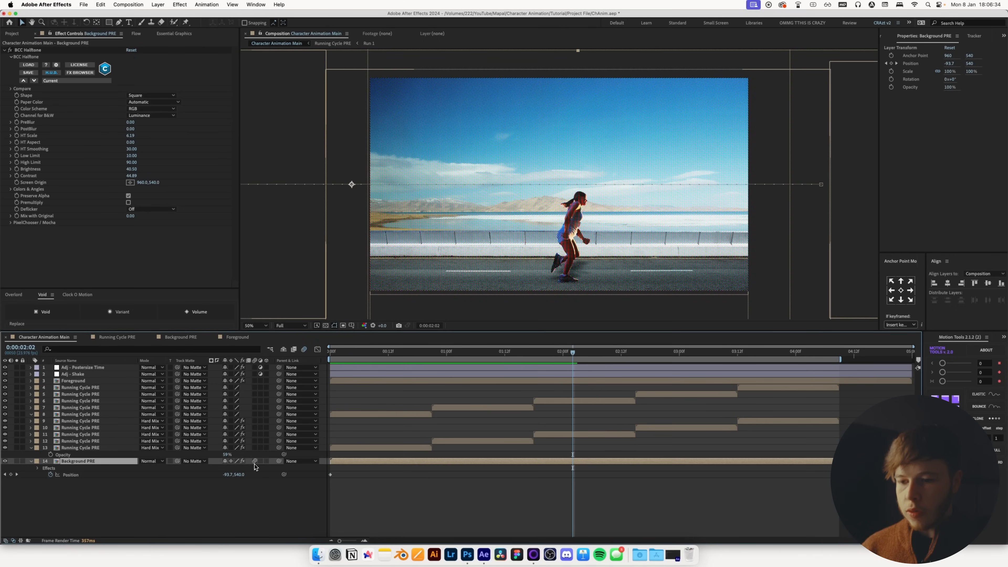
{"action": "left_click", "coordinate": [86, 381]}
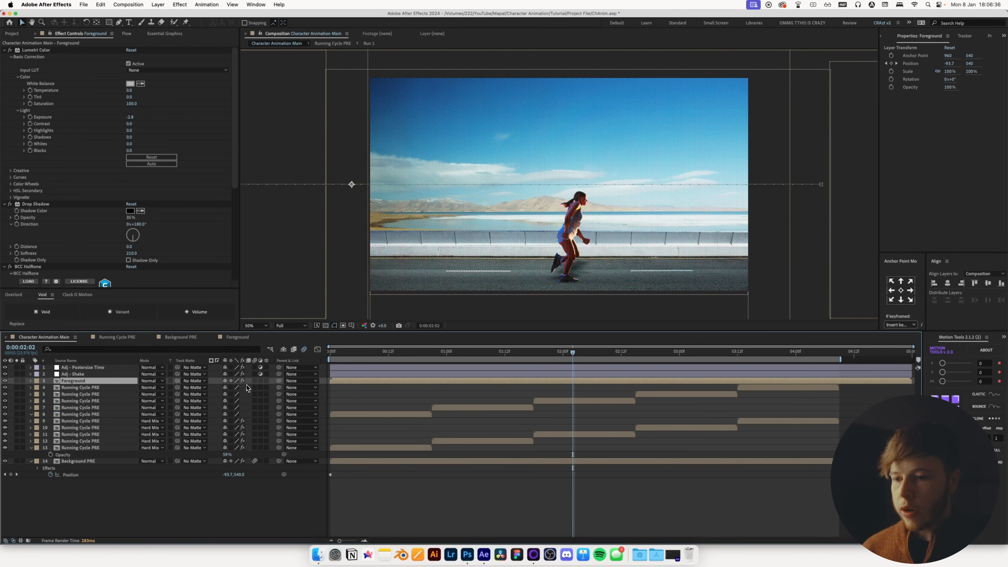
{"action": "left_click", "coordinate": [254, 381]}
{"action": "key", "text": "space"}
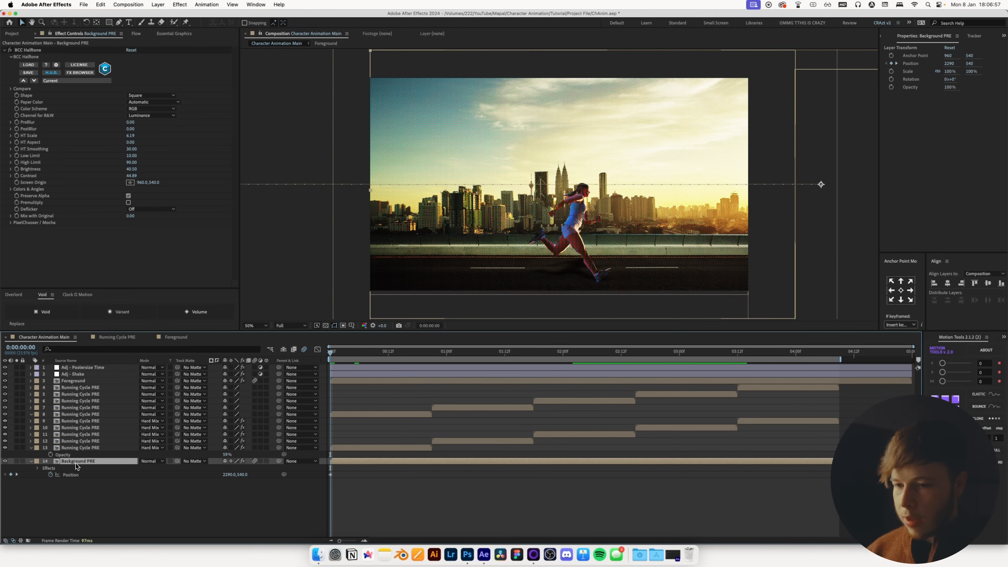
Apply Brightness & Contrast to the Background PRE layer and place it above the BCC Halftone effect
{"action": "key", "text": "ctrl+space"}
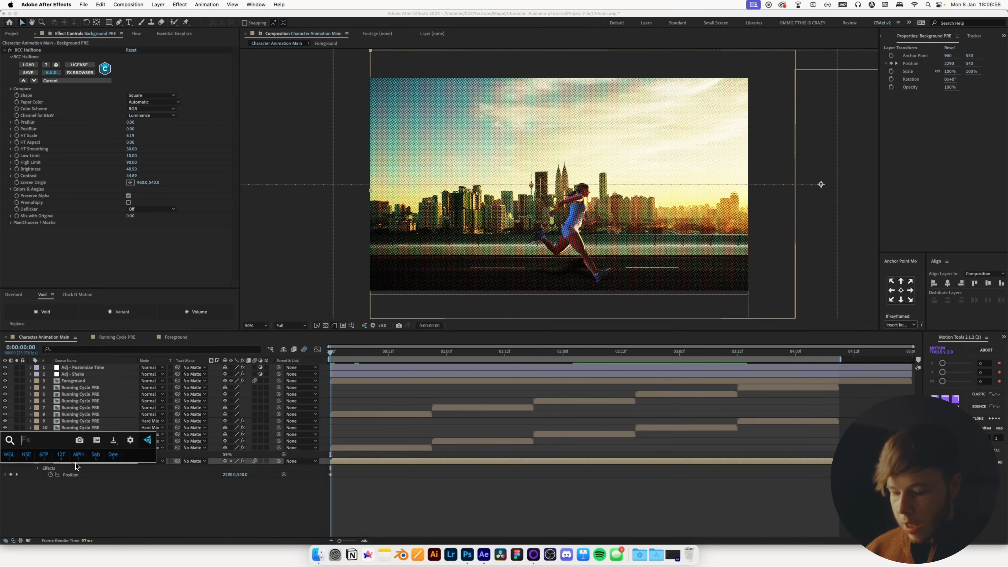
{"action": "type", "text": "brig"}
{"action": "key", "text": "Return"}
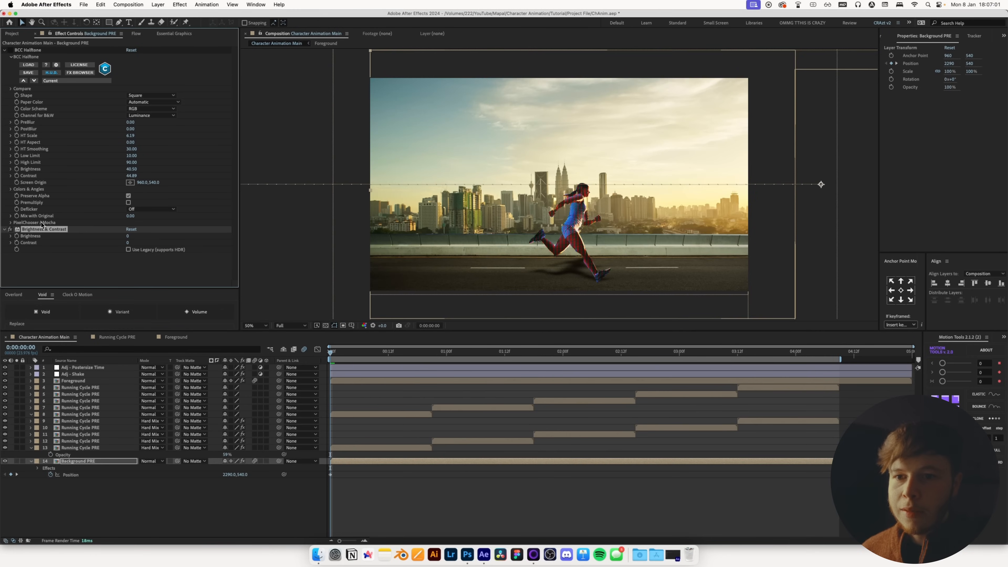
{"action": "left_click_drag", "start_coordinate": [31, 229], "coordinate": [77, 50]}
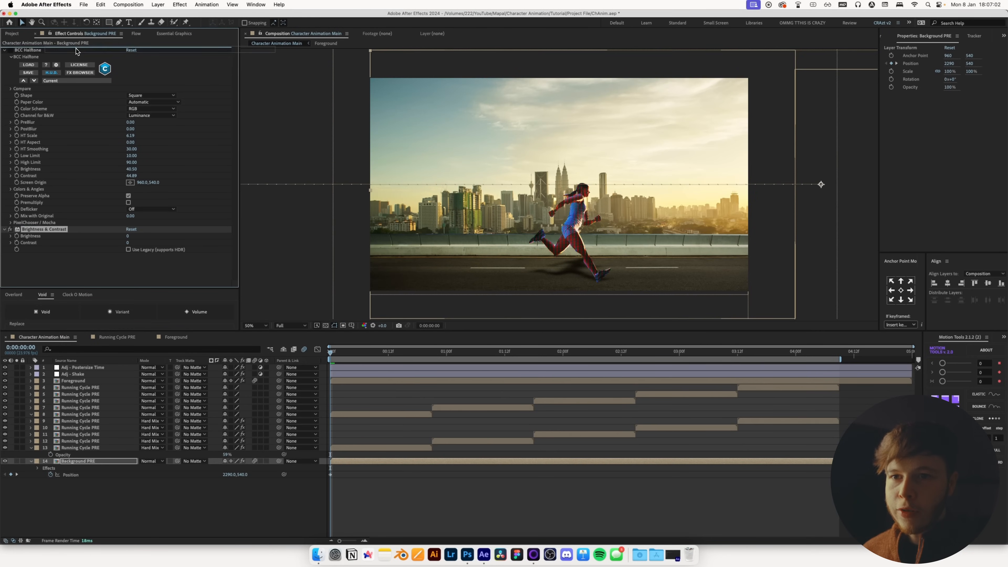
{"action": "key", "text": "super+z"}
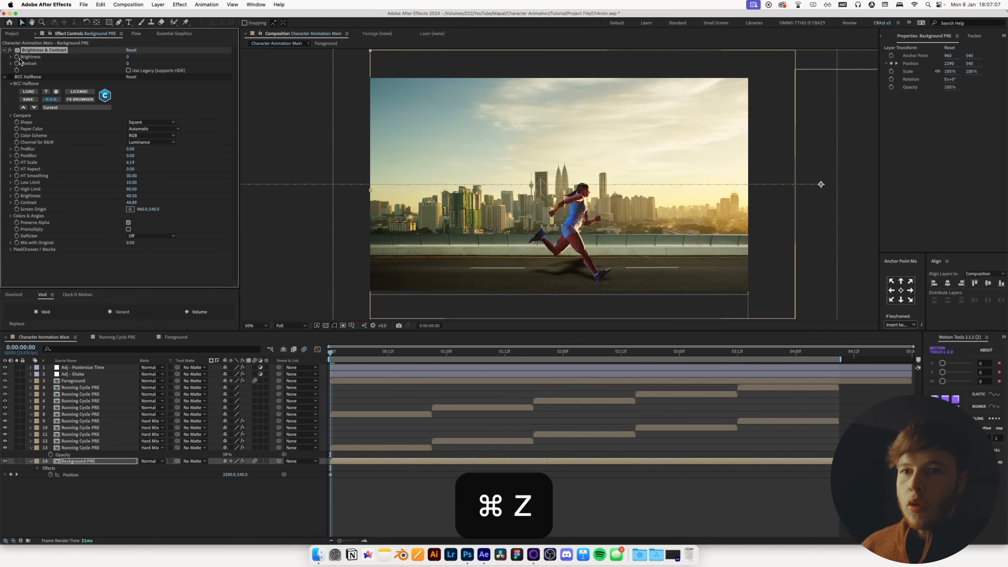
Add an expression with posterizeTime(12) and wiggle(10,20) to Background PRE's Brightness and preview the flicker
{"action": "left_click", "coordinate": [17, 57], "text": "alt"}
{"action": "type", "text": "posterizeTime(12) "}
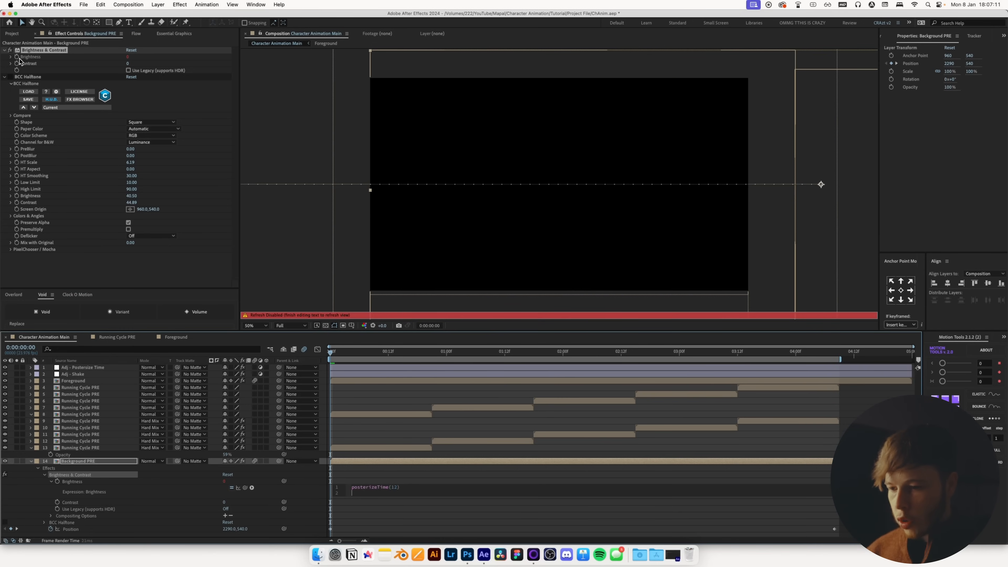
{"action": "type", "text": "wiggle()"}
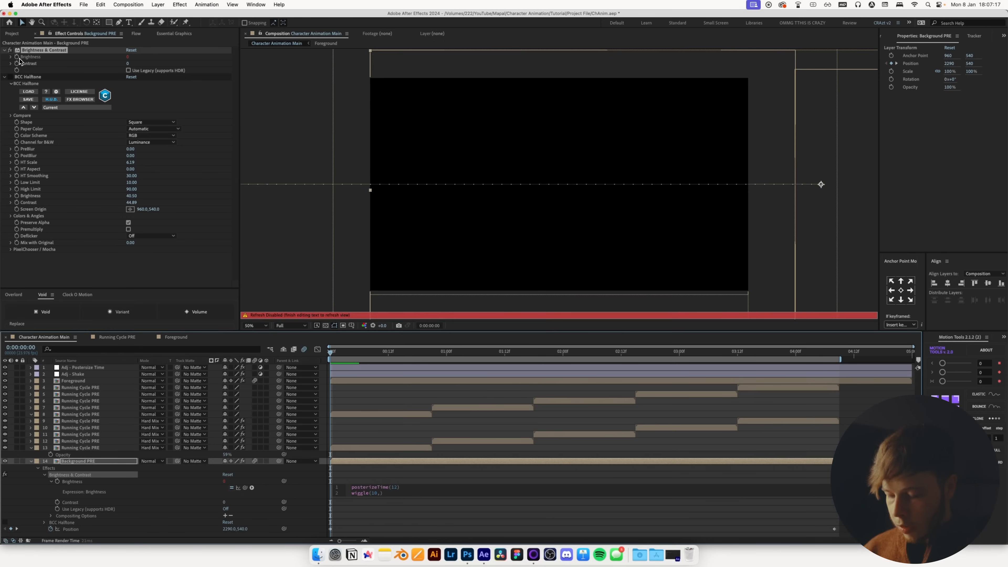
{"action": "left_click", "coordinate": [425, 461]}
{"action": "key", "text": "space"}
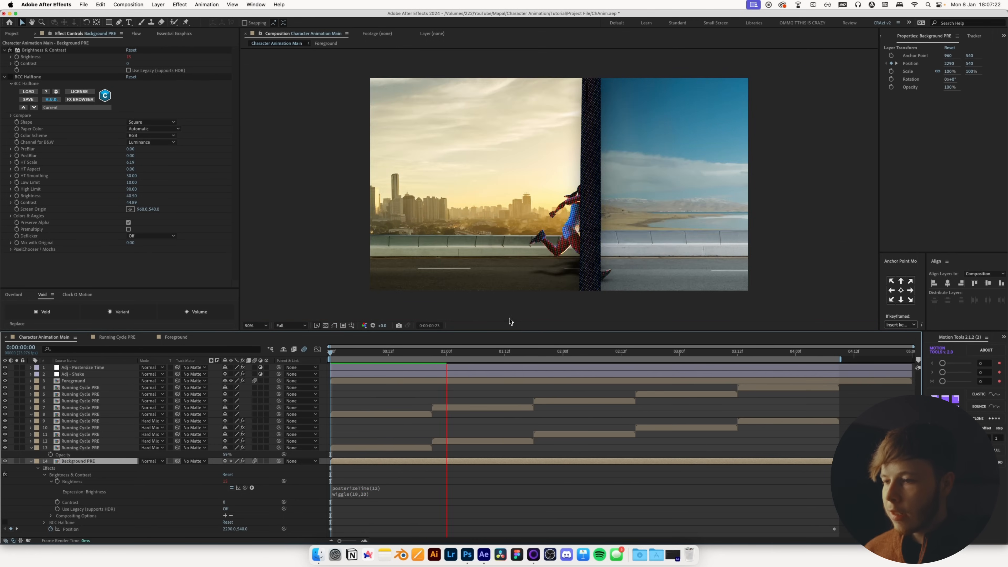
{"action": "key", "text": "space"}
{"action": "key", "text": "space"}
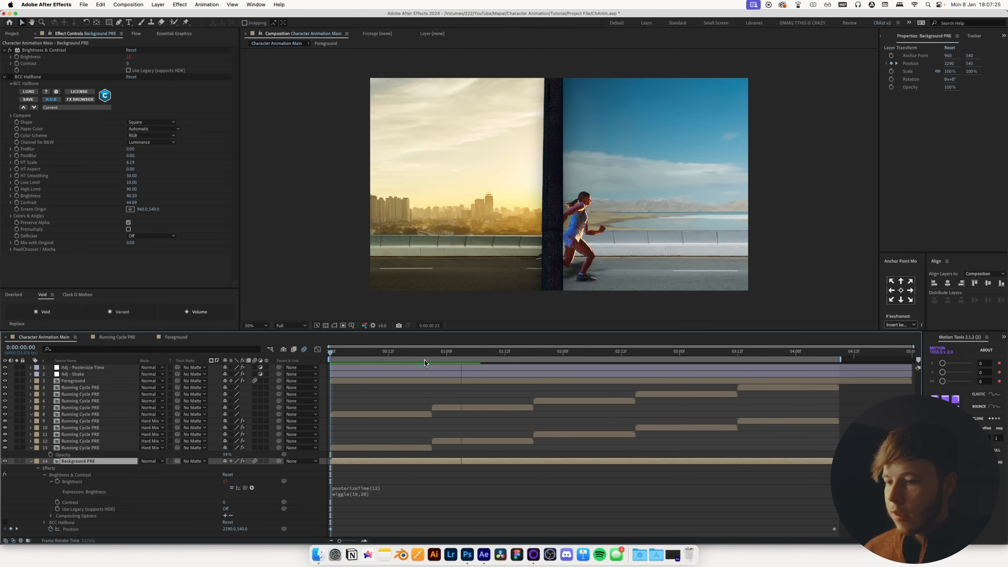
{"action": "key", "text": "space"}
Change the wiggle in Background PRE's Brightness expression to wiggle(30,5) and preview the flicker
{"action": "left_click", "coordinate": [365, 495]}
{"action": "left_click", "coordinate": [386, 500]}
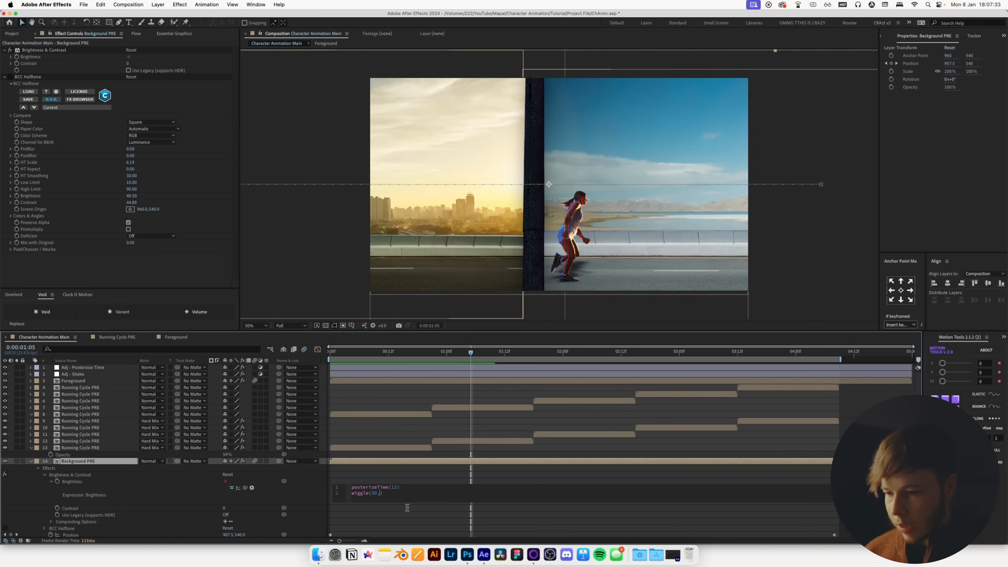
{"action": "left_click", "coordinate": [383, 466]}
{"action": "key", "text": "space"}
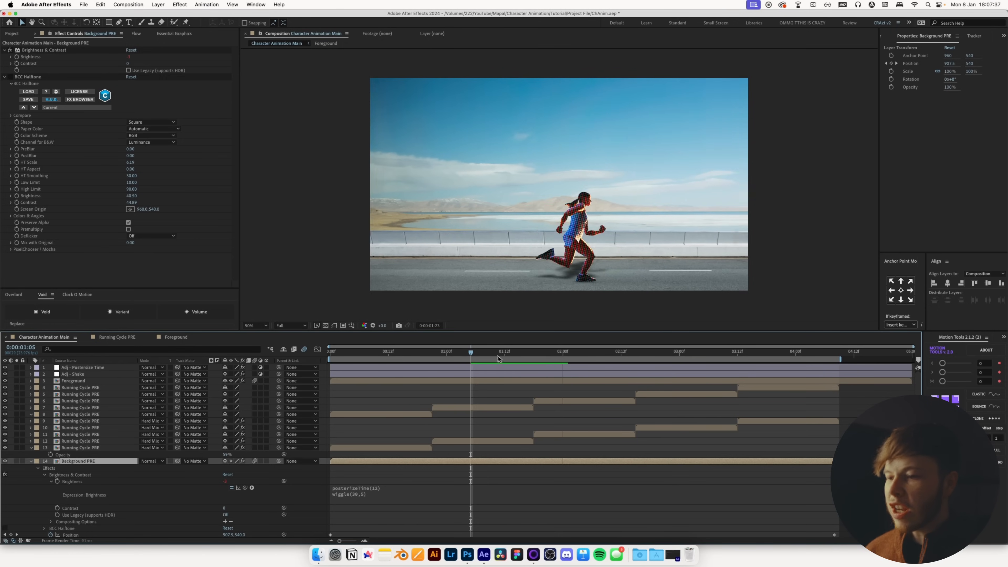
{"action": "key", "text": "space"}
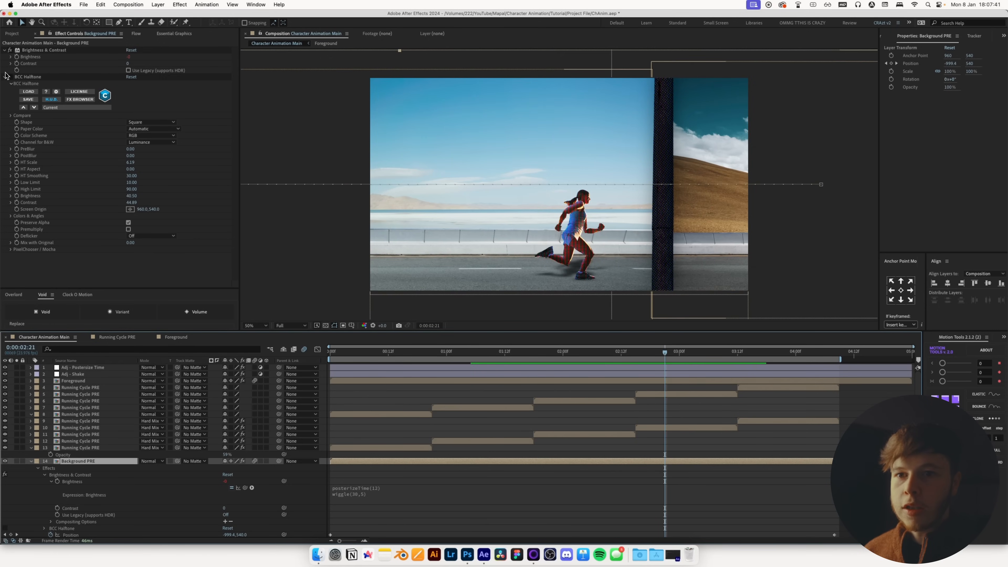
Re-enable BCC Halftone on Background PRE and preview the animation from the first frame
{"action": "left_click", "coordinate": [551, 340]}
{"action": "key", "text": "Home"}
{"action": "key", "text": "space"}
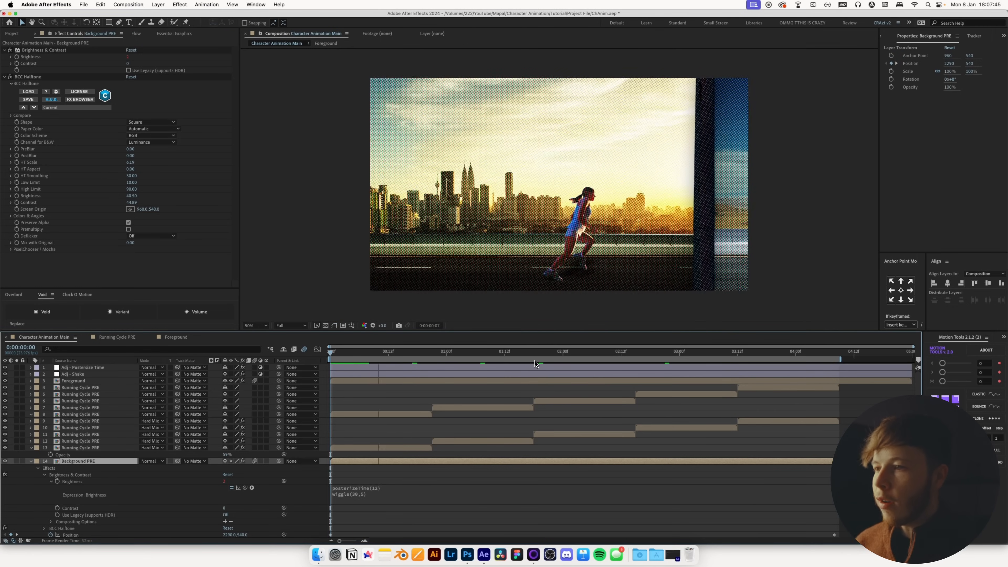
{"action": "key", "text": "space"}
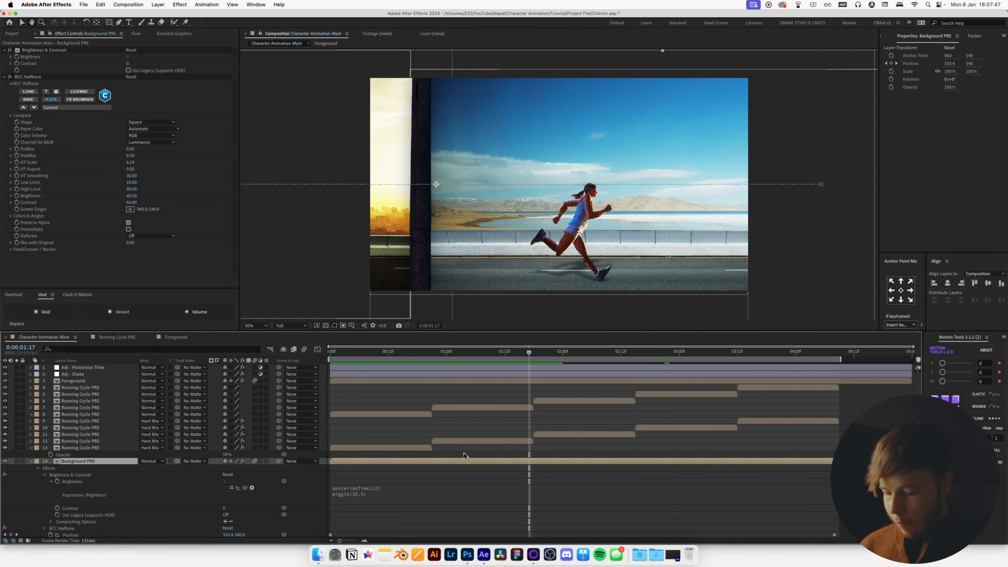
In the Running Cycle PRE composition, hide the adjustment layer and pre-compose layers Run 1 to Run 7 as Running Cycle 2 PRE
{"action": "double_click", "coordinate": [89, 447]}
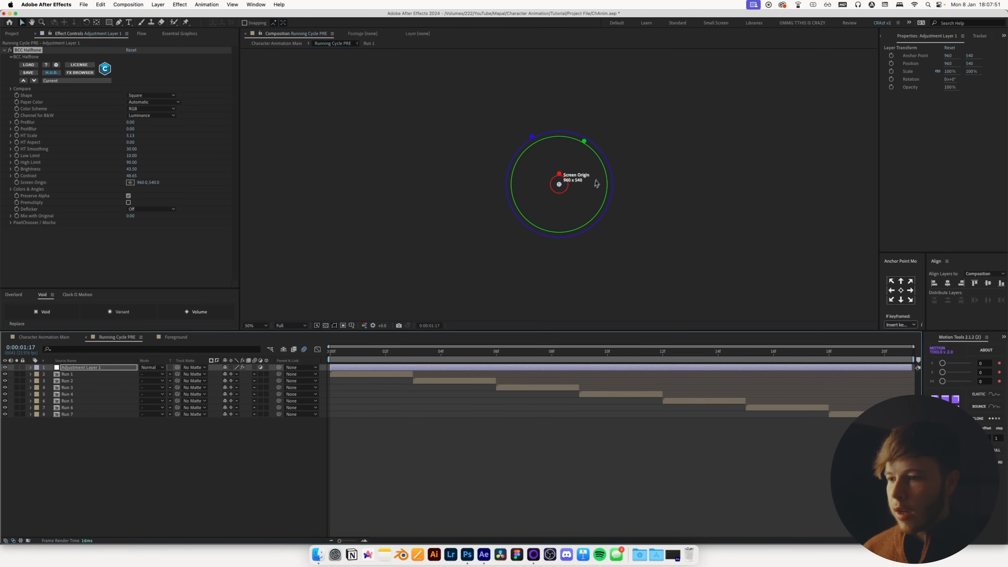
{"action": "key", "text": "Home"}
{"action": "left_click", "coordinate": [6, 367]}
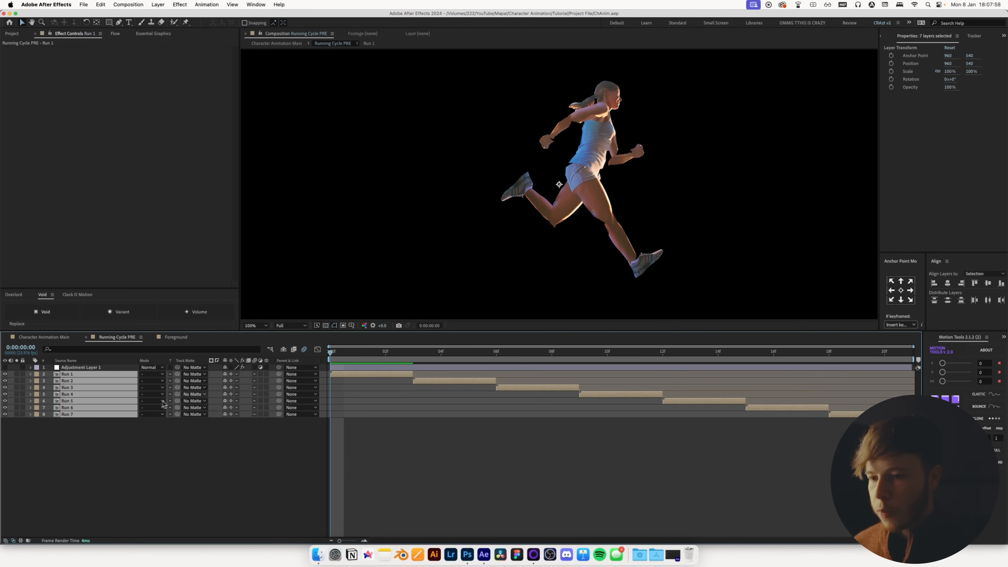
{"action": "key", "text": "super+shift+c"}
{"action": "type", "text": "Running"}
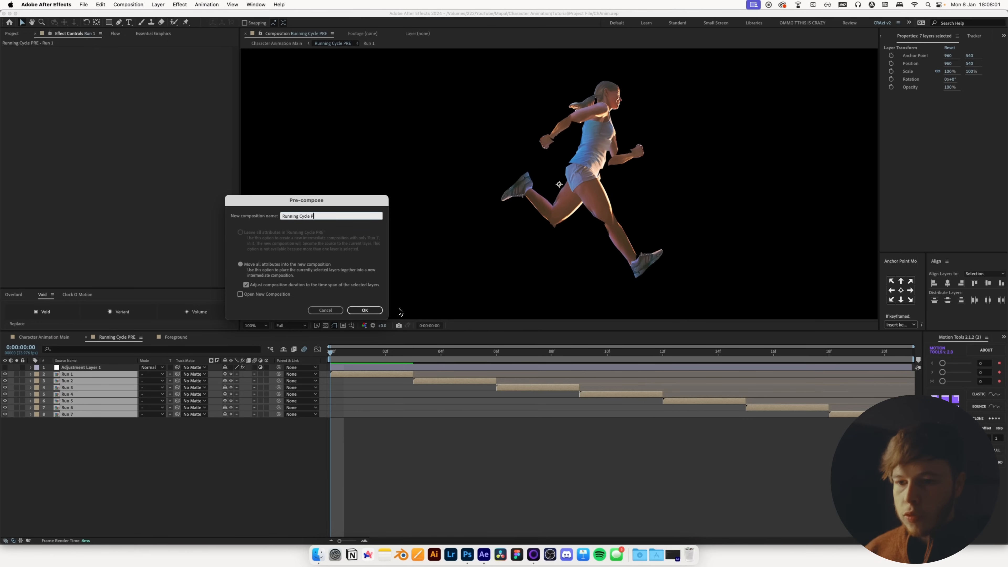
{"action": "key", "text": "Left"}
{"action": "key", "text": "Left"}
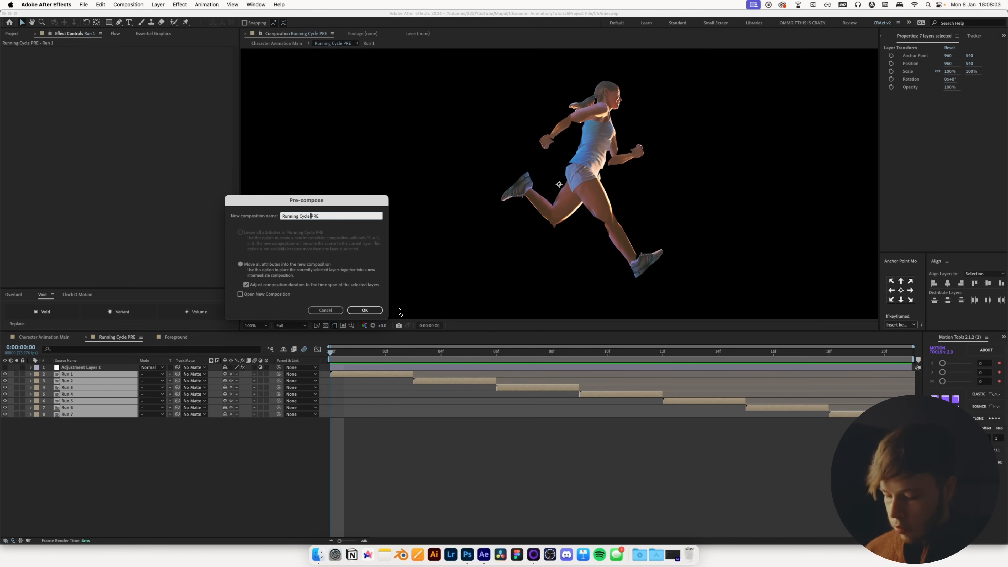
{"action": "key", "text": "Return"}
Duplicate Running Cycle 2 PRE and apply Extract to the upper copy with Black Point 248 and Black Softness 97, isolating its highlights
{"action": "key", "text": "super+d"}
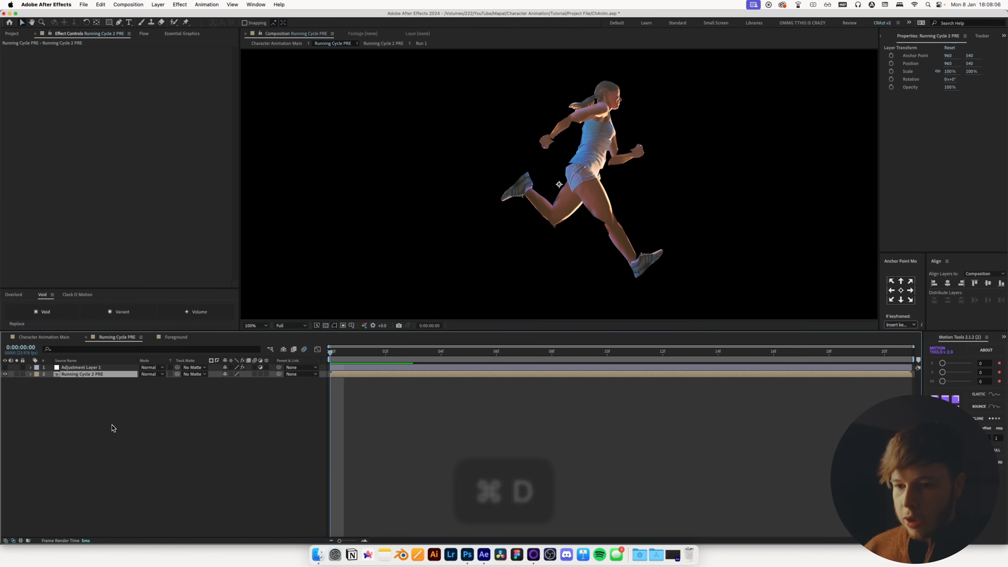
{"action": "key", "text": "ctrl+space"}
{"action": "type", "text": "ec"}
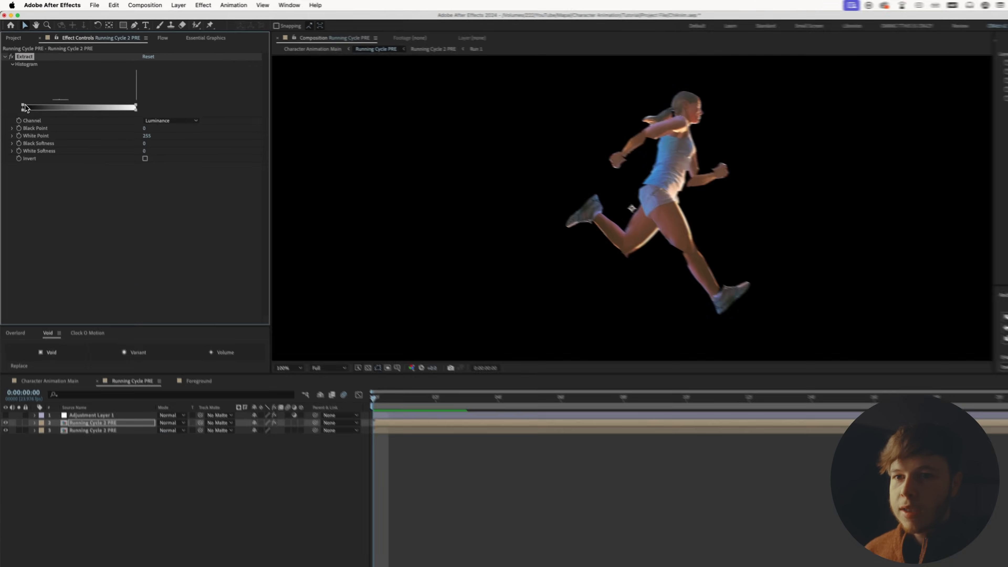
{"action": "left_click_drag", "start_coordinate": [19, 93], "coordinate": [72, 94]}
{"action": "mouse_move", "coordinate": [146, 192]}
{"action": "left_mouse_down"}
{"action": "mouse_move", "coordinate": [222, 191]}
{"action": "mouse_move", "coordinate": [155, 193]}
{"action": "left_mouse_up"}
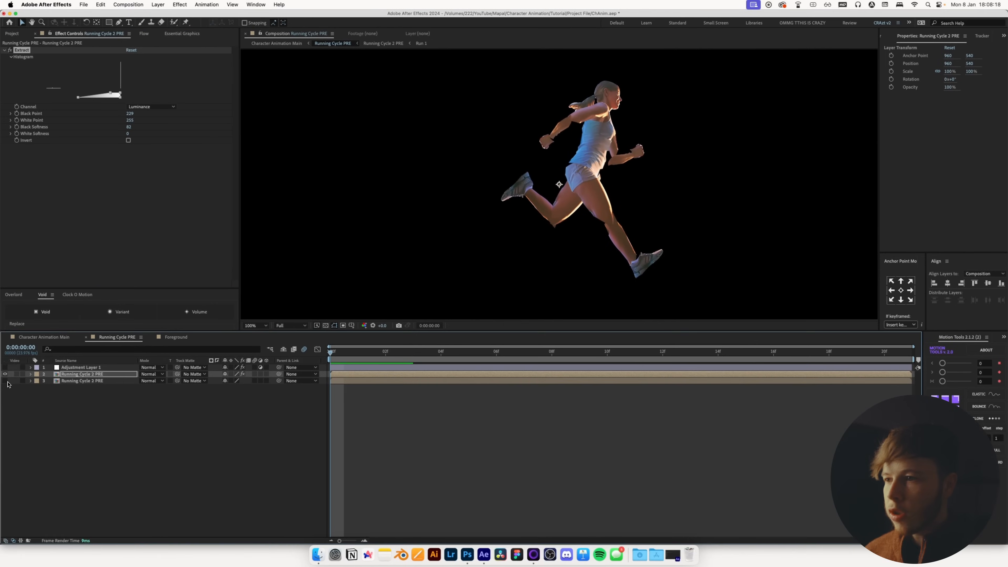
{"action": "left_click_drag", "start_coordinate": [113, 98], "coordinate": [80, 98]}
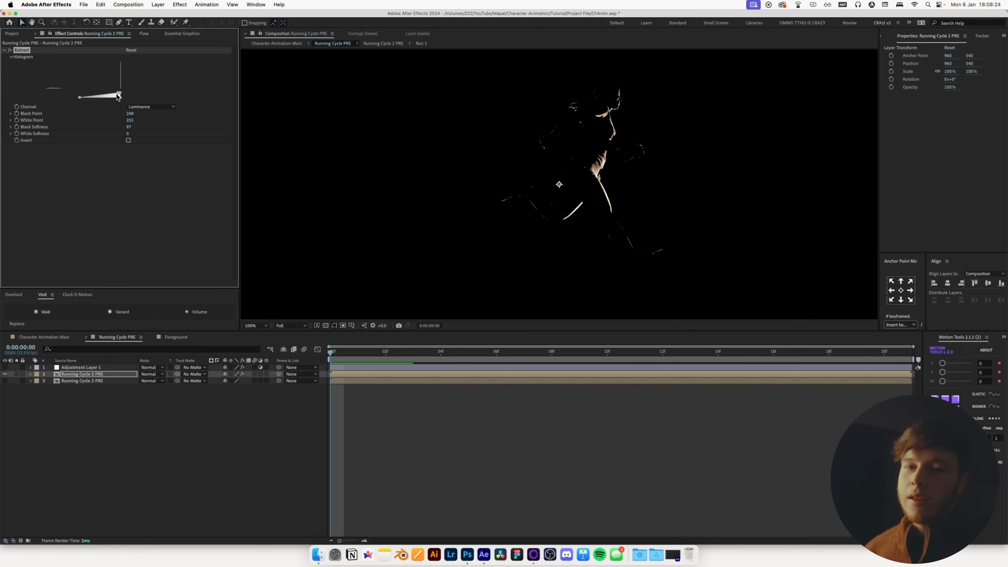
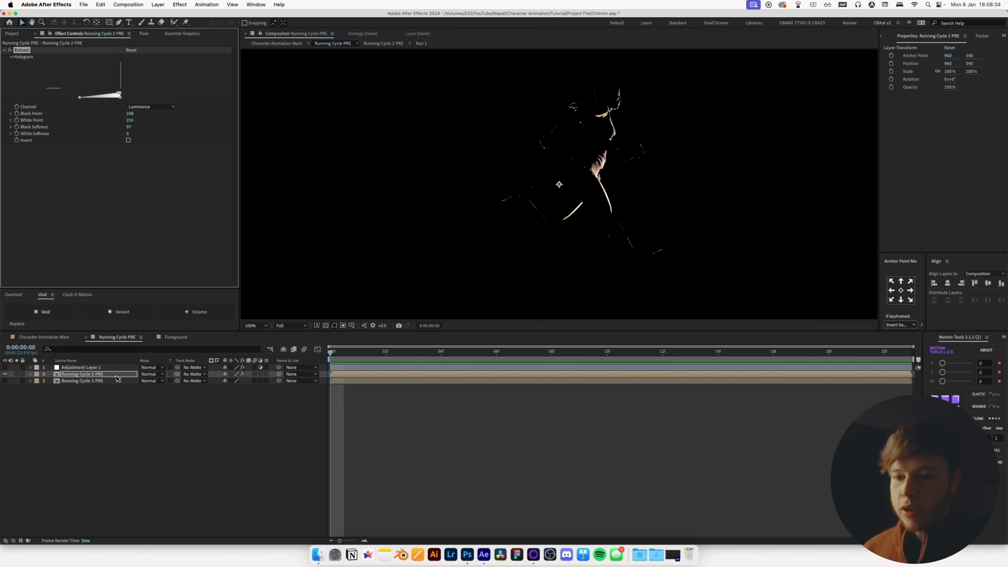
Apply Deep Glow to the extracted highlights layer, then show the lower runner copy and the halftone adjustment layer again
{"action": "key", "text": "ctrl+space"}
{"action": "type", "text": "deep"}
{"action": "key", "text": "Return"}
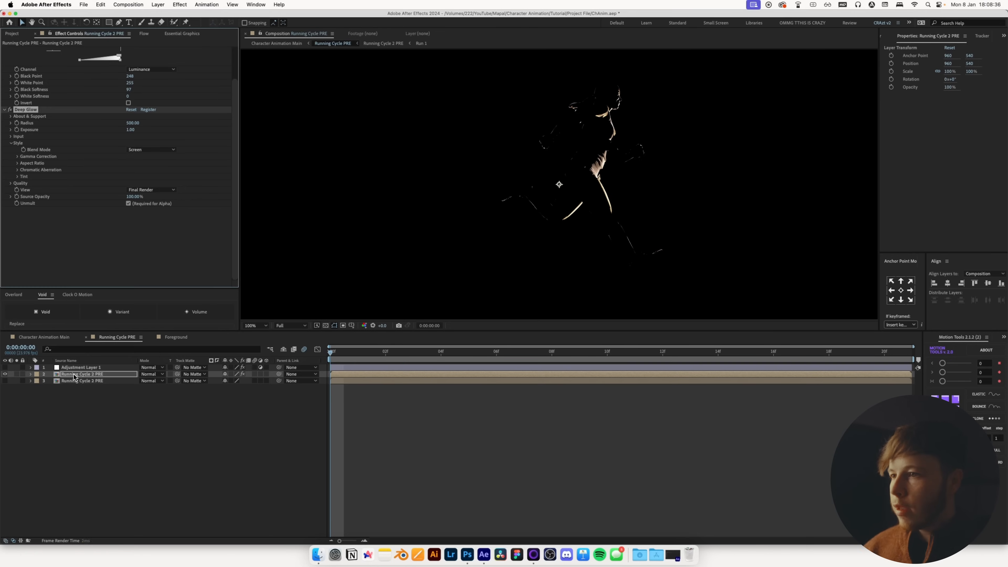
{"action": "left_click", "coordinate": [5, 381]}
{"action": "left_click", "coordinate": [5, 374]}
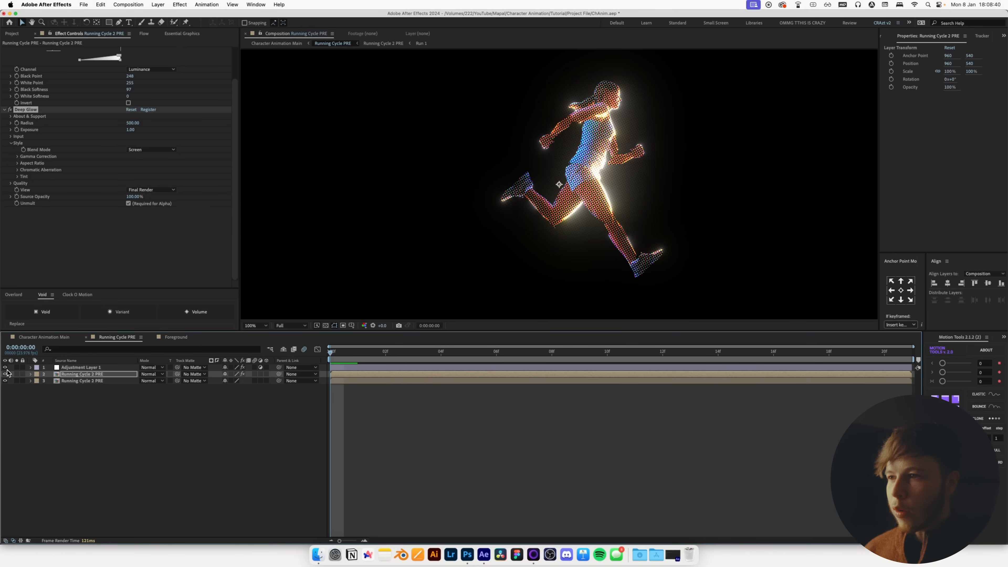
{"action": "scroll", "coordinate": [555, 189], "scroll_direction": "down", "scroll_amount": 2}
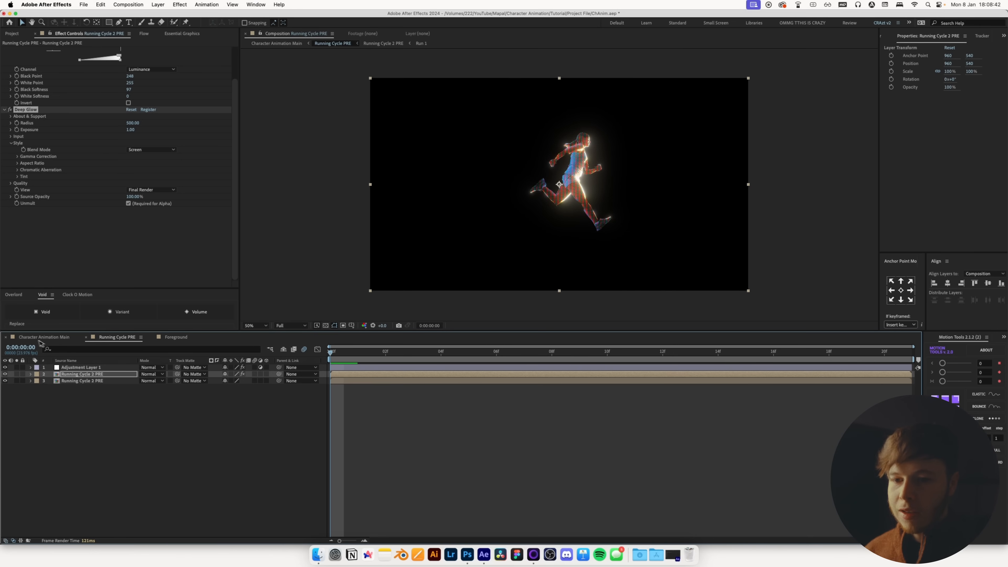
In Character Animation Main, apply Lumetri Color to the Background PRE layer and set its Exposure to -0.8
{"action": "left_click", "coordinate": [55, 338]}
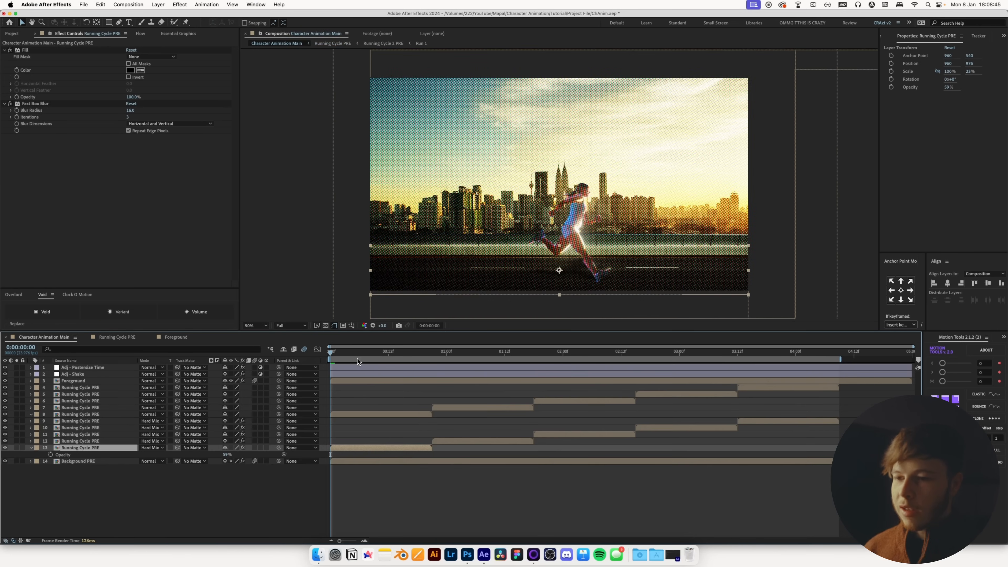
{"action": "left_click", "coordinate": [83, 463]}
{"action": "key", "text": "ctrl+space"}
{"action": "type", "text": "lumetri"}
{"action": "key", "text": "Return"}
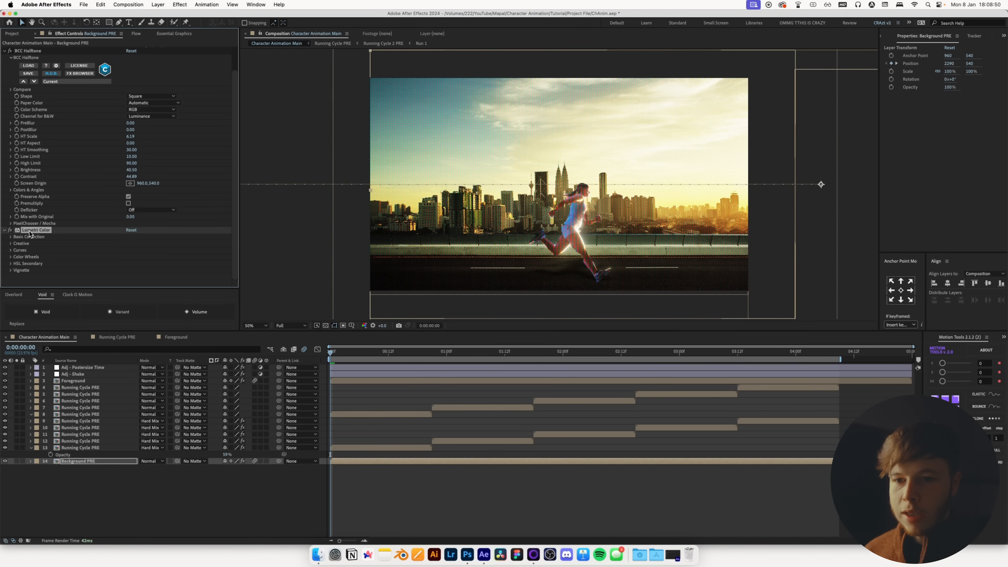
{"action": "left_click", "coordinate": [10, 237]}
{"action": "mouse_move", "coordinate": [130, 237]}
{"action": "left_mouse_down"}
{"action": "mouse_move", "coordinate": [99, 238]}
{"action": "mouse_move", "coordinate": [131, 245]}
{"action": "left_mouse_up"}
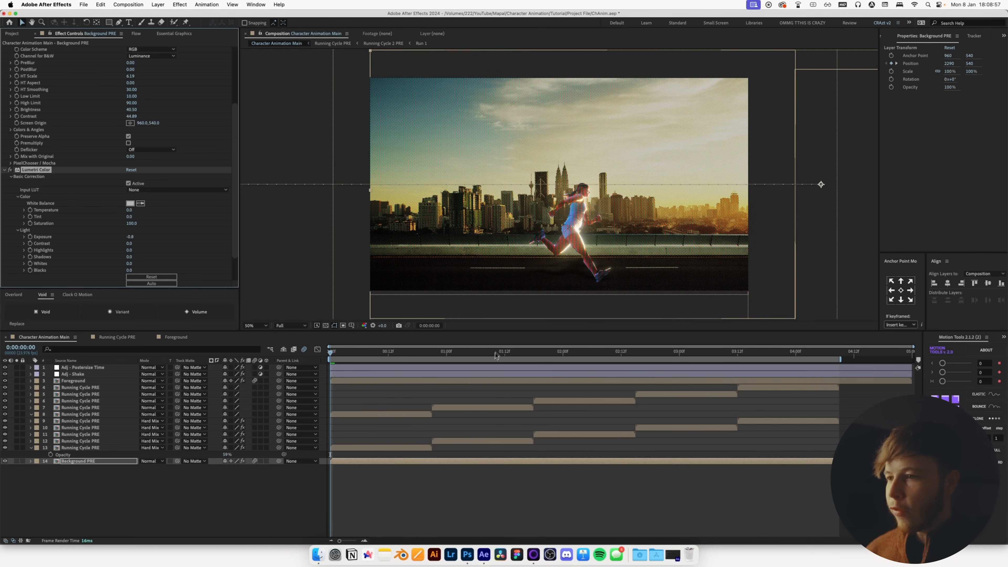
Add a new adjustment layer to Character Animation Main and name it Adj - Vignette
{"action": "left_click", "coordinate": [516, 486]}
{"action": "key", "text": "super+alt+y"}
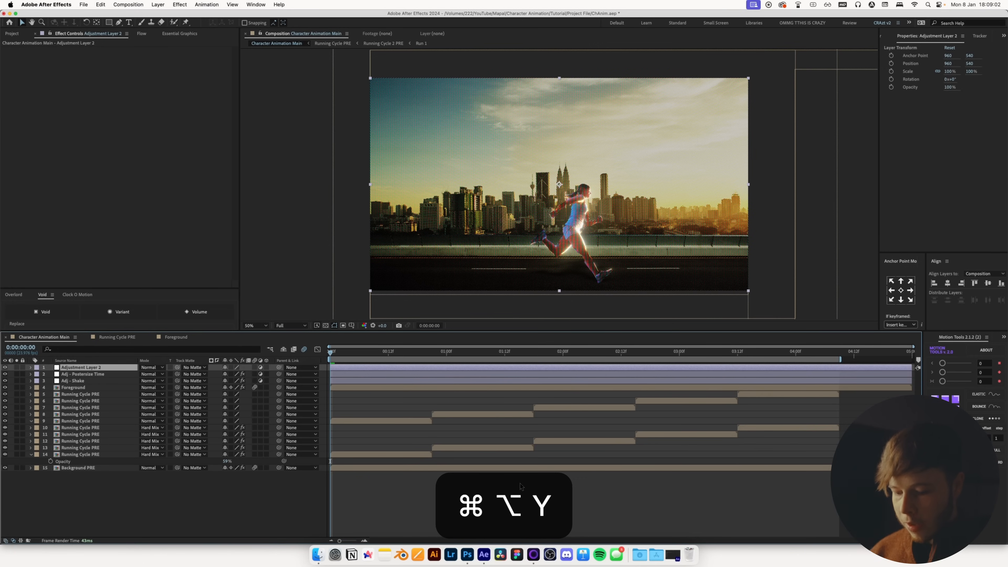
{"action": "key", "text": "super+shift+y"}
{"action": "type", "text": "Adj"}
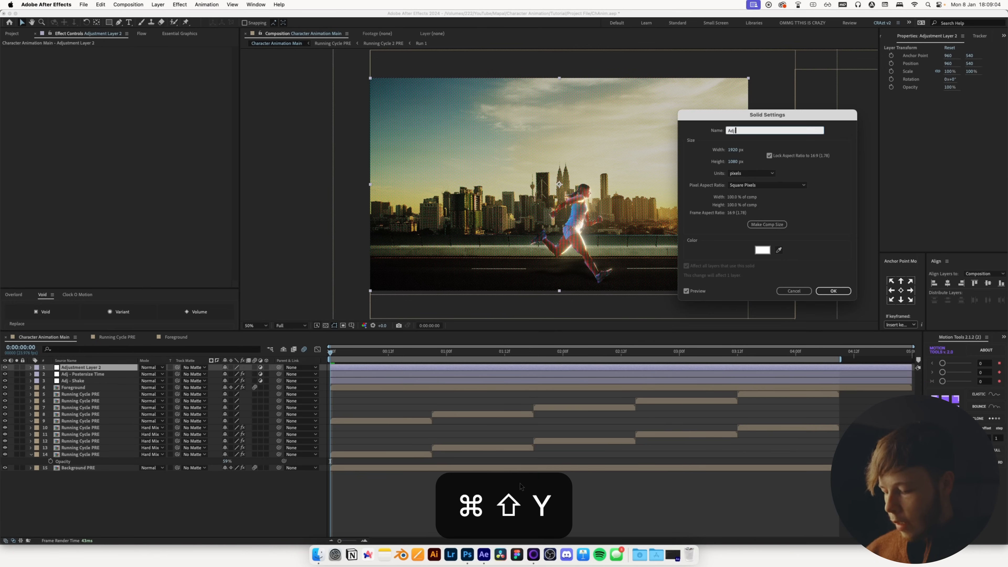
{"action": "type", "text": " - Vignette"}
{"action": "key", "text": "Return"}
Apply CC Vignette to Adj - Vignette, place the layer below the Posterize Time adjustment layer and preview the animation
{"action": "key", "text": "ctrl+space"}
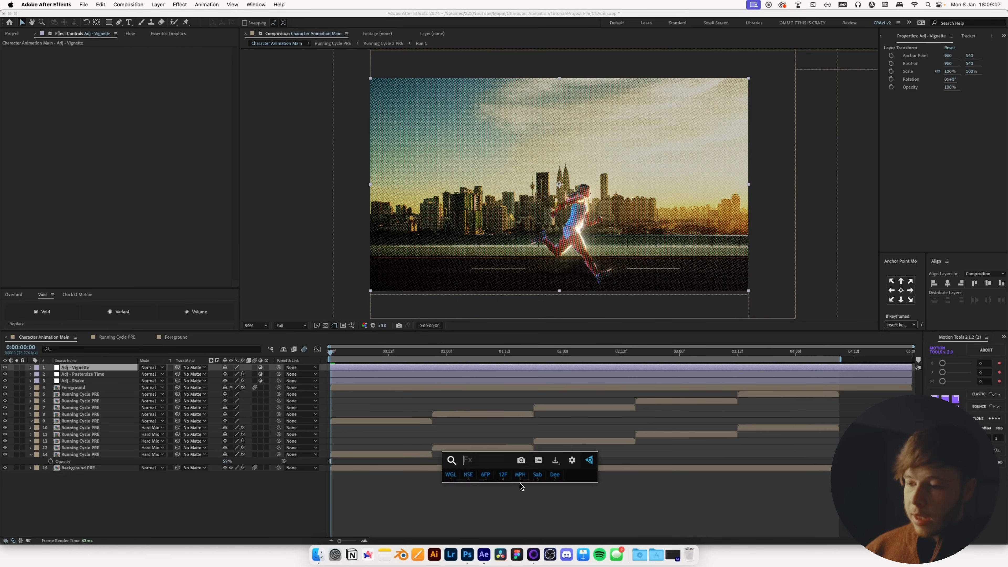
{"action": "type", "text": "vig"}
{"action": "key", "text": "Return"}
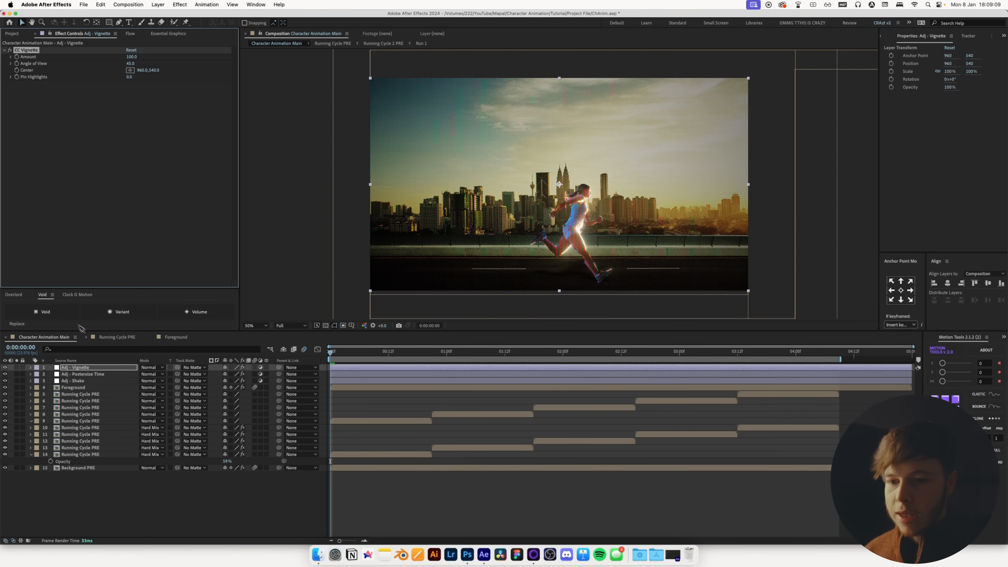
{"action": "left_click_drag", "start_coordinate": [79, 367], "coordinate": [75, 376]}
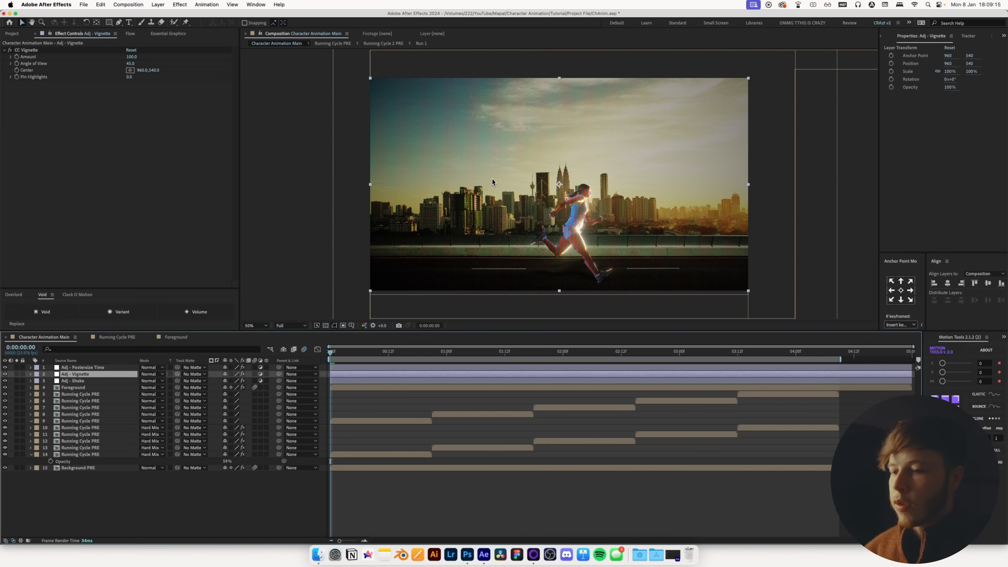
{"action": "left_click", "coordinate": [546, 502]}
{"action": "key", "text": "space"}
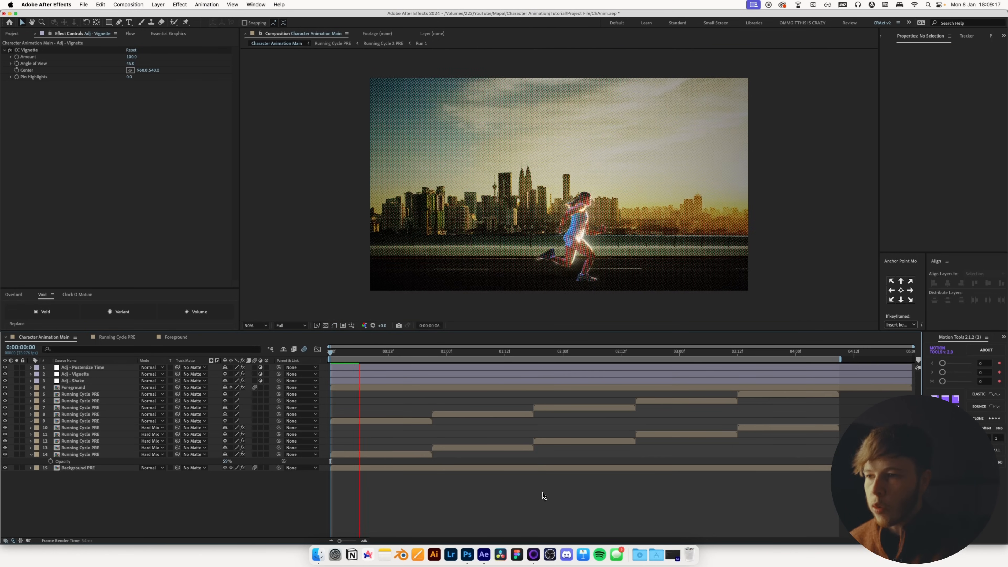